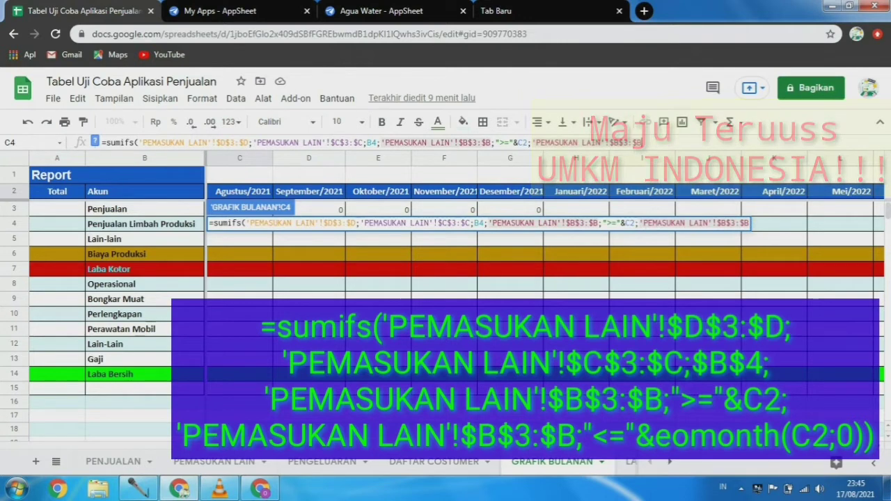
Step: Extend the SUMIFS formula in C4 with ;"<="& to begin the criterion for the last 'PEMASUKAN LAIN'!$B$3:$B range
type(";")
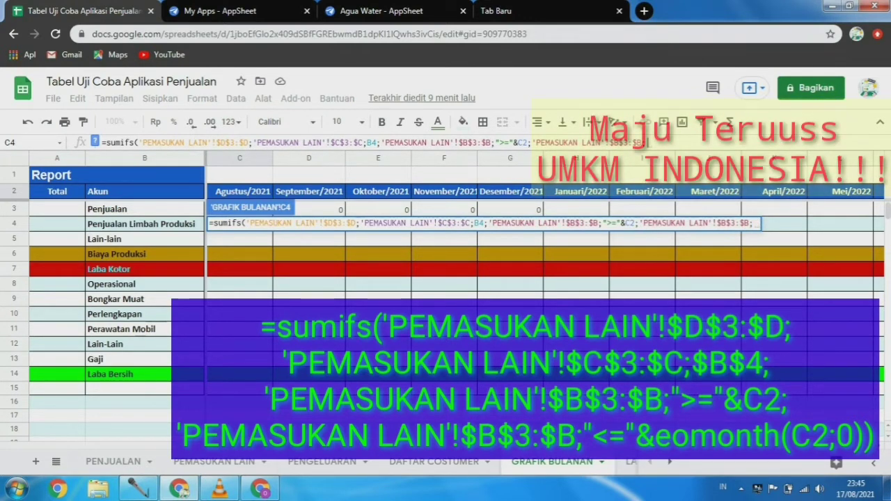
type("'")
key("BackSpace")
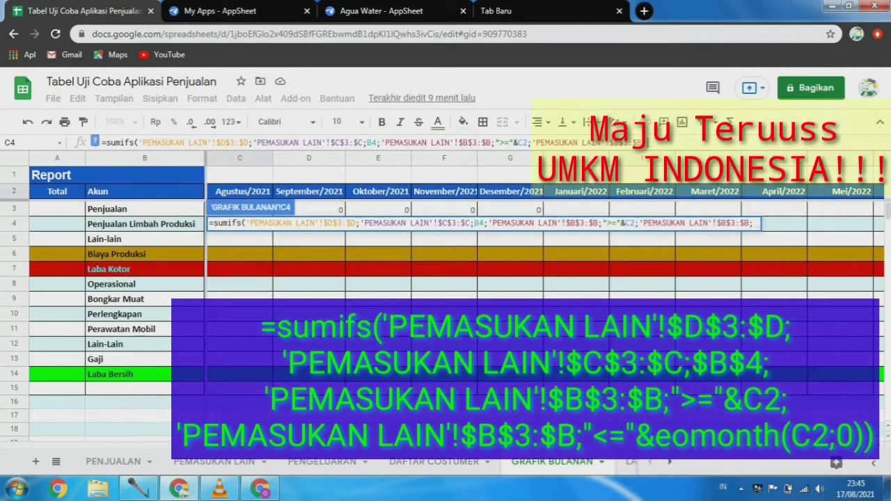
type("\"")
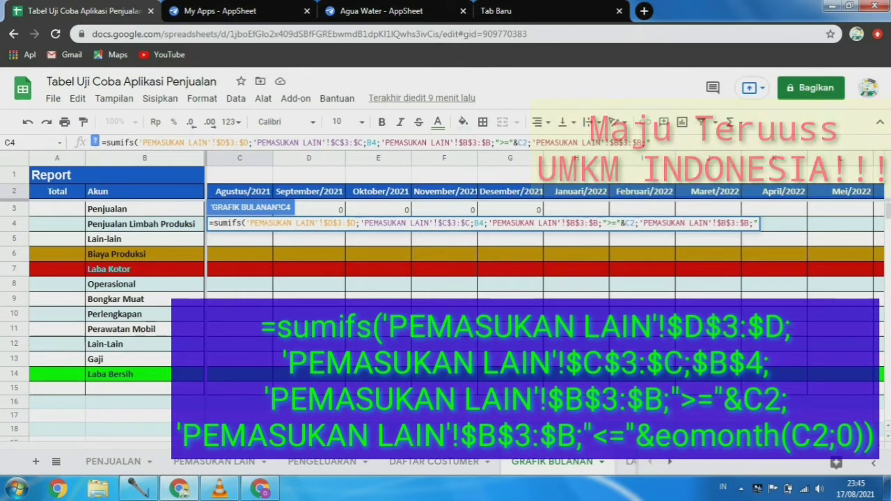
type("<")
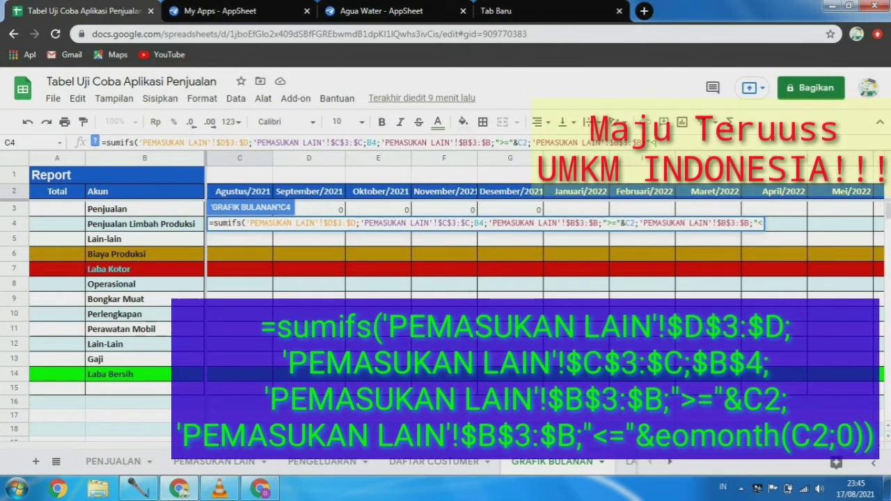
type("=")
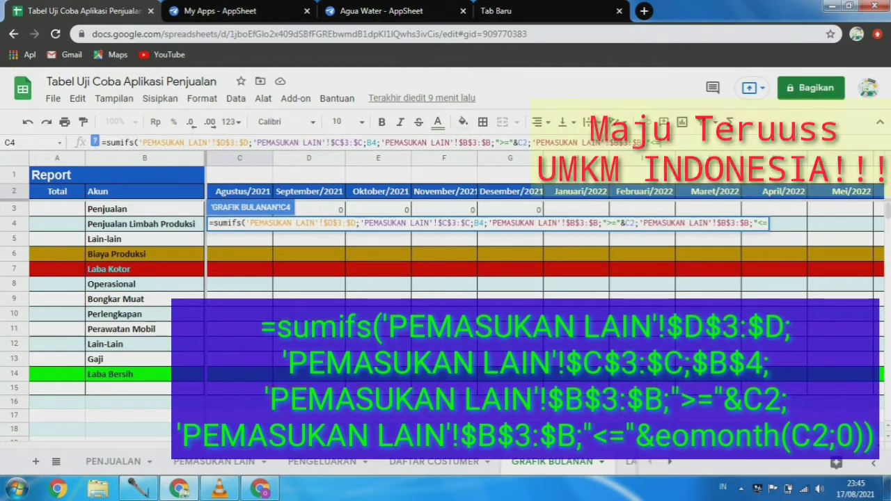
type("\"")
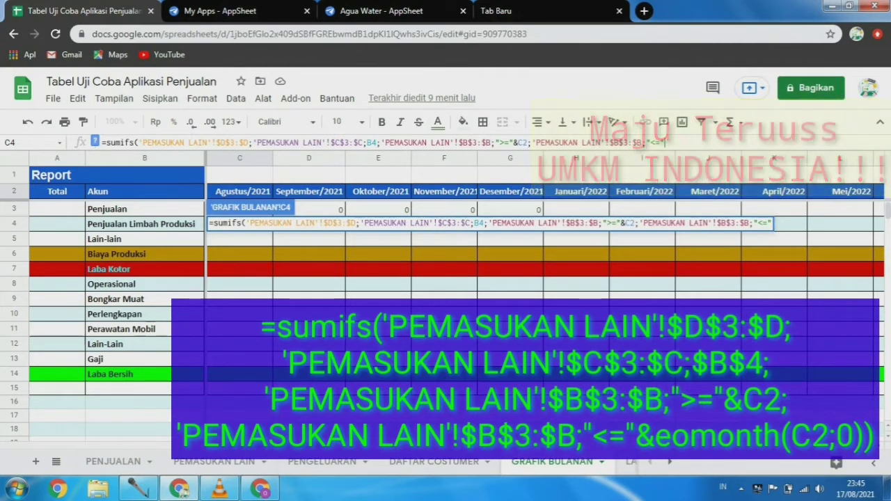
type("e")
key("BackSpace")
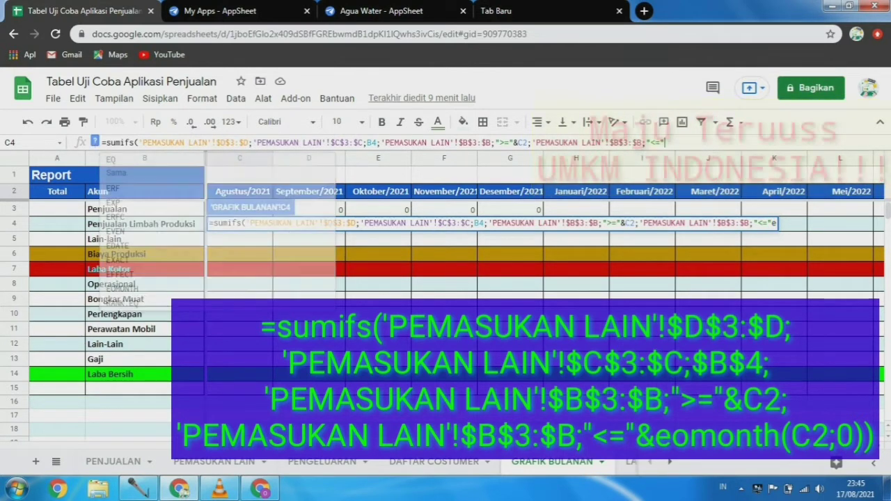
type("&")
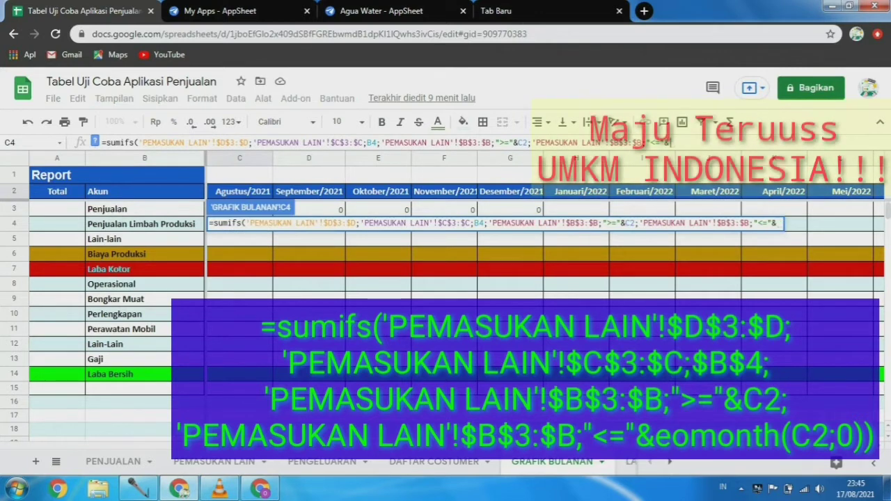
Step: Complete the C4 formula with eomonth(C2;0)), commit it and reselect the cell
type("eomo")
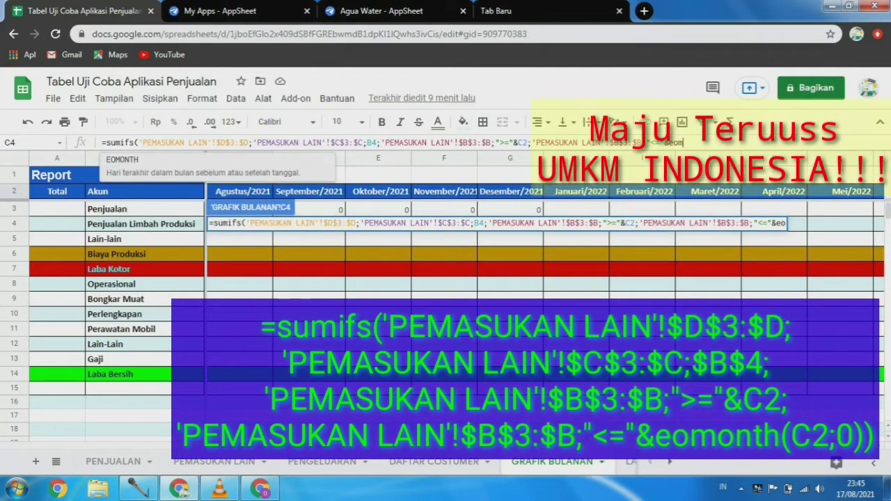
type("nth")
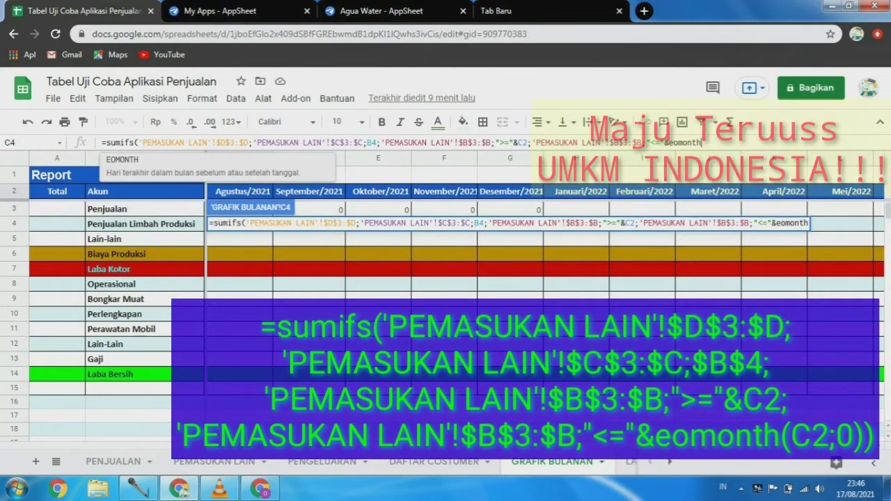
type("(")
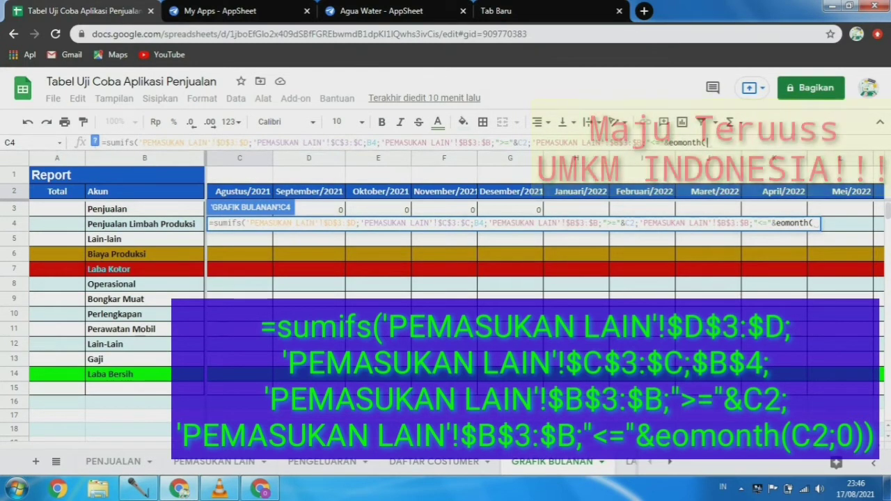
type("C2")
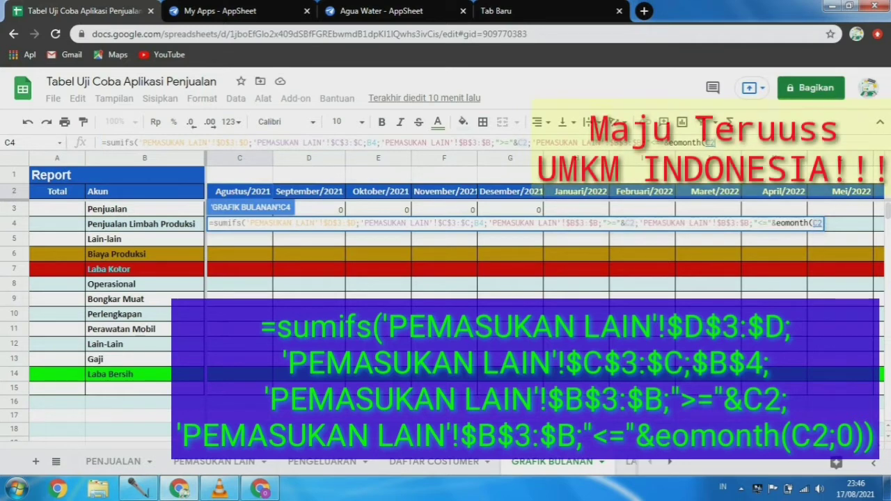
type(";0")
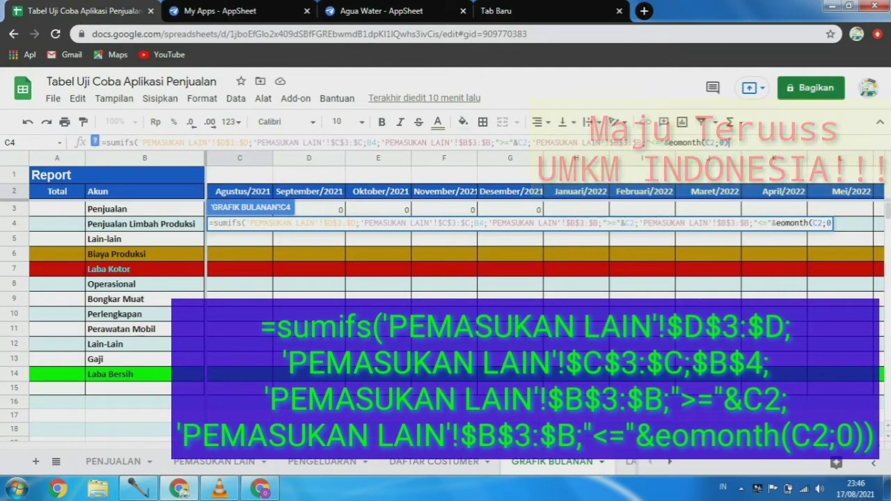
type(")")
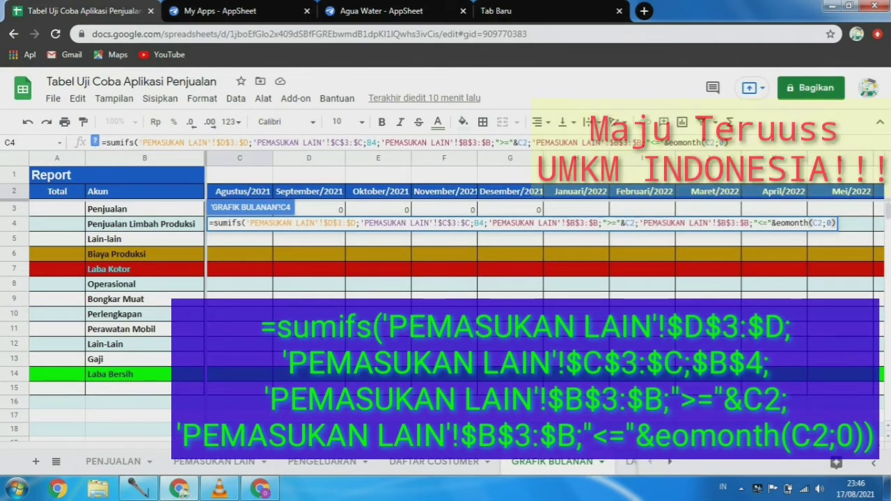
type(")")
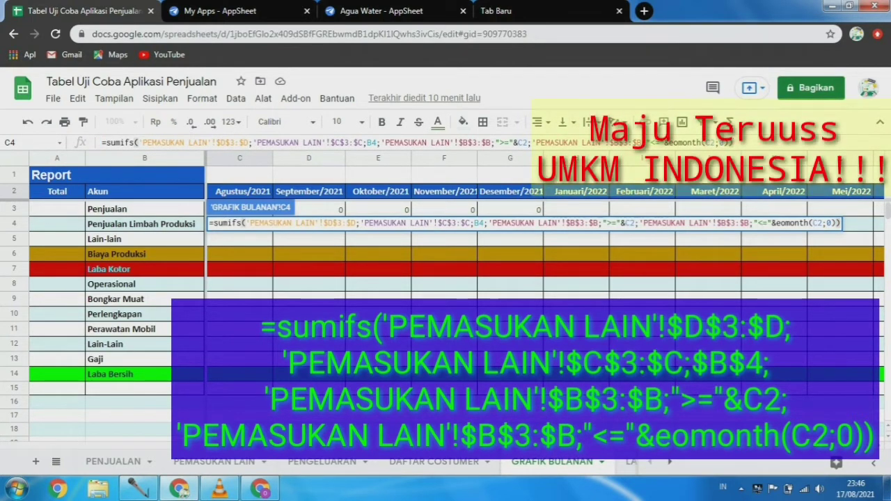
key("Return")
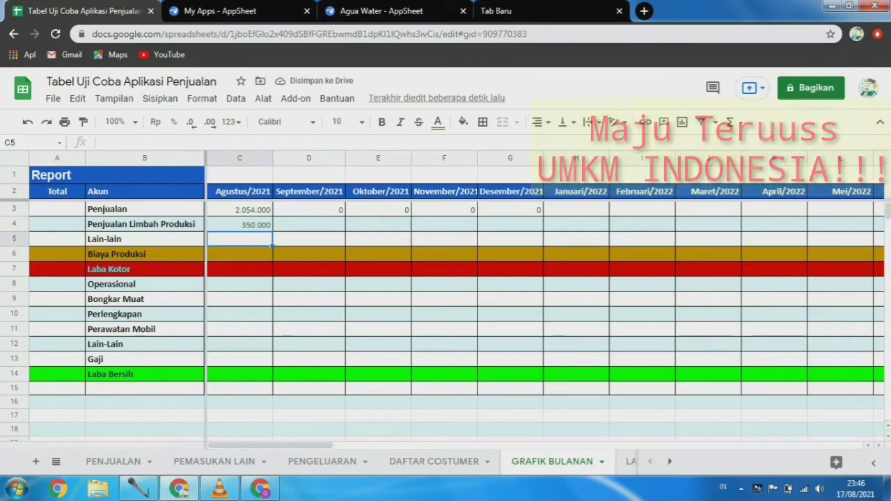
left_click(239, 225)
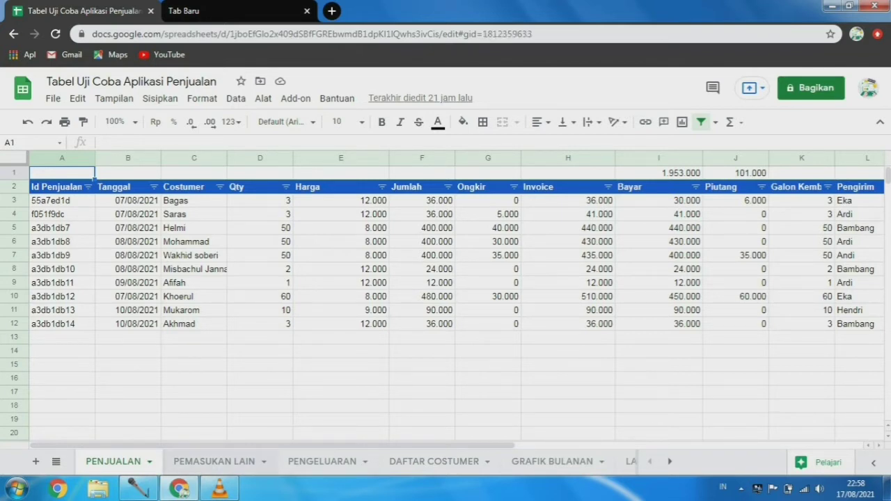
Step: Go to the PENGELUARAN sheet and open the AppSheet sample apps page from the spreadsheet, dismissing the translation prompt
key("ctrl+shift+Page_Down")
key("ctrl+shift+Page_Down")
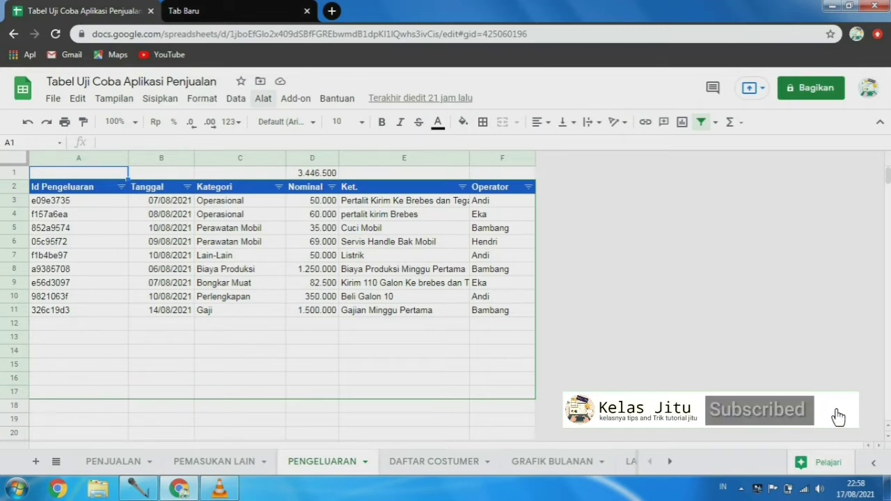
left_click(263, 98)
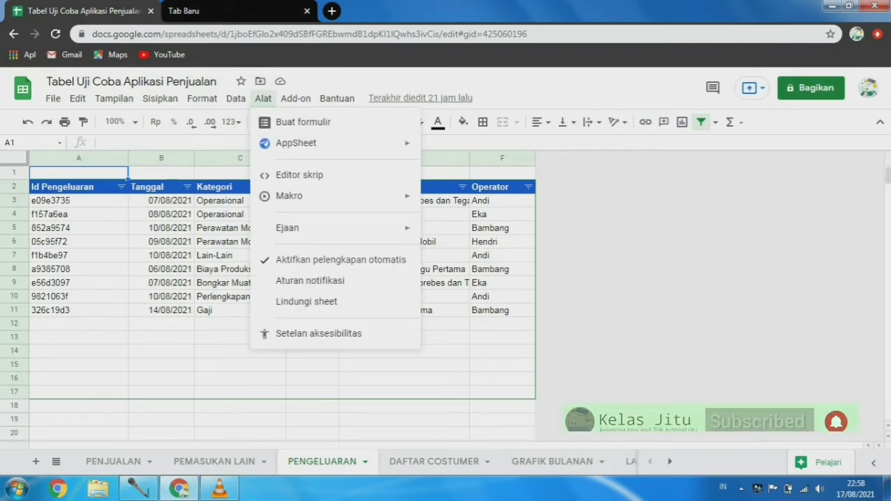
mouse_move(296, 143)
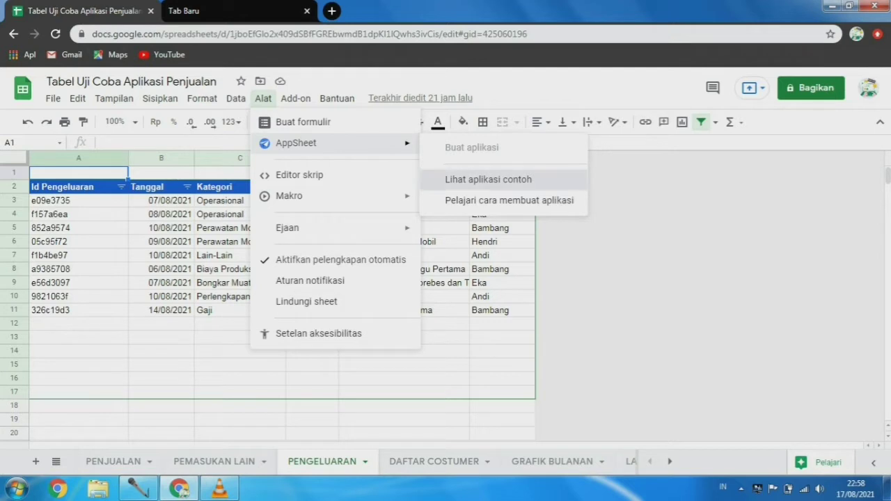
left_click(489, 179)
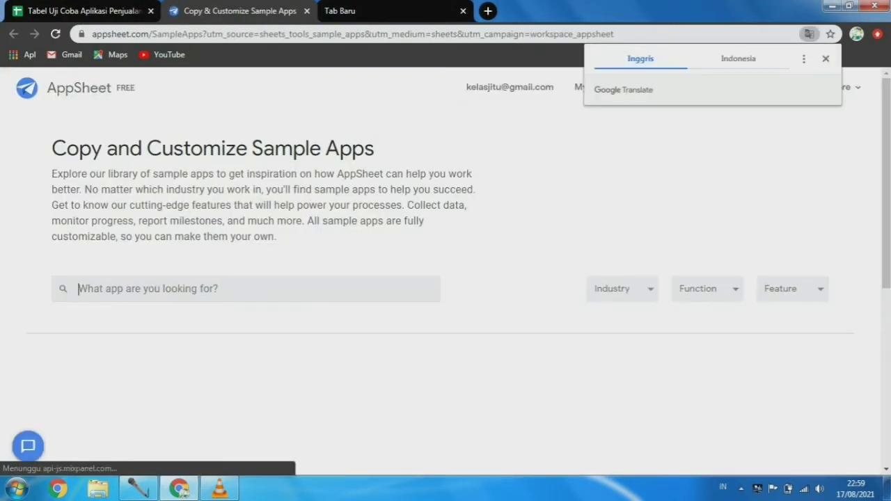
left_click(826, 59)
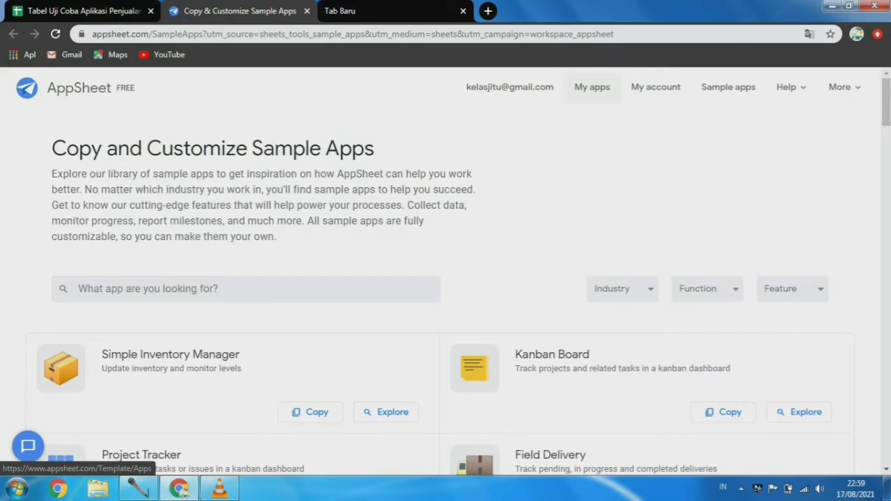
Step: Open the Agua Water prototype from My Apps in AppSheet and dismiss the translation prompt
left_click(592, 87)
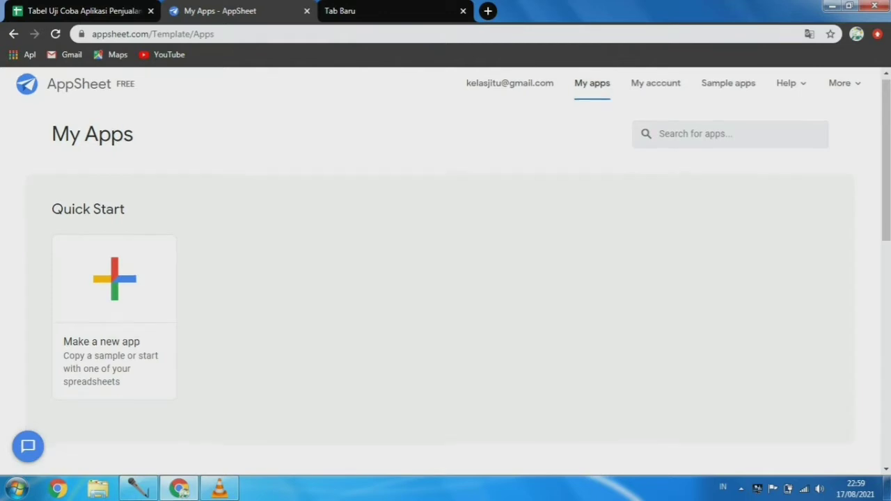
scroll(446, 278, "down", 5)
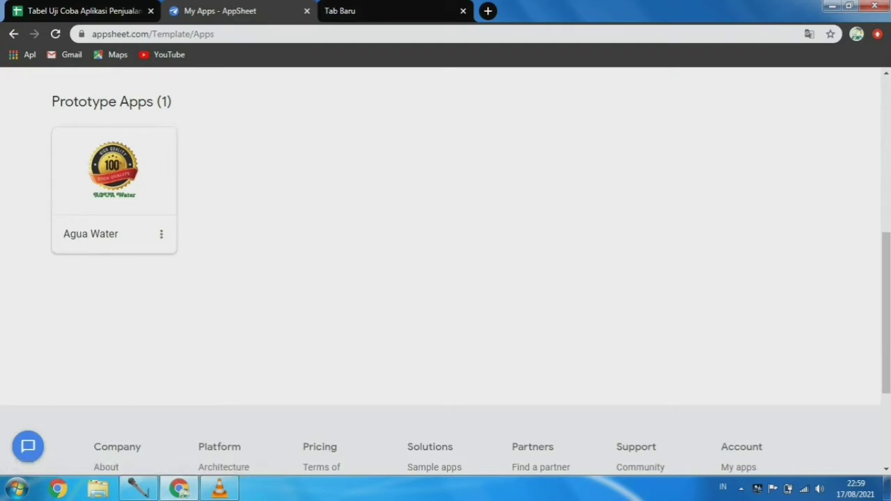
left_click(115, 181)
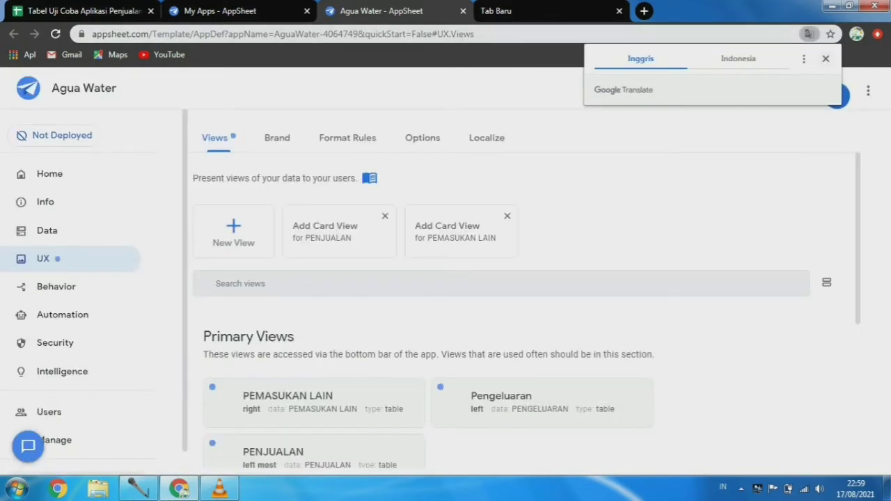
left_click(826, 58)
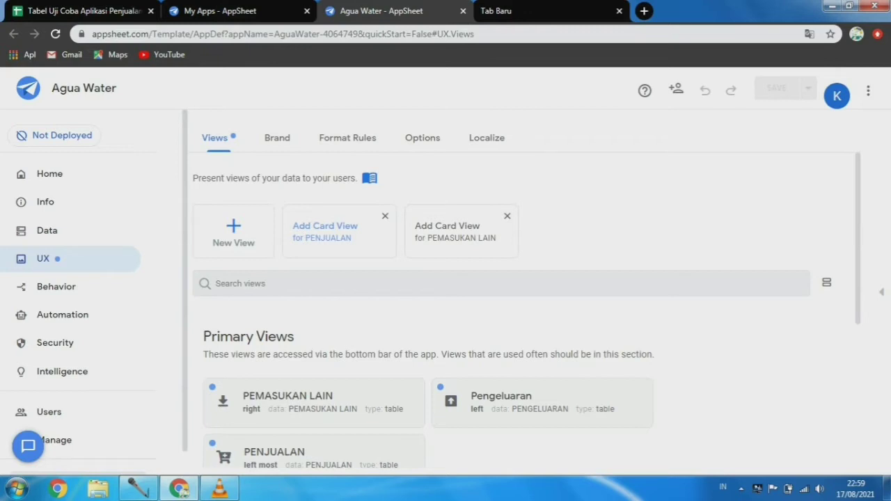
Step: Add a new view to the Agua Water app's UX views
scroll(522, 313, "down", 4)
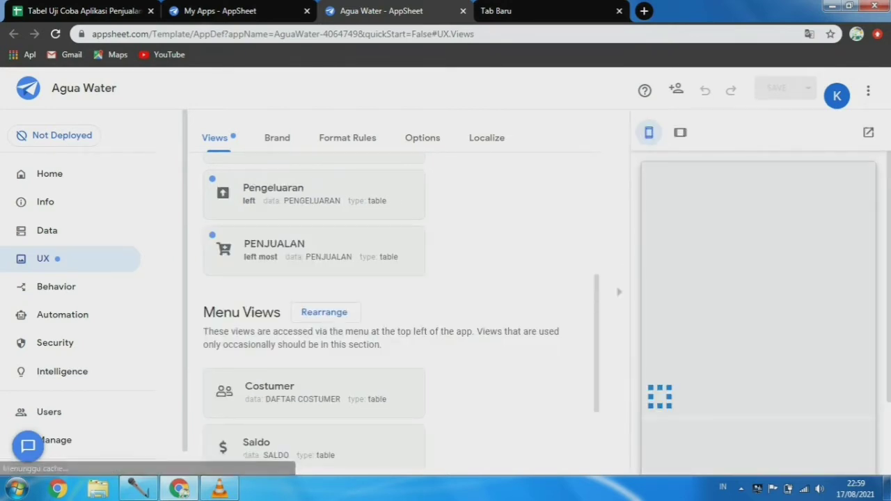
scroll(401, 313, "up", 1)
scroll(401, 314, "up", 3)
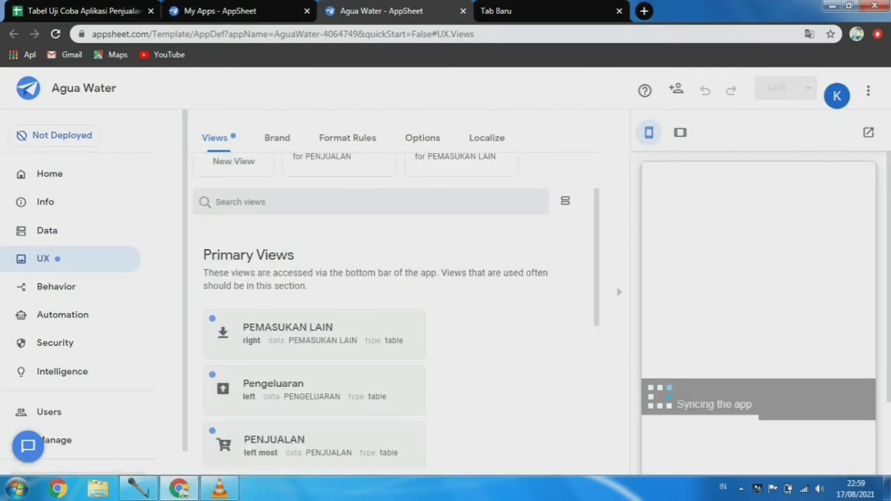
scroll(401, 313, "up", 2)
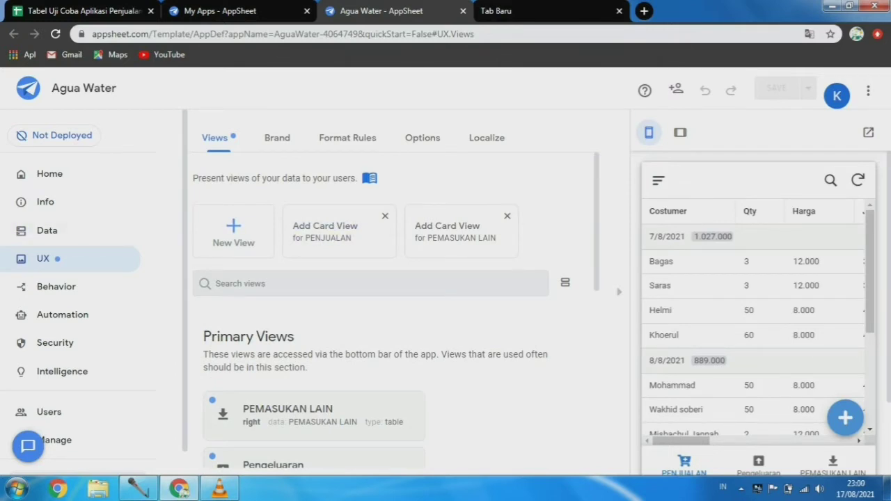
scroll(390, 310, "down", 1)
scroll(390, 311, "up", 1)
left_click(234, 233)
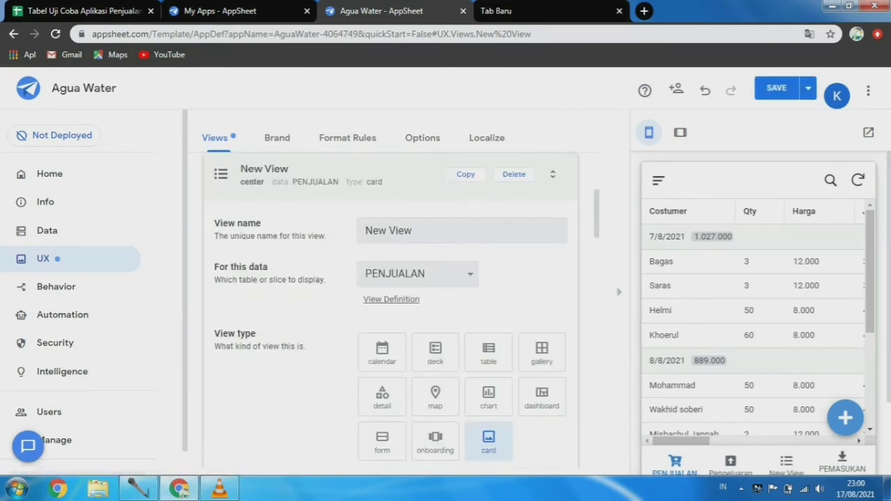
Step: Rename the new view to Data Piutang
left_click(439, 230)
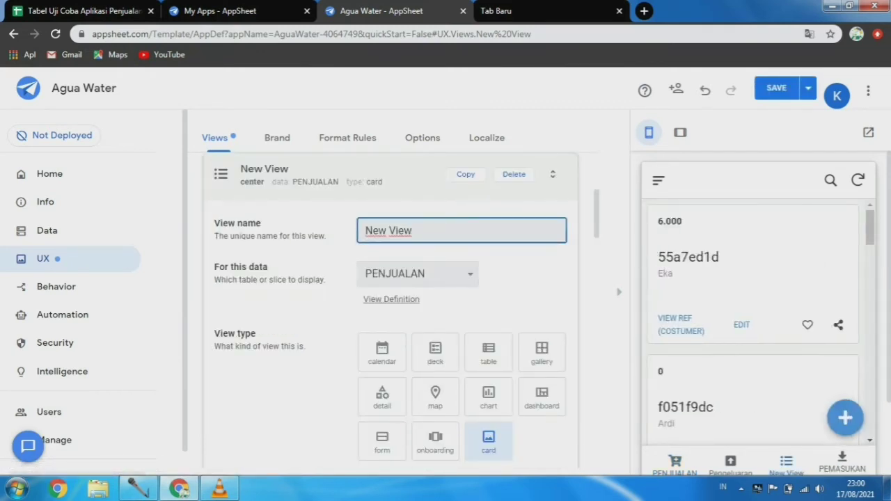
key("BackSpace")
key("BackSpace")
key("BackSpace")
key("BackSpace")
key("BackSpace")
key("BackSpace")
key("BackSpace")
key("BackSpace")
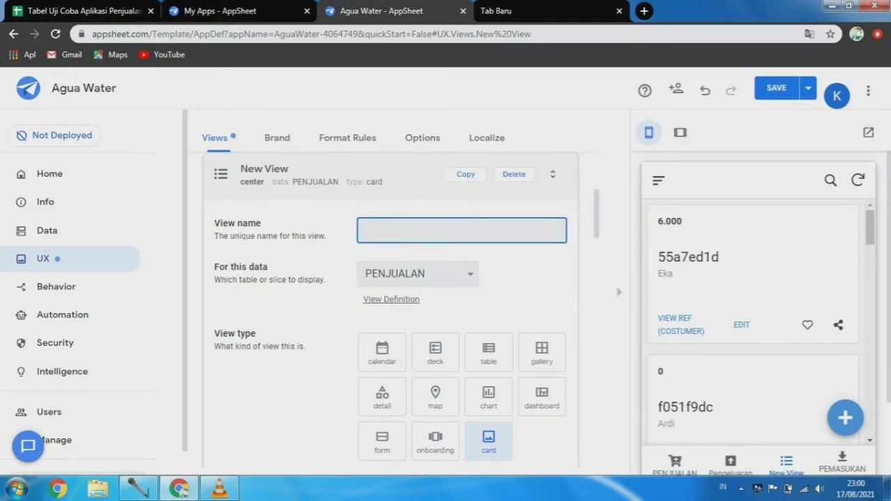
type("Data Piutang")
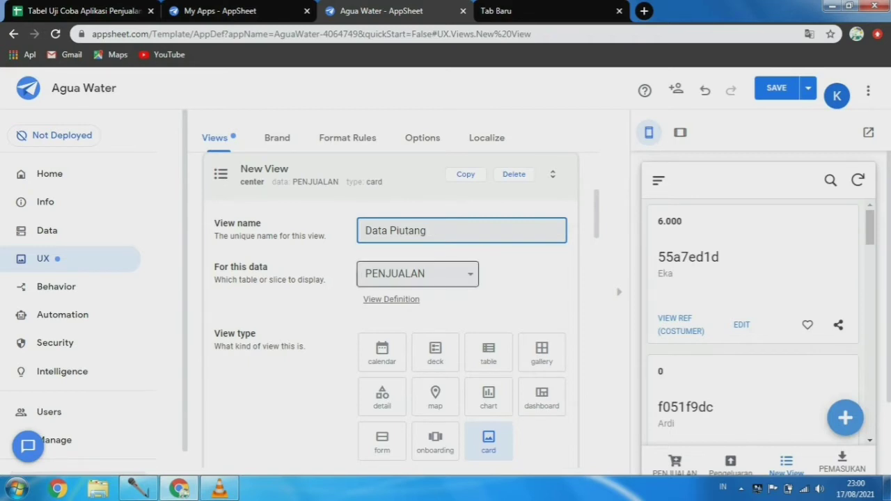
Step: Review the tables available as the data source for the Data Piutang view, keeping PENJUALAN selected
left_click(418, 274)
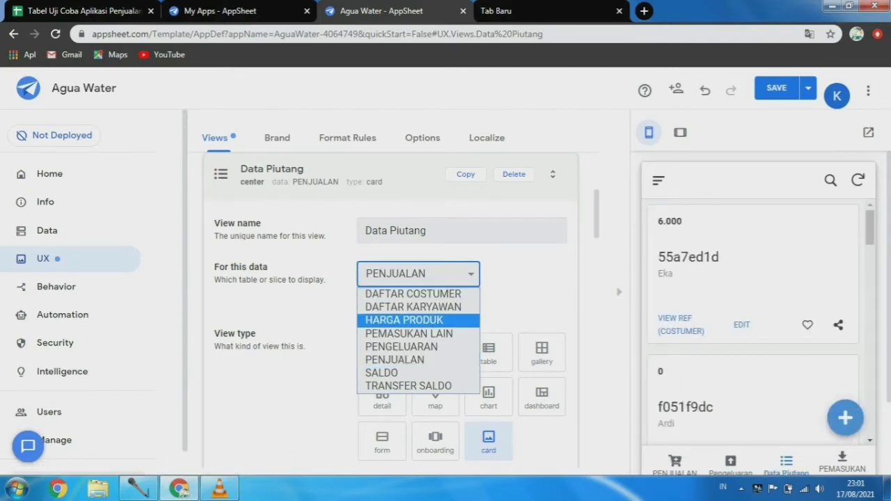
key("Down")
key("Down")
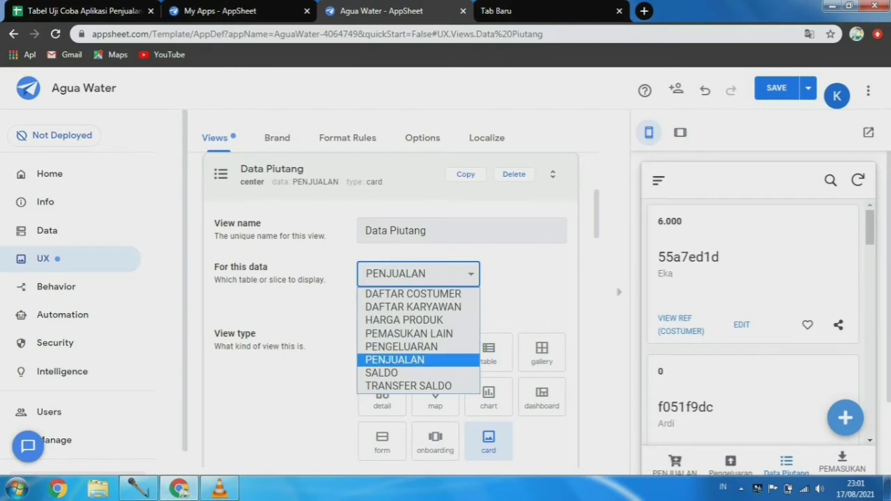
key("Down")
key("Down")
key("Up")
key("Up")
key("Home")
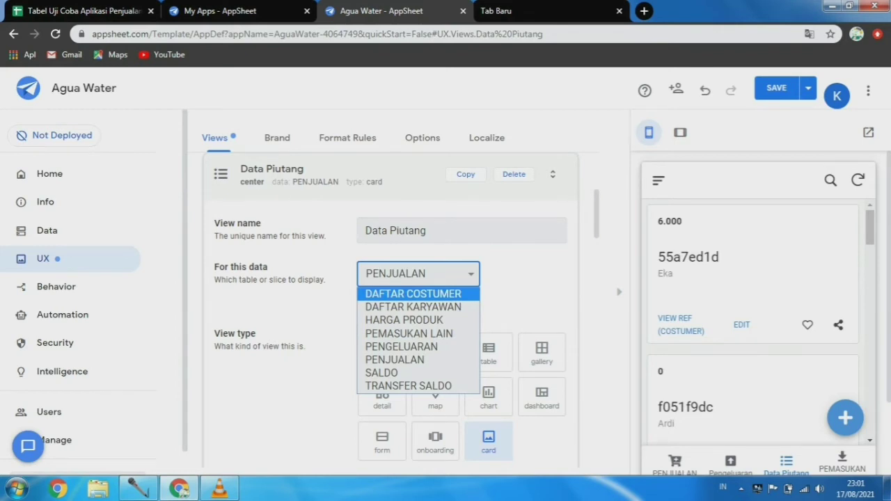
key("Escape")
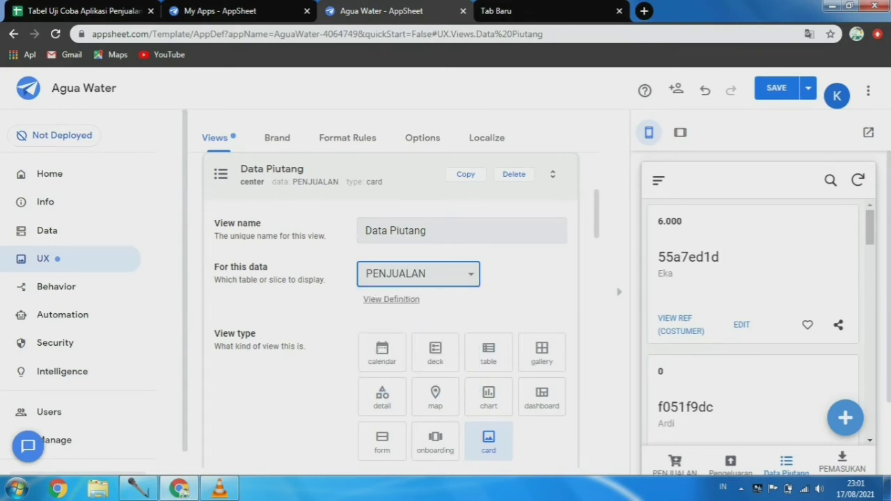
Step: Set the Data Piutang view type to table and add a Group by entry in its view options
scroll(407, 311, "down", 1)
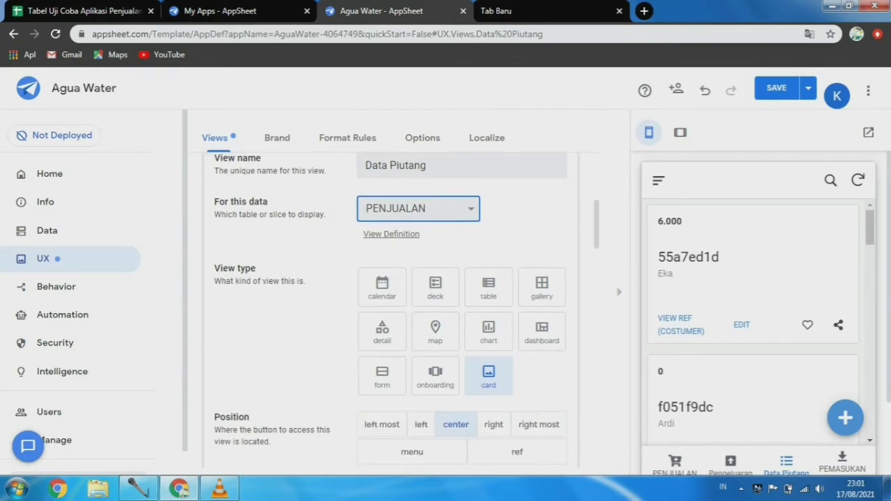
left_click(489, 287)
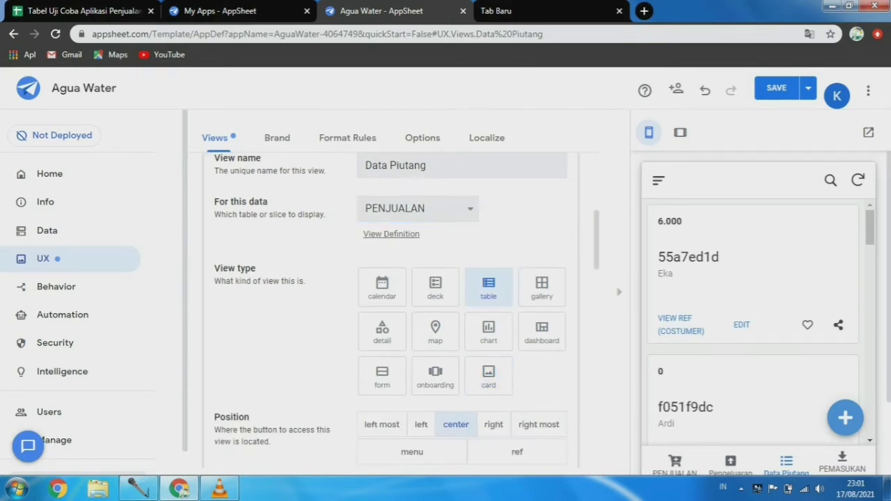
scroll(407, 310, "down", 5)
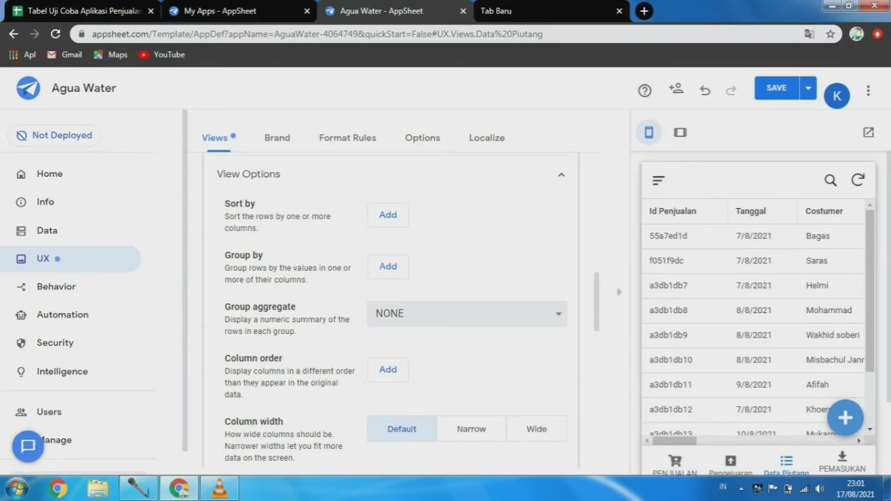
scroll(390, 310, "up", 1)
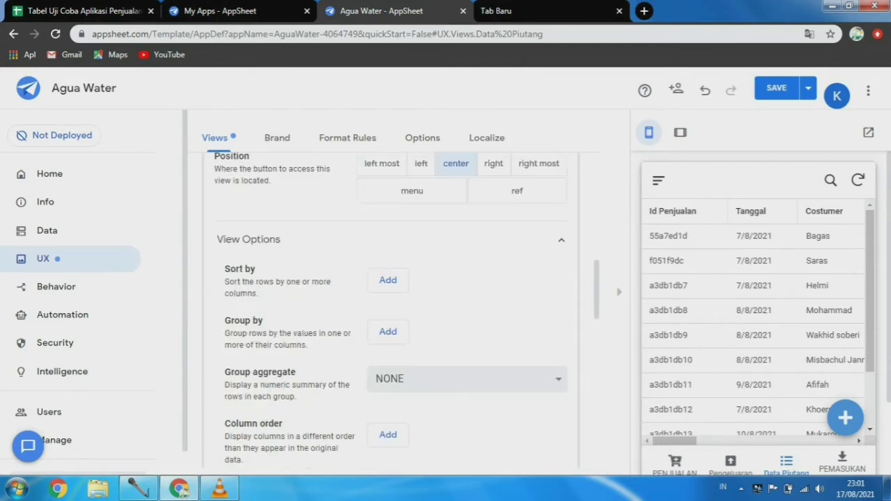
scroll(407, 311, "down", 1)
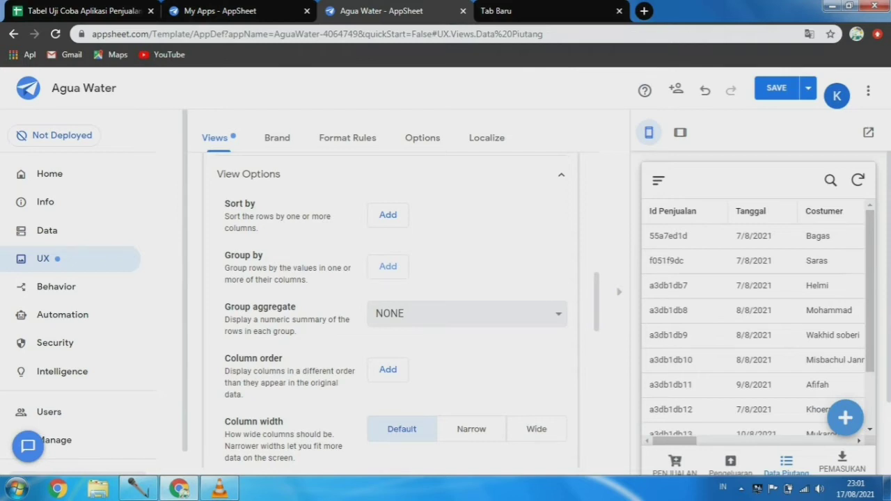
left_click(387, 266)
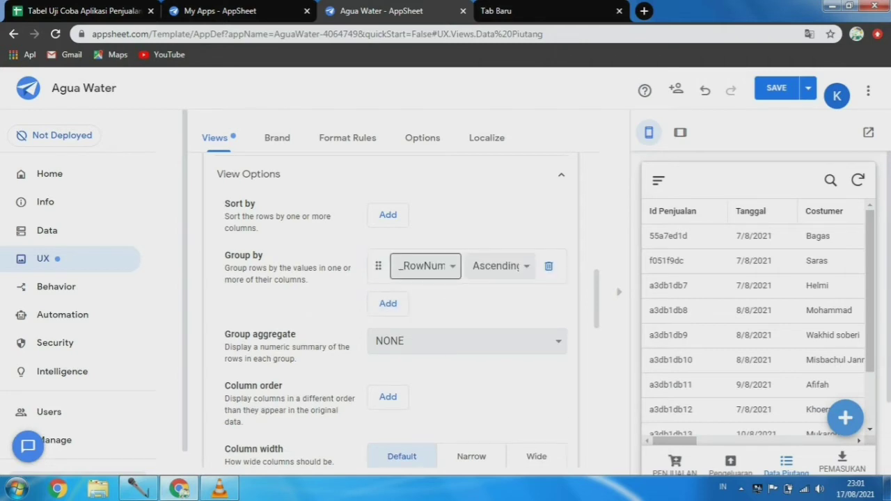
Step: Look through the columns offered for the Group by entry of the Data Piutang view
left_click(424, 266)
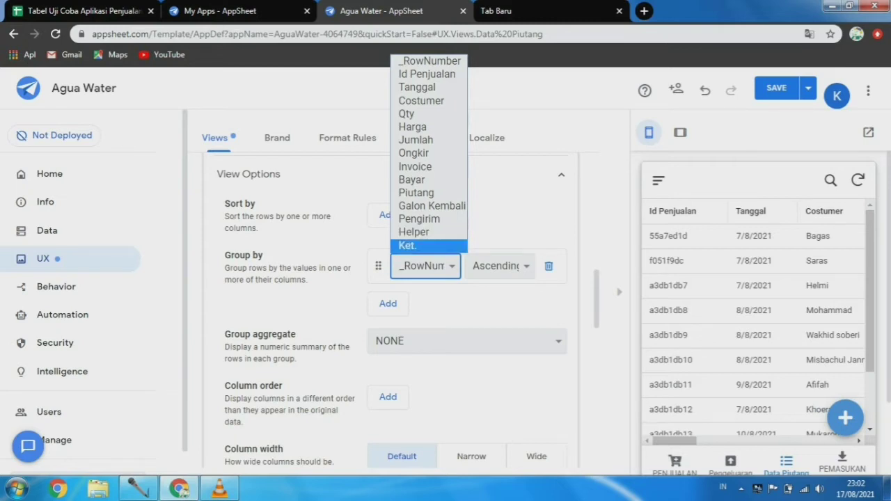
key("Escape")
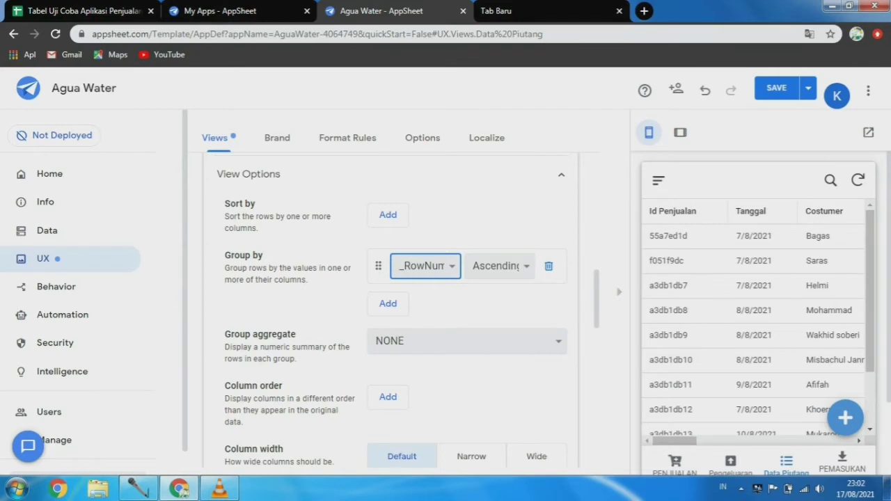
key("alt+Down")
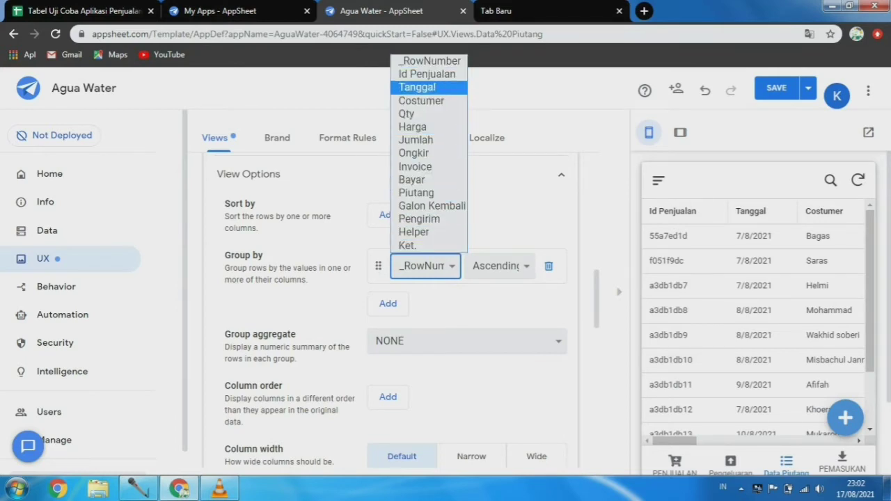
key("Down")
key("Down")
key("Down")
key("Down")
key("Down")
key("Down")
key("Down")
key("Up")
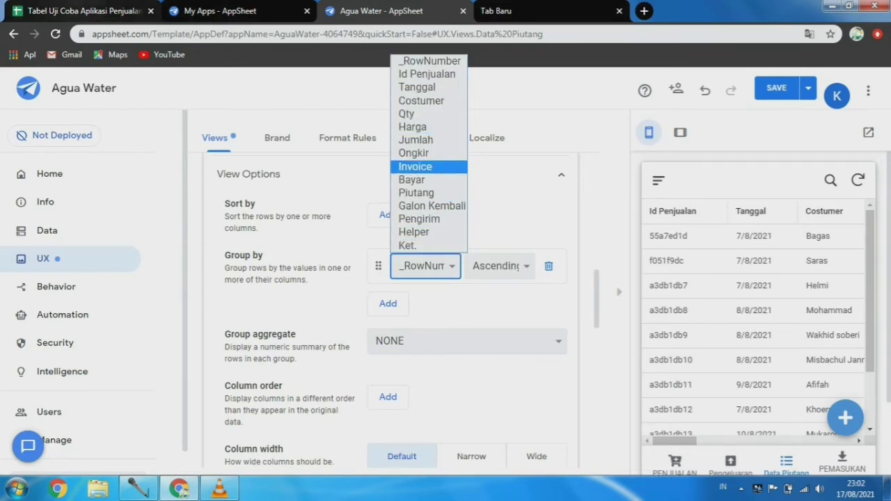
Step: Switch to the Google Sheets workbook and examine the PENJUALAN sheet's columns across to Payment and Ket
left_click(84, 11)
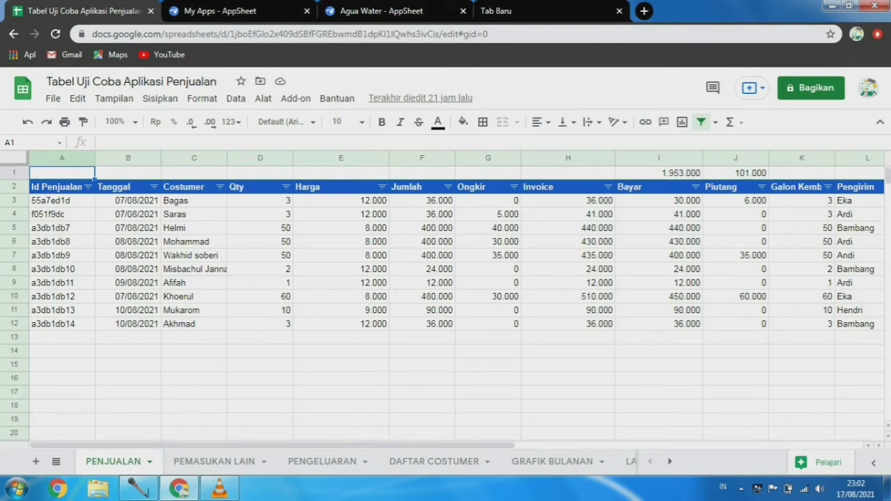
scroll(456, 299, "right", 4)
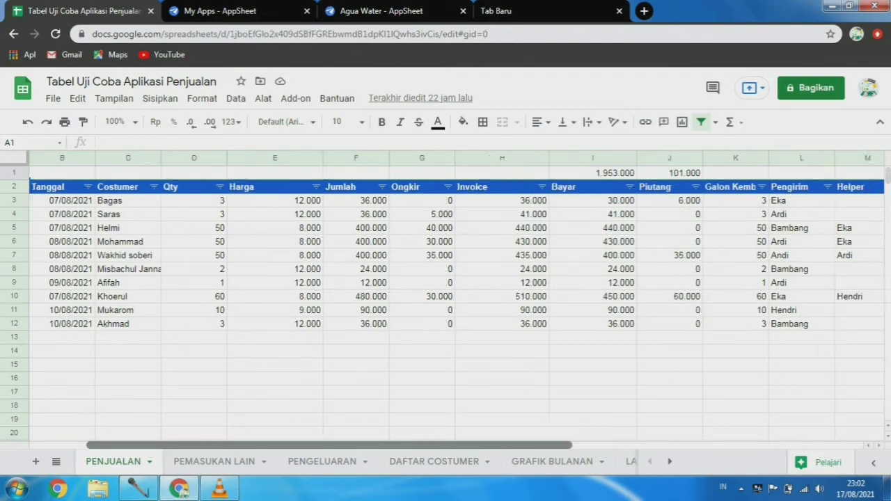
scroll(456, 300, "right", 1)
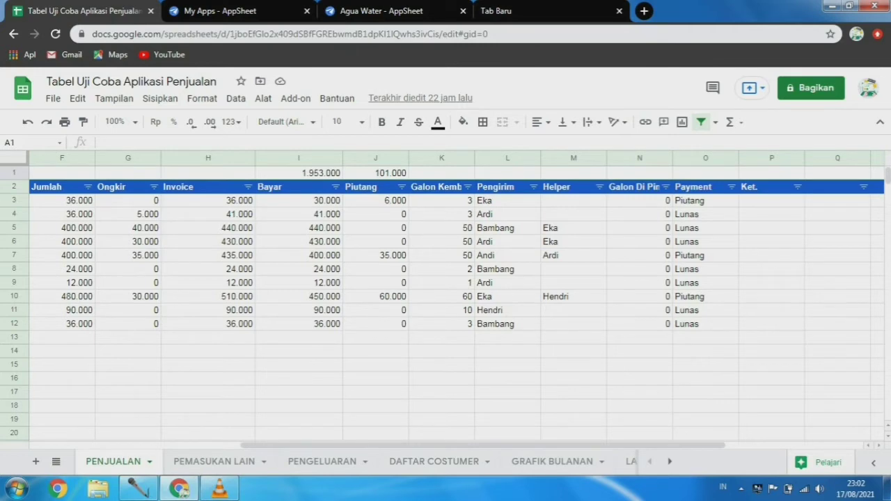
Step: Return to the AppSheet editor and check whether the Group by column choices include Payment
left_click(382, 10)
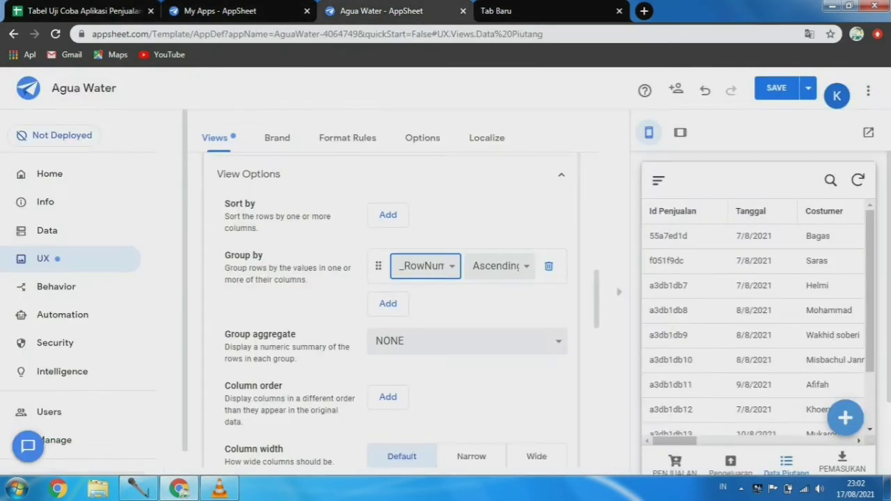
left_click(426, 266)
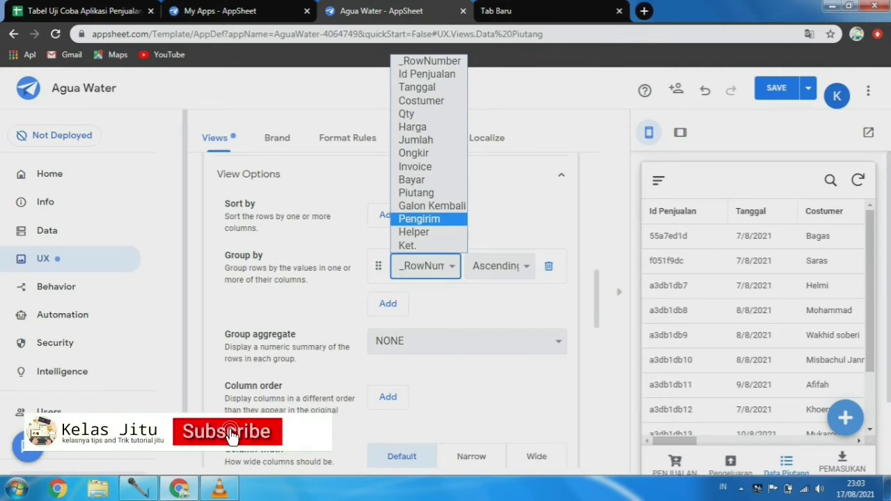
key("Down")
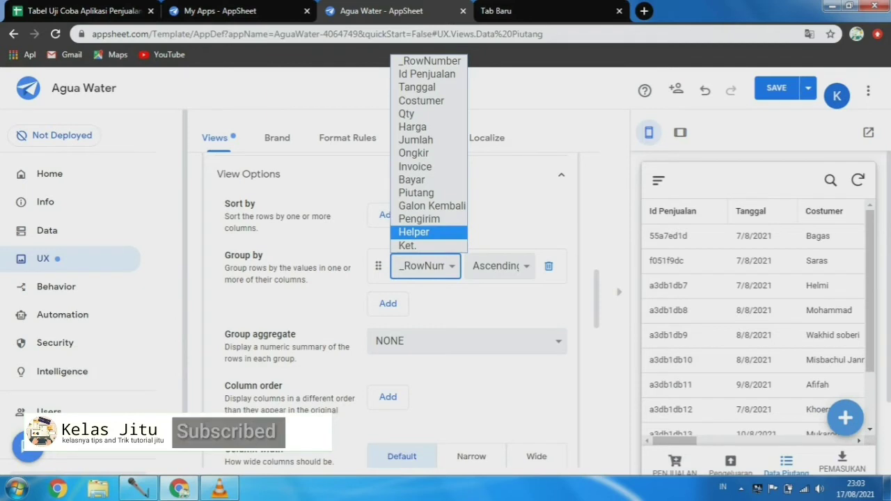
key("Up")
key("Up")
key("Up")
key("Down")
key("Down")
key("Down")
key("Down")
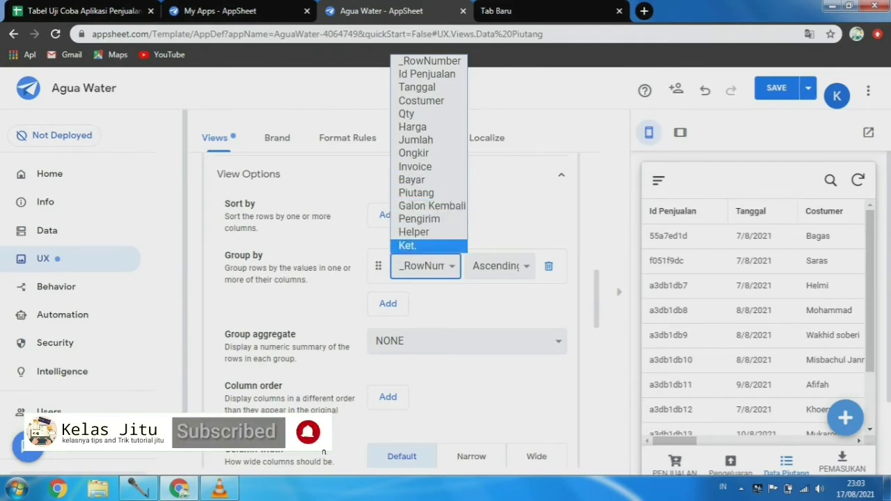
key("Up")
key("Up")
key("Escape")
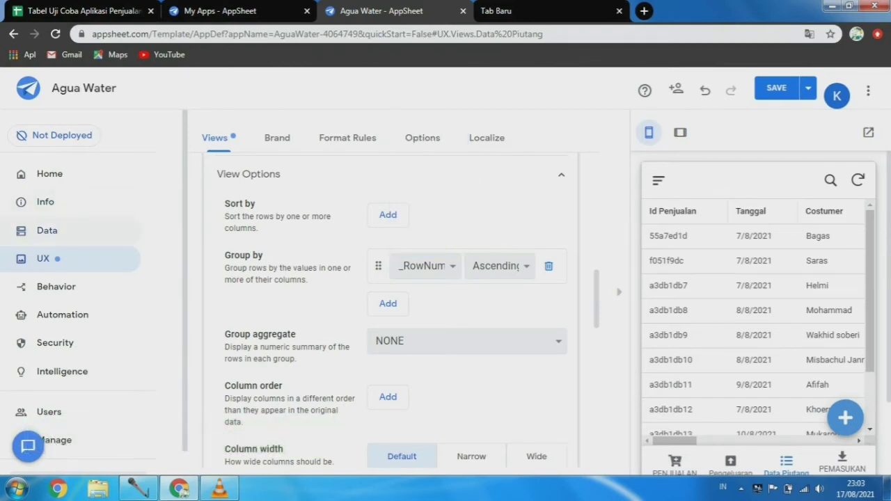
Step: Open the column definitions of the PENJUALAN table in the app's data settings
left_click(47, 231)
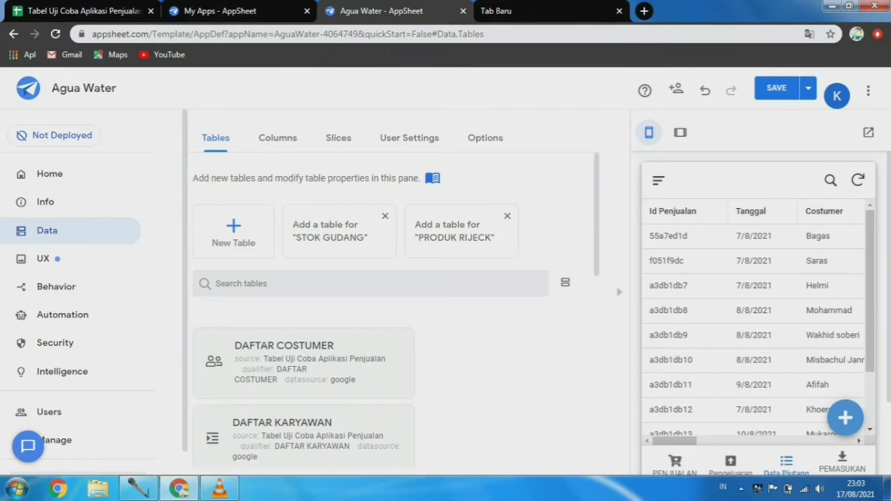
left_click(278, 137)
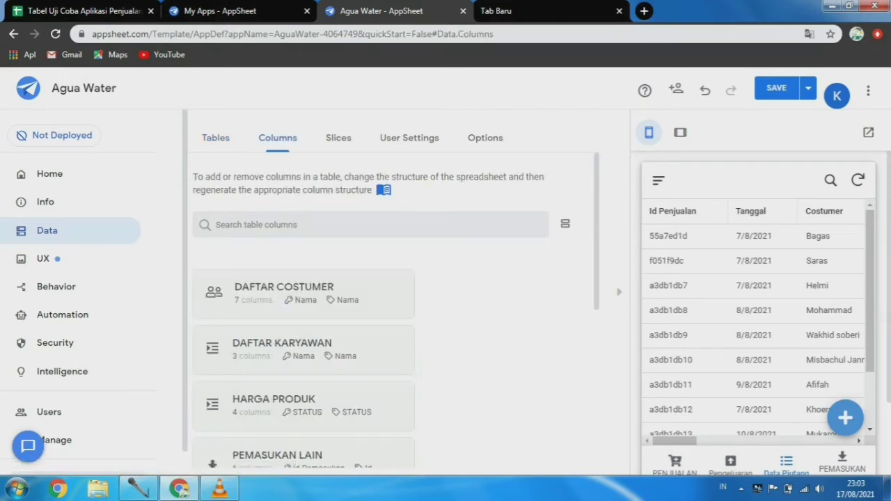
scroll(397, 310, "down", 2)
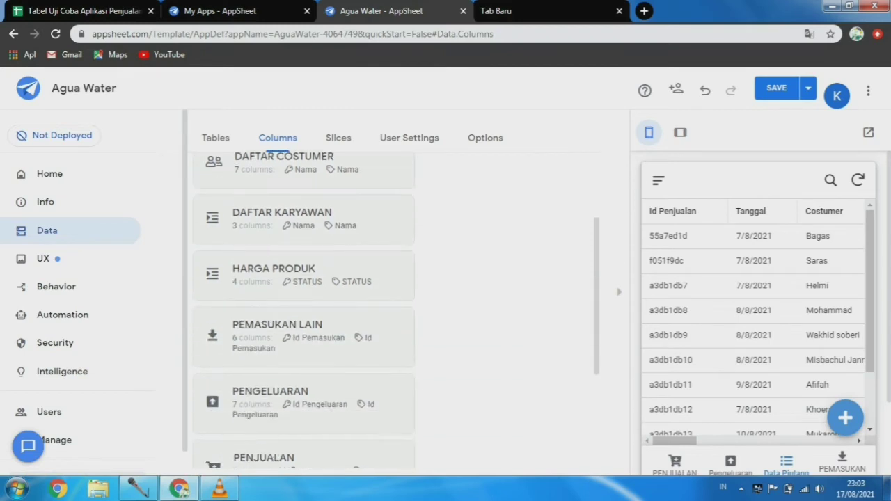
scroll(397, 310, "up", 2)
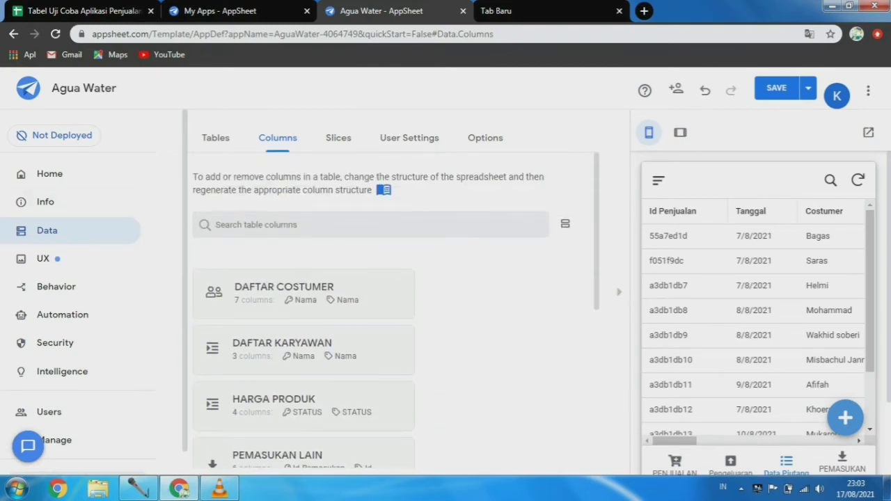
scroll(304, 311, "down", 4)
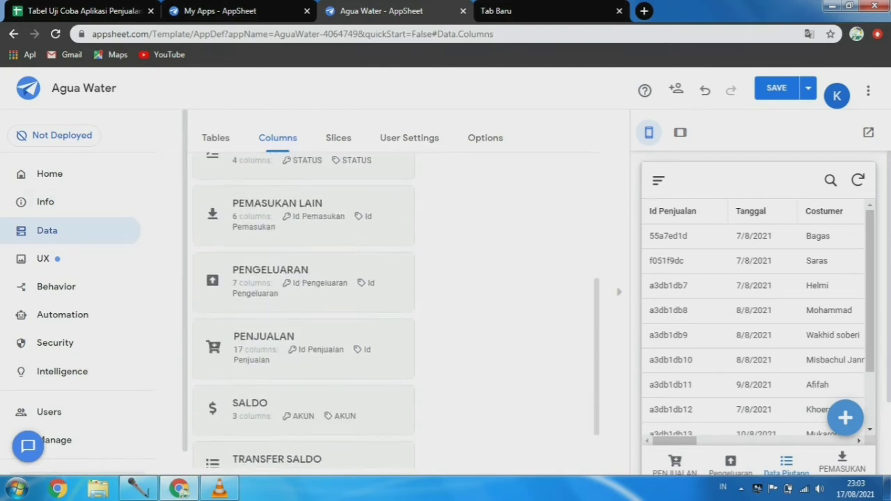
left_click(303, 349)
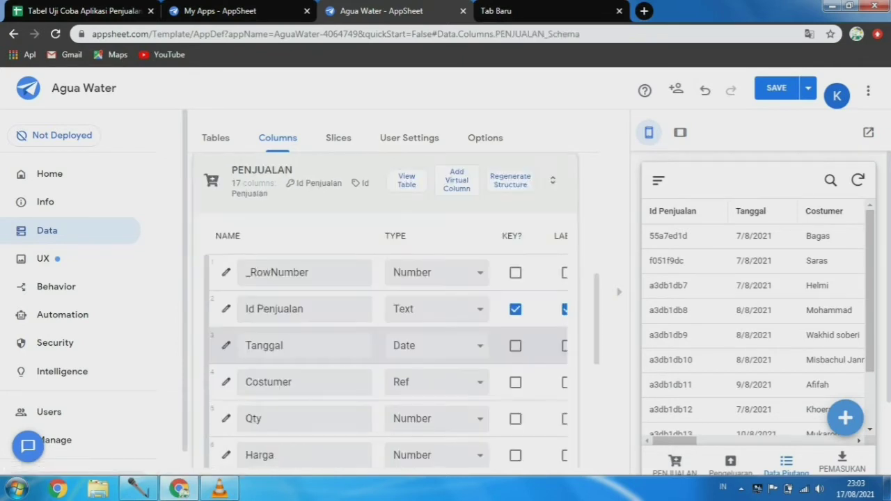
Step: Examine the PENJUALAN columns down to Ket., checking the formula, show, editable and require settings of Payment
scroll(389, 349, "down", 3)
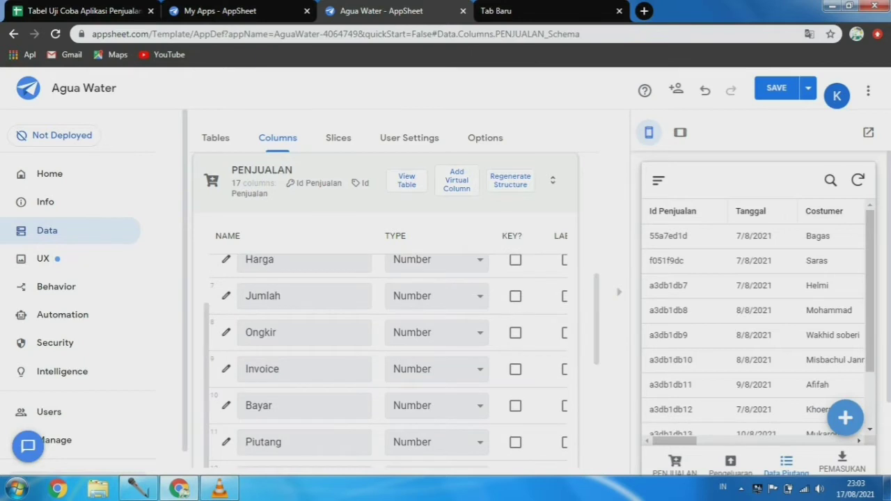
scroll(304, 362, "down", 1)
scroll(304, 251, "down", 5)
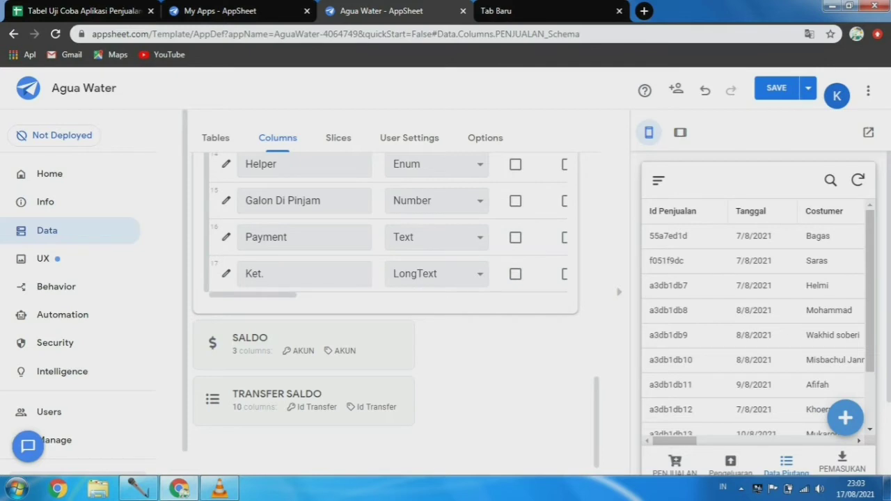
scroll(384, 226, "right", 5)
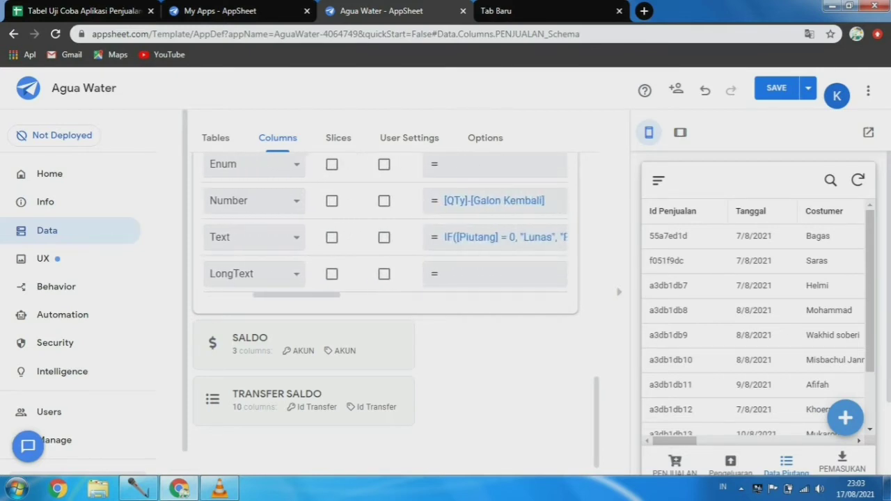
scroll(386, 226, "right", 6)
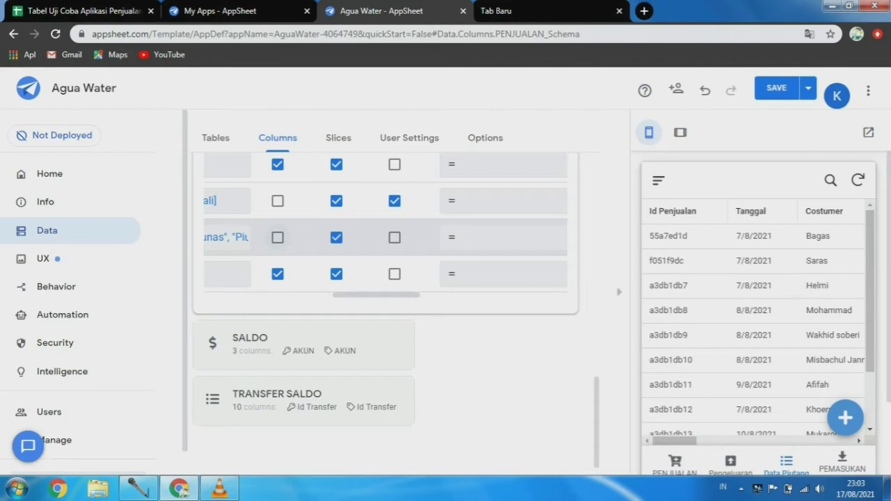
scroll(384, 230, "down", 3)
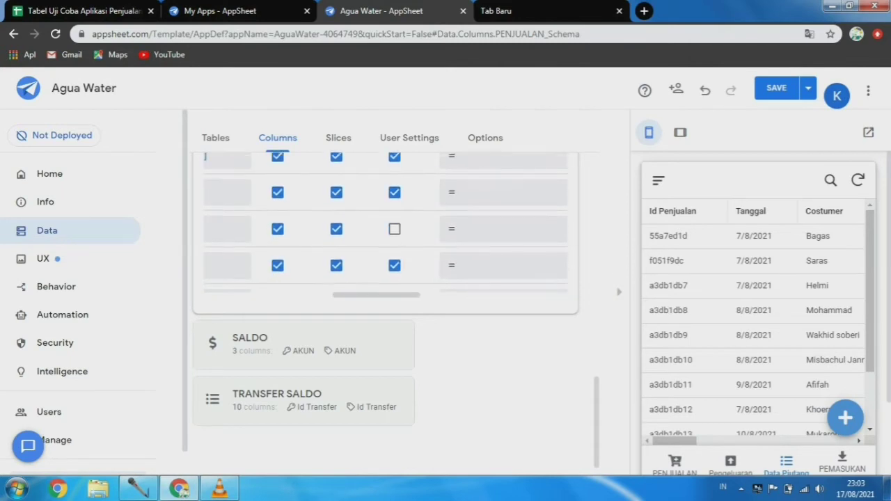
scroll(205, 156, "up", 6)
scroll(205, 156, "down", 2)
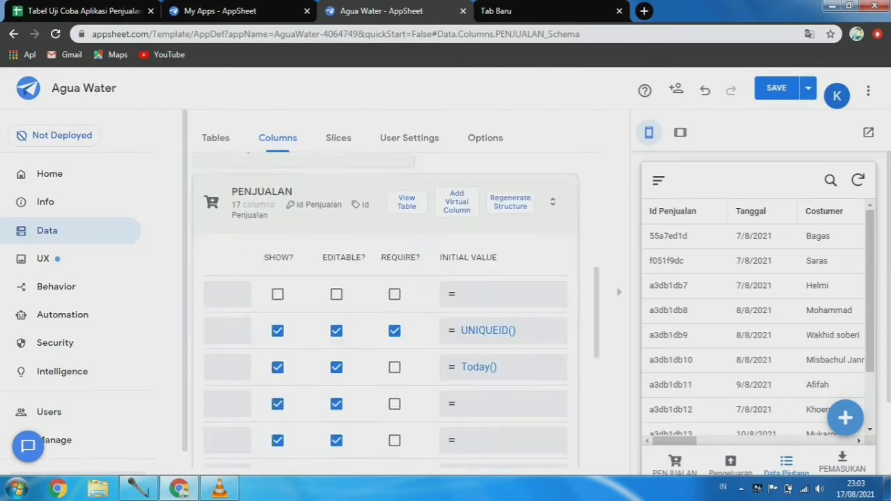
scroll(385, 310, "down", 1)
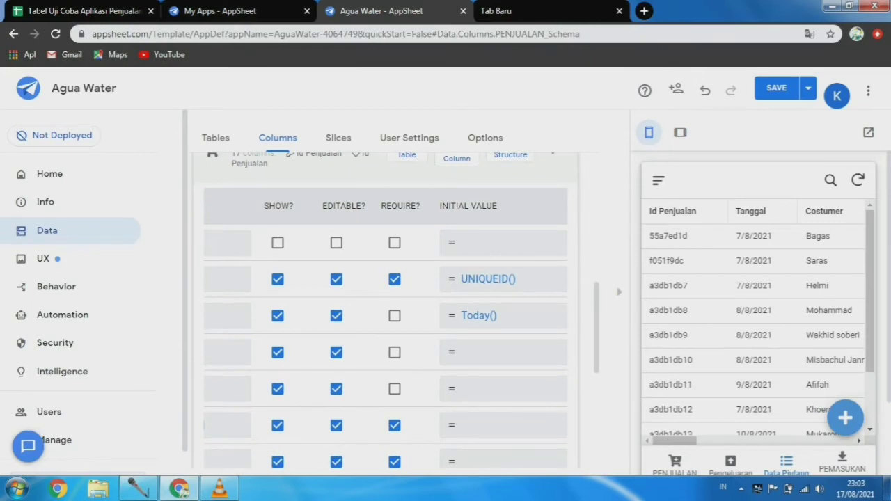
scroll(384, 310, "down", 1)
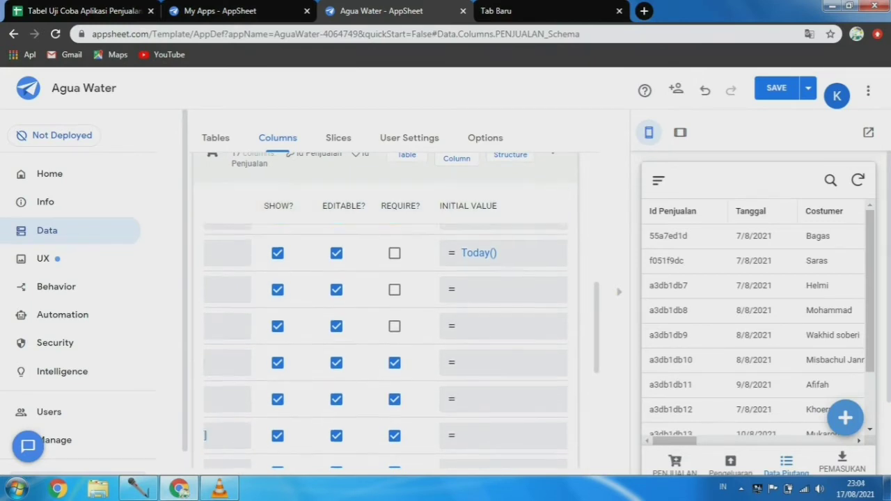
scroll(384, 309, "down", 3)
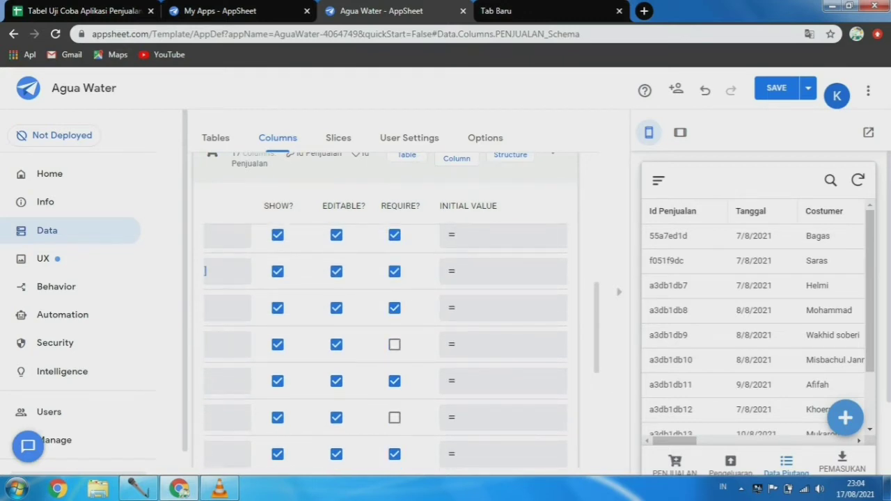
scroll(384, 310, "down", 4)
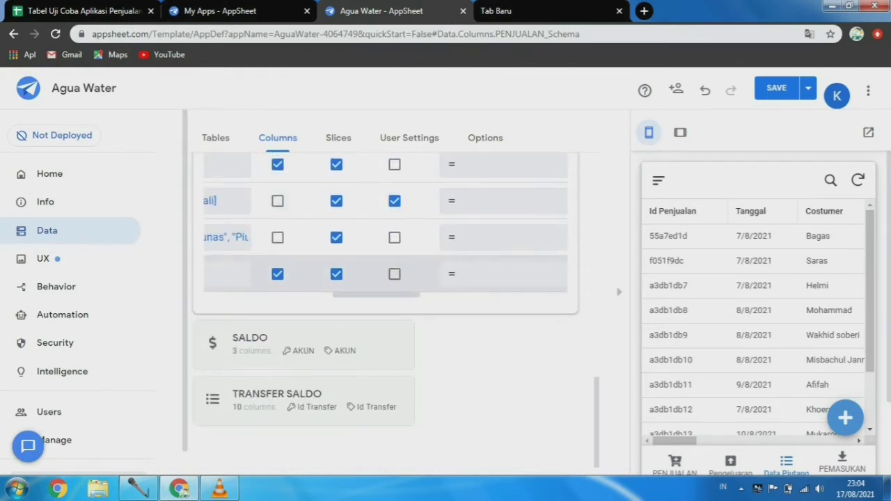
Step: Enable the Show setting for the Payment column of PENJUALAN, and save the app with data verification
scroll(384, 223, "left", 5)
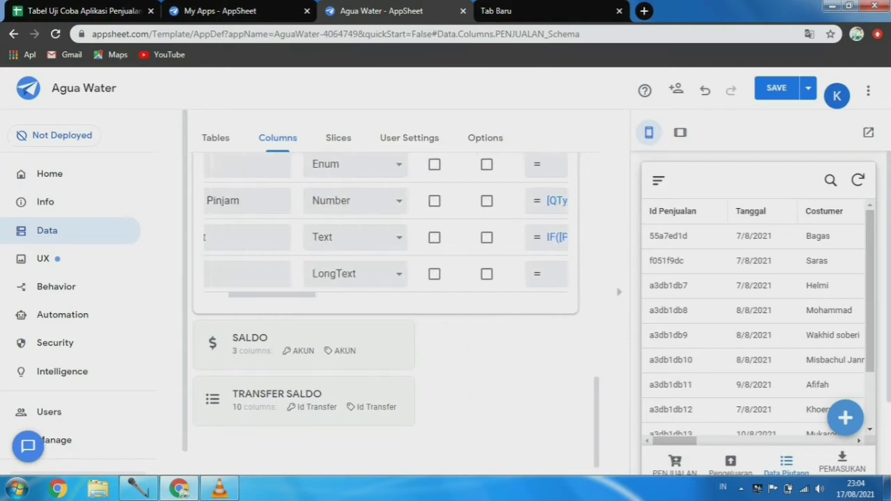
scroll(385, 223, "right", 5)
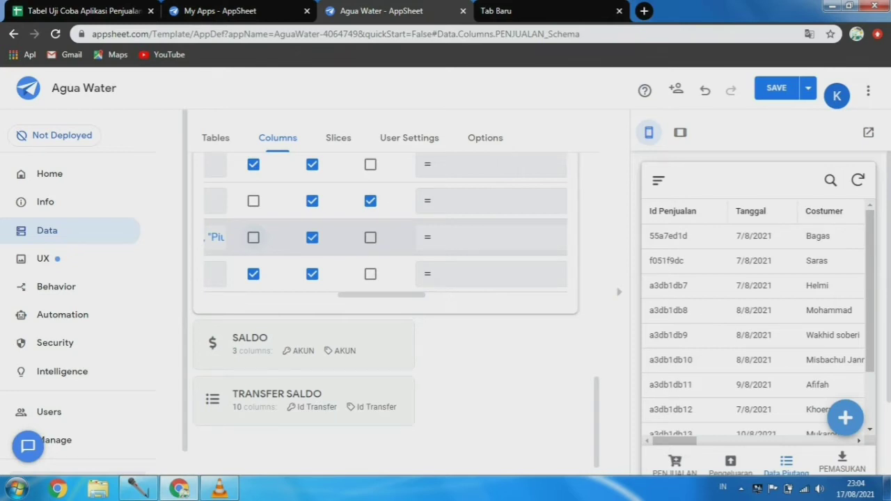
left_click(254, 238)
left_click(808, 87)
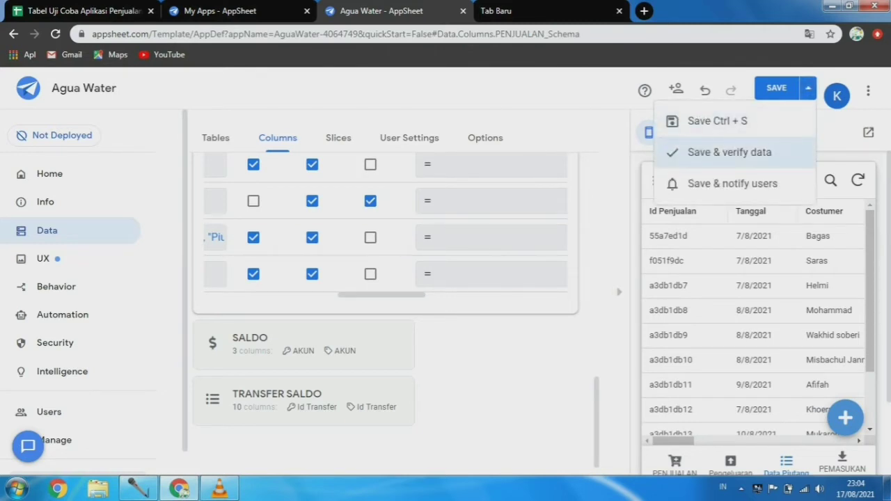
left_click(729, 152)
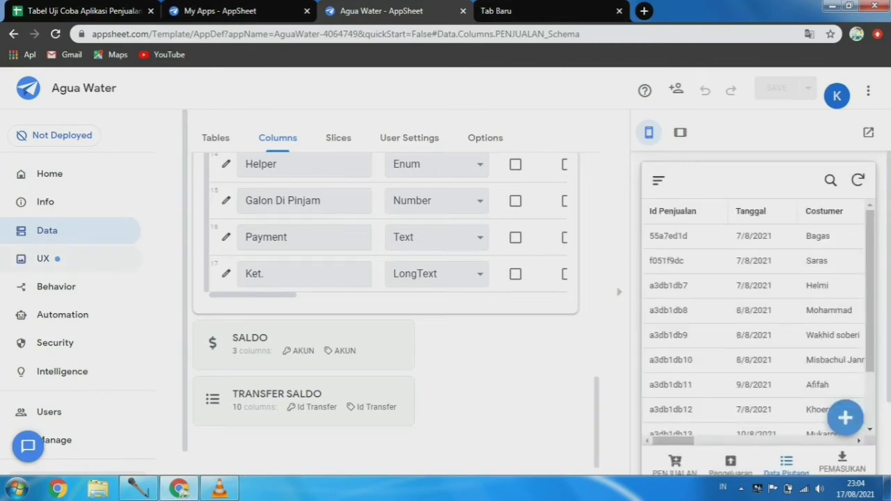
Step: Set the Group by column of the Data Piutang view to Payment, and save the app with data verification
left_click(43, 258)
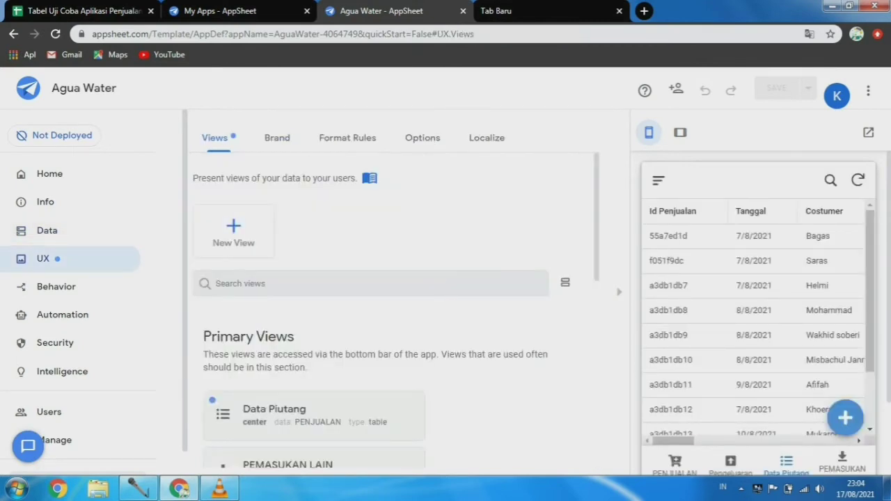
scroll(397, 306, "down", 3)
left_click(279, 217)
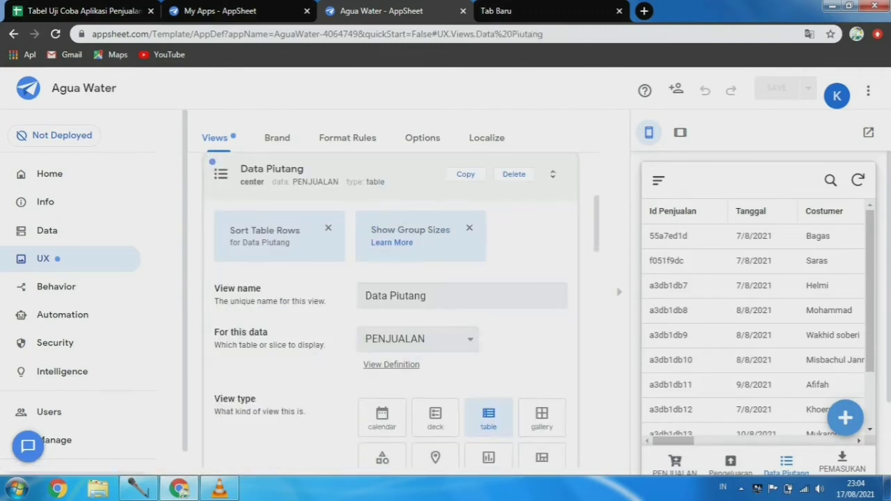
scroll(390, 306, "down", 1)
scroll(390, 307, "up", 3)
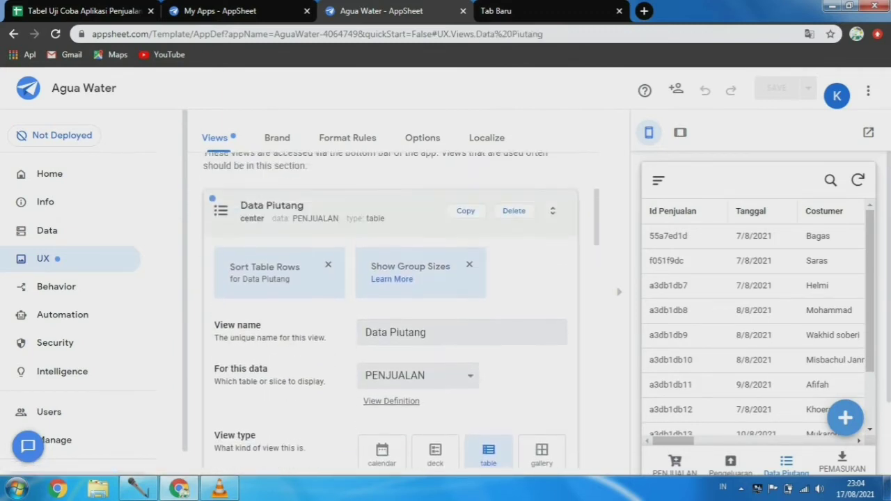
scroll(390, 307, "down", 4)
scroll(390, 307, "down", 6)
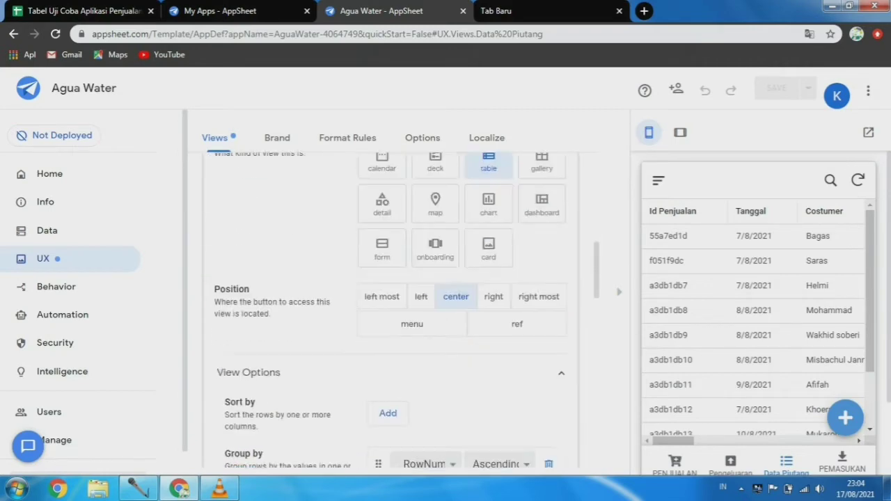
scroll(396, 310, "up", 5)
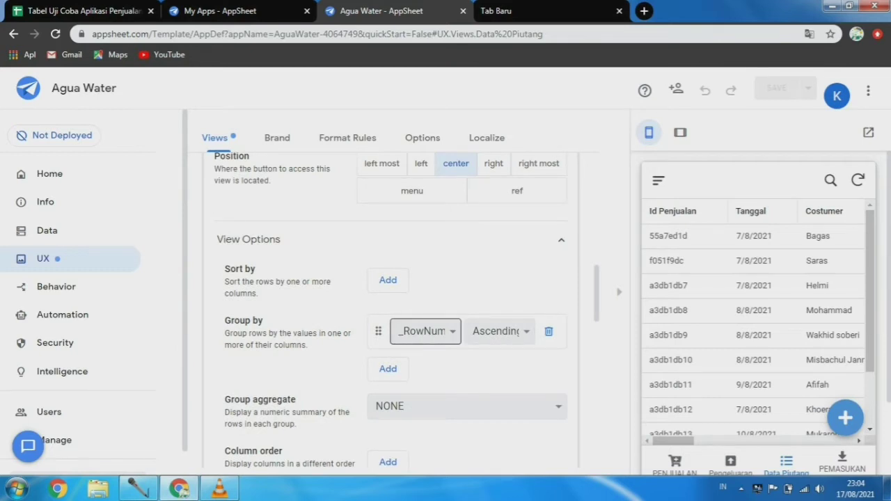
left_click(425, 332)
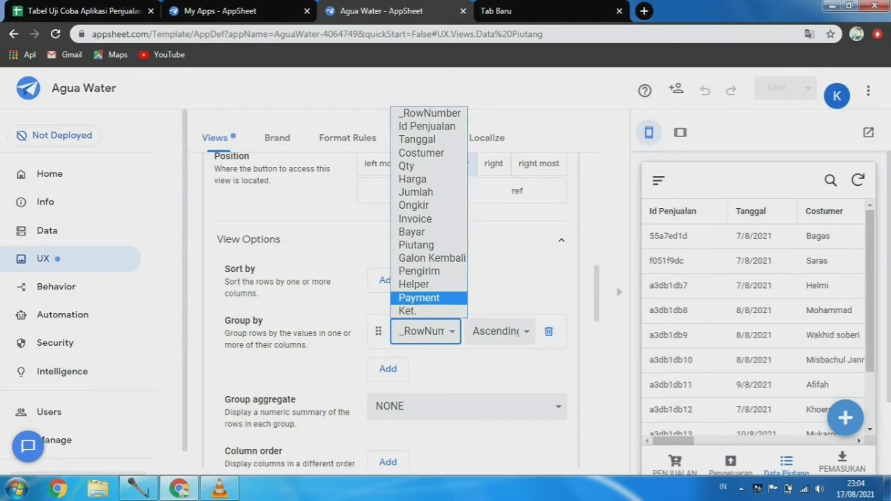
key("Return")
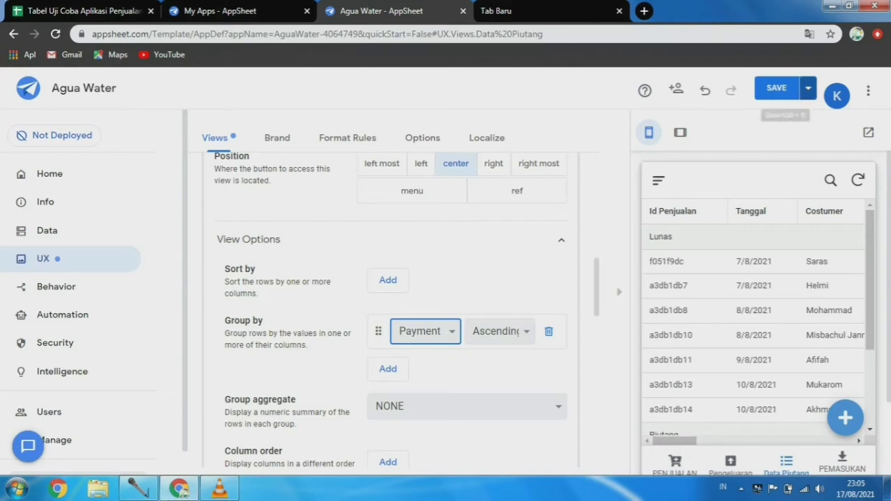
left_click(808, 88)
left_click(730, 152)
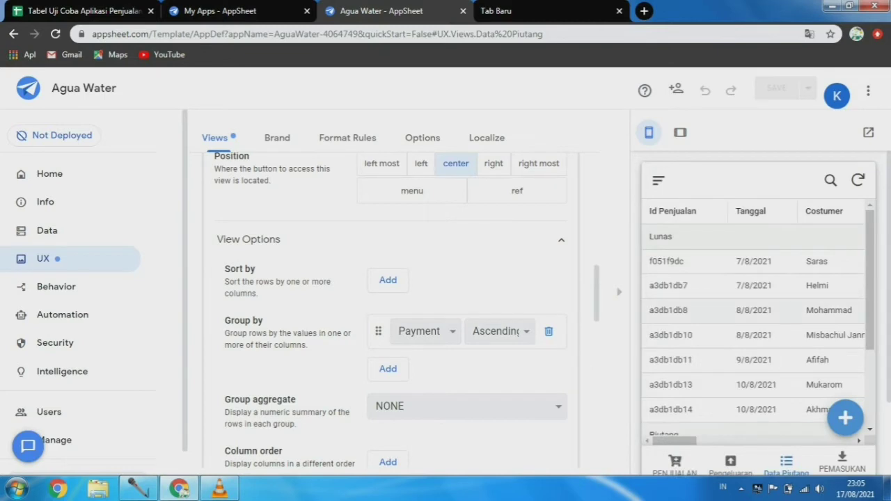
Step: Look through the Lunas and Piutang groups of the Data Piutang view in the app preview
scroll(755, 311, "down", 3)
scroll(756, 311, "up", 3)
scroll(756, 311, "down", 3)
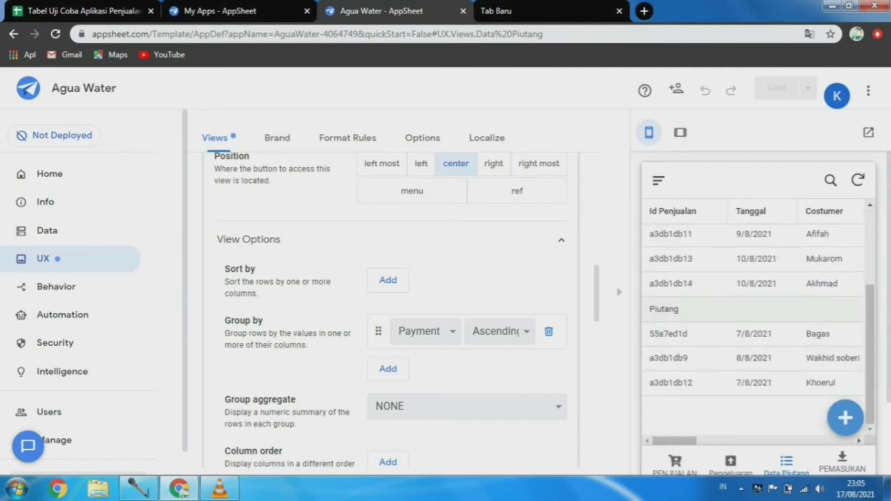
scroll(756, 310, "up", 1)
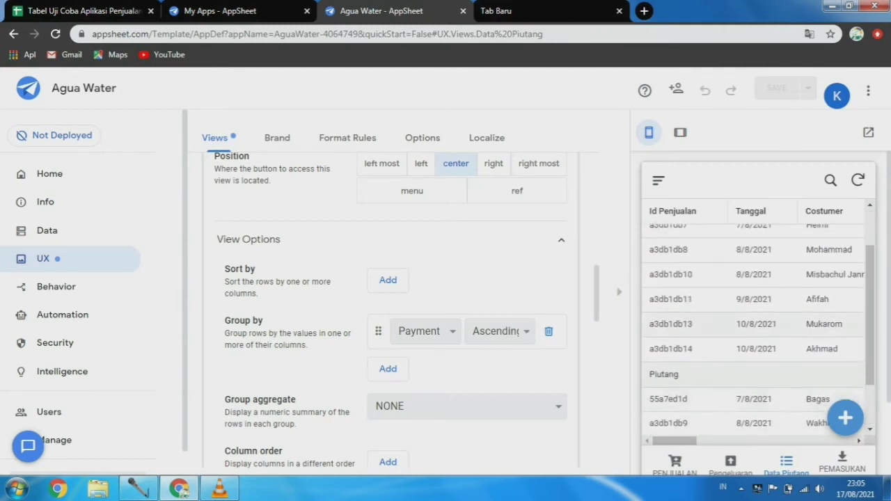
scroll(756, 310, "up", 2)
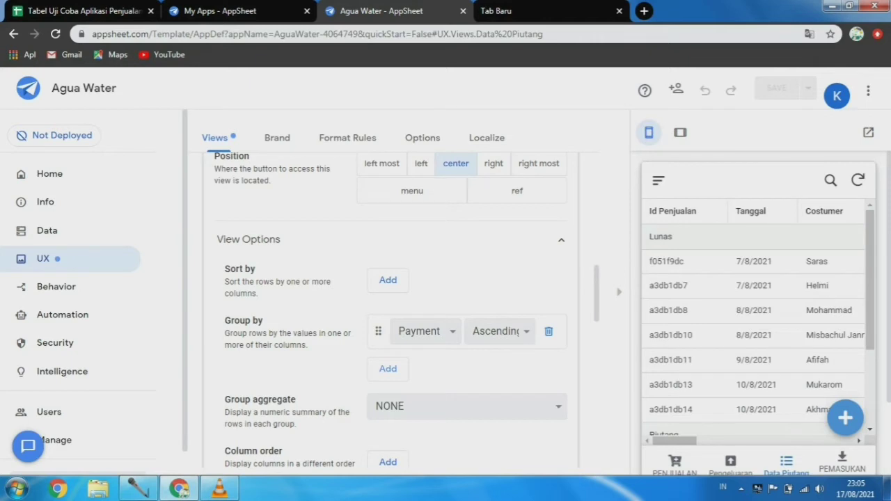
Step: Add a second Group by entry to the Data Piutang view, using the Costumer column
left_click(388, 368)
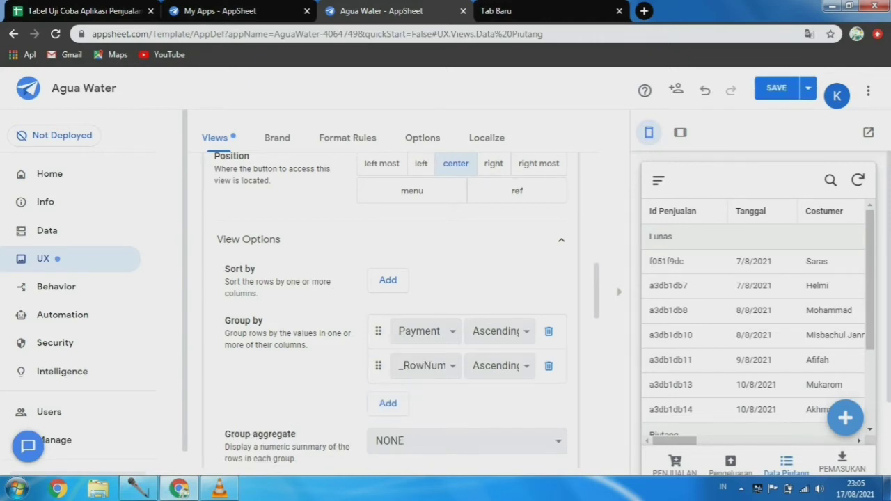
left_click(425, 366)
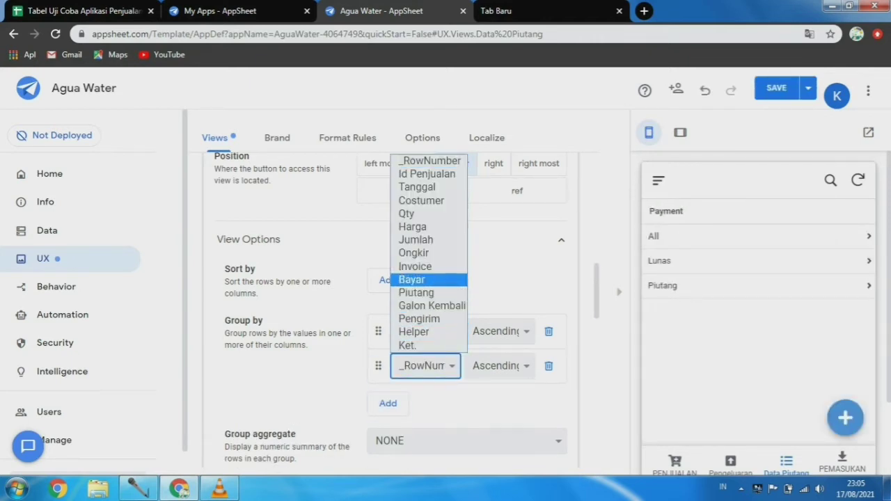
left_click(421, 201)
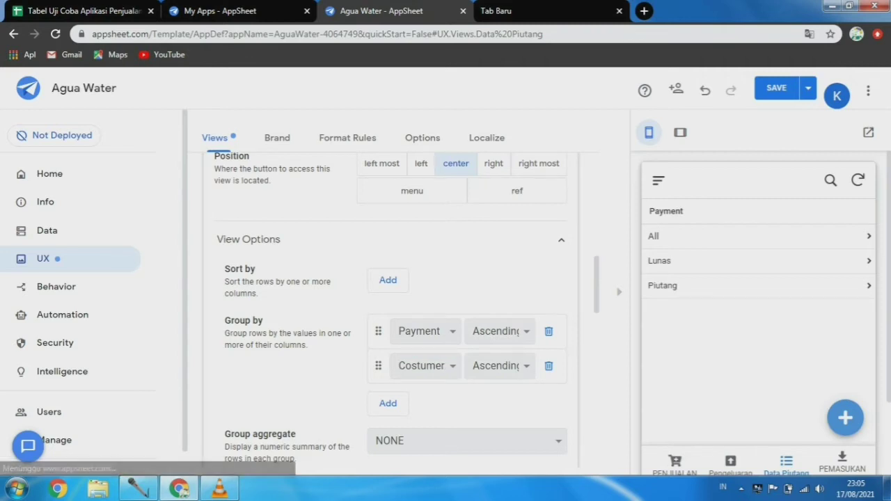
Step: Check the two-level grouping of Data Piutang in the app preview by viewing the full list and the Piutang group
scroll(756, 313, "down", 5)
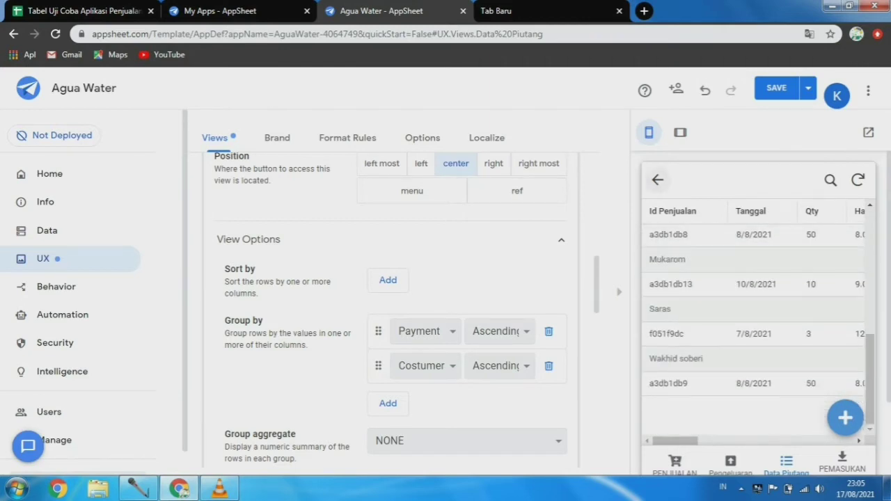
left_click(658, 179)
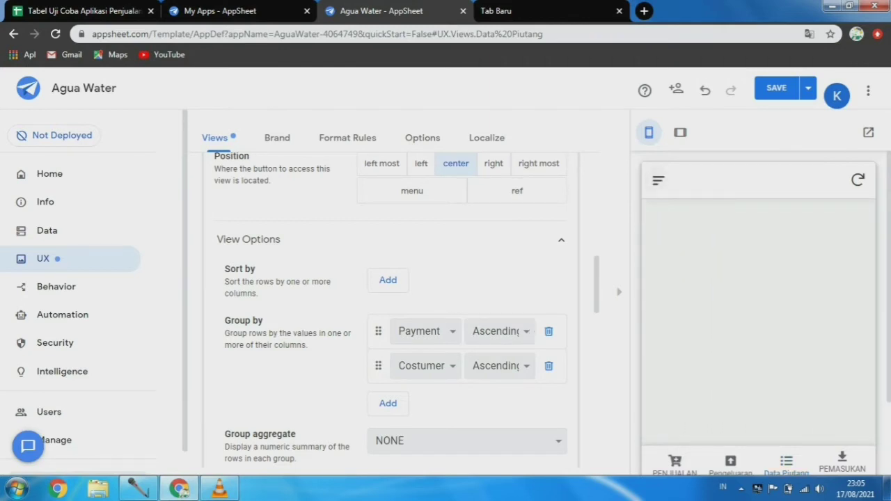
scroll(760, 313, "down", 3)
left_click(787, 372)
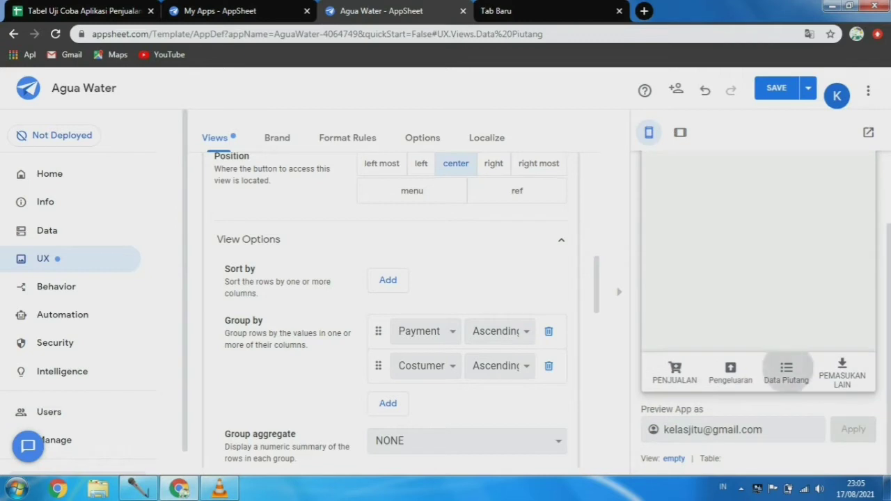
scroll(759, 314, "up", 3)
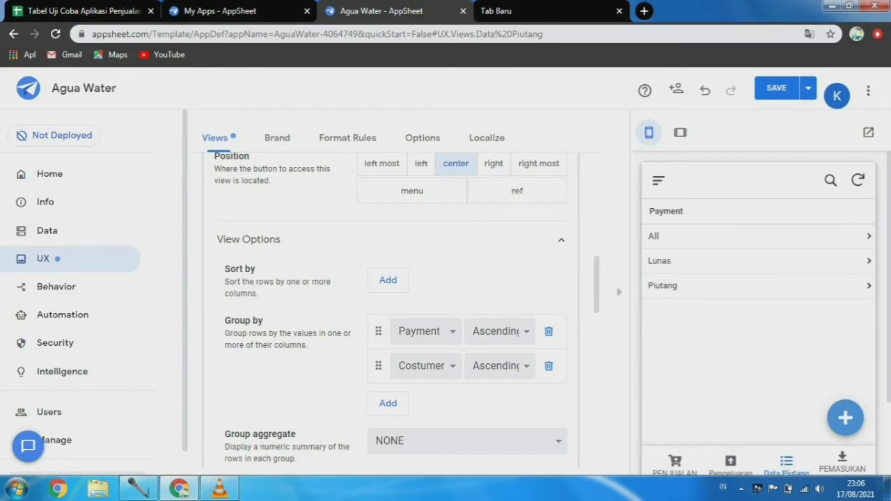
left_click(697, 286)
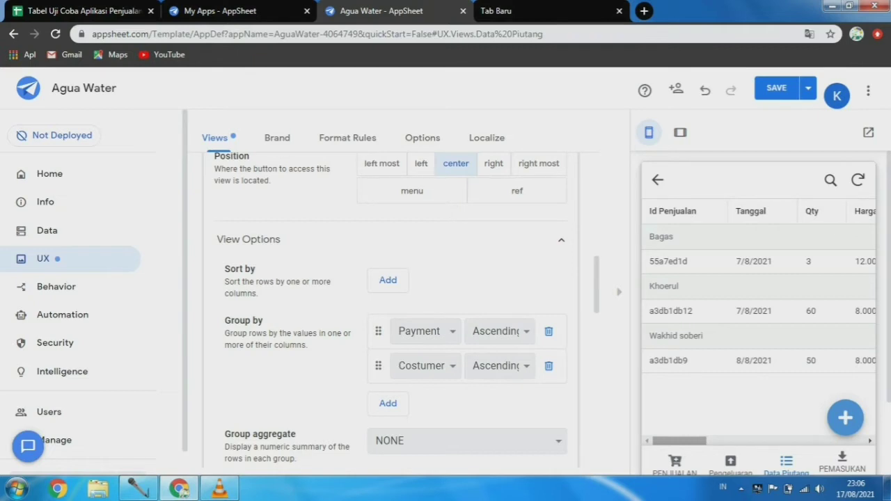
mouse_move(679, 441)
left_mouse_down()
mouse_move(838, 440)
mouse_move(680, 441)
left_mouse_up()
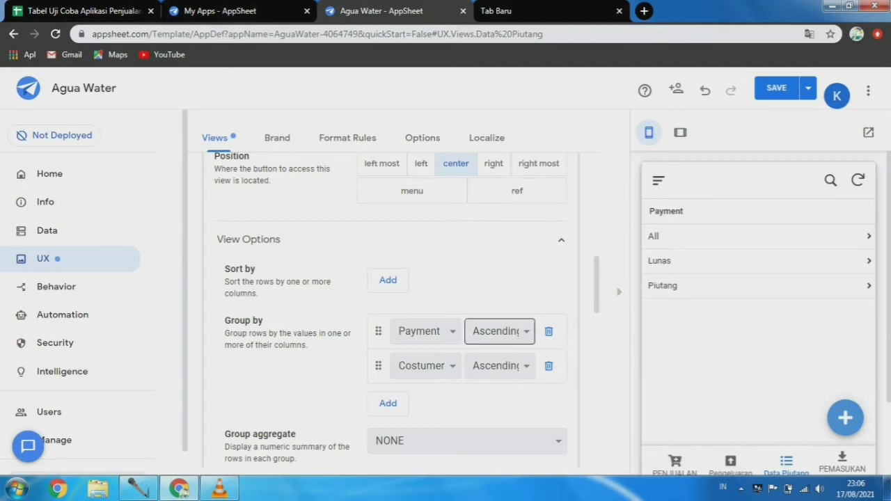
Step: Sort the Payment grouping of the Data Piutang view in Descending order and set its Group aggregate to COUNT
left_click(499, 332)
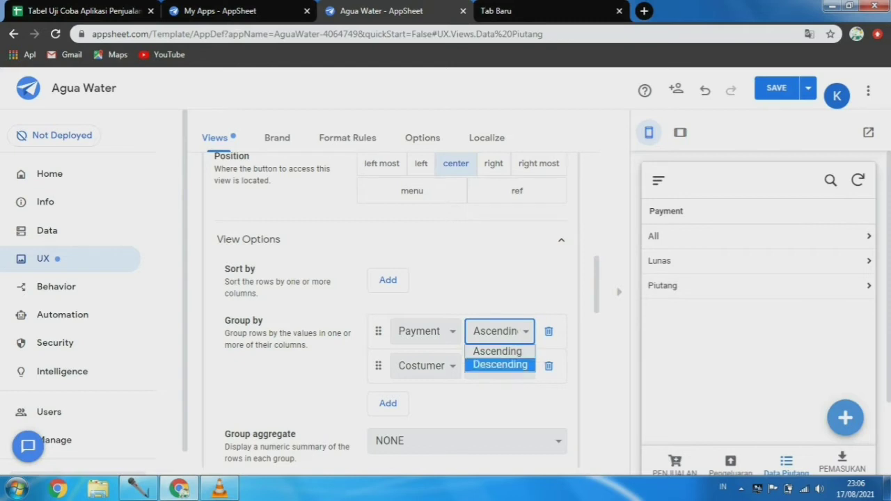
key("Return")
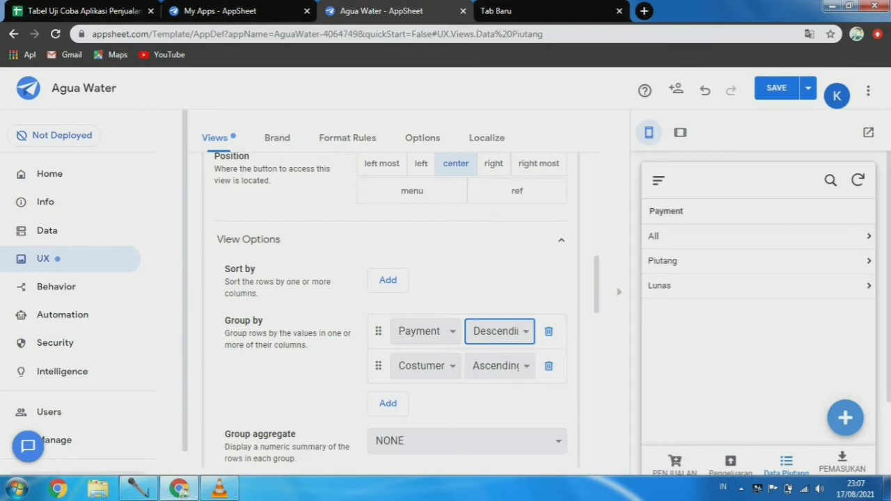
scroll(390, 306, "down", 1)
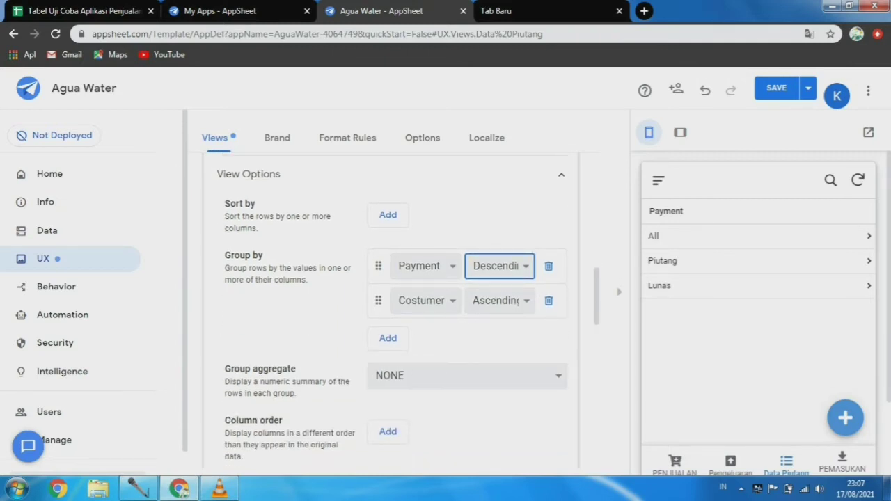
left_click(467, 375)
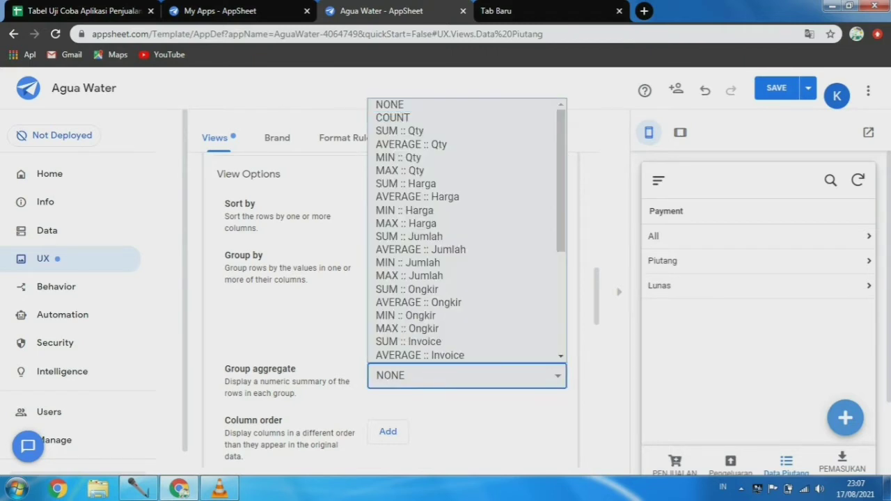
scroll(446, 348, "down", 1)
scroll(466, 230, "up", 1)
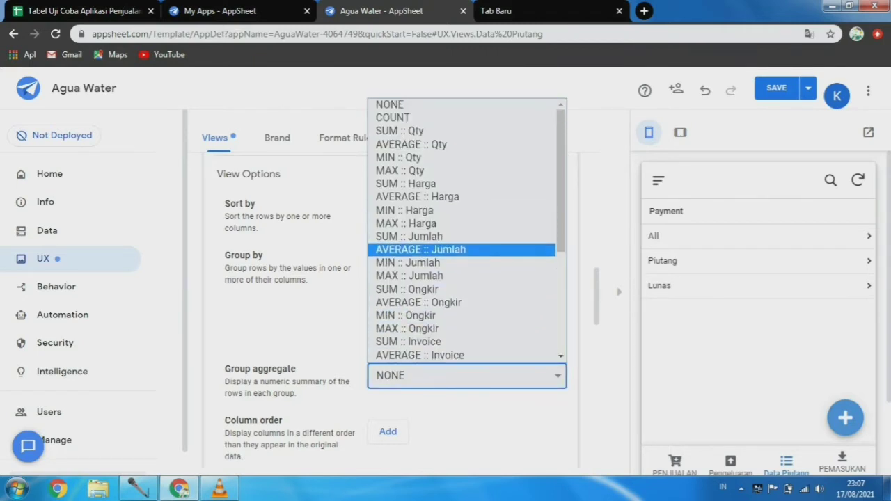
left_click(393, 118)
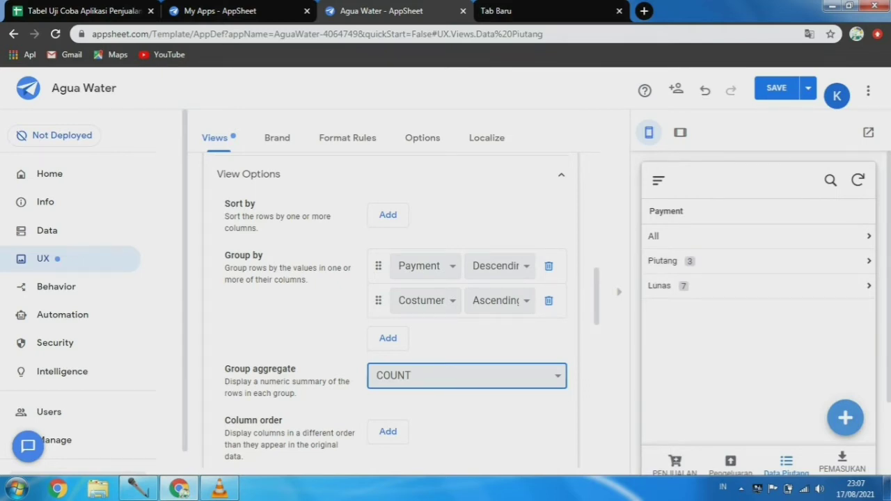
Step: Check the customer grouping inside the Piutang group in the app preview and review the remaining view options
left_click(758, 262)
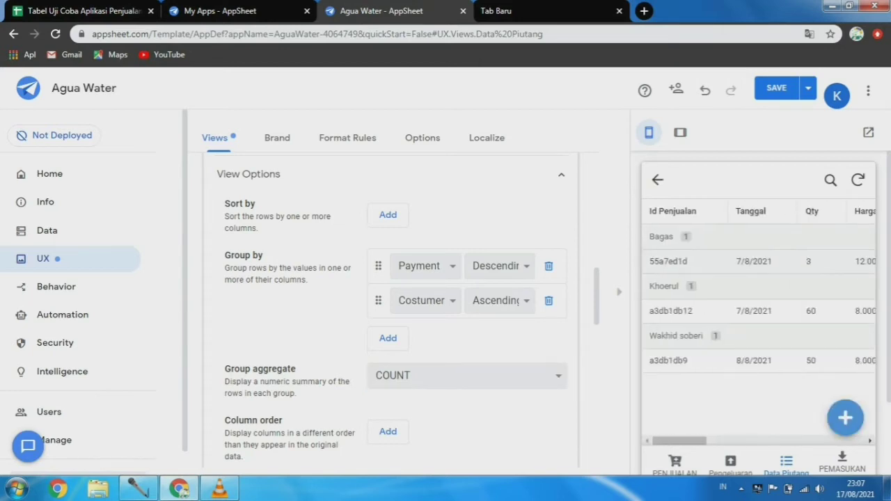
scroll(759, 313, "down", 2)
scroll(759, 313, "up", 2)
scroll(759, 314, "down", 2)
scroll(759, 313, "up", 2)
scroll(400, 310, "down", 2)
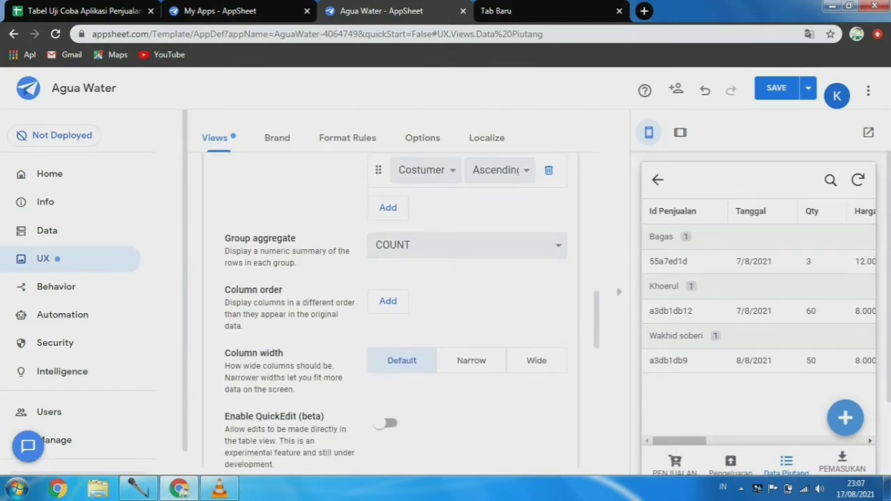
Step: Set the column width of the Data Piutang view to Narrow and expand its Display settings
scroll(400, 310, "down", 1)
left_click(472, 296)
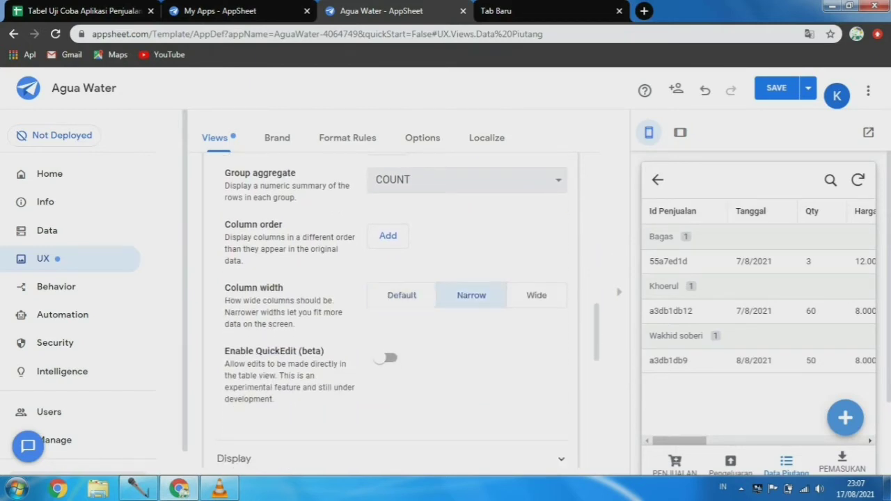
scroll(390, 314, "down", 3)
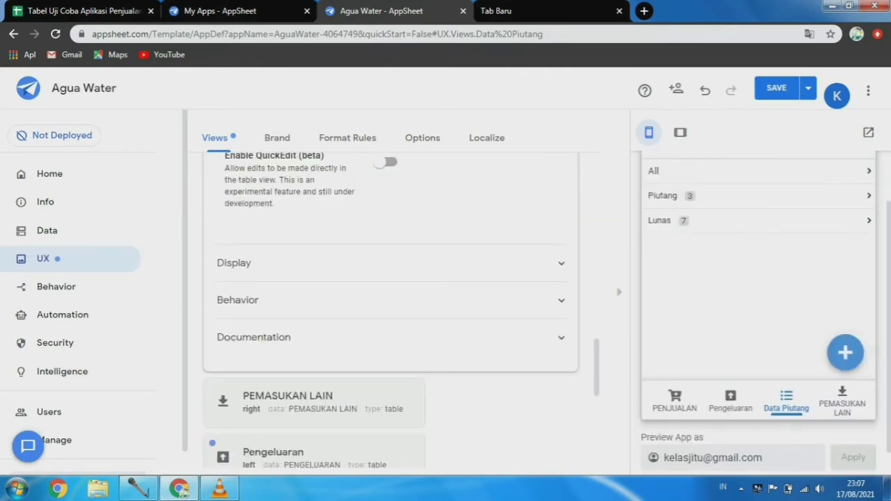
left_click(234, 263)
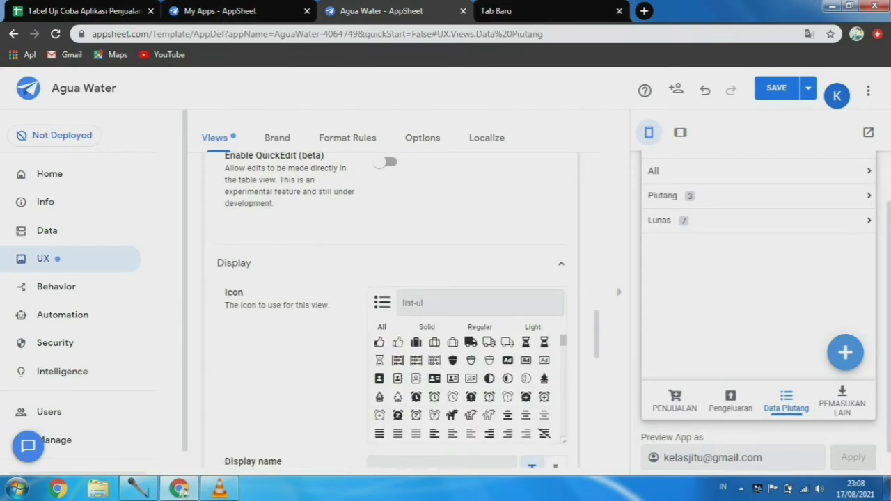
Step: Set the Position of the Data Piutang view to menu
scroll(390, 314, "up", 4)
scroll(391, 313, "up", 2)
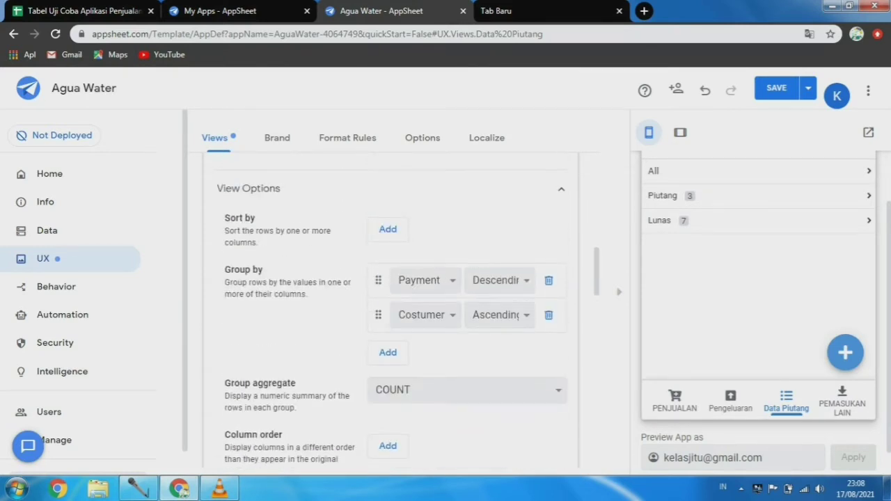
scroll(390, 313, "up", 2)
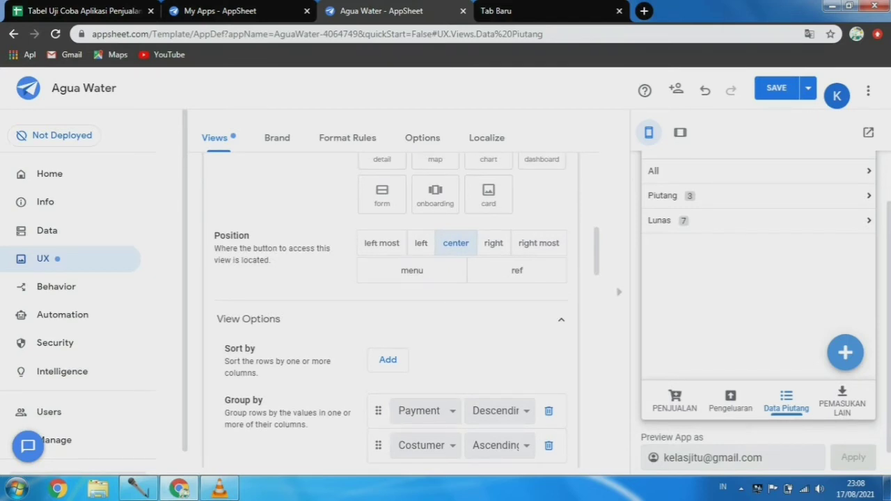
scroll(390, 313, "up", 4)
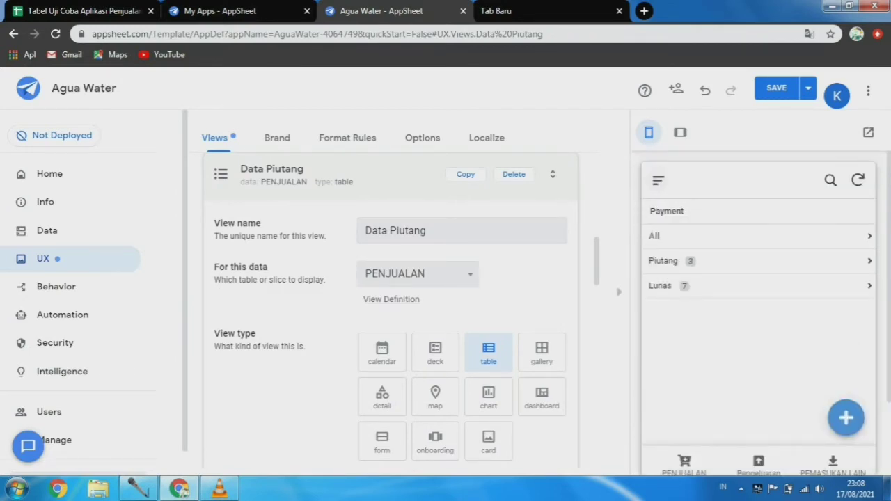
Step: Look through the side menu of the app preview and open Data Piutang from it
left_click(658, 181)
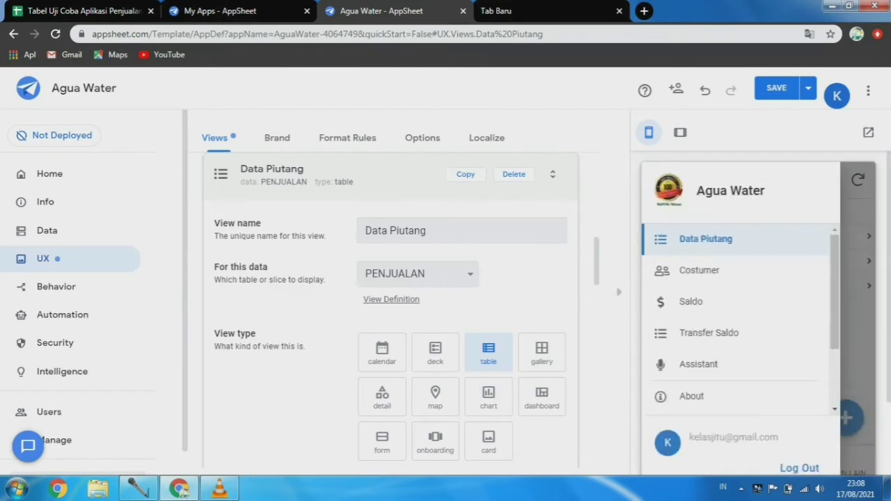
scroll(739, 319, "down", 2)
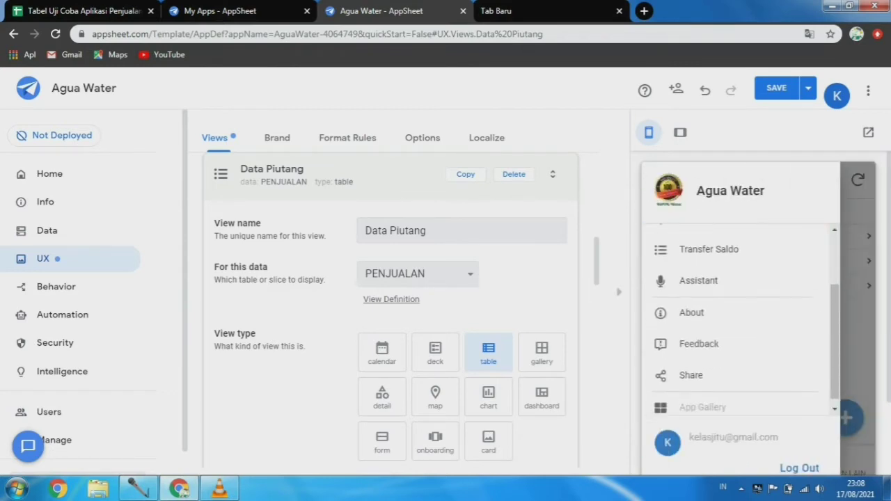
scroll(739, 319, "up", 1)
scroll(738, 319, "up", 1)
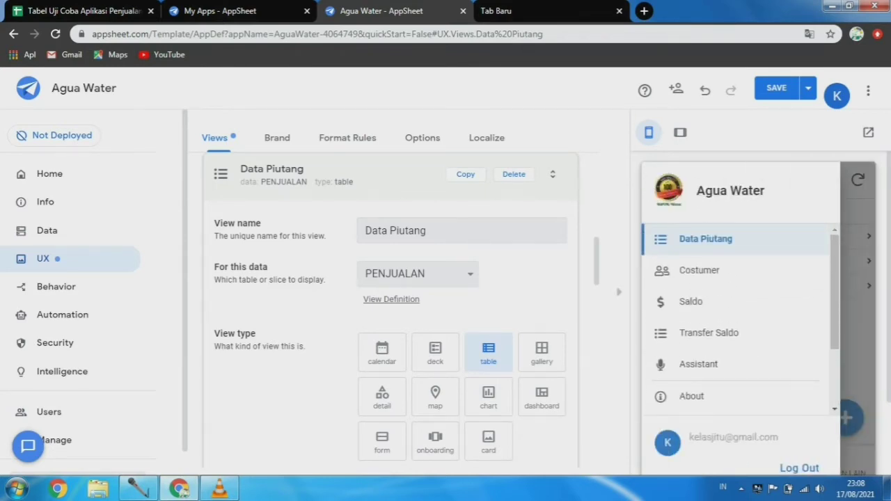
left_click(706, 238)
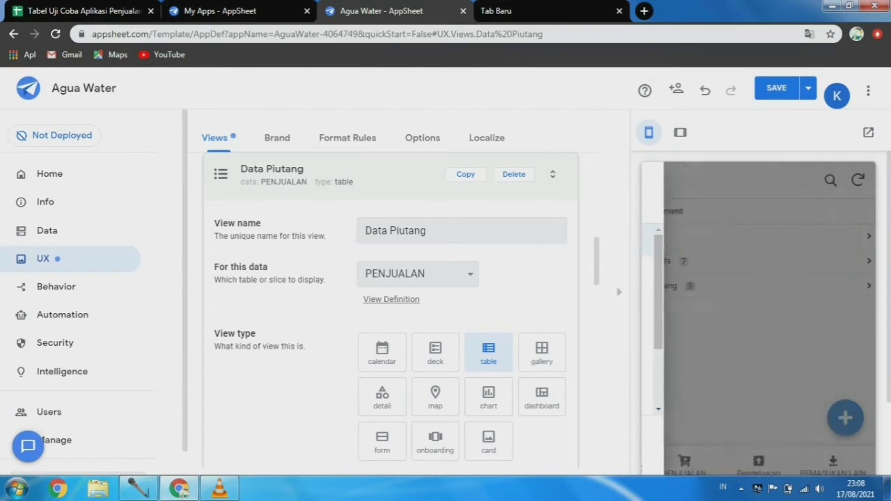
Step: Save the app with data verification
scroll(738, 299, "down", 2)
scroll(738, 300, "up", 2)
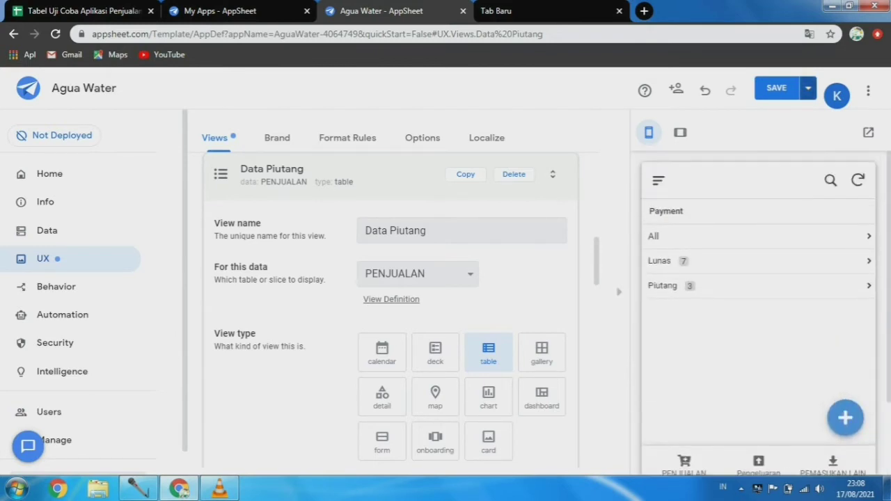
left_click(808, 88)
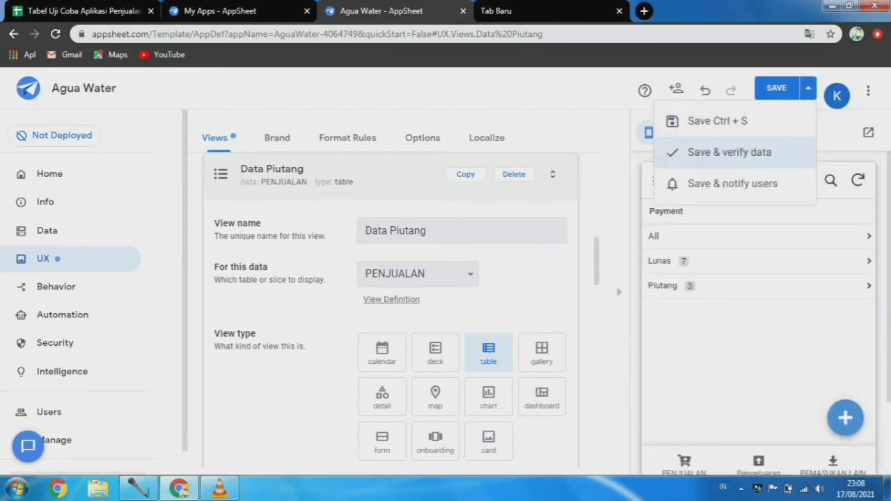
left_click(730, 152)
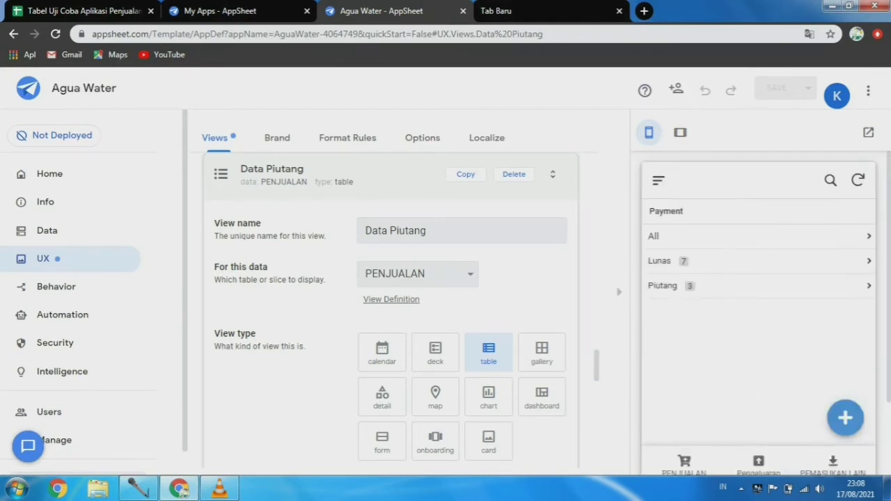
Step: Reopen Data Piutang from the side menu of the app preview and view its Piutang group
left_click(658, 180)
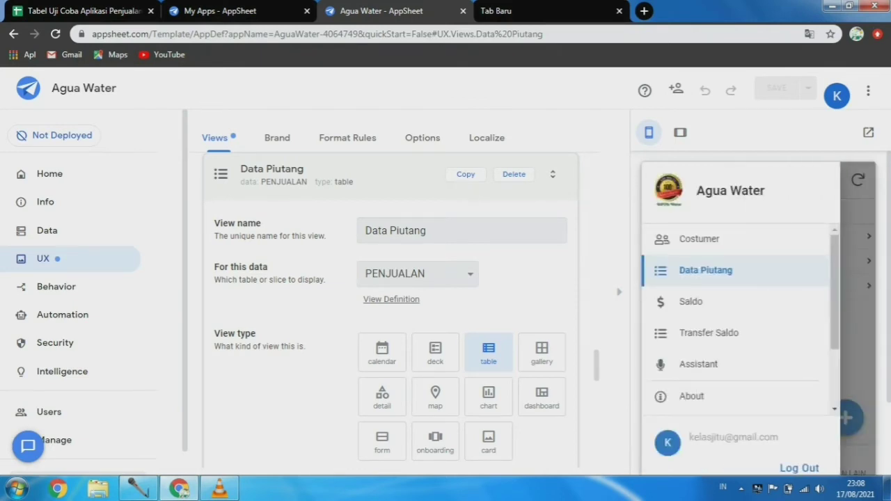
left_click(706, 270)
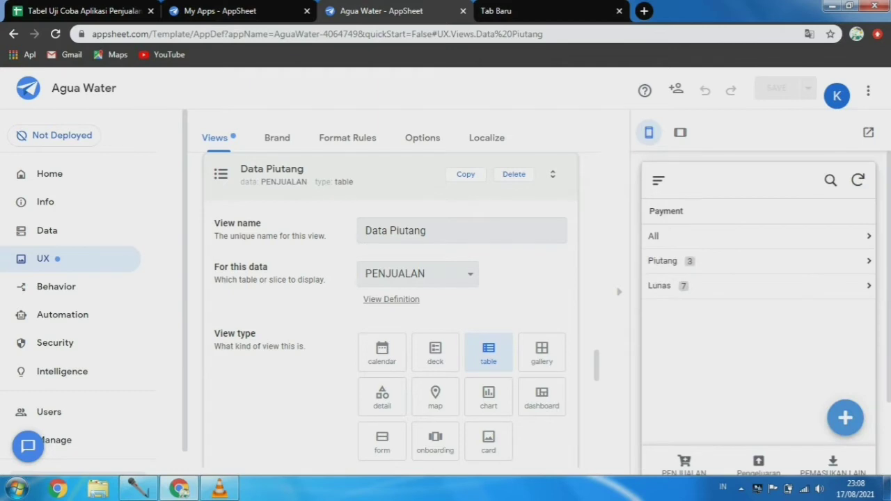
scroll(759, 314, "down", 3)
scroll(759, 313, "up", 2)
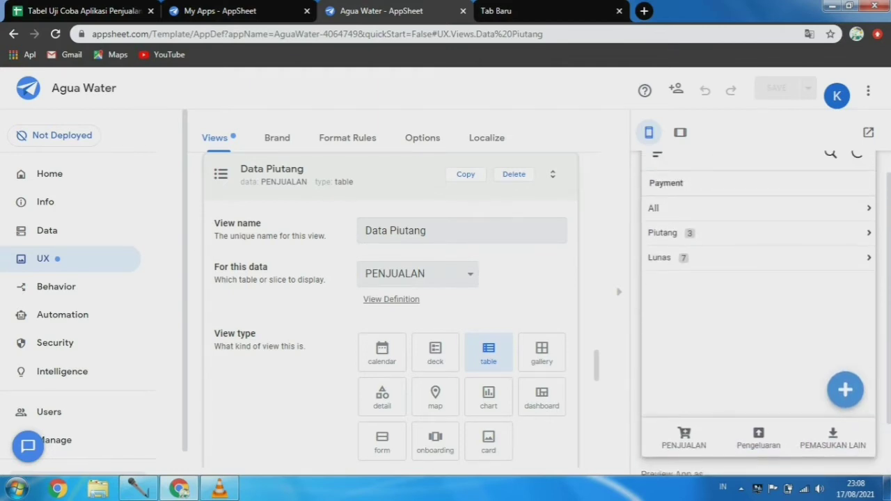
left_click(759, 232)
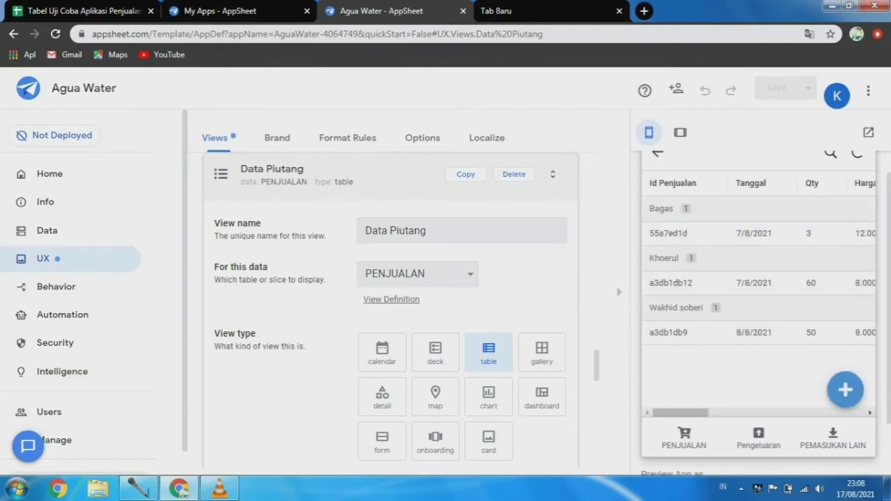
scroll(759, 314, "up", 1)
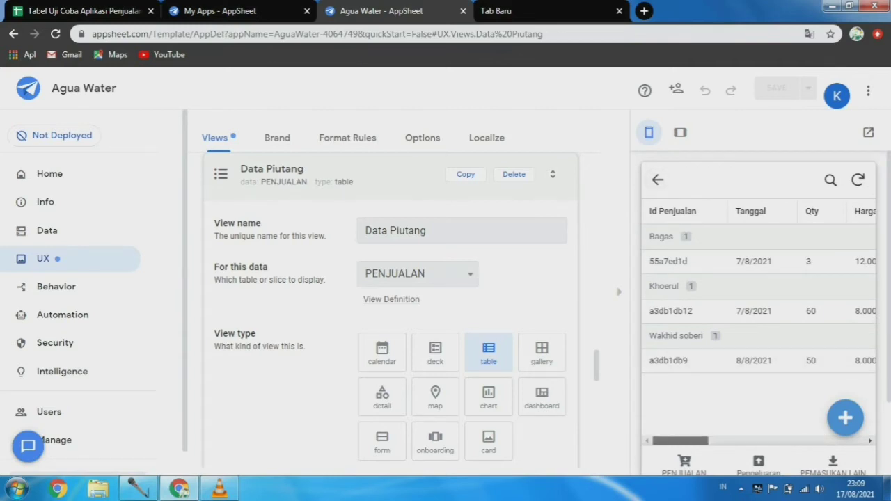
Step: Examine the Piutang records across all columns from Id Penjualan to Ket., and return to the Payment group list
scroll(760, 314, "right", 3)
scroll(759, 314, "right", 4)
scroll(759, 313, "left", 10)
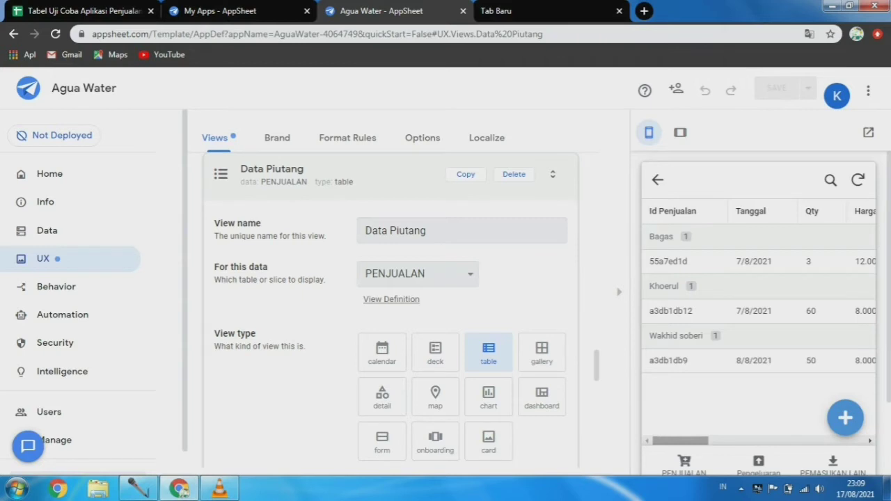
scroll(759, 310, "right", 2)
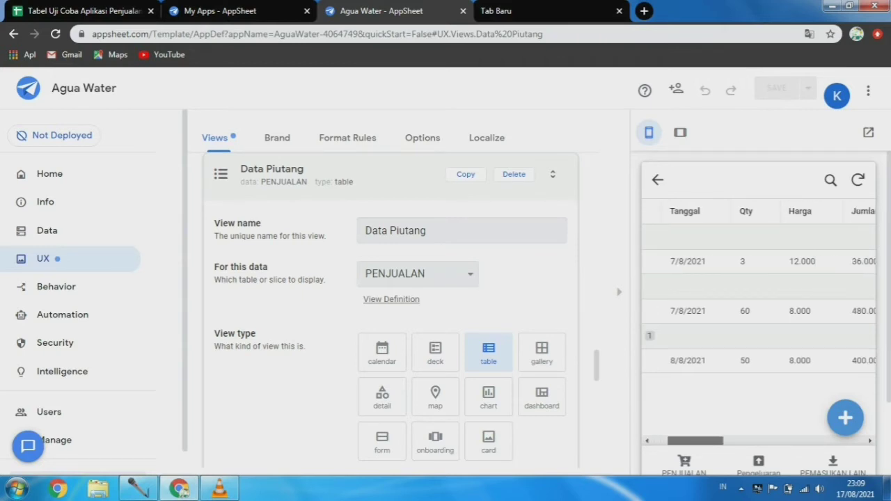
scroll(759, 310, "right", 1)
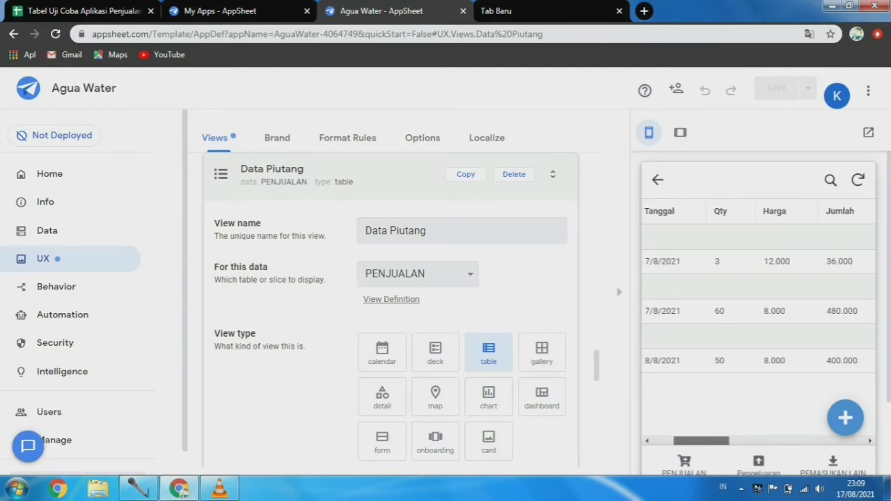
scroll(759, 310, "right", 3)
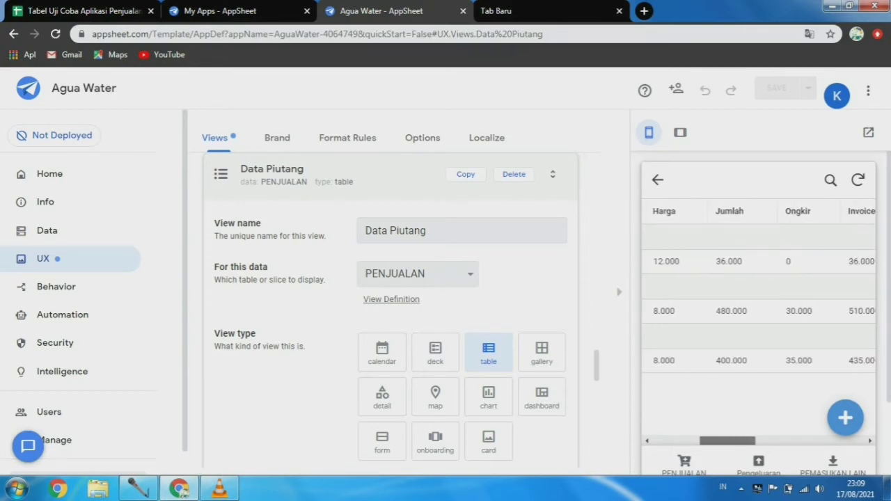
scroll(759, 309, "right", 3)
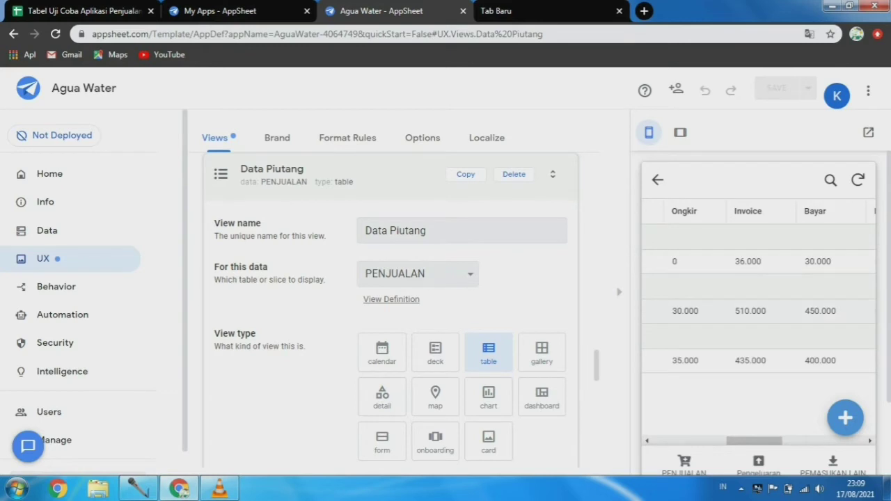
scroll(759, 309, "right", 2)
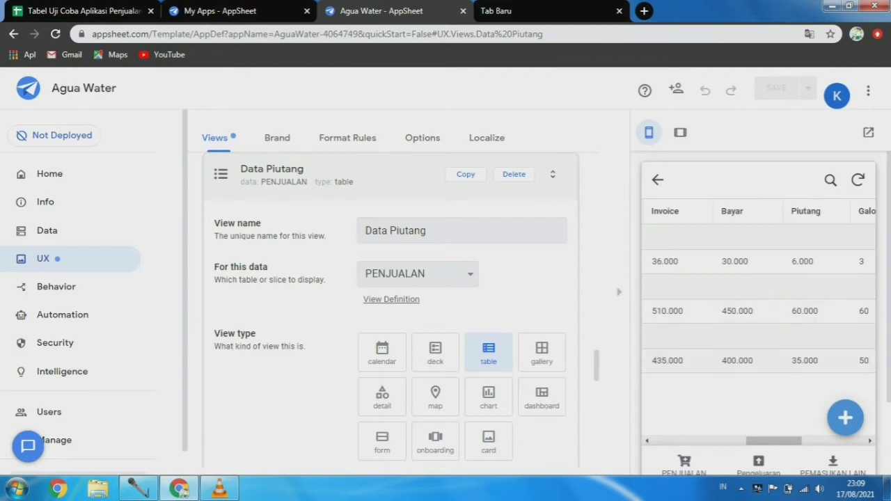
scroll(759, 310, "right", 4)
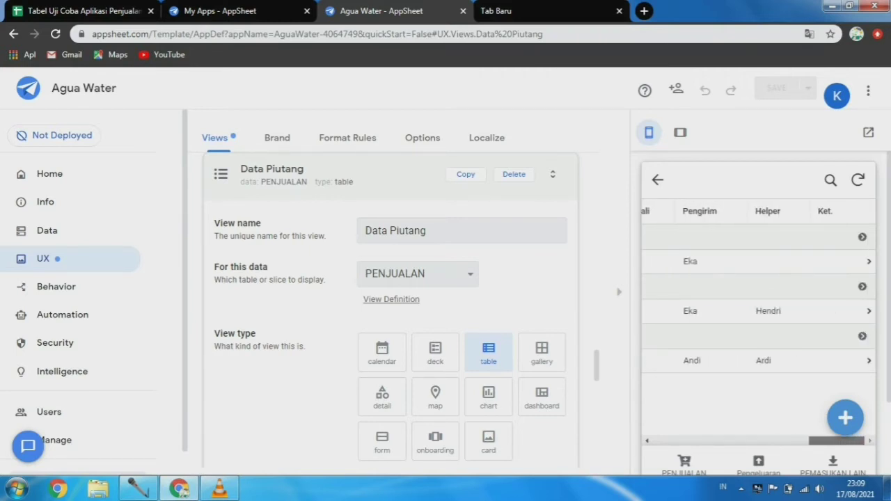
scroll(759, 310, "left", 6)
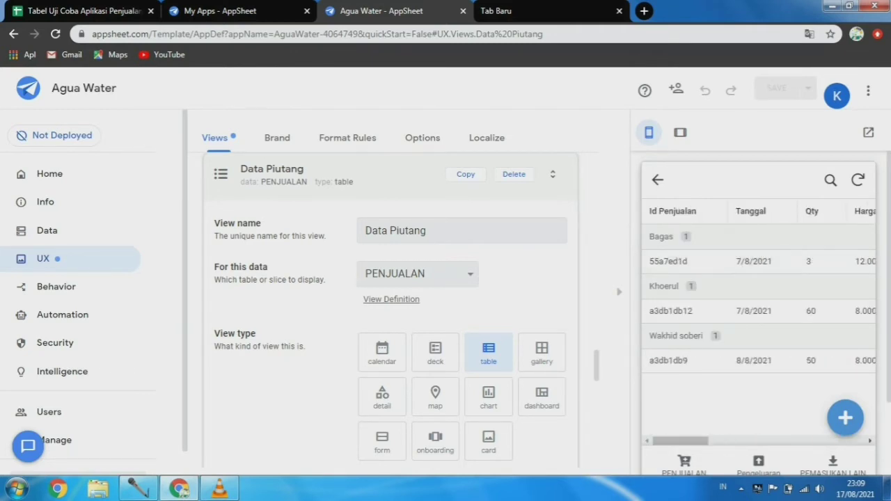
scroll(759, 310, "down", 2)
scroll(759, 310, "up", 2)
left_click(657, 180)
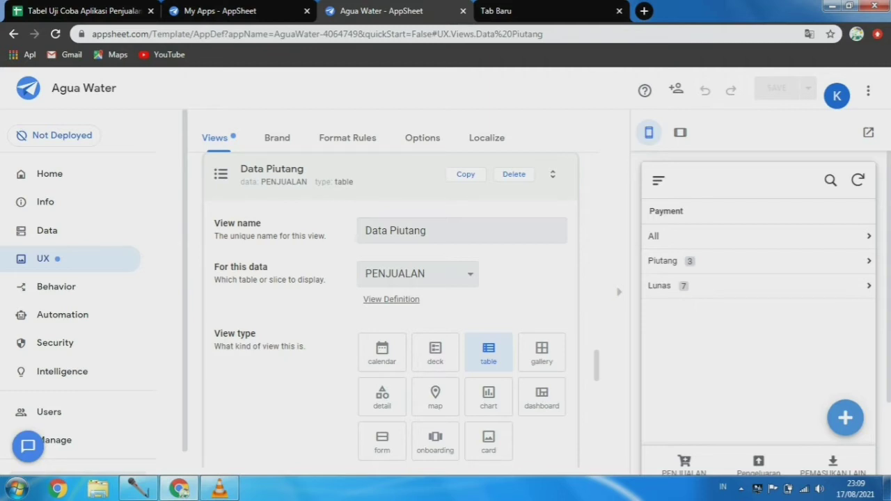
Step: Review the Data Piutang view's data source, view type and position settings alongside the Payment groups in the app preview
scroll(759, 313, "down", 3)
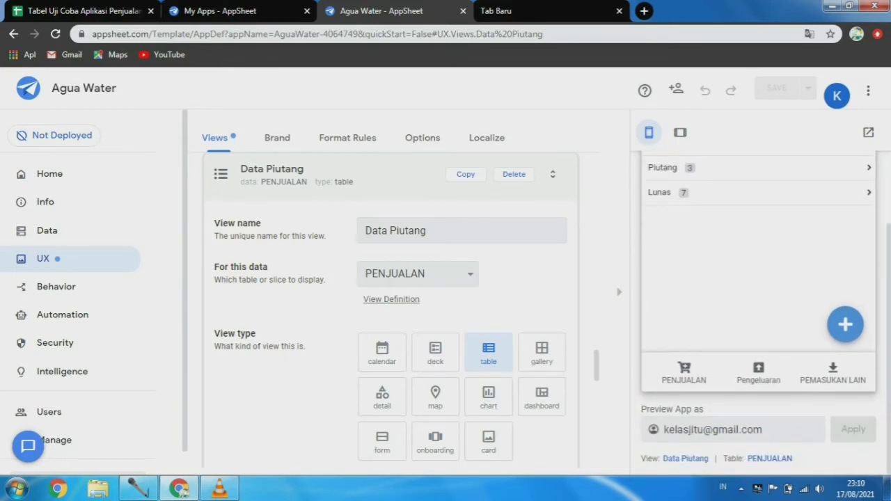
scroll(759, 314, "up", 3)
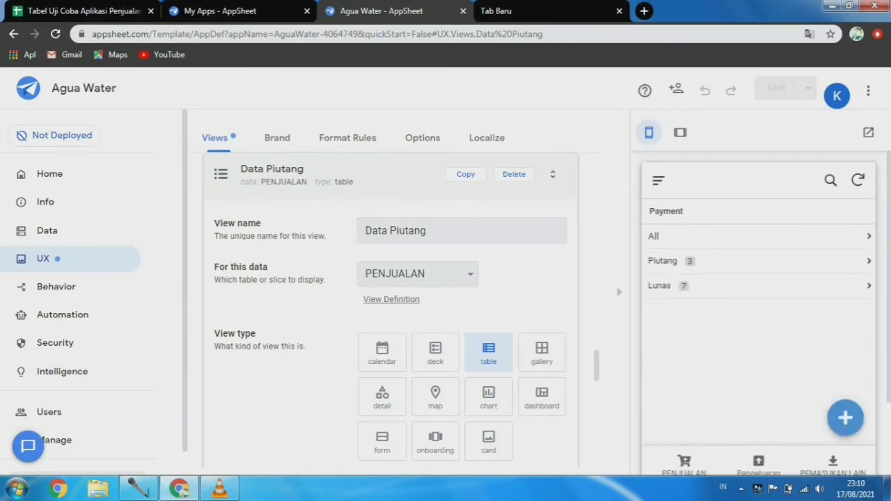
scroll(390, 314, "down", 2)
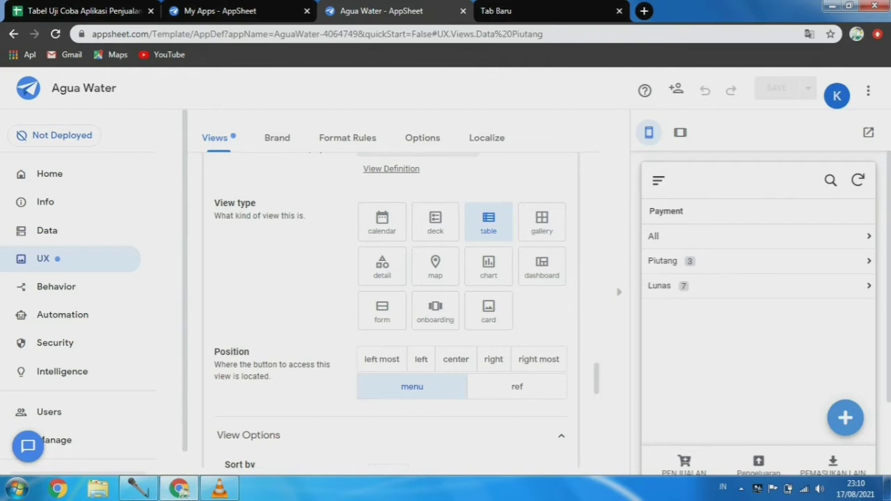
scroll(390, 309, "up", 3)
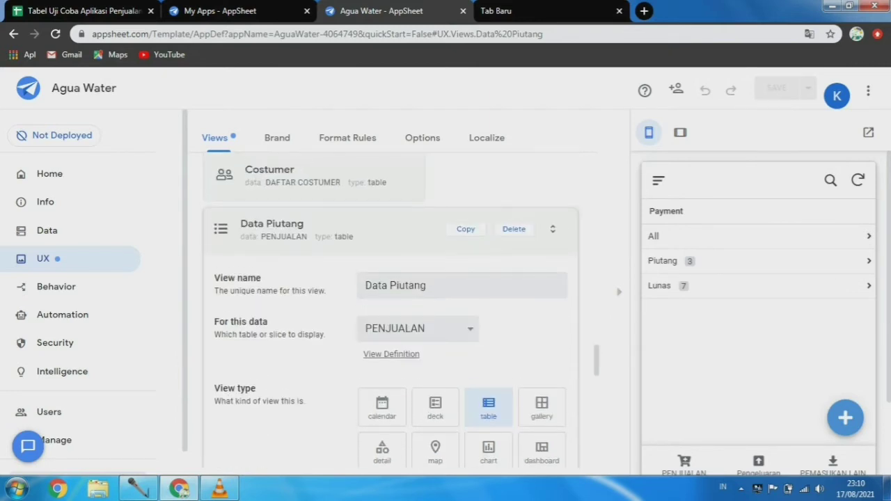
scroll(759, 314, "down", 1)
scroll(390, 309, "down", 3)
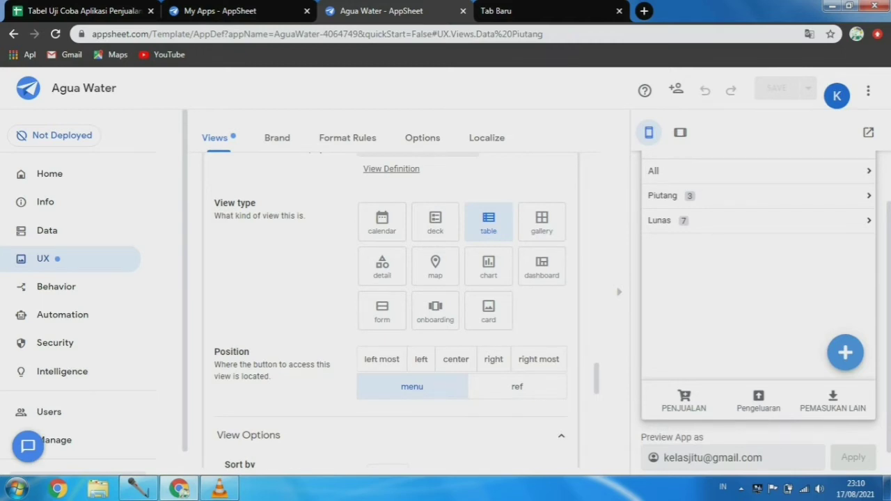
scroll(760, 313, "up", 1)
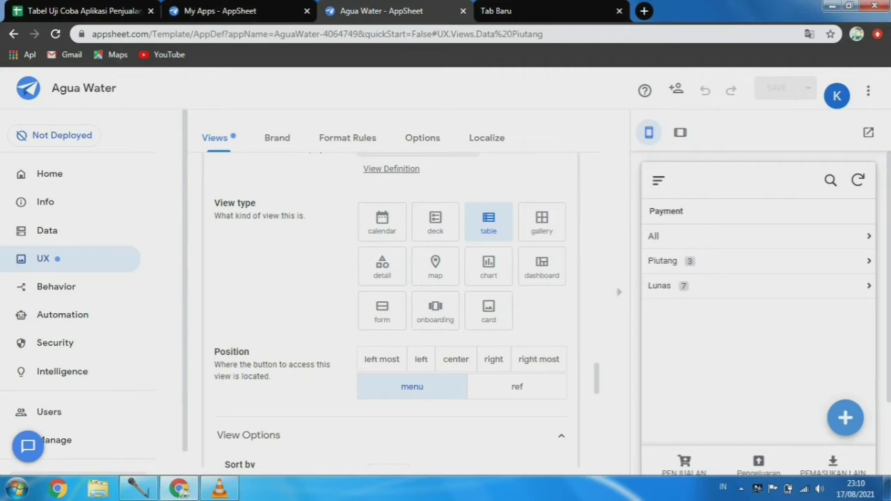
scroll(390, 307, "up", 1)
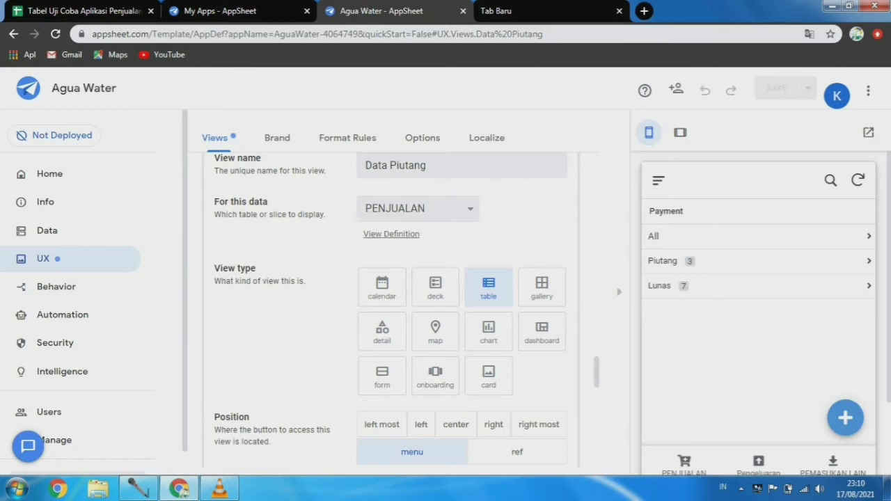
scroll(759, 313, "down", 3)
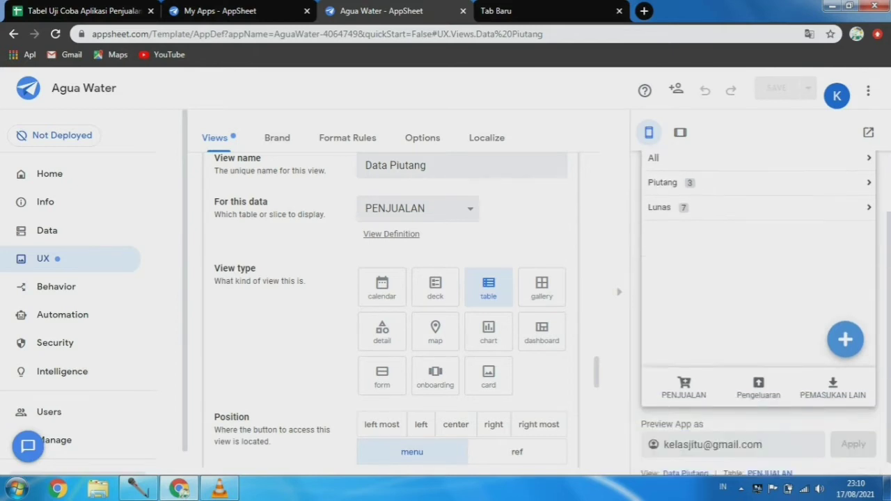
scroll(759, 313, "up", 3)
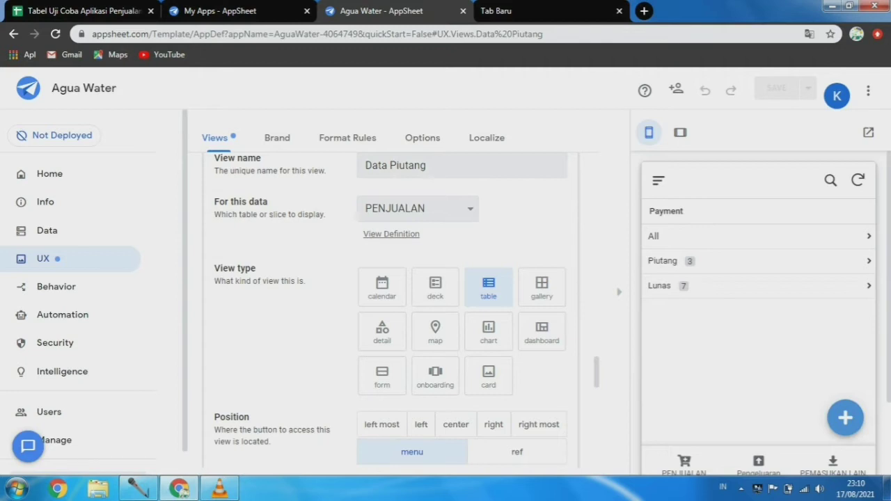
scroll(759, 313, "down", 2)
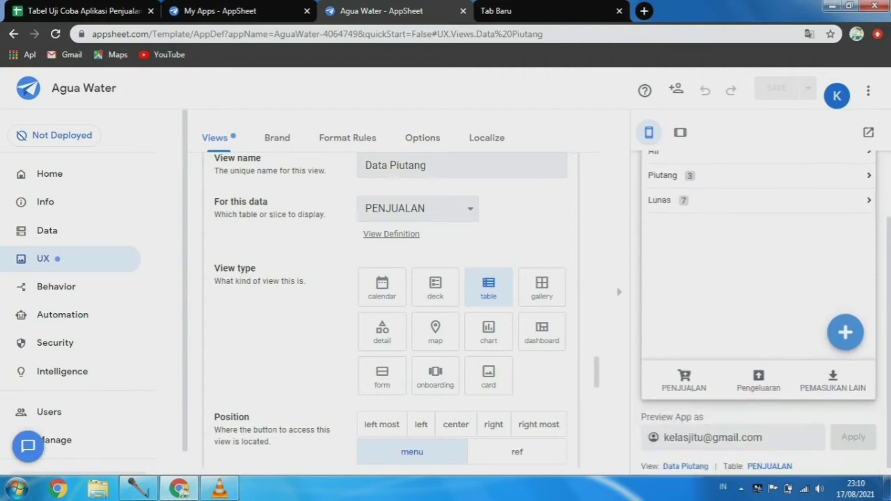
scroll(760, 313, "up", 1)
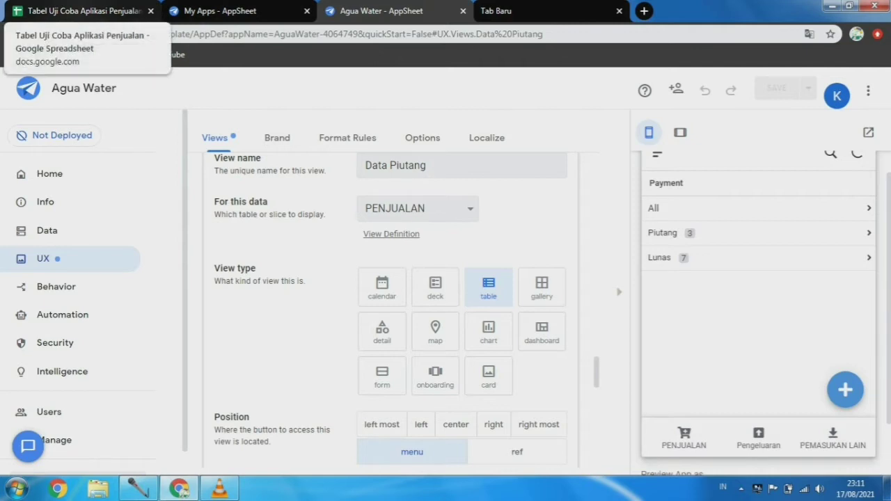
Step: Switch to the Tabel Uji Coba Aplikasi Penjualan spreadsheet and compare the Agustus, September and Oktober header cells in the GRAFIK BULANAN sheet
left_click(77, 11)
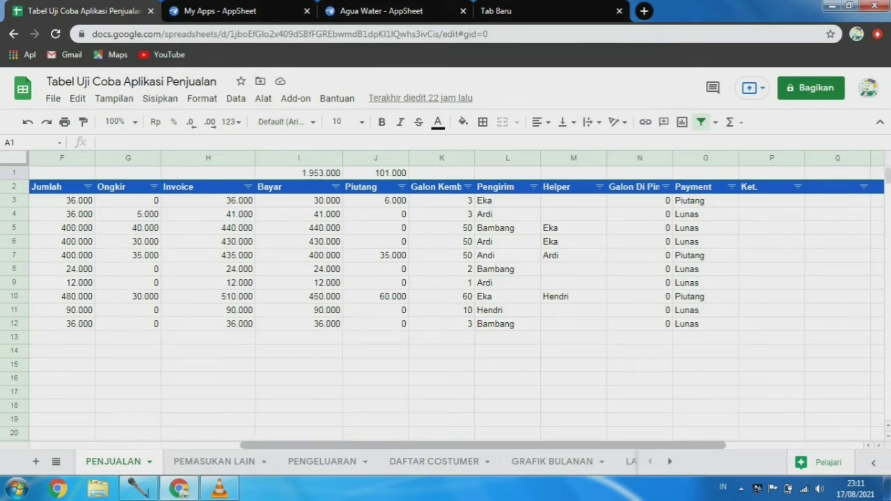
left_click_drag(484, 445, 622, 445)
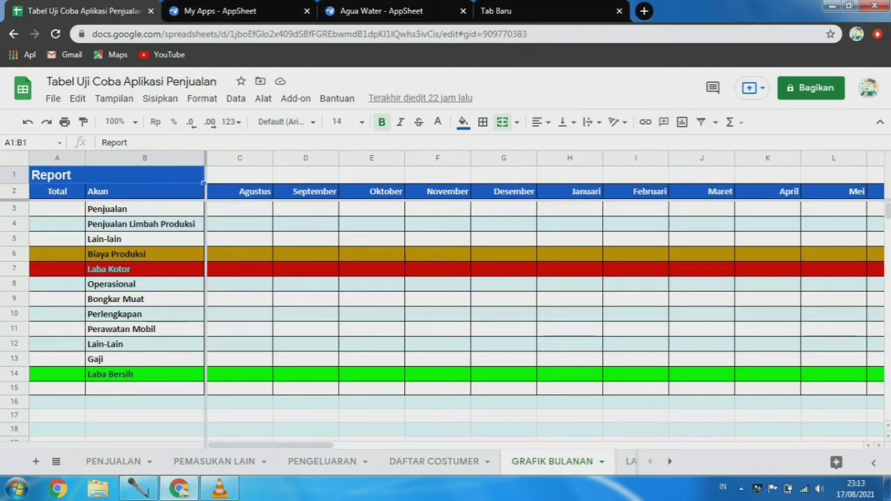
left_click(239, 191)
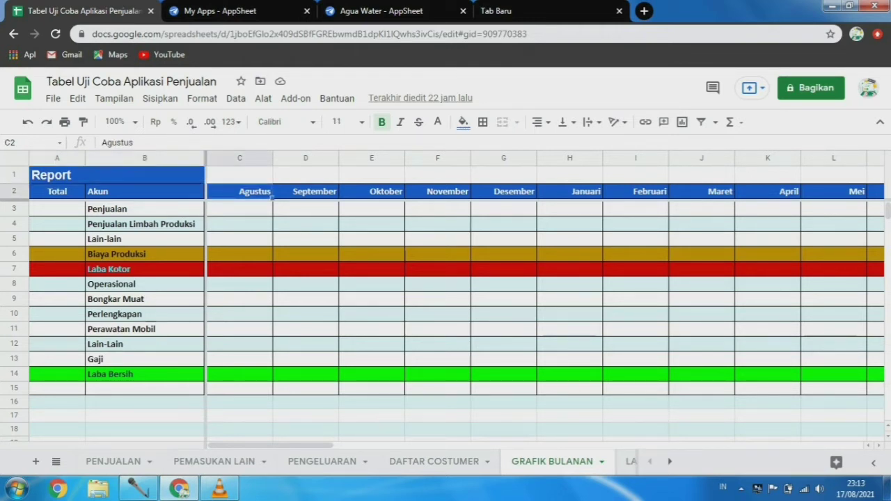
left_click(305, 192)
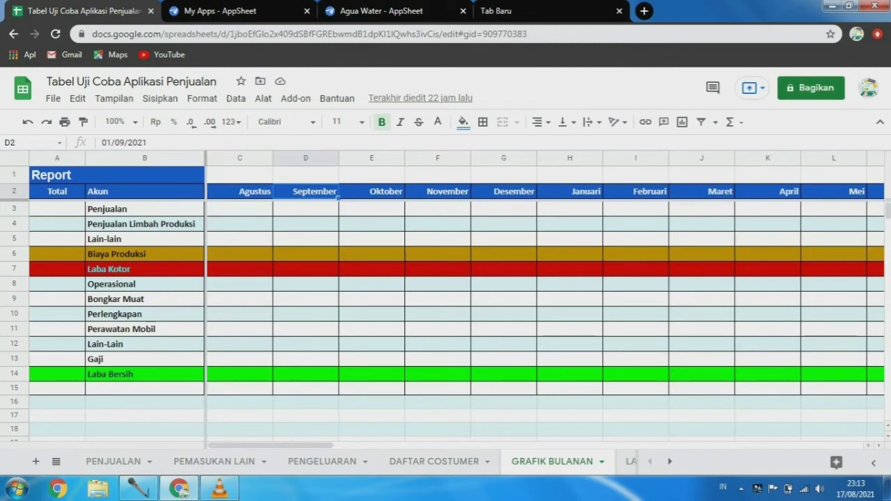
left_click(372, 192)
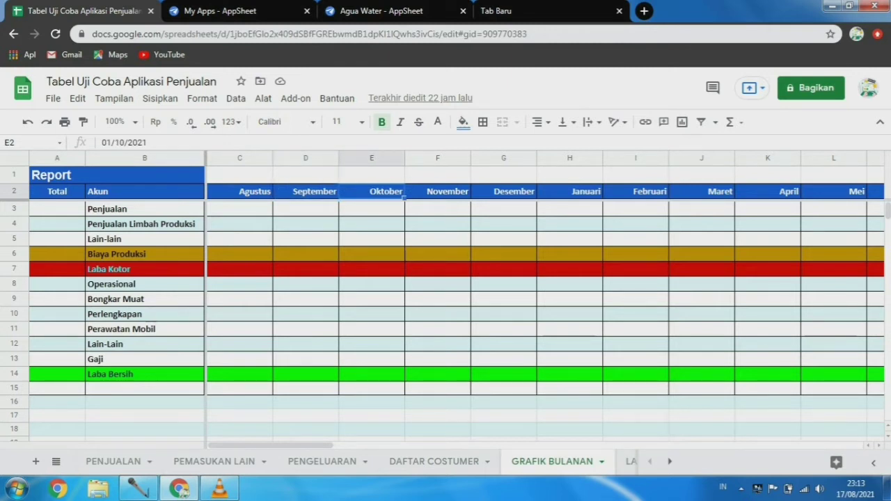
left_click(240, 191)
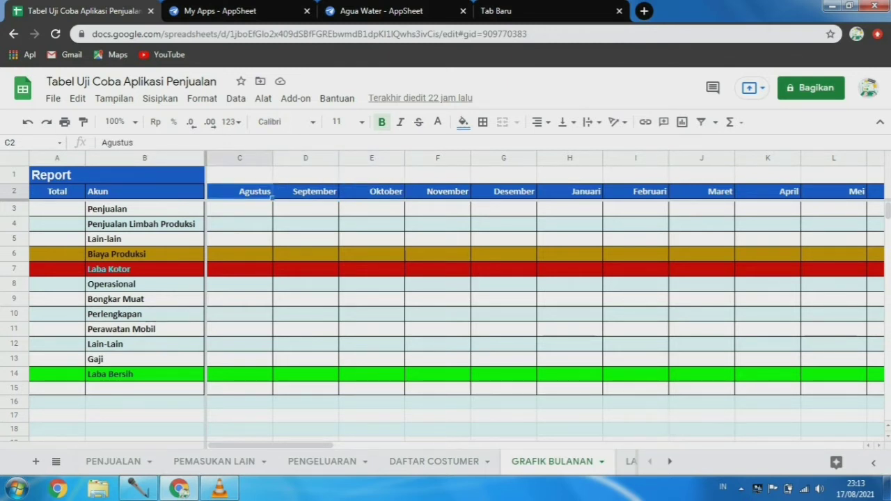
left_click(306, 191)
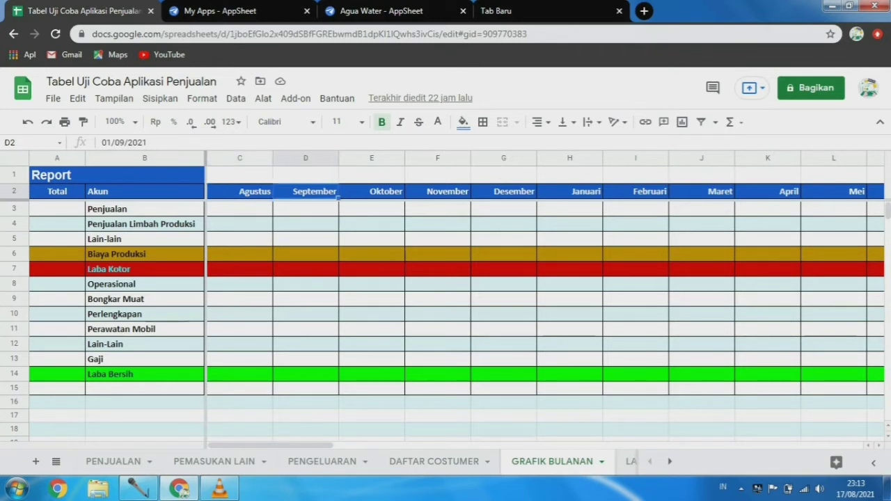
Step: Replace the Agustus header in C2 with the date 01/08/2021 and check it against the September and Oktober headers
left_click(240, 191)
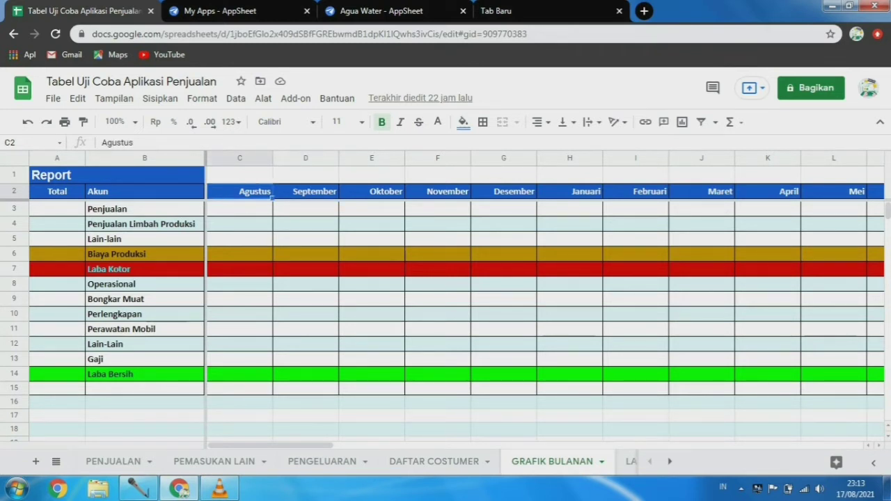
type("01/")
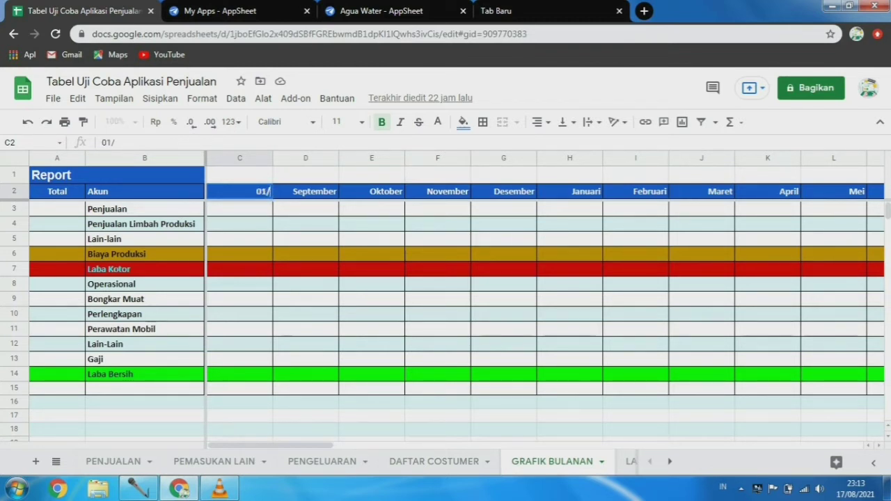
type("08/20")
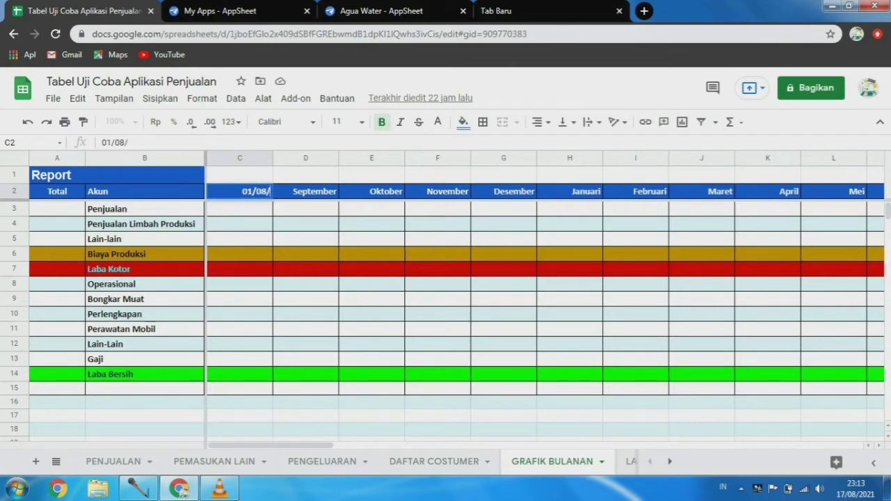
type("21")
key("Return")
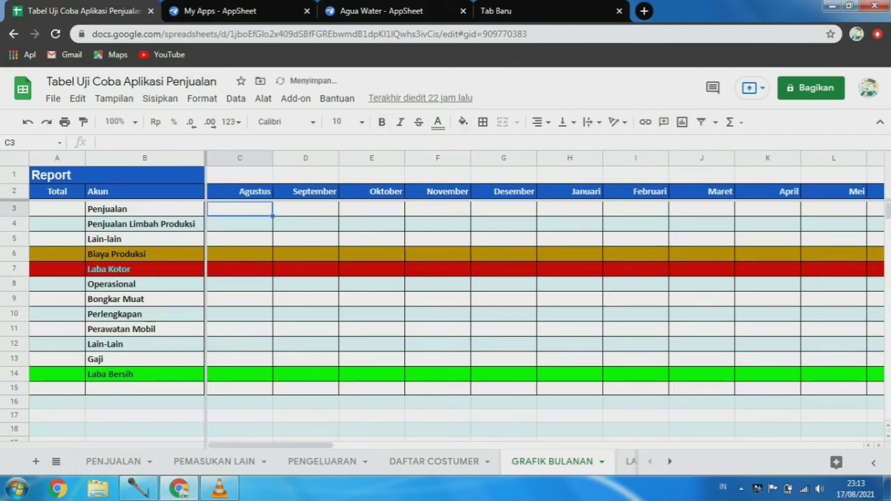
left_click(239, 191)
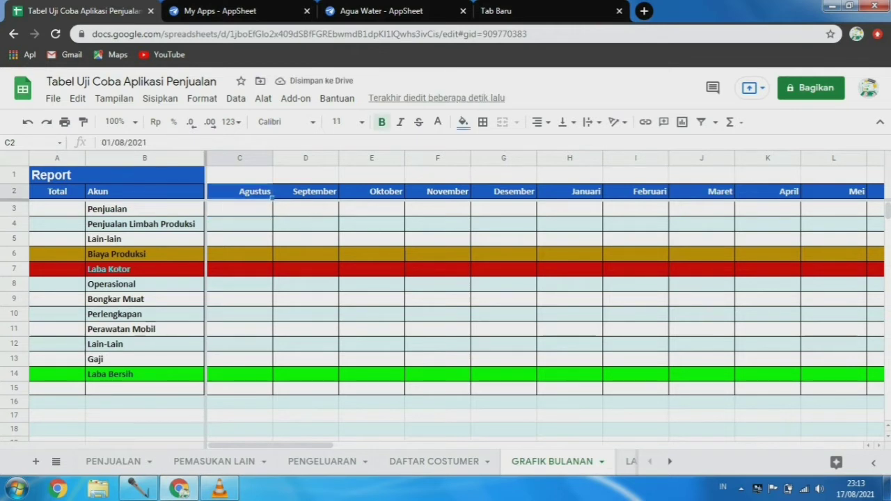
left_click(306, 192)
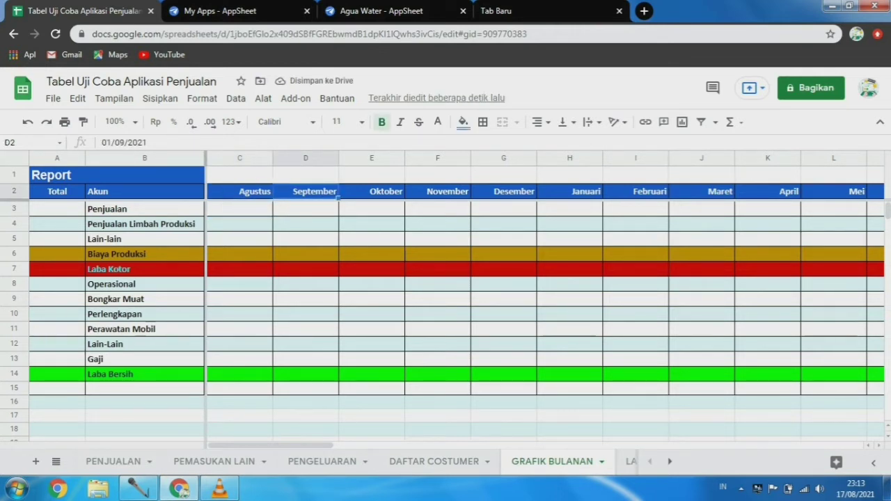
left_click(372, 192)
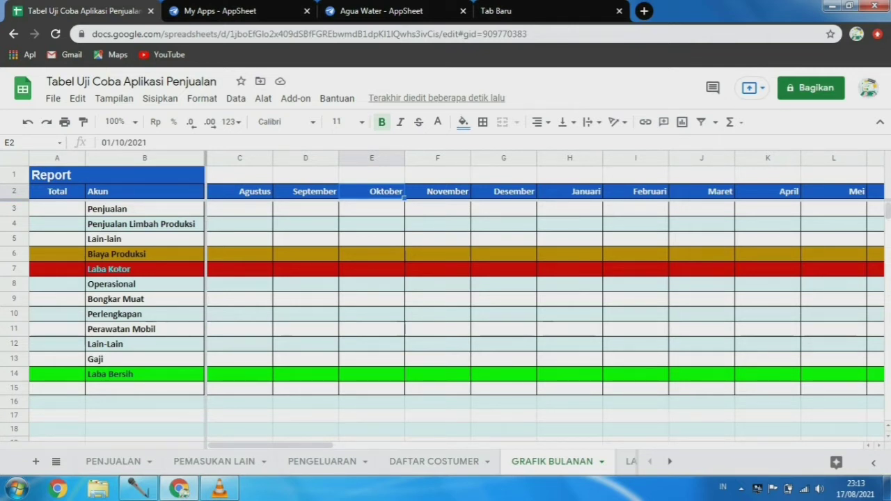
Step: Apply the Tanggal date format to the August header in C2
left_click(240, 191)
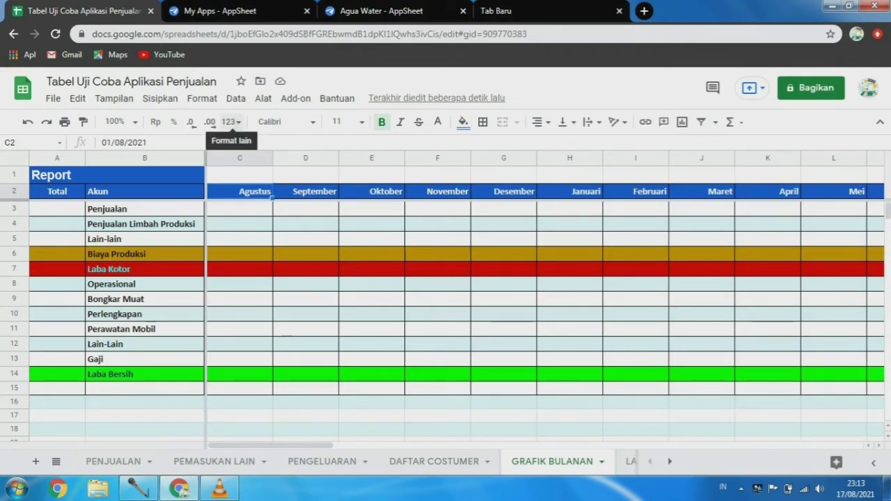
left_click(231, 122)
scroll(313, 293, "down", 1)
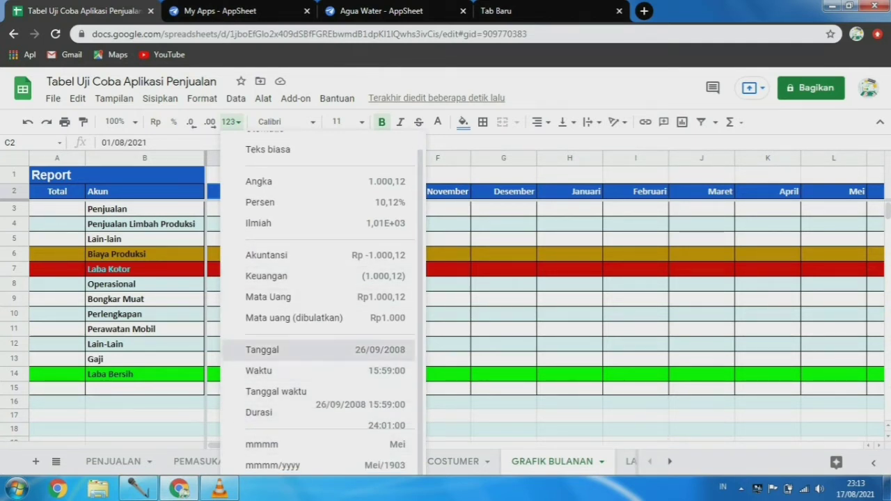
left_click(306, 349)
left_click(306, 329)
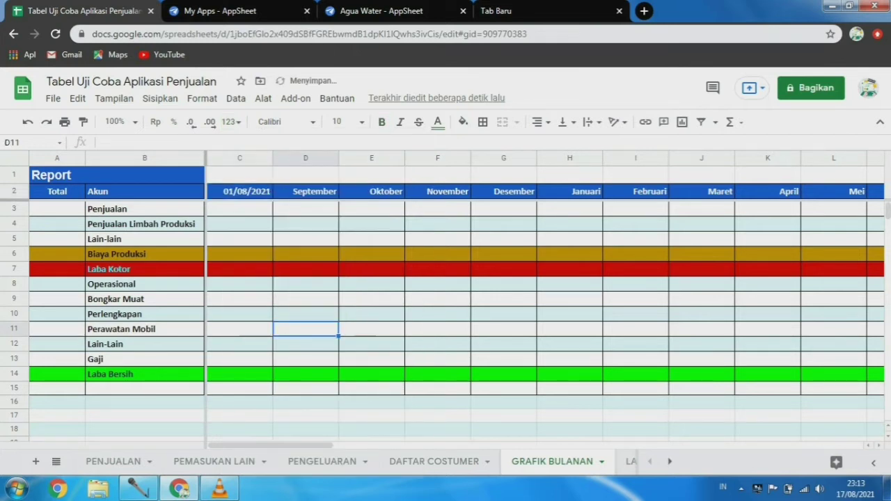
Step: Apply the Tanggal date format to the month headers in C2:U2 and check the rest of the header row
left_click_drag(240, 174, 635, 190)
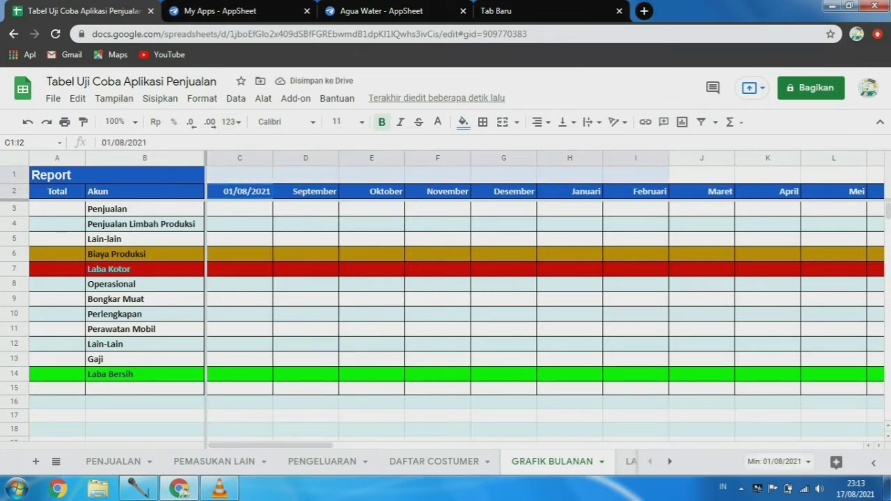
left_click_drag(239, 191, 881, 191)
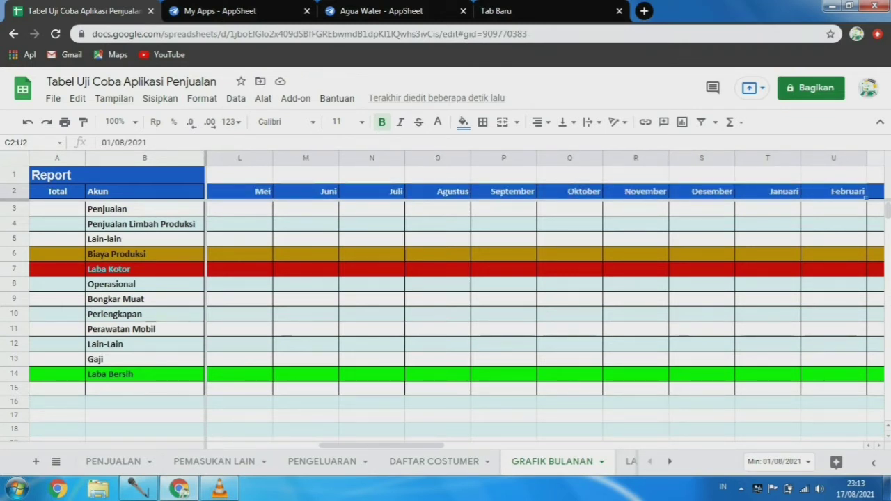
left_click(230, 122)
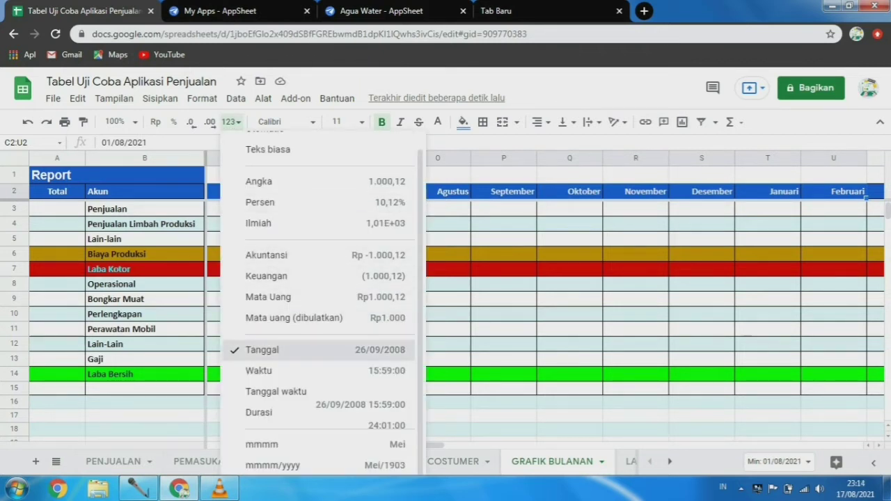
left_click(272, 349)
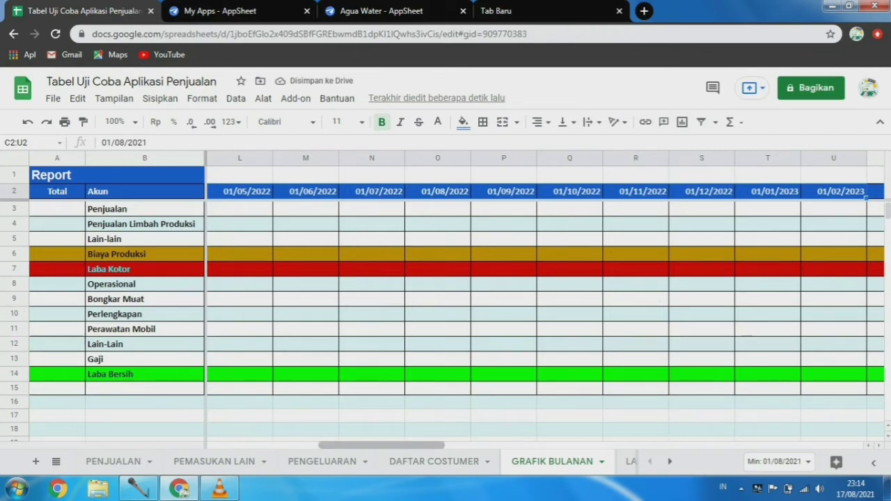
left_click_drag(382, 445, 270, 445)
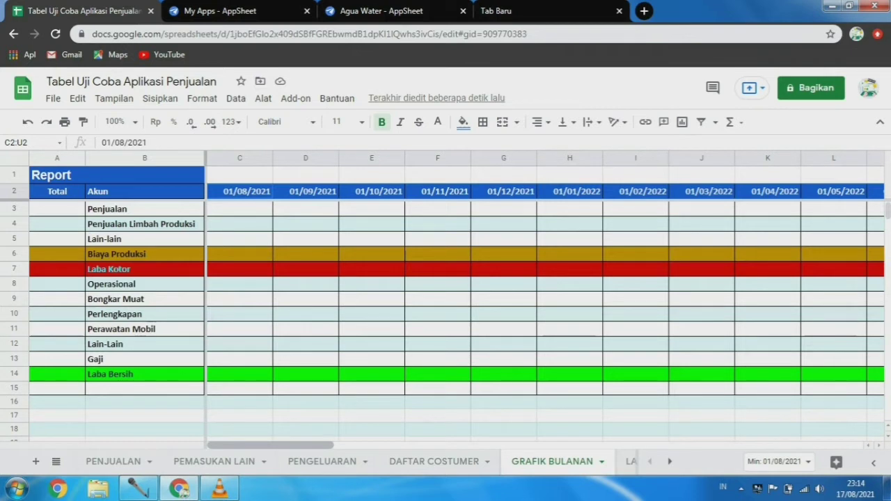
scroll(546, 300, "right", 10)
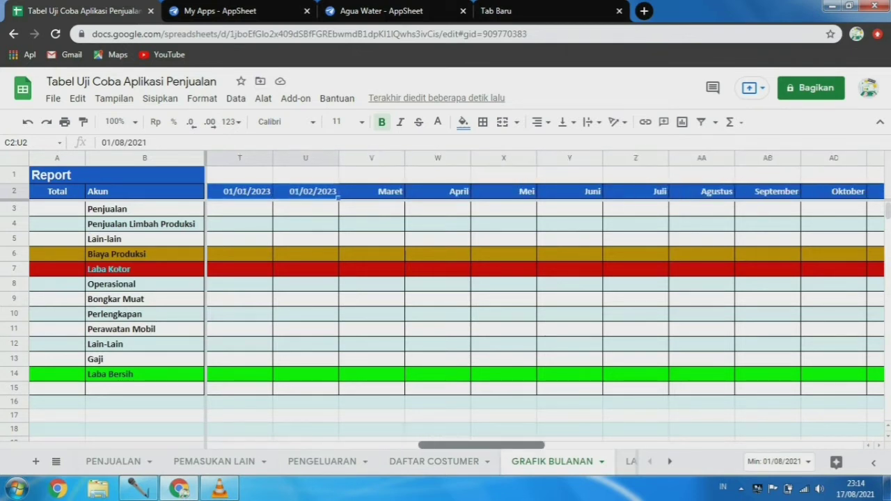
scroll(545, 299, "right", 6)
scroll(545, 300, "left", 9)
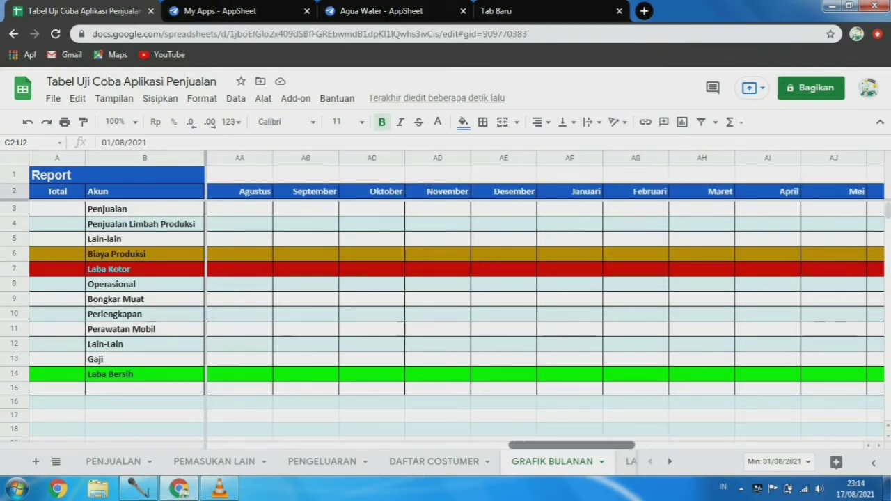
Step: Apply the mmmm format to the month headers in C2:V2
scroll(545, 300, "left", 6)
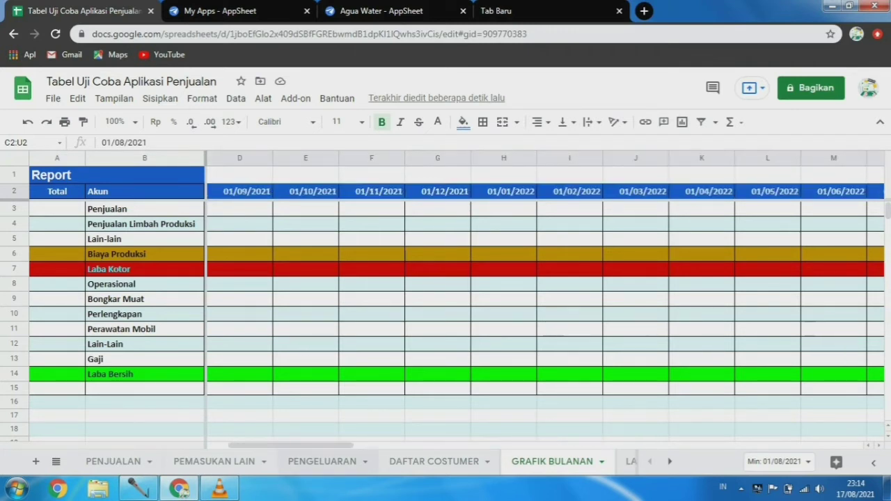
scroll(546, 299, "left", 1)
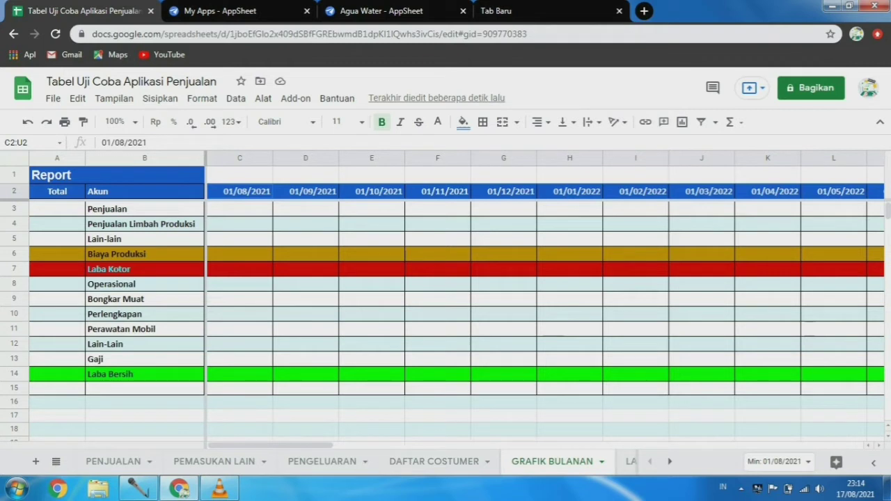
left_click_drag(240, 192, 773, 191)
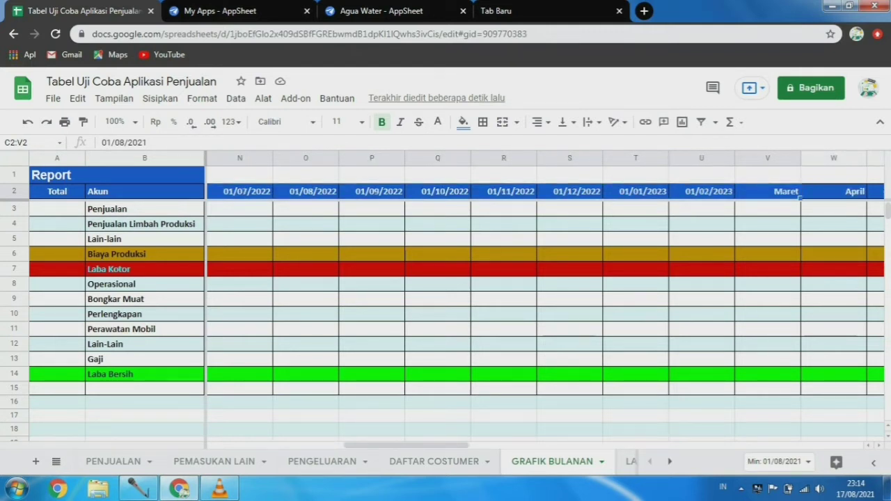
left_click(232, 122)
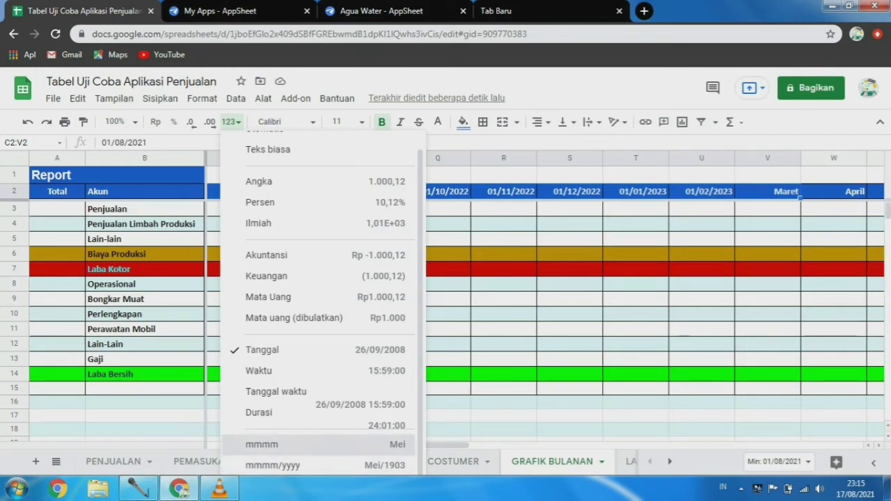
left_click(264, 445)
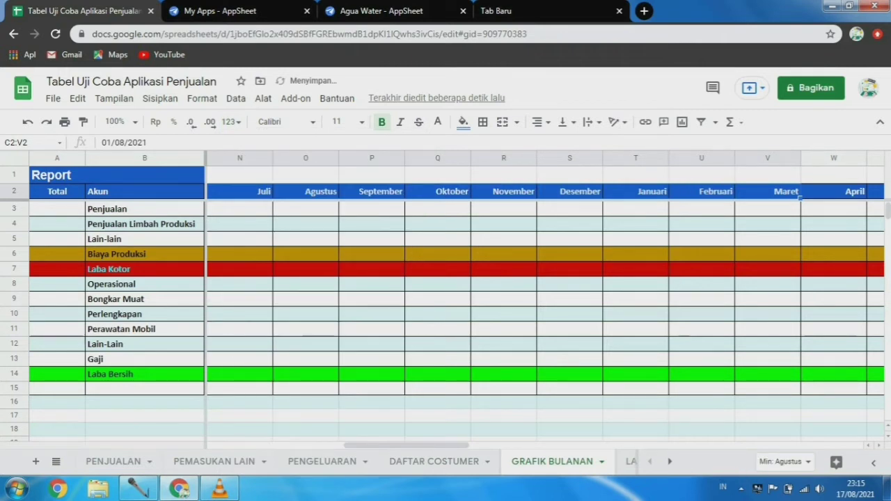
left_click(202, 98)
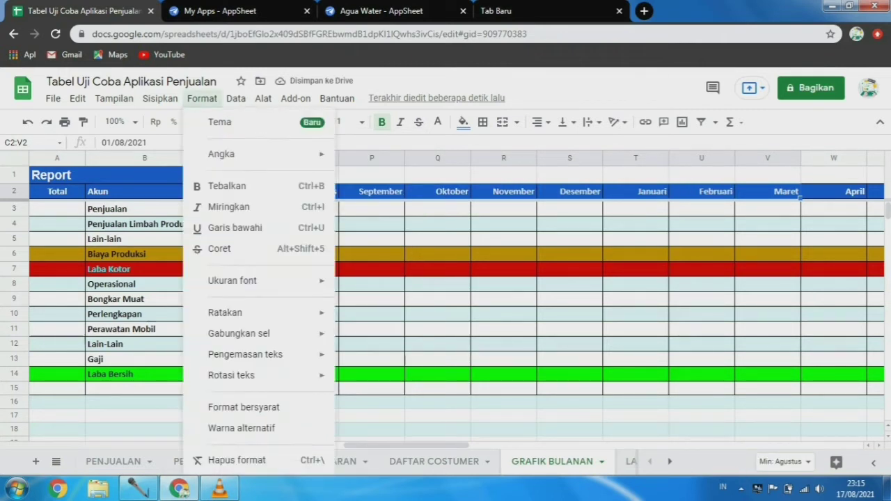
mouse_move(236, 375)
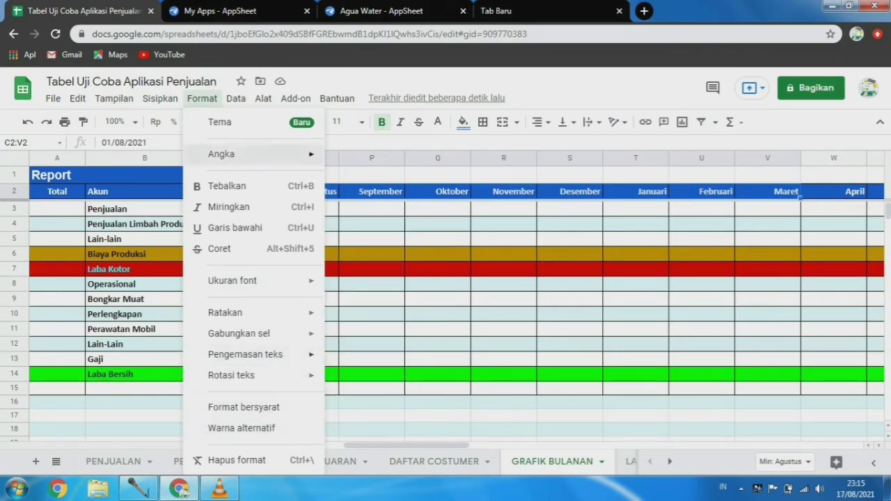
mouse_move(235, 98)
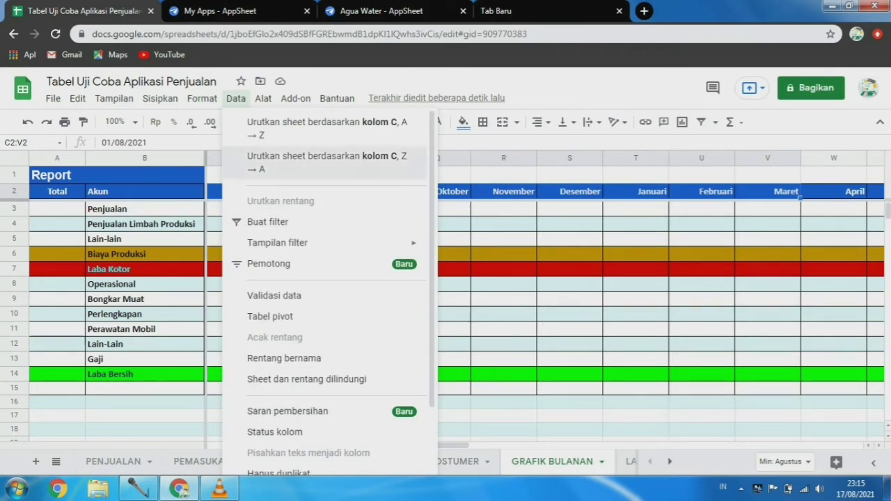
scroll(278, 292, "down", 2)
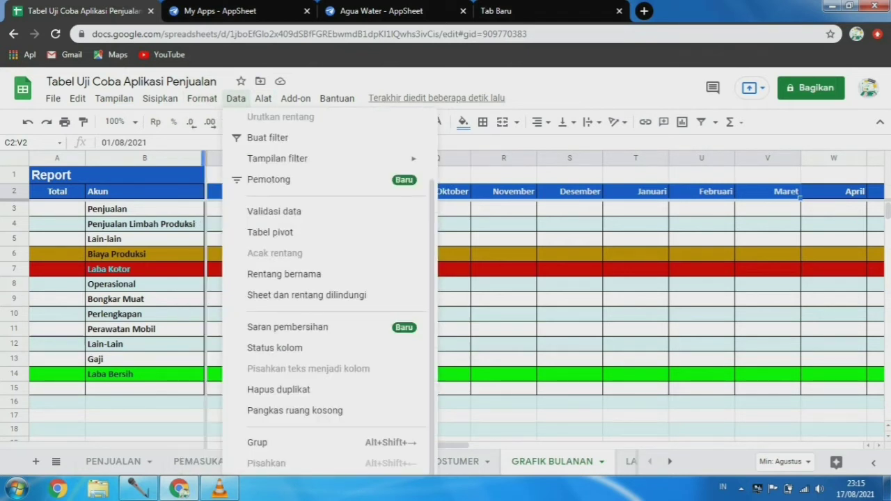
mouse_move(113, 98)
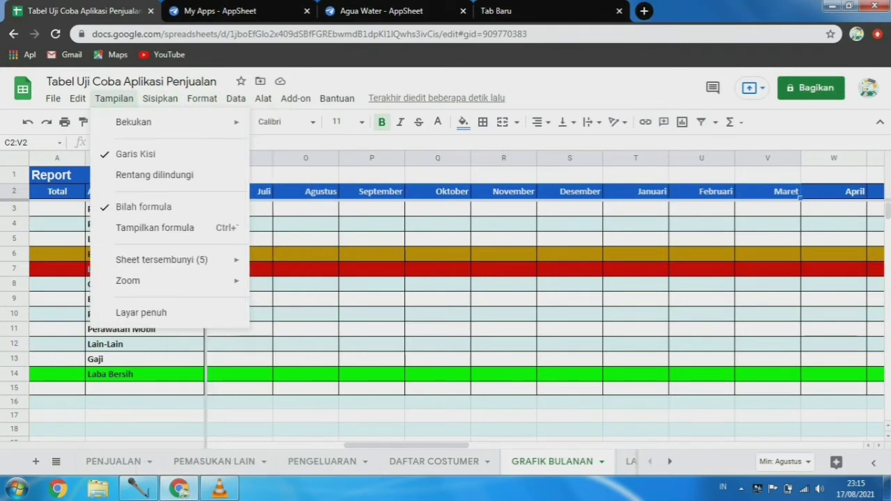
mouse_move(159, 98)
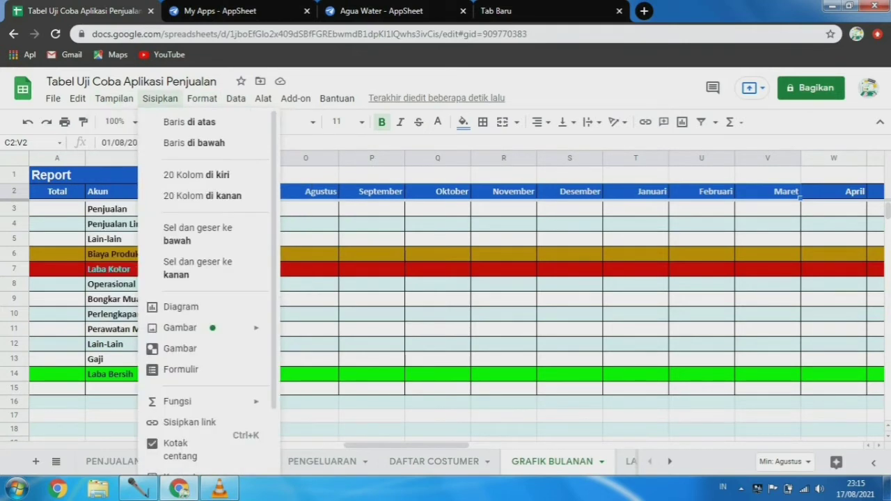
Step: Apply the custom number format mmmm/yyyy to the month headers in C2:V2, dismissing the Windows color scheme prompt
left_click(202, 99)
left_click(202, 98)
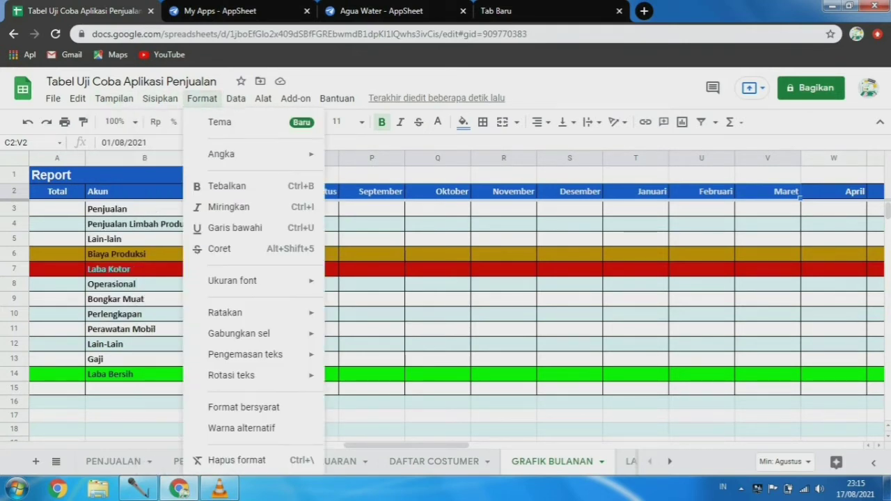
mouse_move(222, 154)
mouse_move(253, 154)
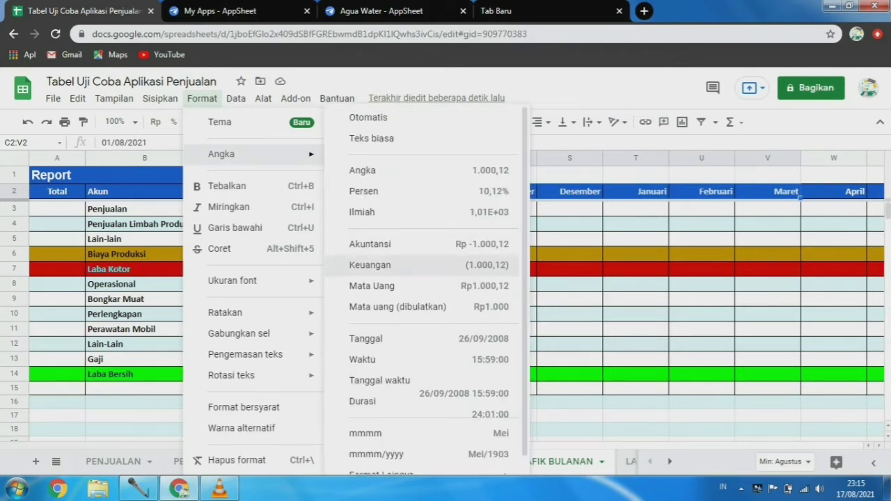
scroll(421, 292, "down", 1)
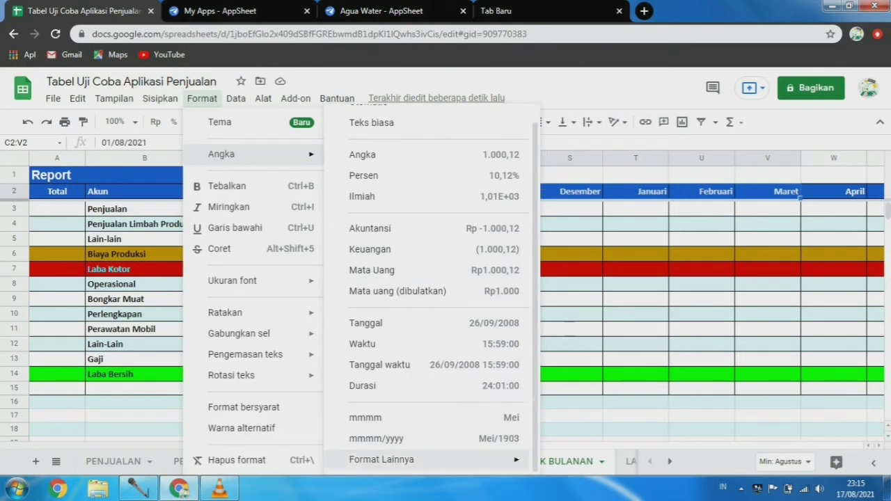
mouse_move(382, 459)
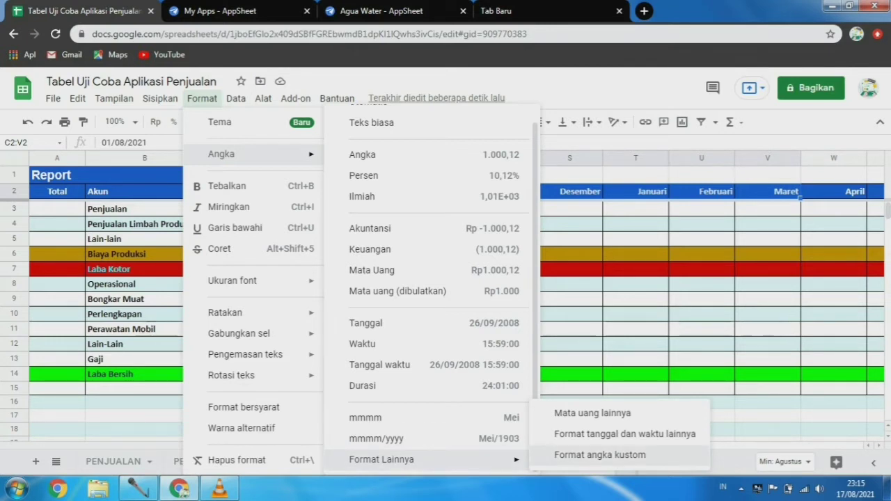
left_click(600, 455)
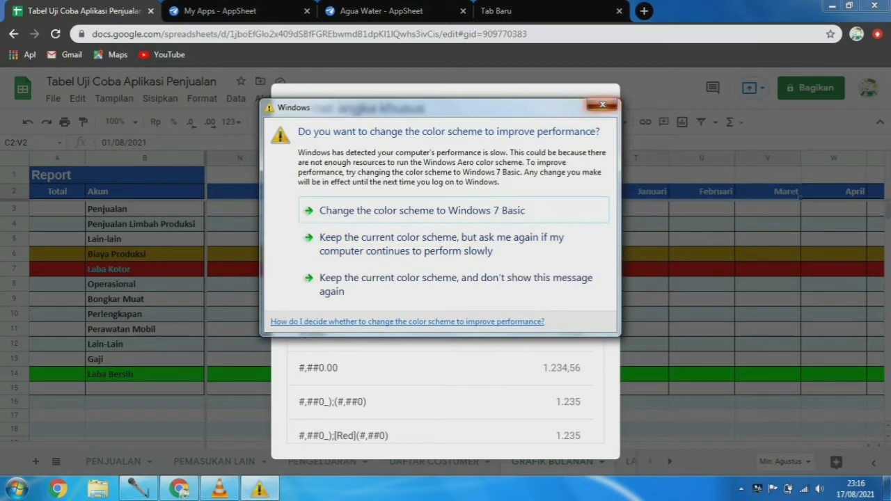
left_click(603, 104)
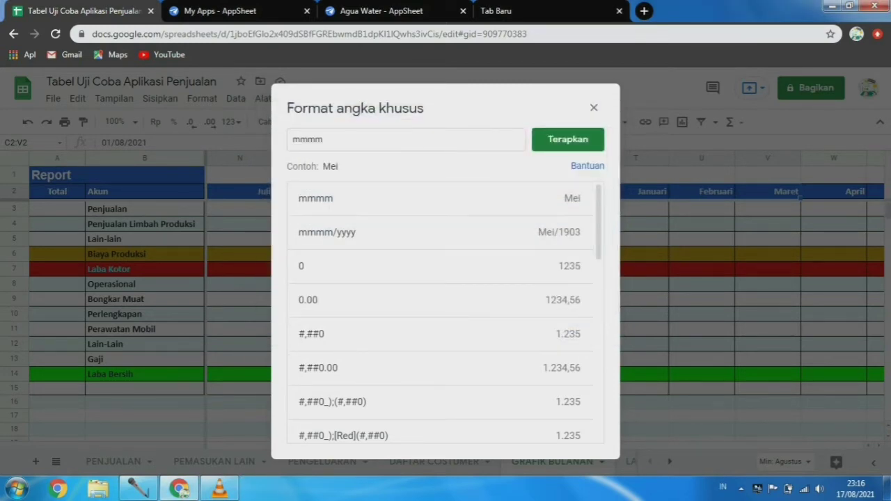
left_click(326, 140)
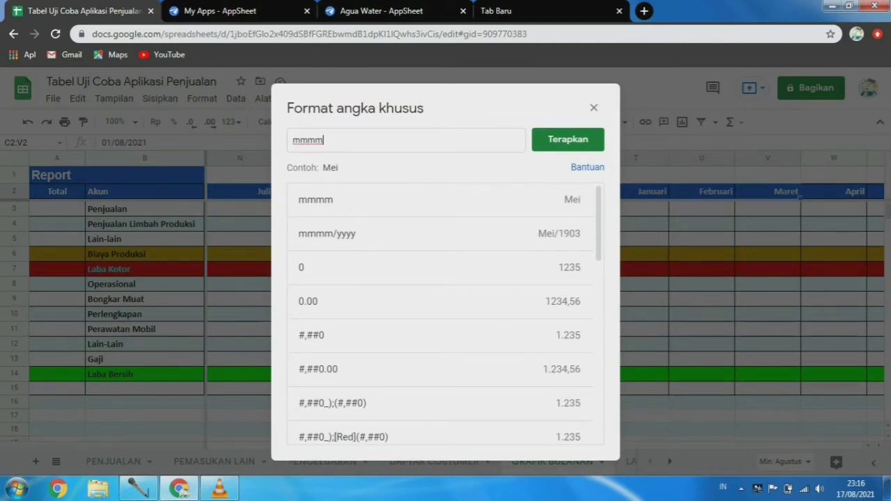
type("/")
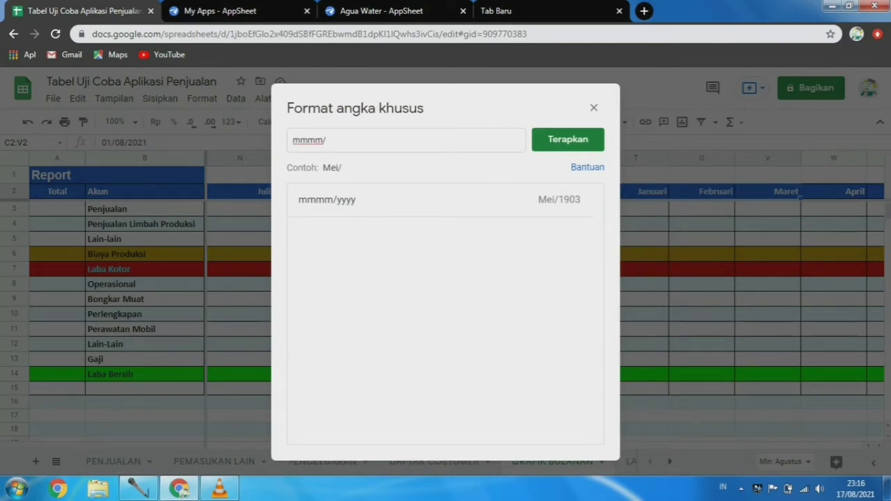
type("yyyy")
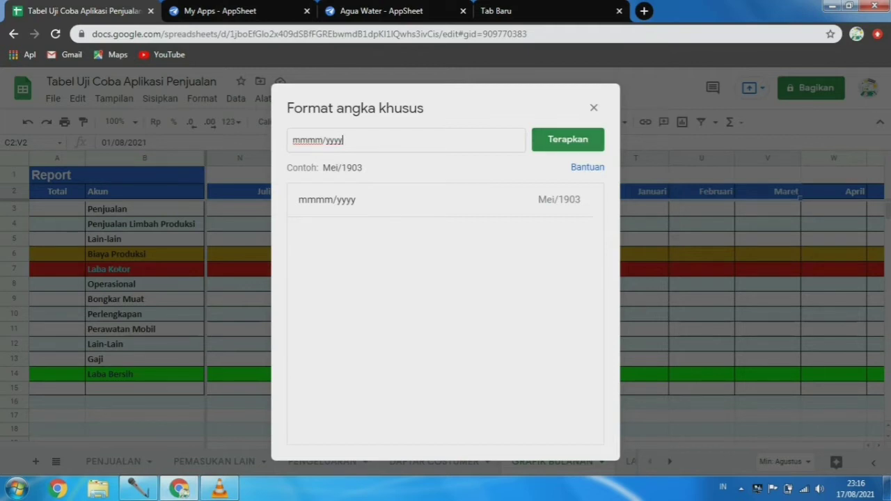
key("Return")
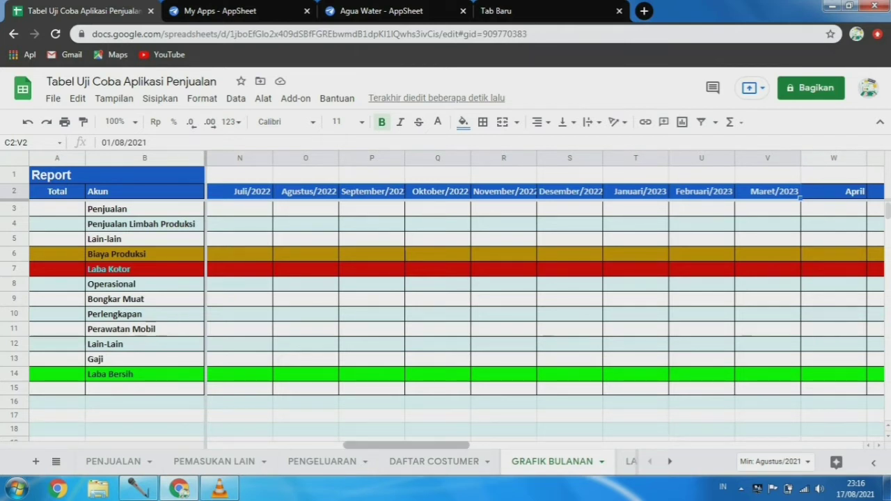
Step: Widen column D slightly so its September/2021 header fits
left_click_drag(406, 445, 270, 445)
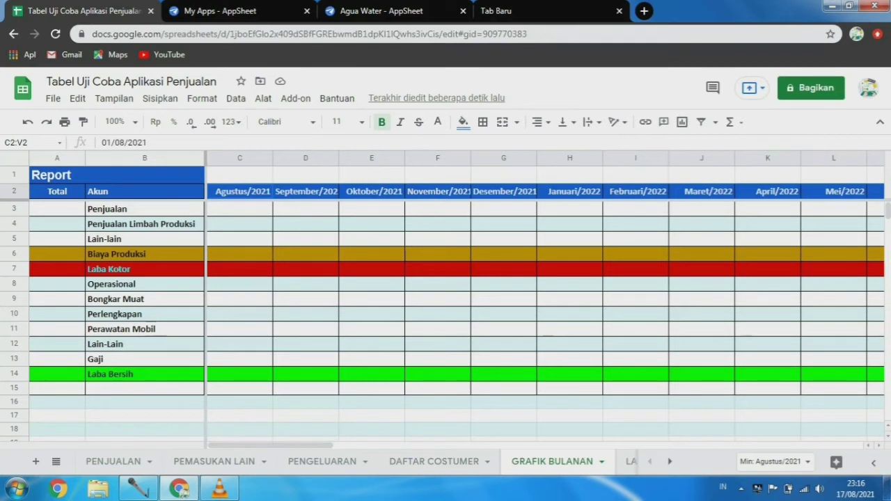
left_click_drag(338, 158, 345, 158)
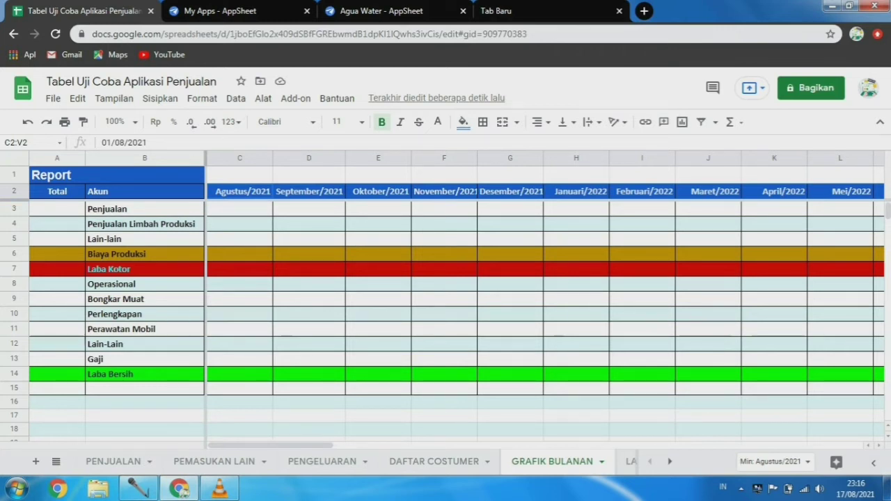
Step: Begin a SUMIFS formula in C3 for the August/2021 value of the Penjualan account
left_click(240, 209)
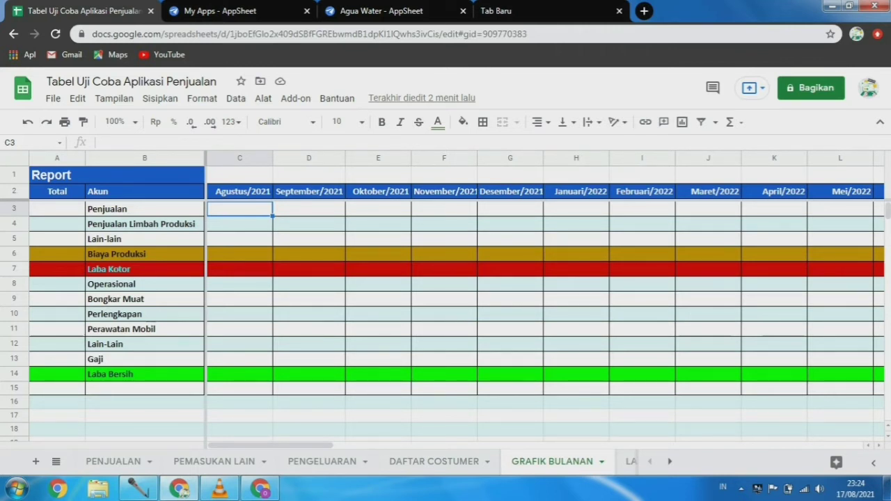
left_click(113, 462)
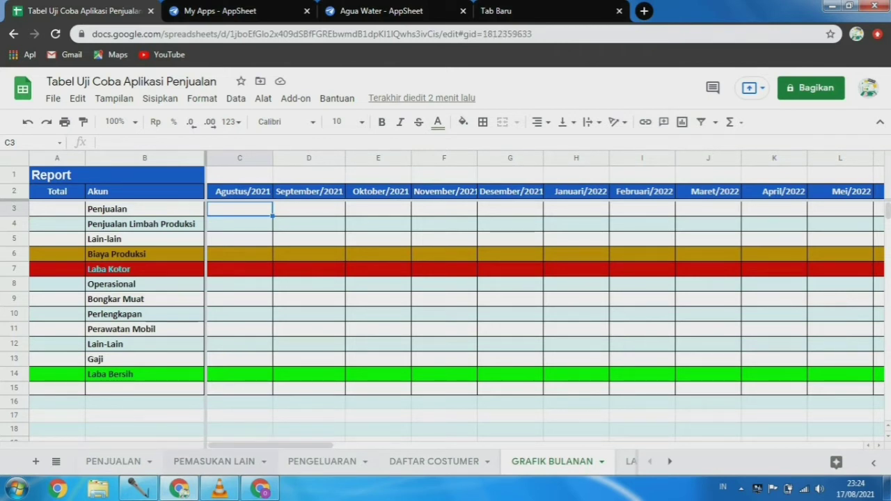
left_click(214, 462)
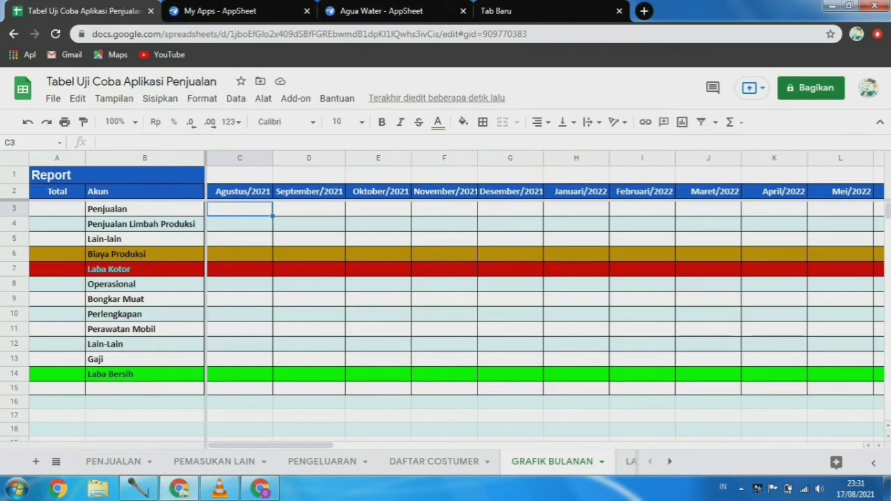
type("=")
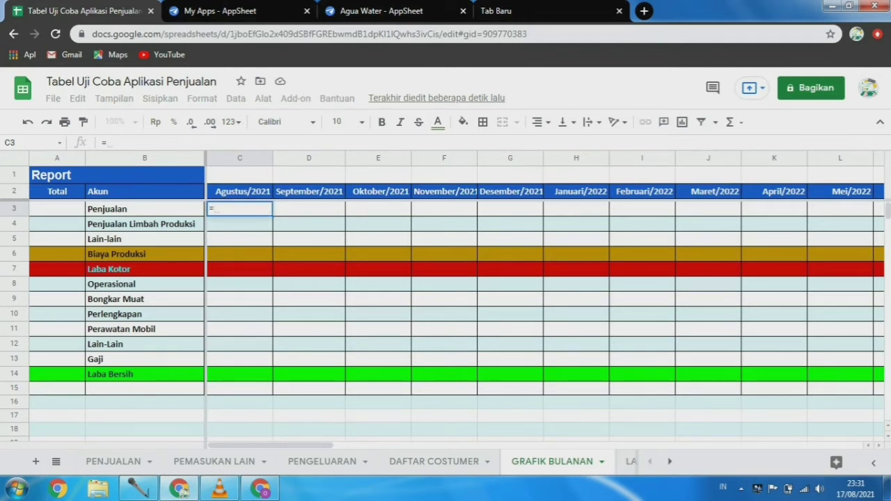
type("sum")
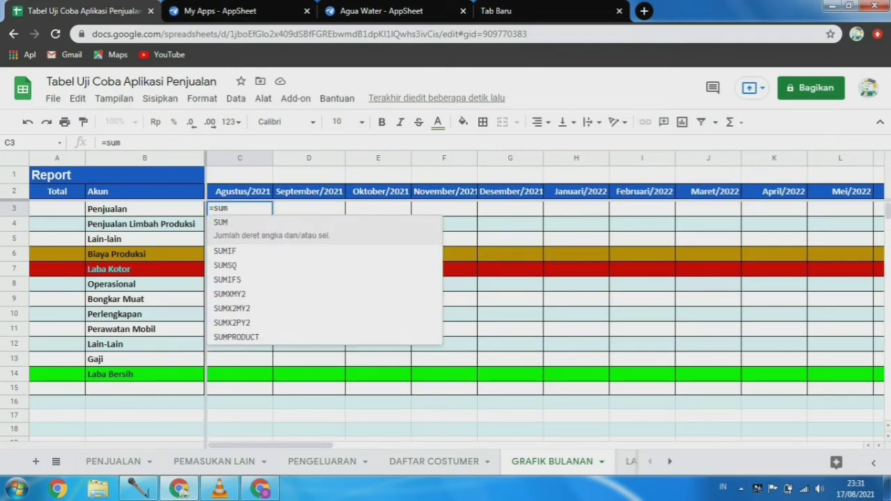
type("ifs")
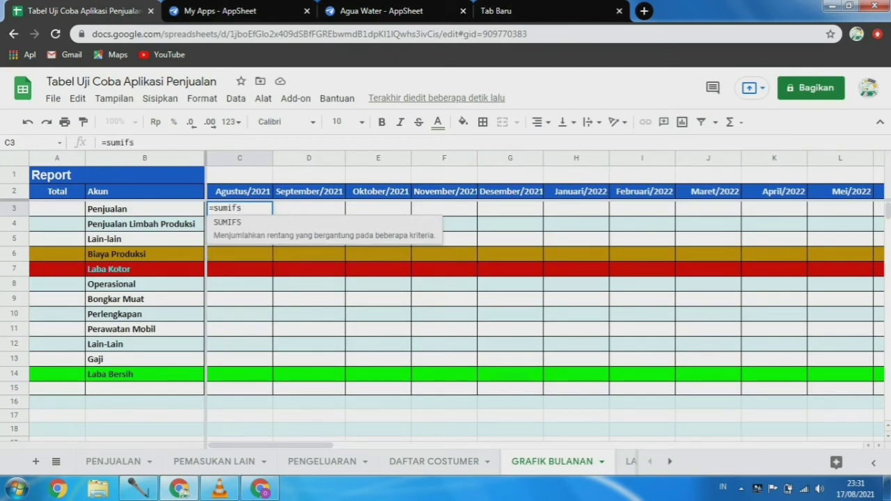
type("(")
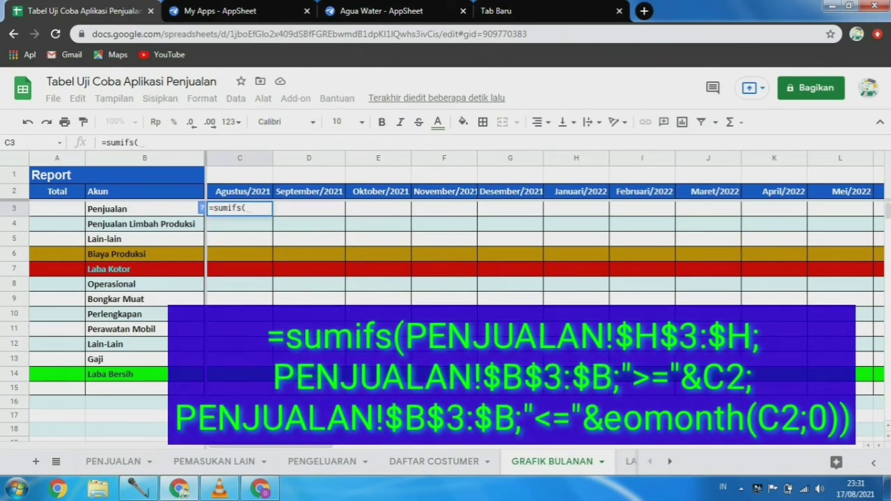
Step: Set the SUMIFS sum range to the Invoice column of the PENJUALAN sheet as the absolute reference PENJUALAN!$H$3:$H, followed by a semicolon
left_click(113, 461)
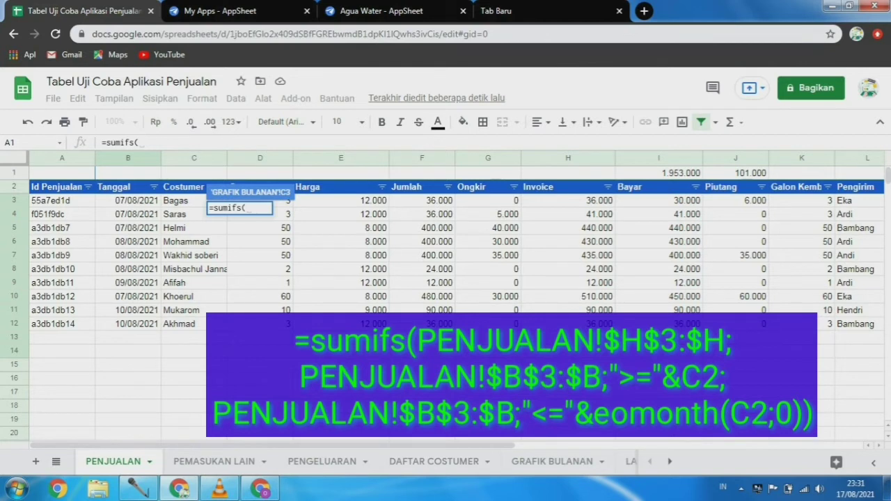
left_click_drag(567, 200, 568, 324)
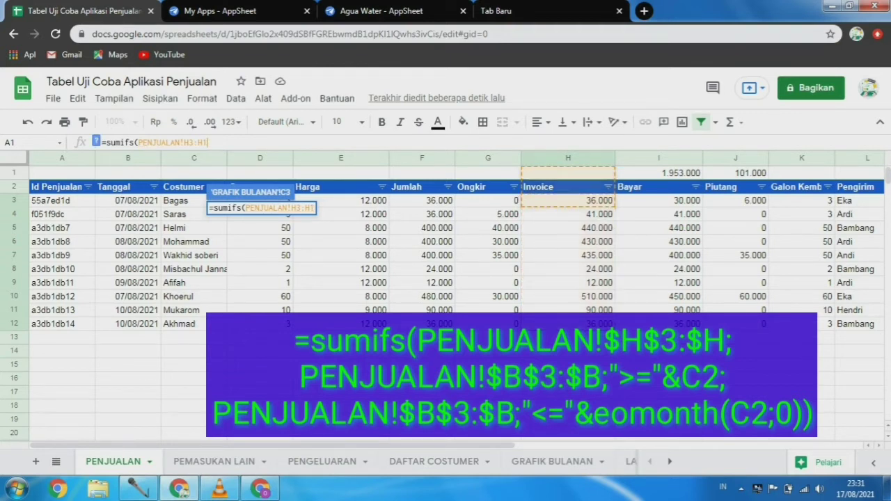
key("BackSpace")
key("BackSpace")
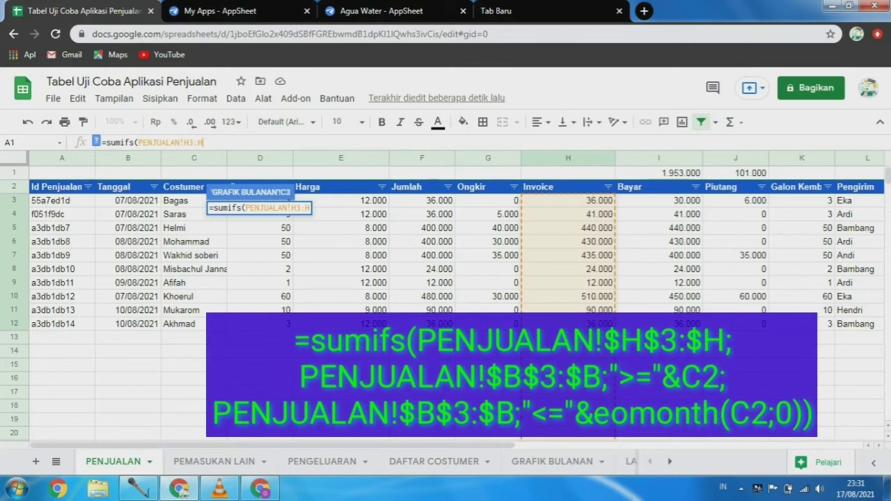
key("F4")
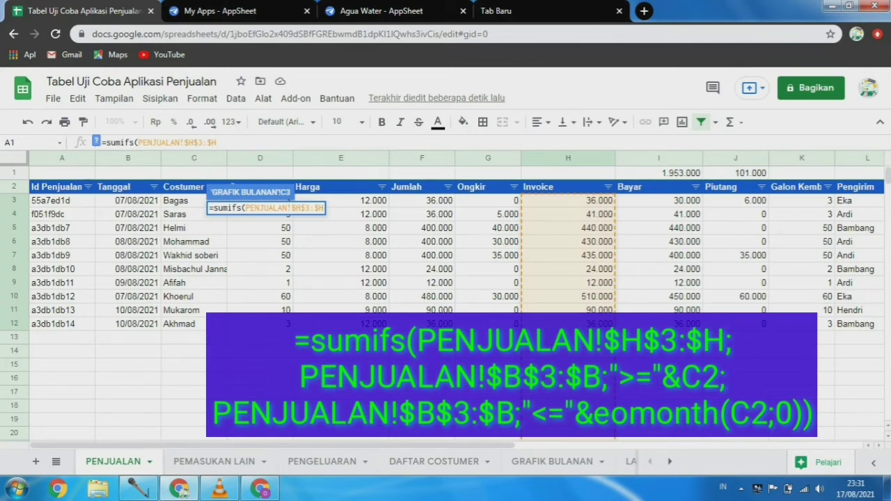
type(";")
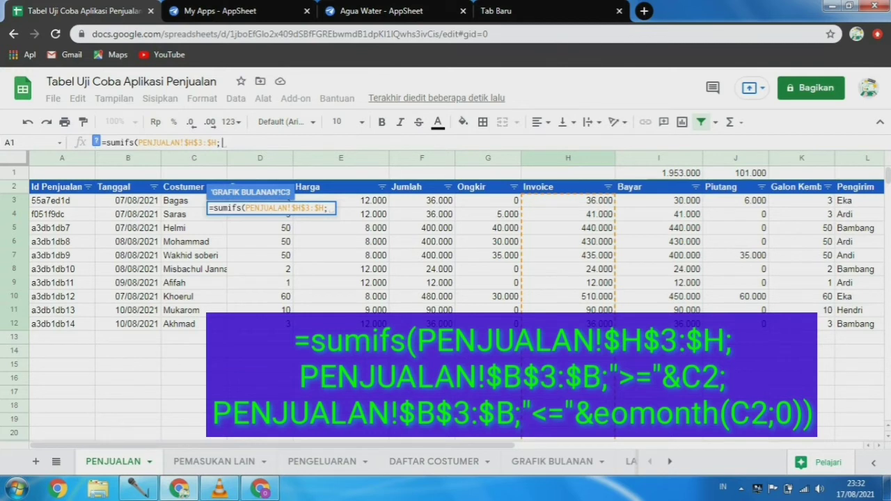
Step: Set the first SUMIFS criteria range to the Tanggal column of the PENJUALAN sheet as the absolute open-ended reference PENJUALAN!$B$3:$B
left_click_drag(128, 200, 129, 338)
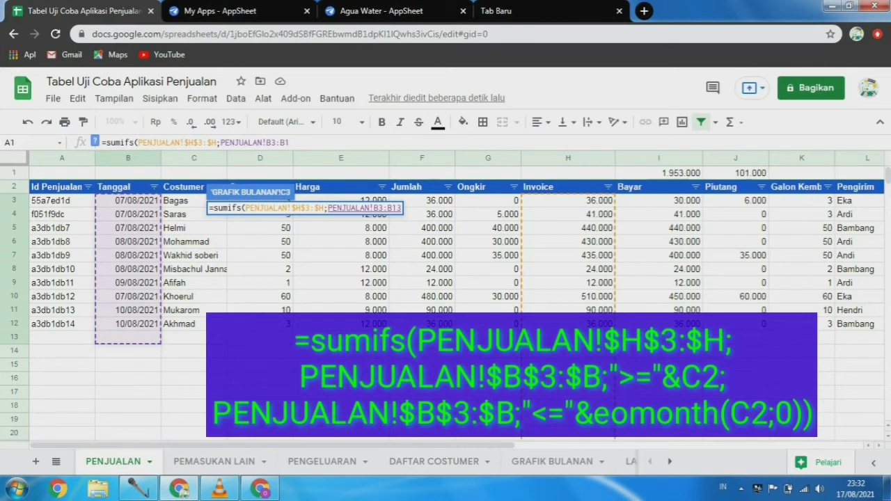
key("BackSpace")
key("BackSpace")
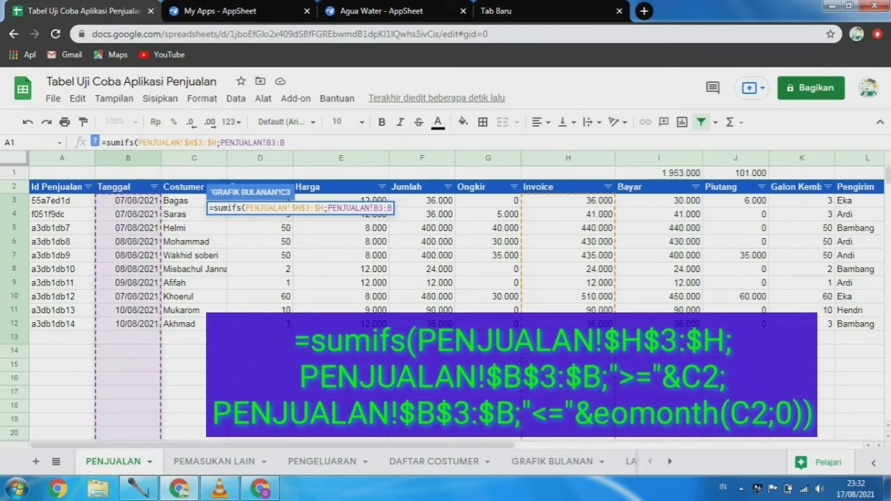
key("F4")
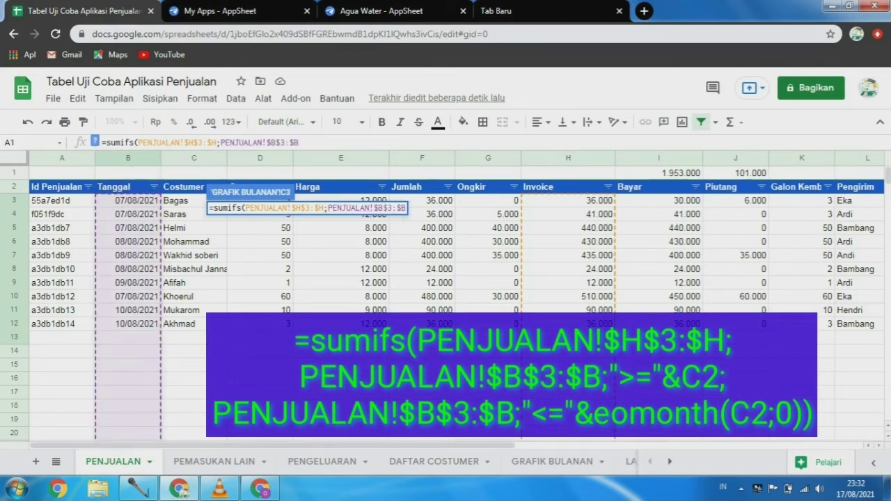
Step: Add the start-of-month criterion ">="&C2 to the SUMIFS formula, referring to the month header on the GRAFIK BULANAN sheet, followed by a semicolon
type(";\"")
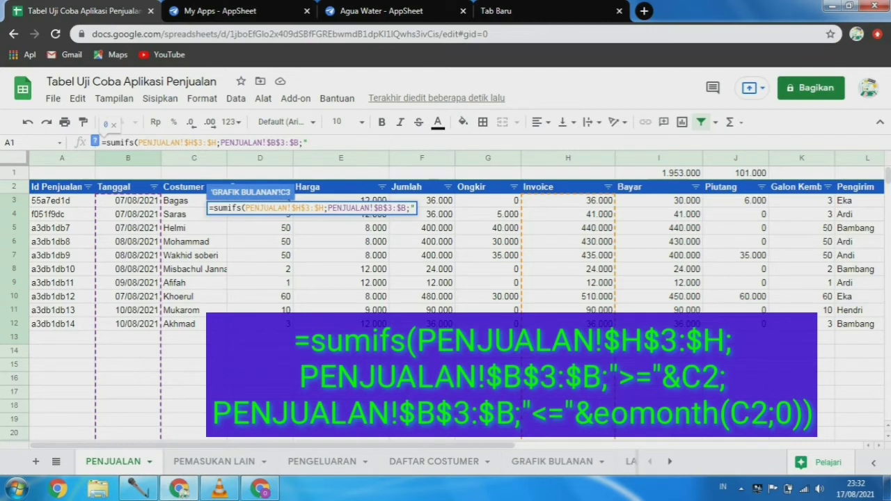
type(">")
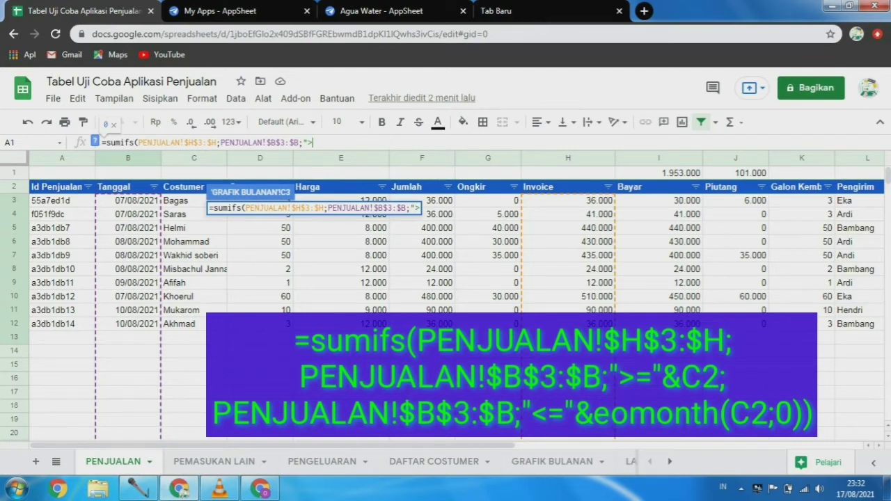
type("=\"")
type("&")
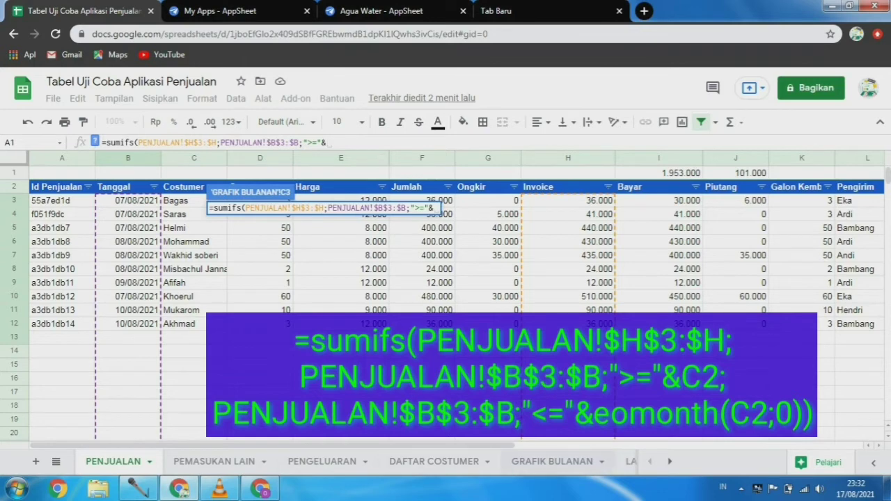
left_click(552, 462)
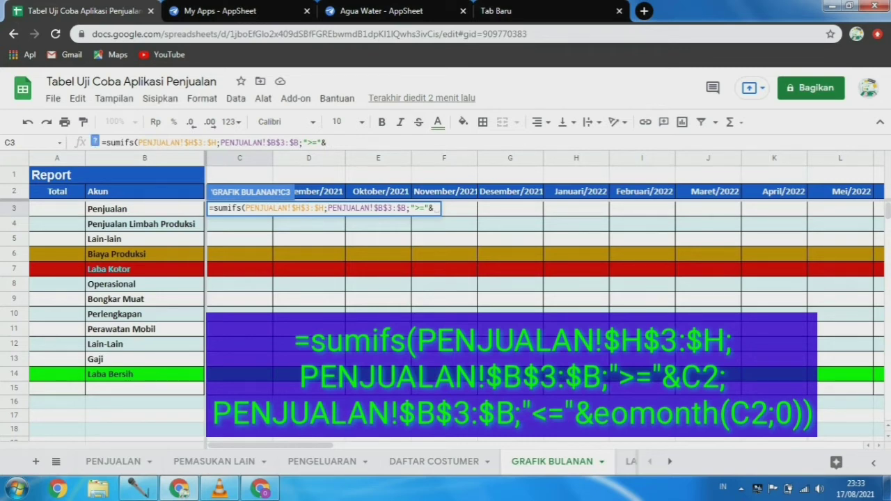
type("C")
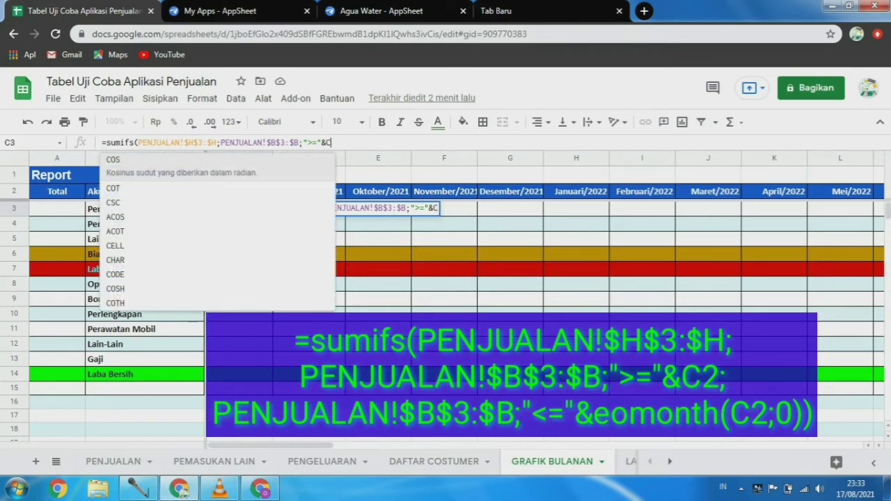
type("2")
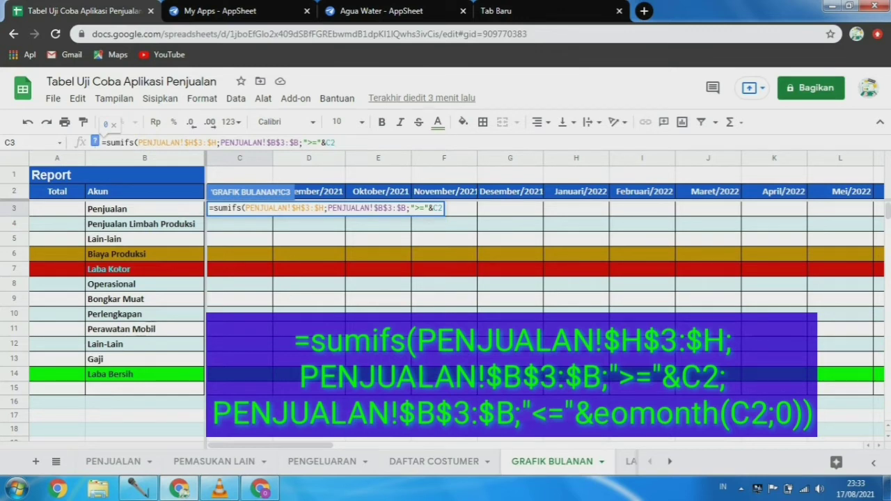
type(";")
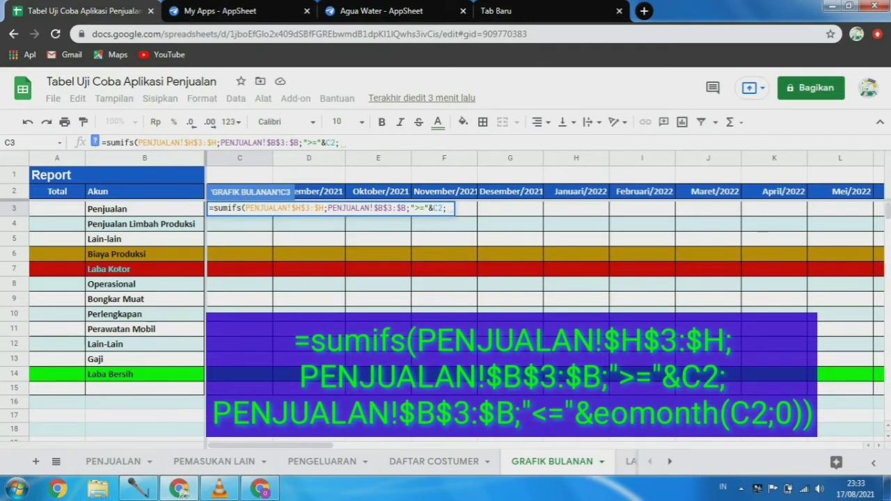
Step: Copy the reference PENJUALAN!$B$3:$B within the formula and paste it at the end as the second criteria range, followed by a semicolon
left_click(300, 142)
left_click_drag(301, 142, 219, 142)
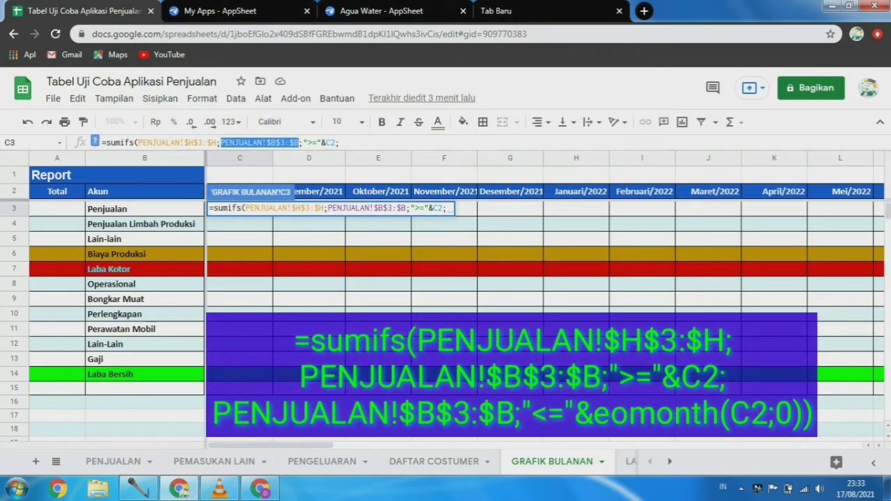
right_click(255, 144)
left_click(279, 170)
left_click(341, 142)
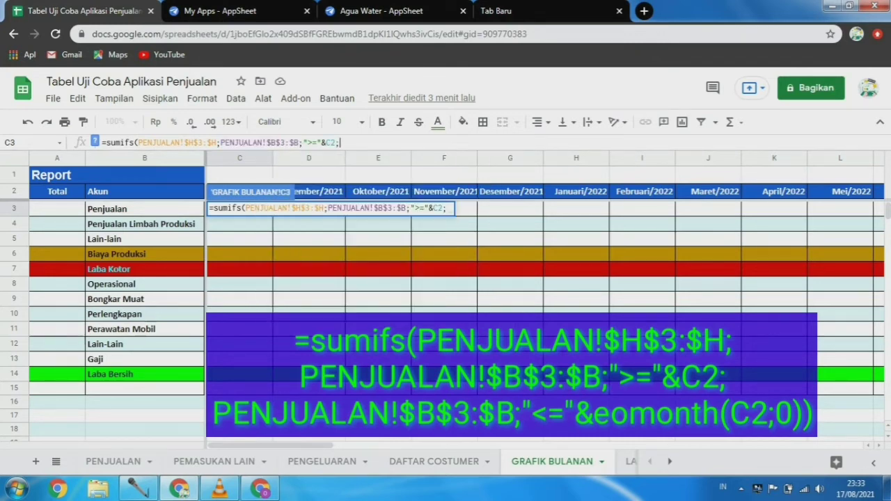
key("ctrl+v")
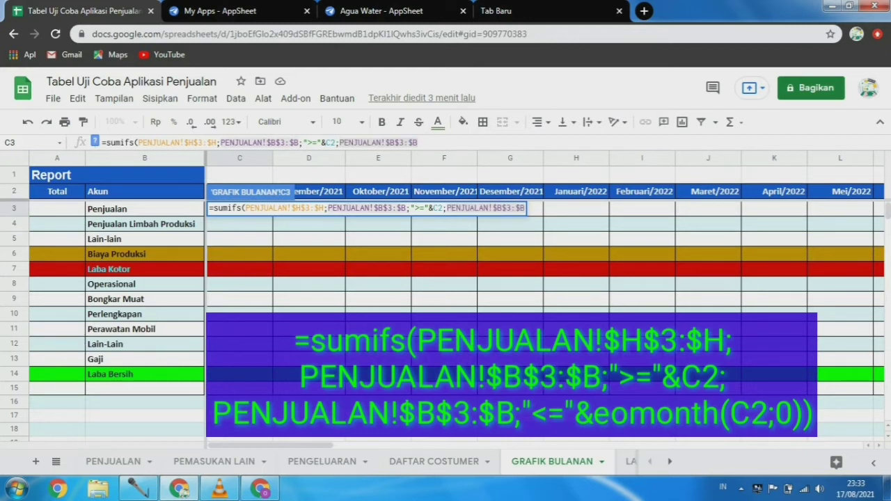
type(";")
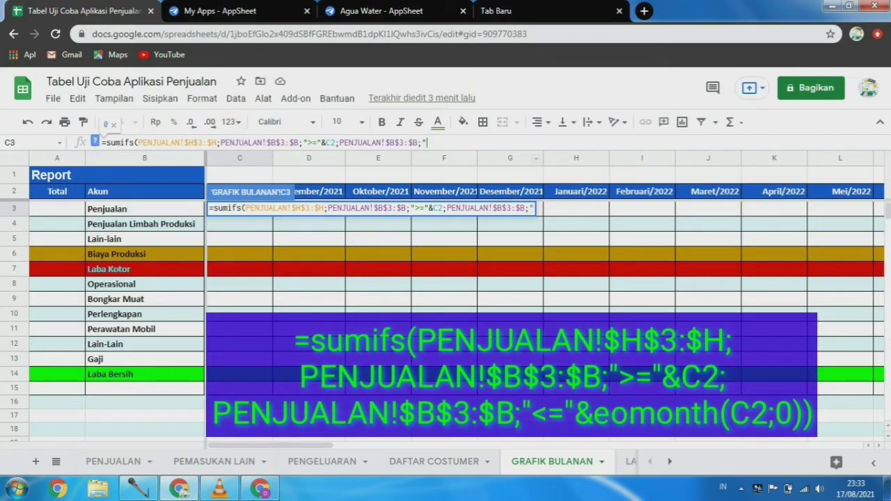
Step: Complete the SUMIFS formula in C3 with the end-of-month criterion "<="&eomonth(C2;0) and enter it
type("\",")
key("BackSpace")
type("<=\"")
type("&")
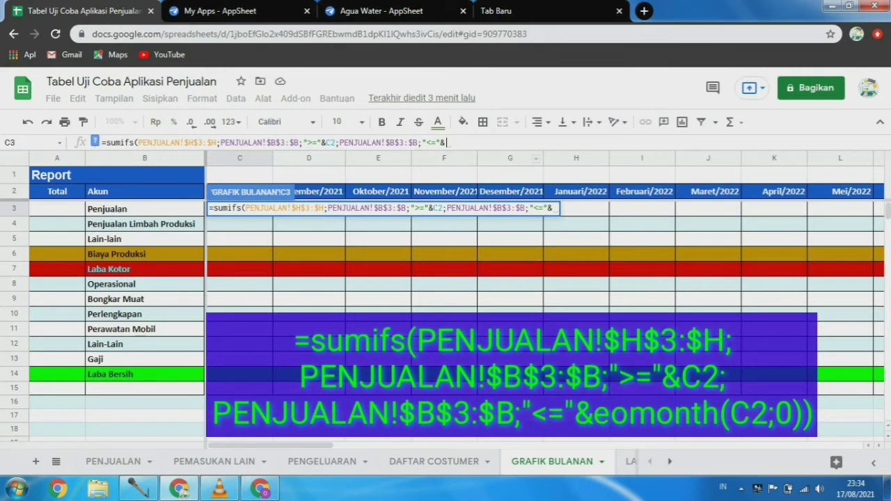
type("e")
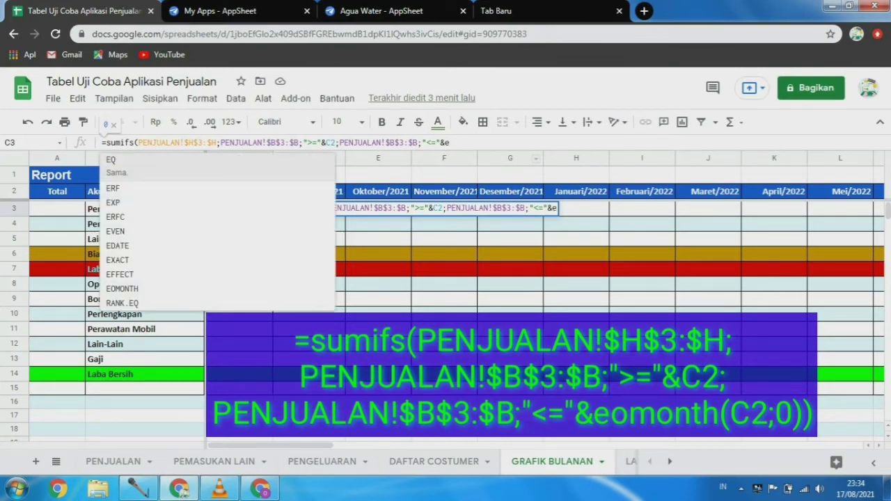
type("o")
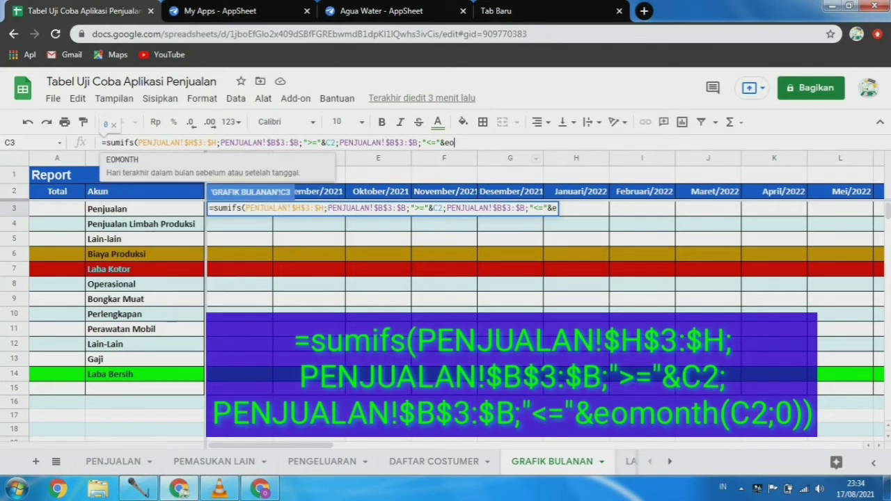
type("month")
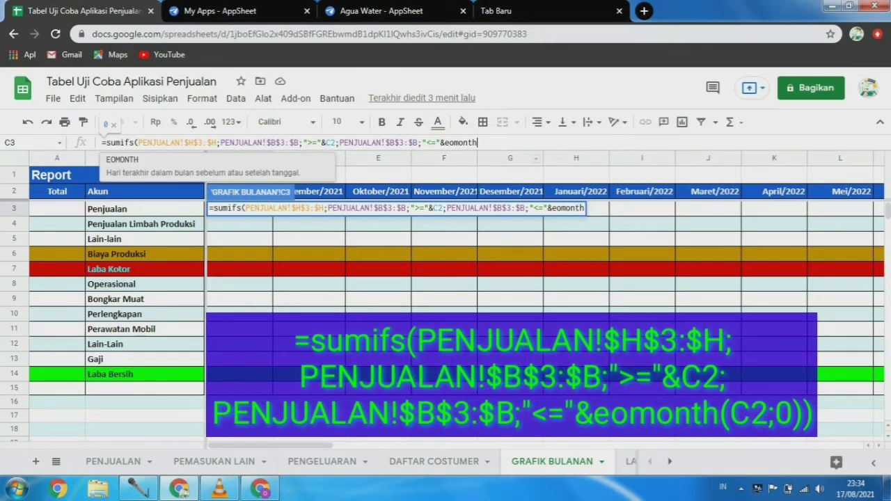
type("(")
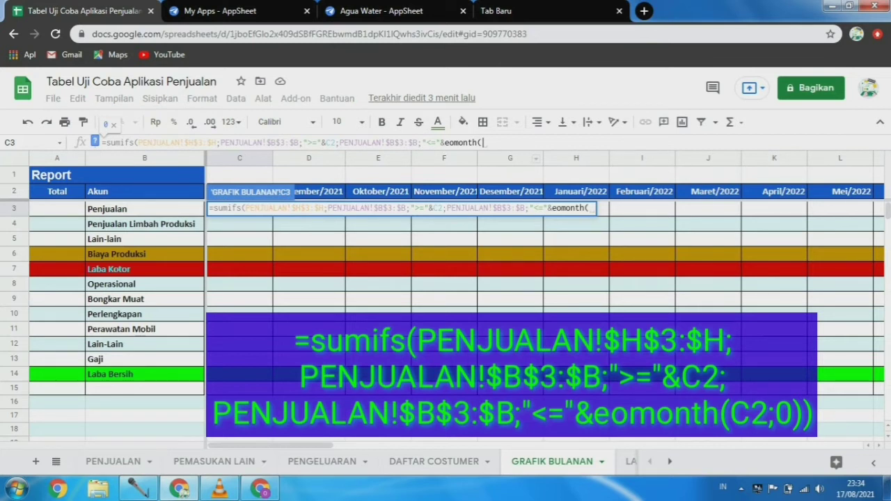
type("C")
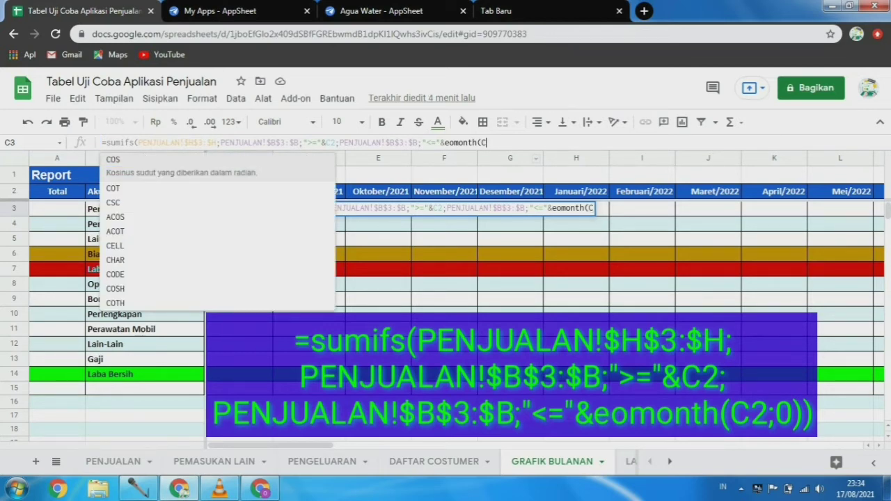
type("2")
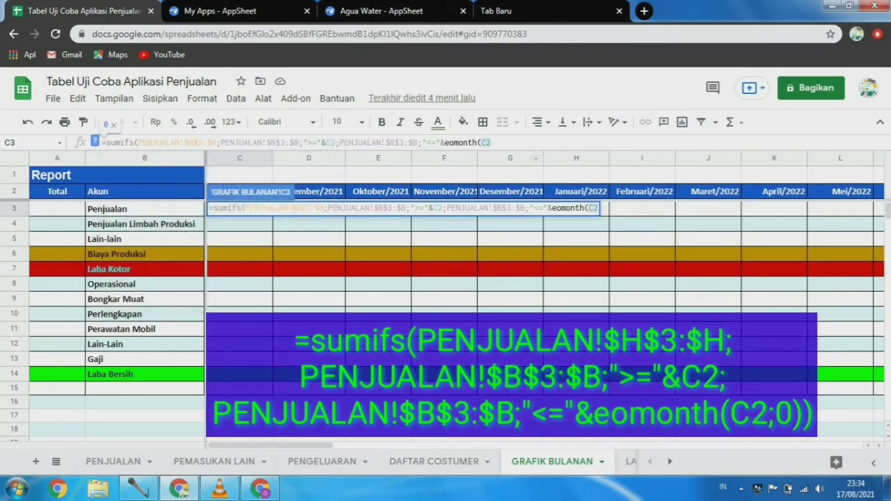
type(";0)")
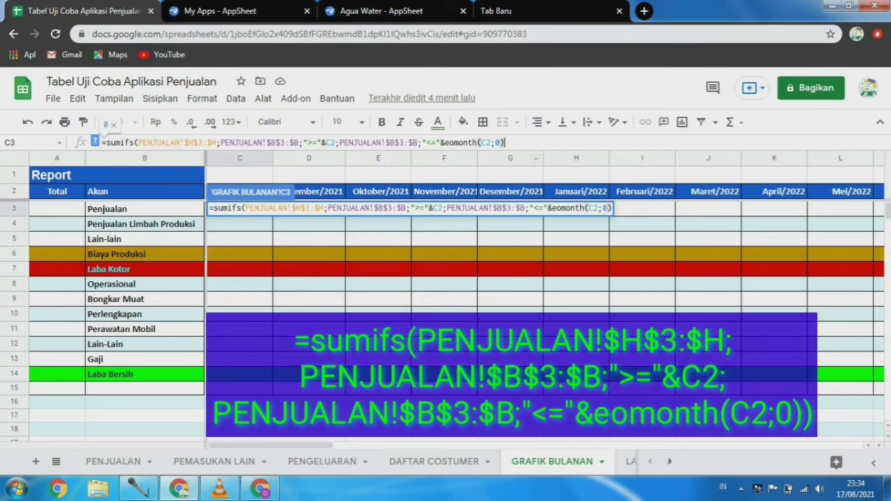
type(")")
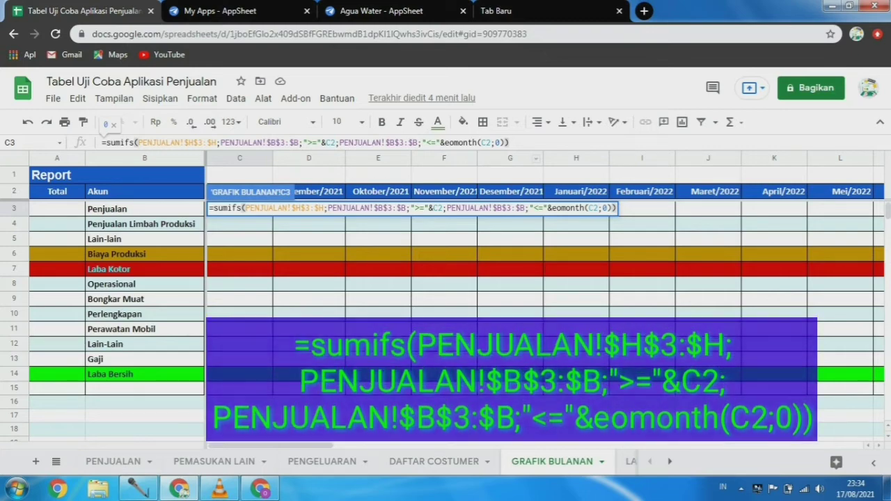
key("Return")
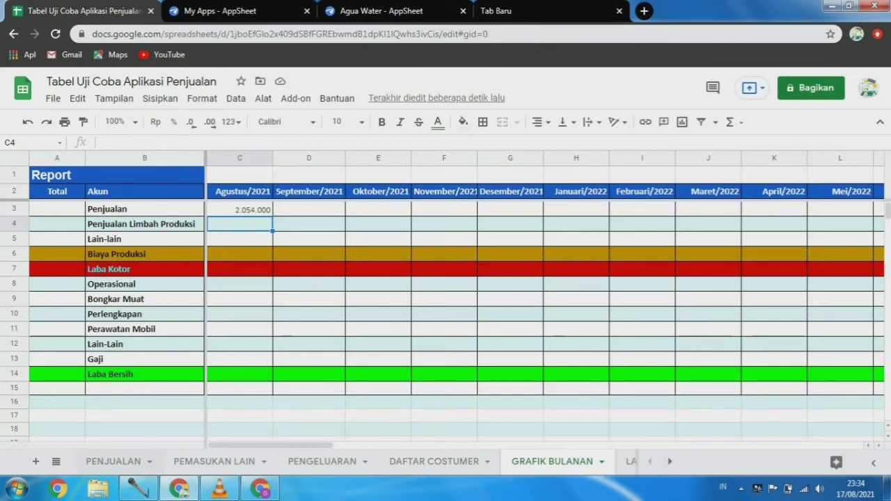
Step: Check the sum of the Invoice values H3:H12 on the PENJUALAN sheet against the report, and return to GRAFIK BULANAN
left_click(113, 462)
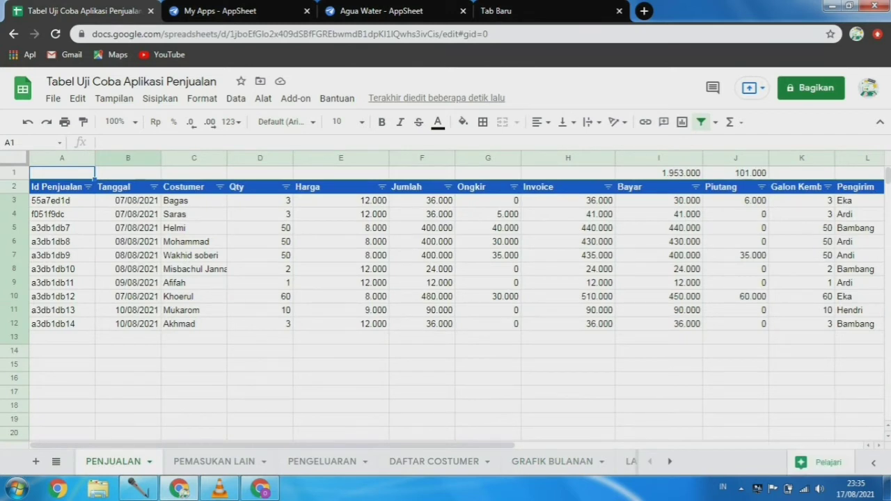
left_click_drag(568, 200, 568, 324)
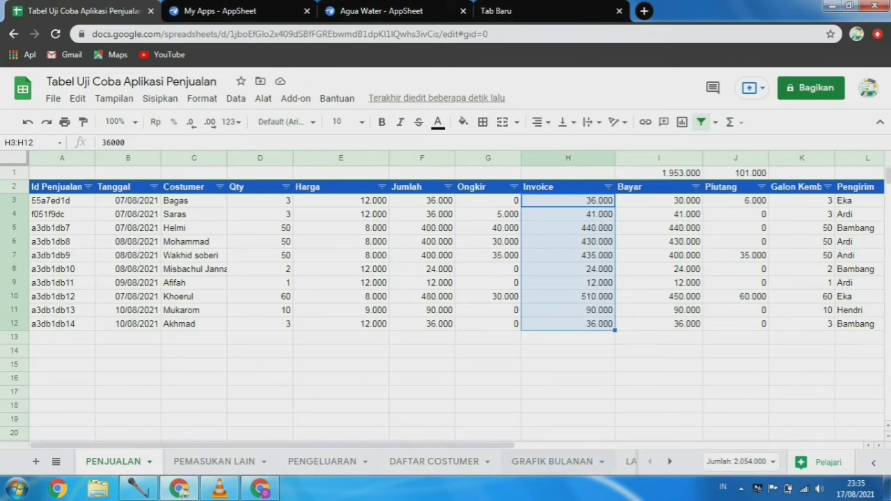
left_click(552, 462)
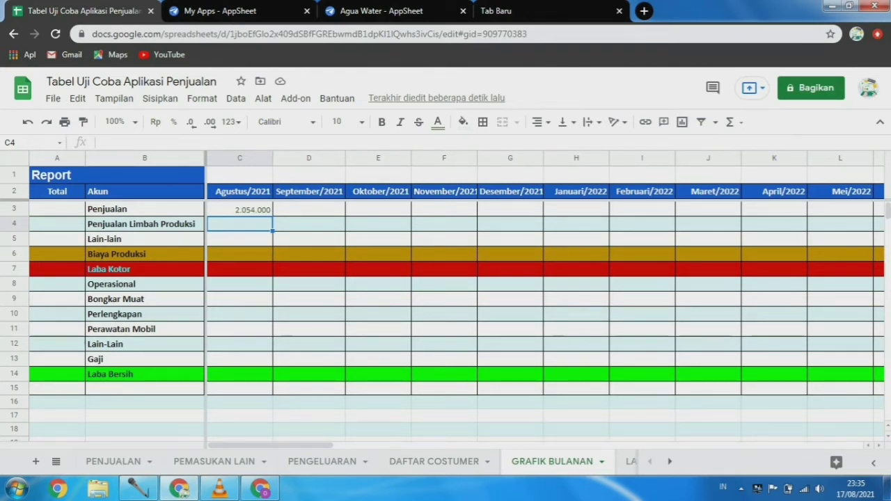
Step: Fill the Penjualan SUMIFS formula from C3 across the September/2021 to December/2021 cells D3:G3
left_click(239, 209)
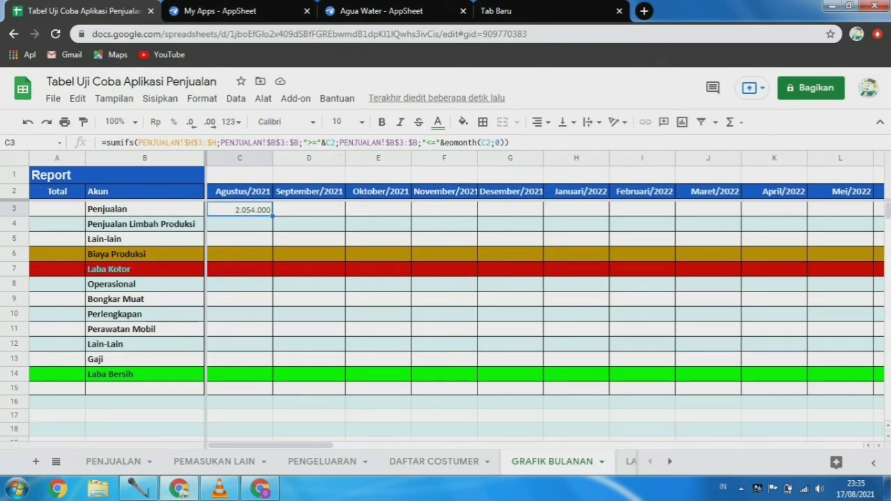
left_click_drag(273, 216, 321, 212)
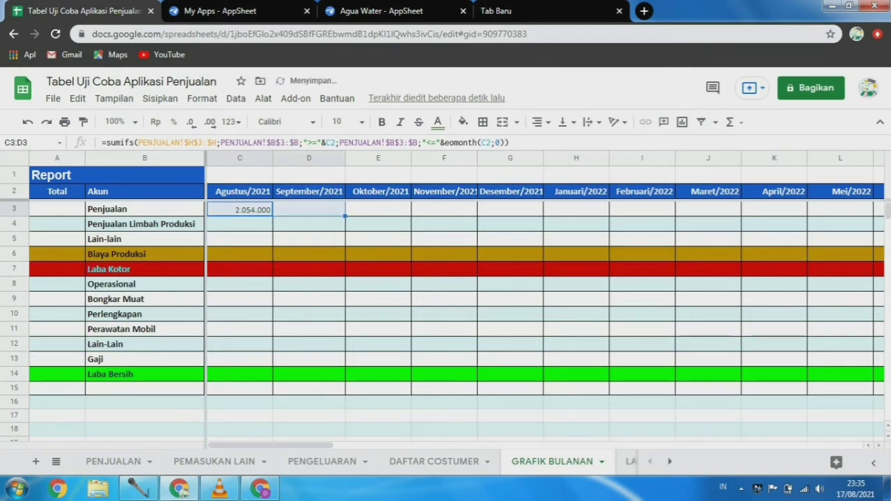
left_click(309, 239)
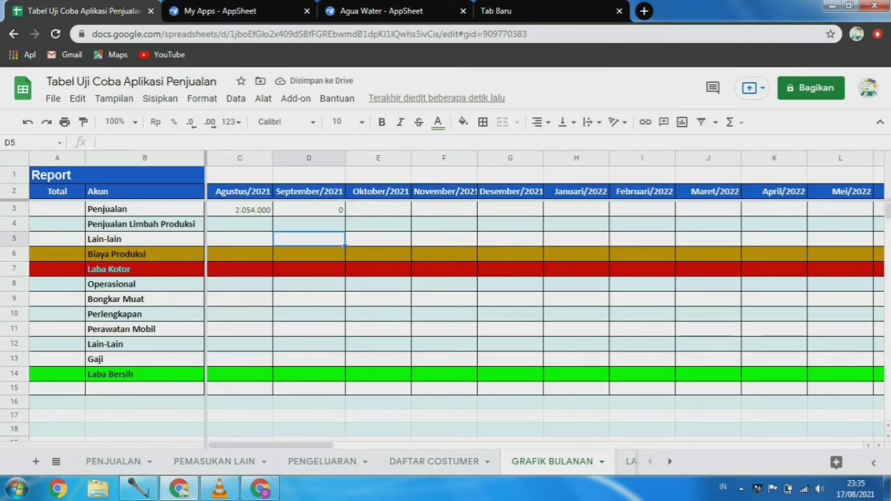
left_click(309, 209)
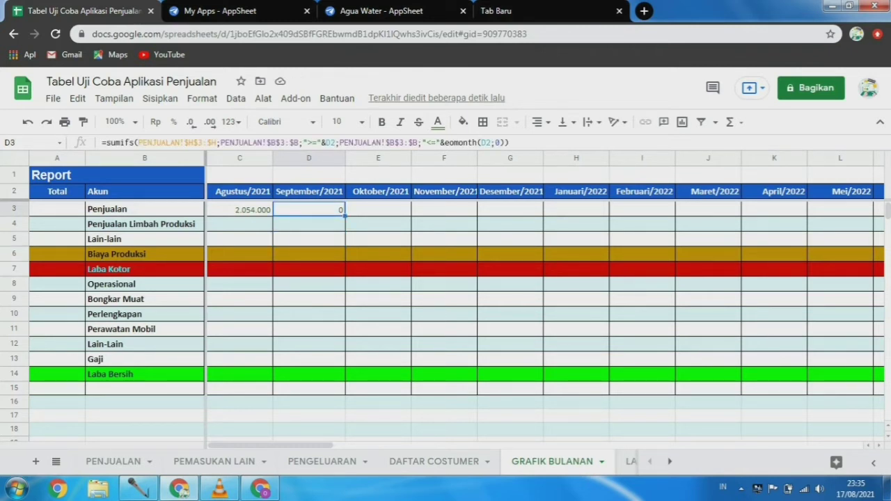
left_click_drag(345, 217, 543, 216)
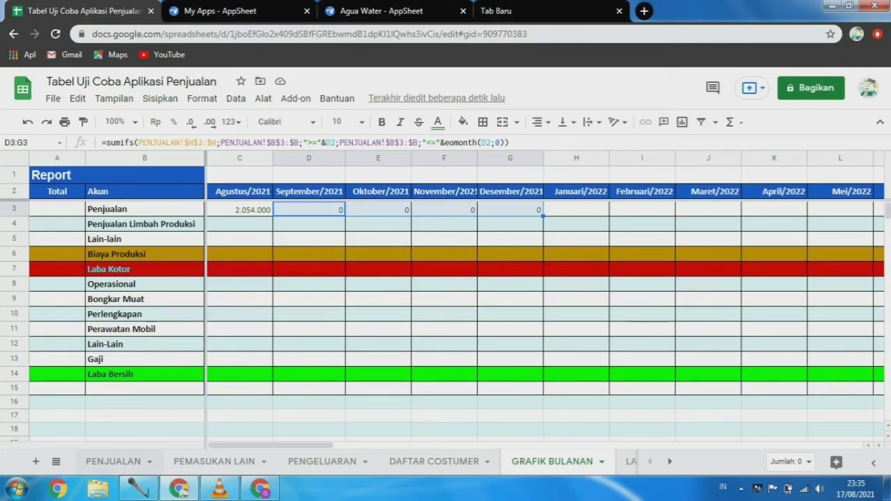
Step: Change the Tanggal date in B5 of the PENJUALAN sheet to 07/09/2021 to test the monthly formula
left_click(114, 462)
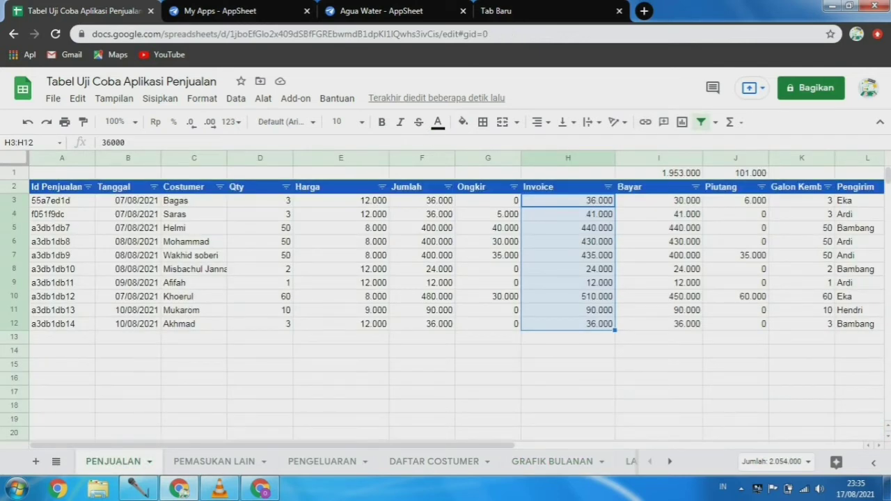
double_click(128, 228)
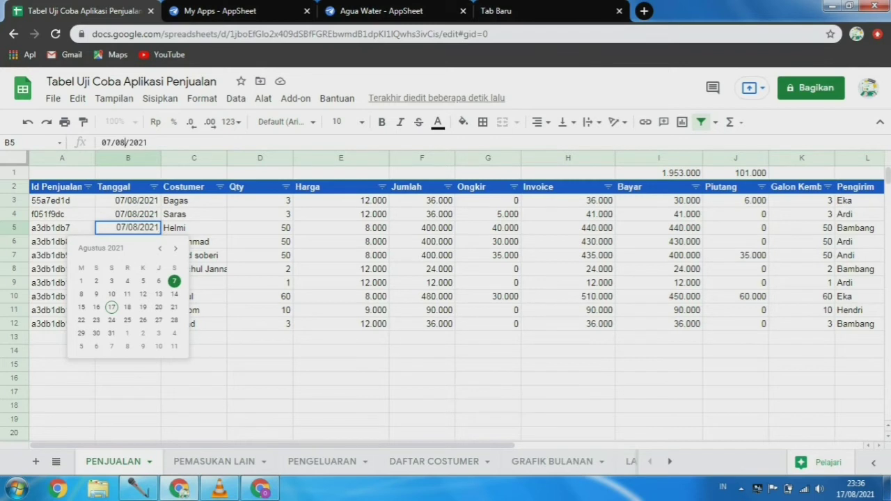
key("BackSpace")
type("9")
key("Return")
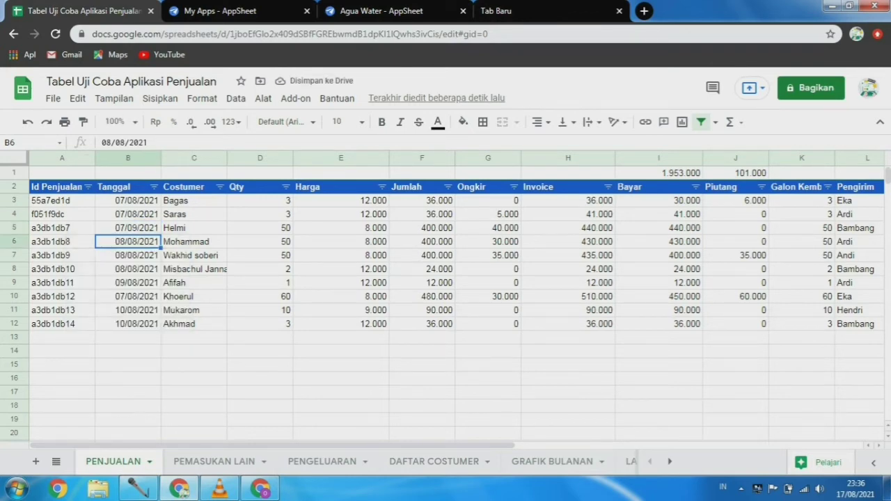
Step: Check the September/2021 total in the monthly report, and restore the Tanggal date in B5 of PENJUALAN to 07/08/2021
left_click(552, 462)
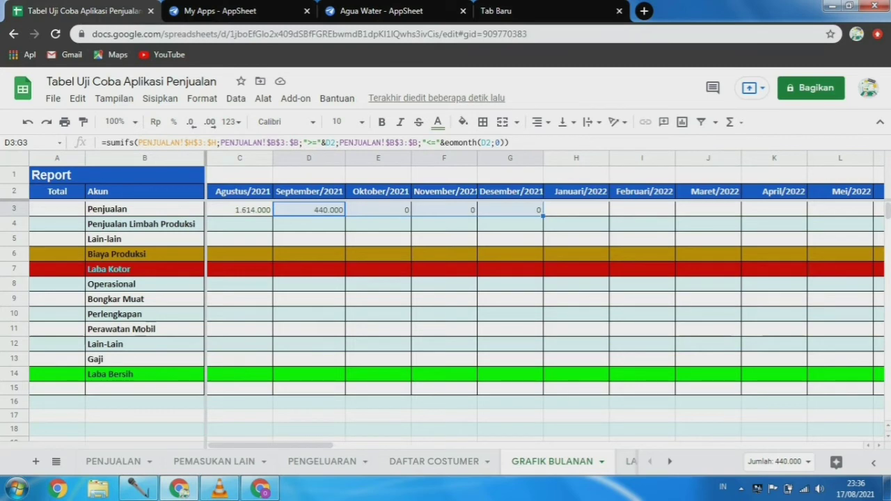
left_click(105, 461)
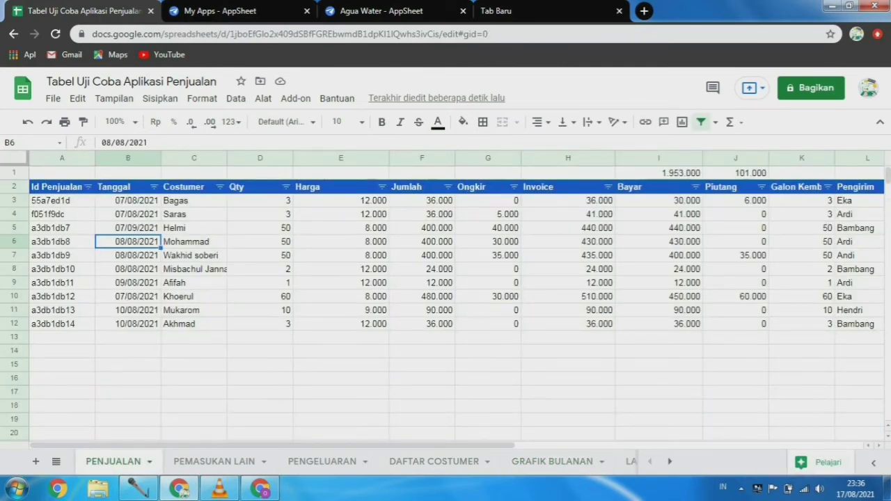
left_click(127, 228)
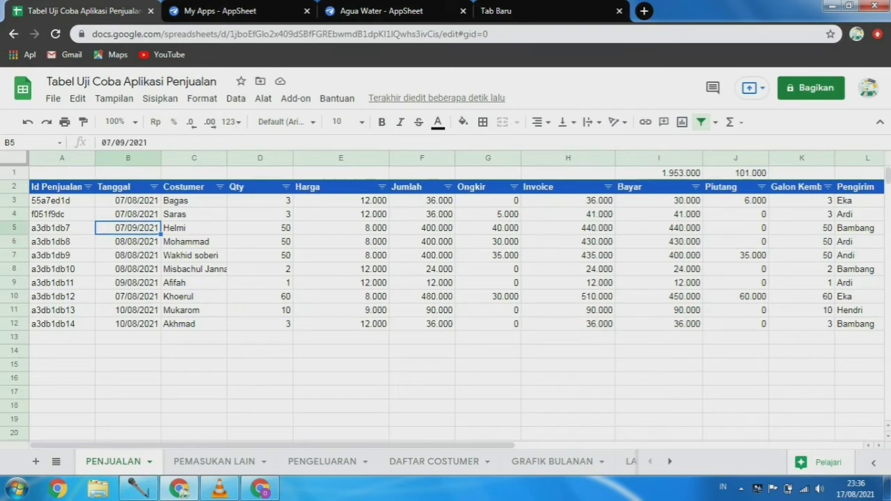
key("Return")
left_click(125, 143)
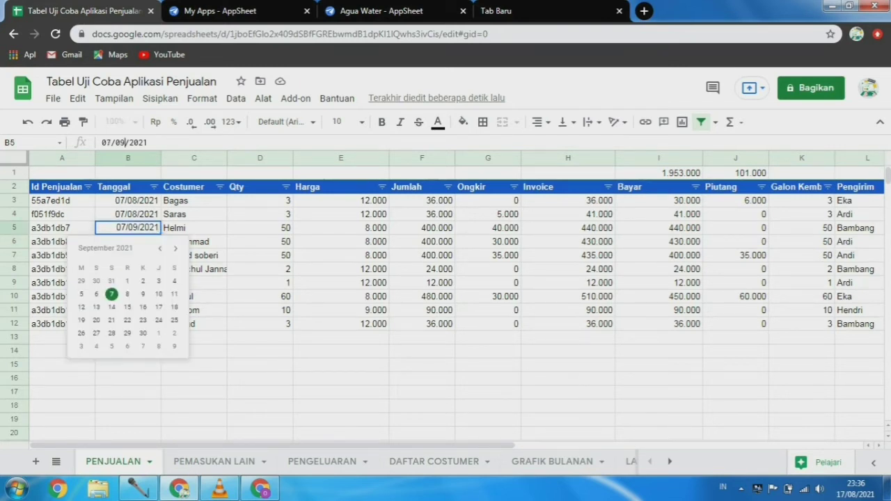
key("BackSpace")
type("8")
key("Return")
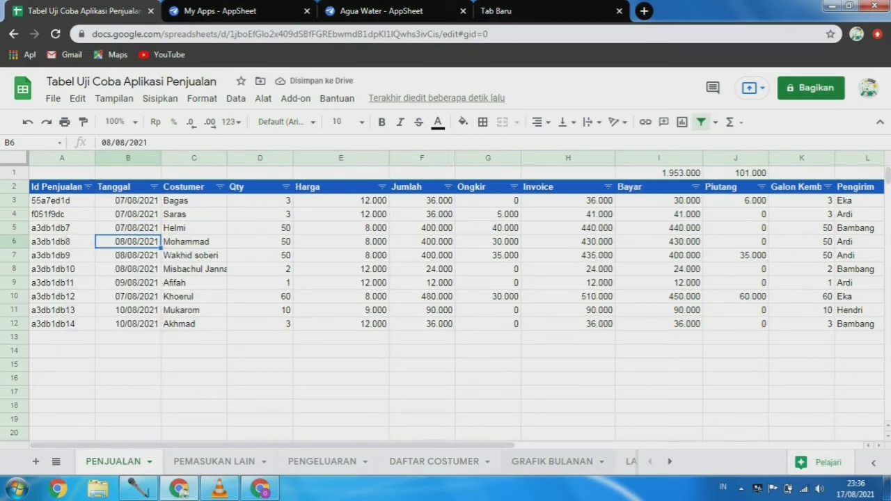
left_click(552, 461)
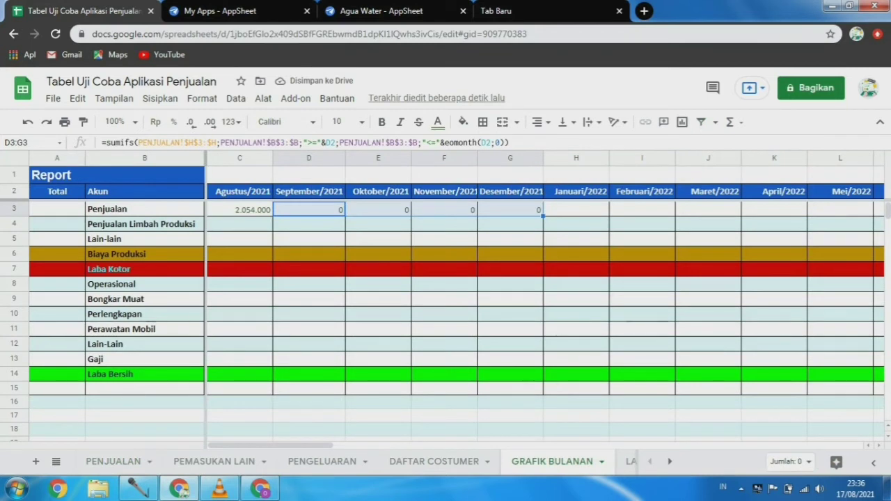
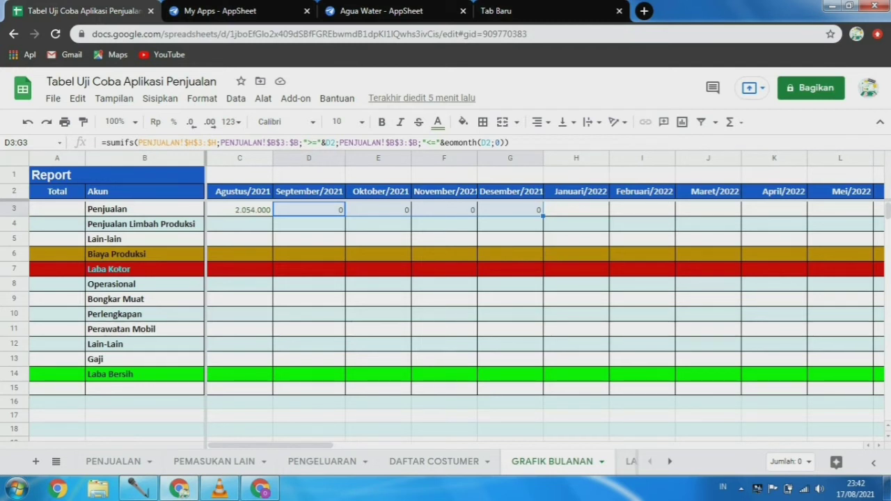
Step: Review the PENJUALAN and PEMASUKAN LAIN source sheets, and start a SUMIFS formula in C4 of GRAFIK BULANAN for Penjualan Limbah Produksi
left_click(239, 223)
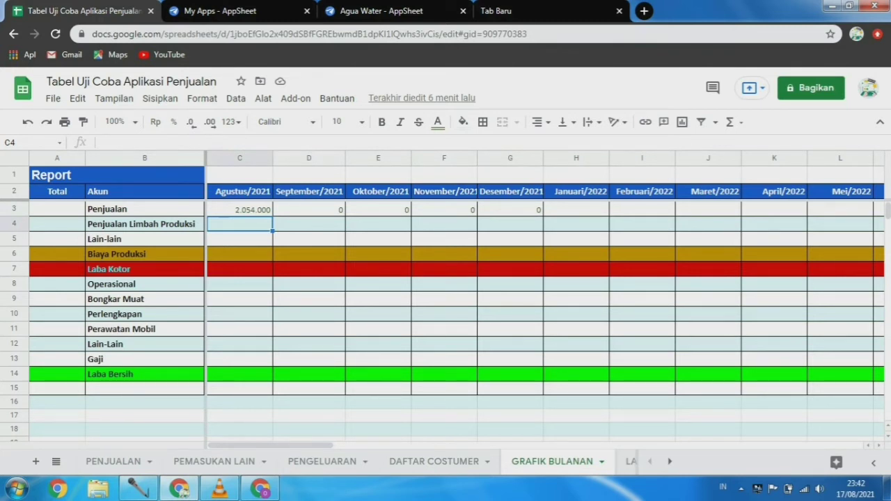
left_click(113, 462)
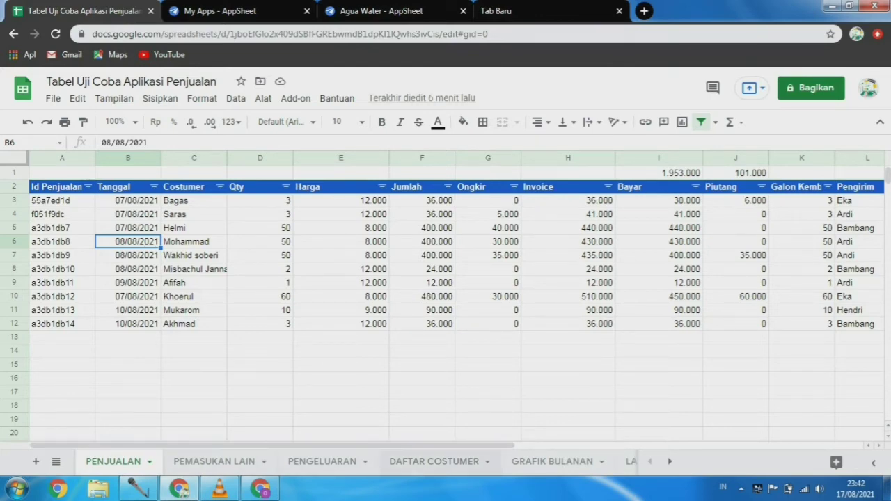
left_click(552, 462)
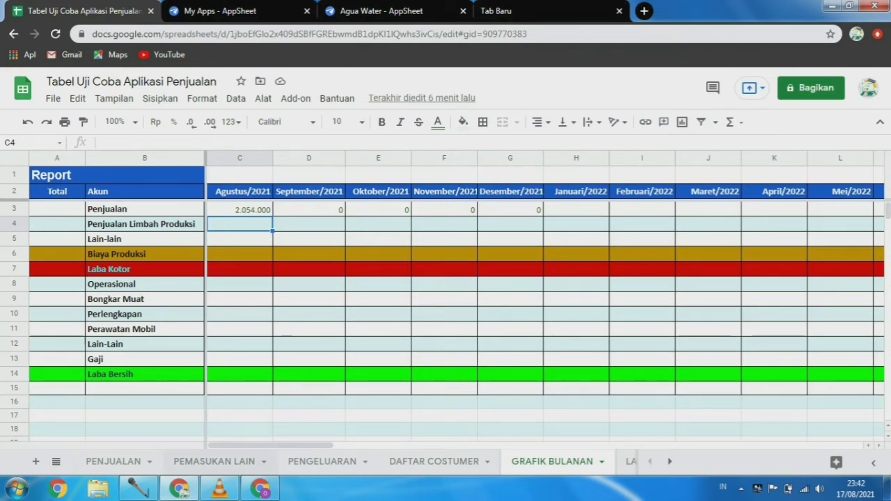
left_click(213, 461)
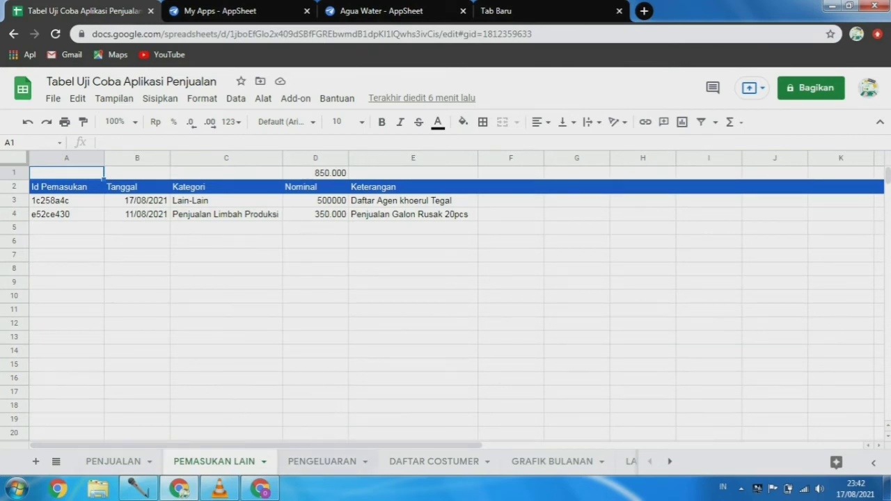
left_click(552, 461)
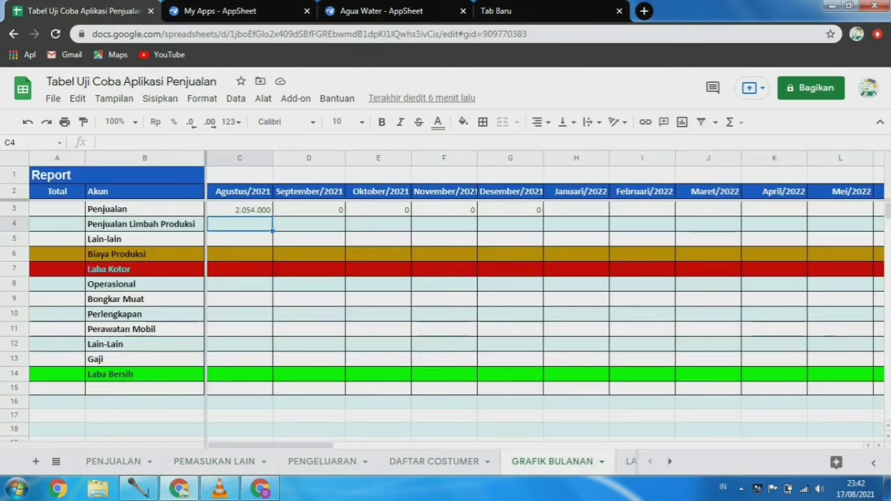
type("=")
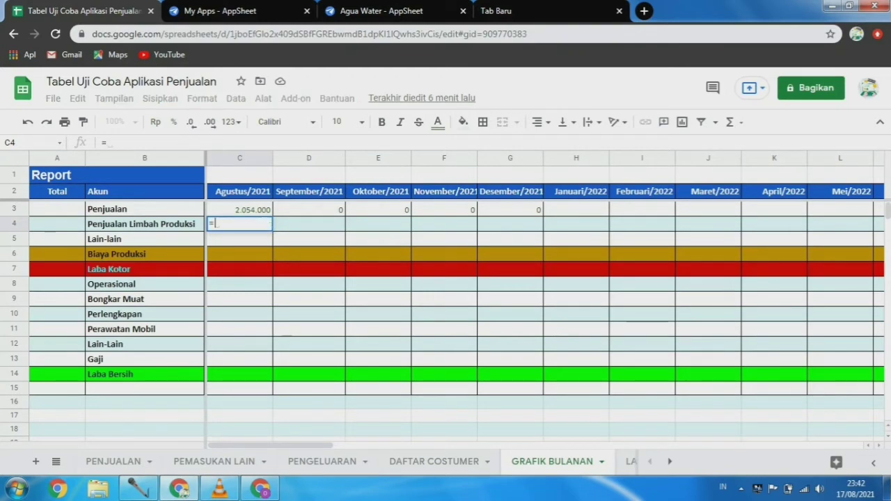
type("su")
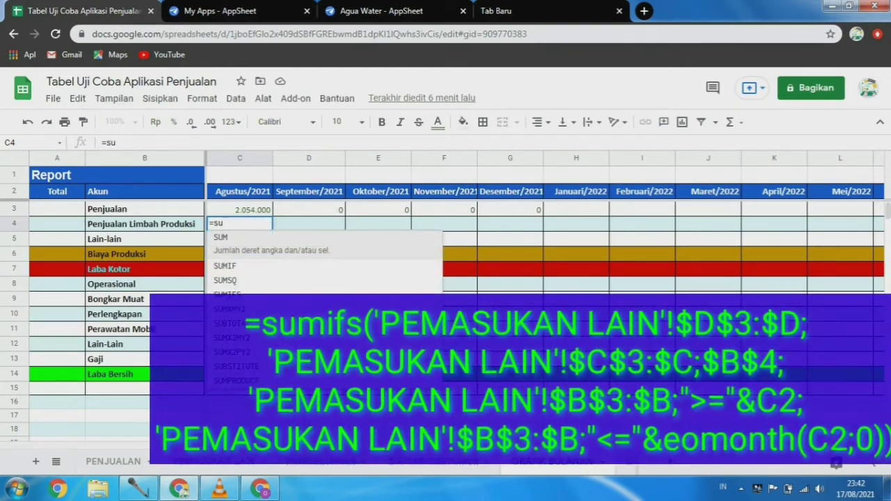
type("mifs")
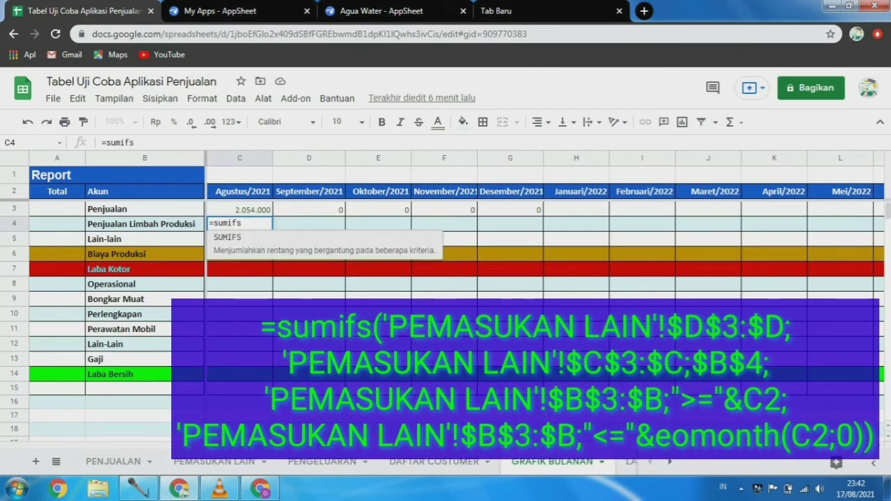
type("(")
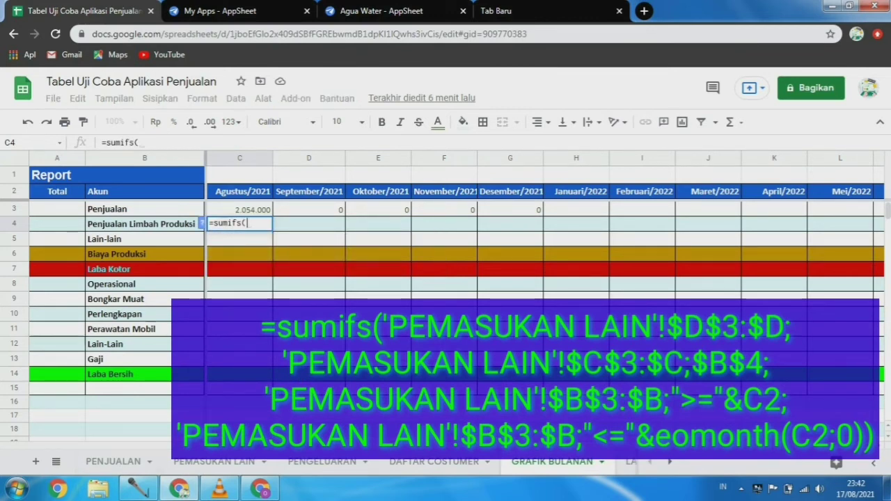
Step: Set the sum range of the C4 SUMIFS formula to the Nominal column as 'PEMASUKAN LAIN'!$D$3:$D, followed by a semicolon
left_click(214, 462)
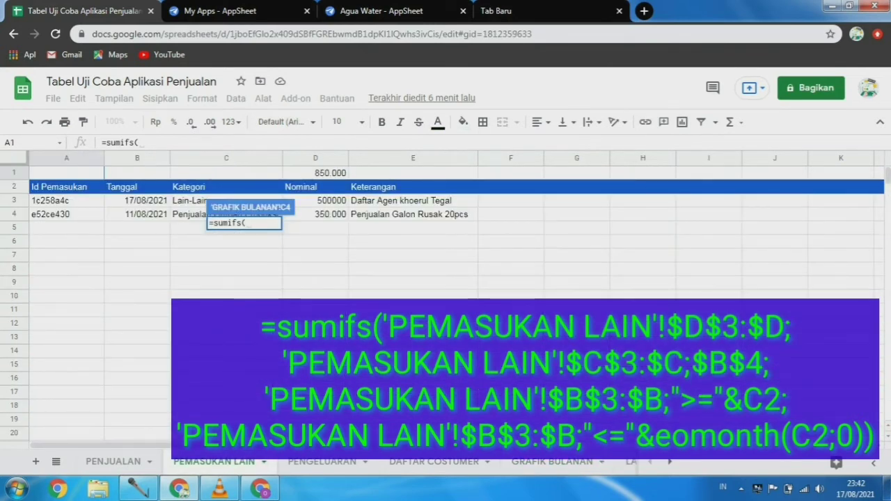
left_click_drag(316, 200, 316, 295)
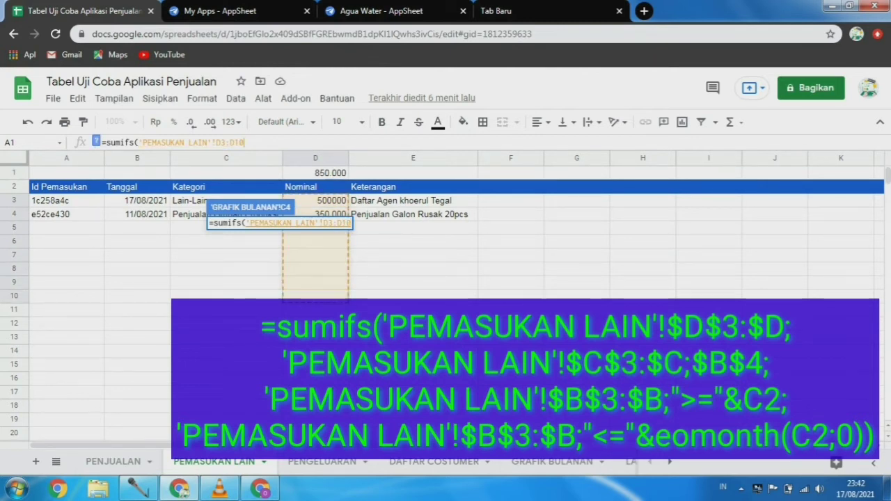
key("BackSpace")
key("BackSpace")
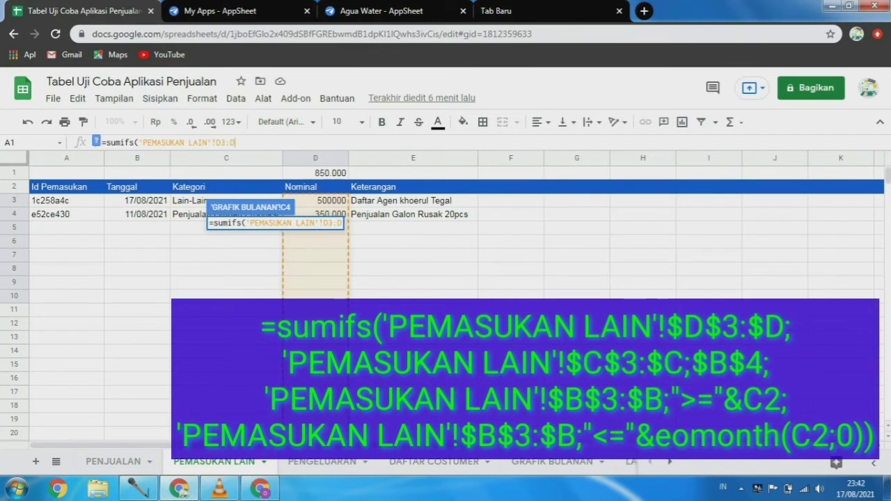
key("F4")
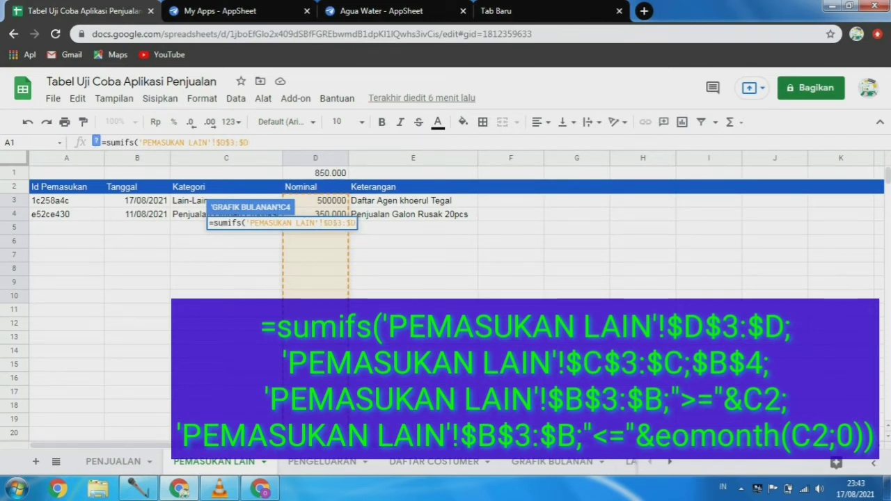
type(";")
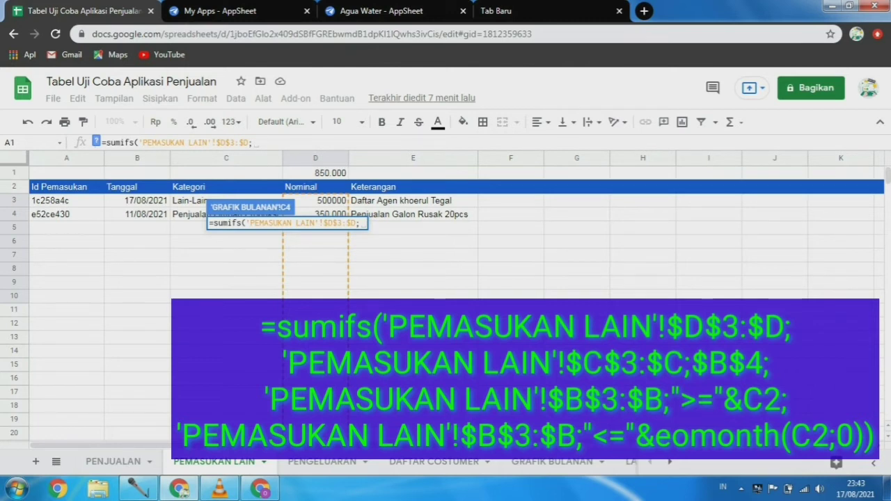
Step: Add the Kategori column as the first criteria range, 'PEMASUKAN LAIN'!$C$3:$C, followed by a semicolon
left_click_drag(226, 201, 226, 336)
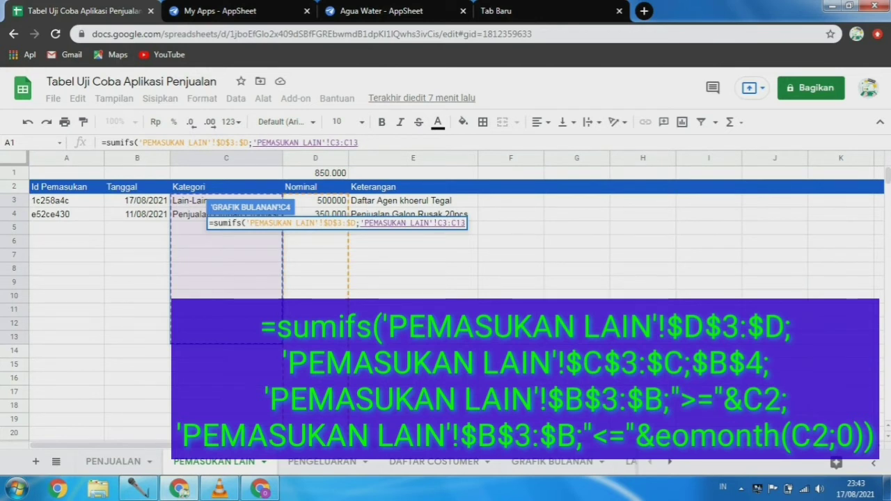
key("BackSpace")
key("BackSpace")
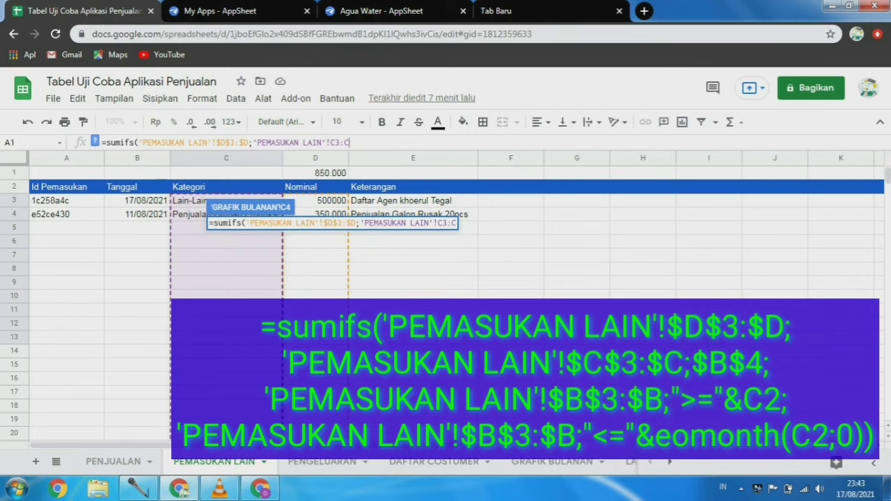
key("F4")
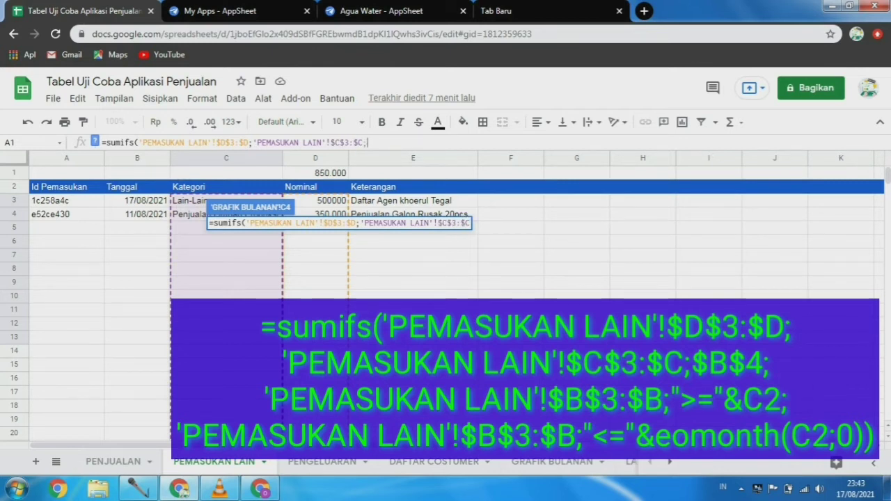
type(";")
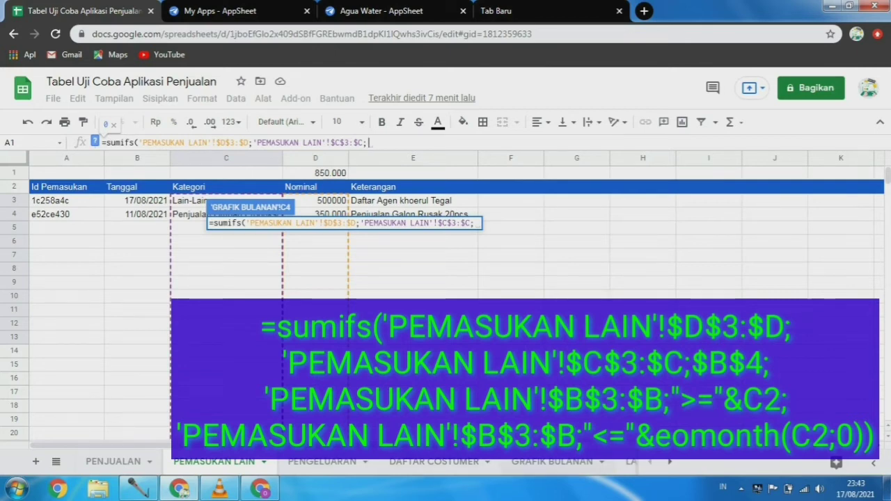
Step: Use the account name in B4 of GRAFIK BULANAN as the Kategori criterion, followed by a semicolon
left_click(552, 462)
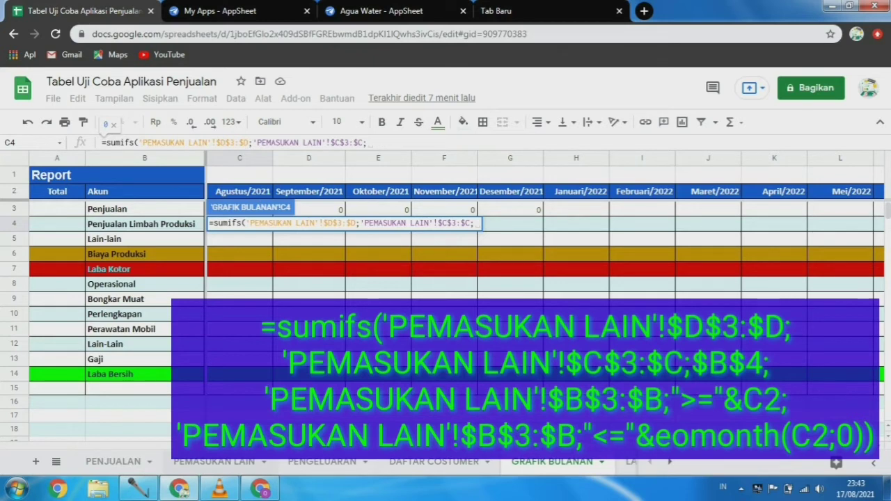
left_click(214, 462)
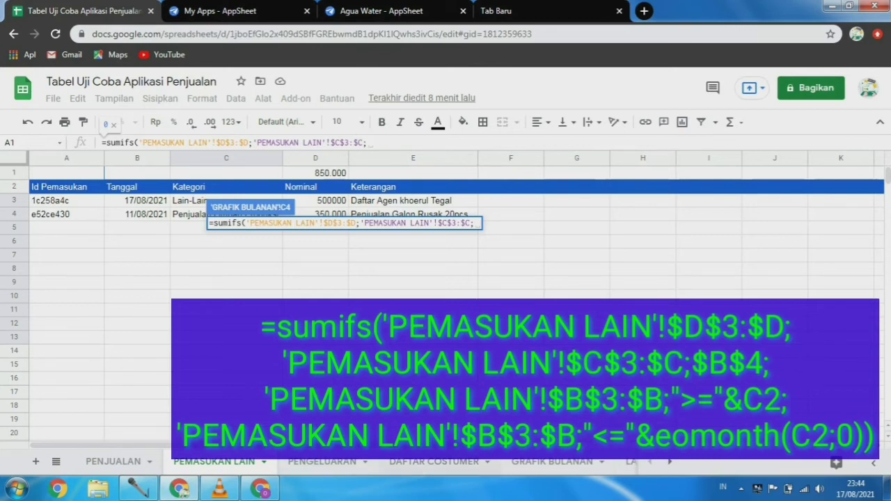
left_click(553, 462)
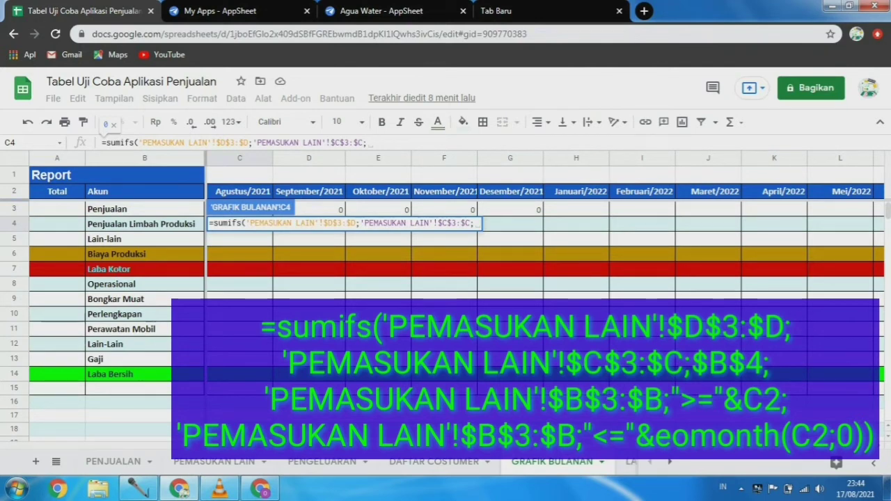
left_click(144, 224)
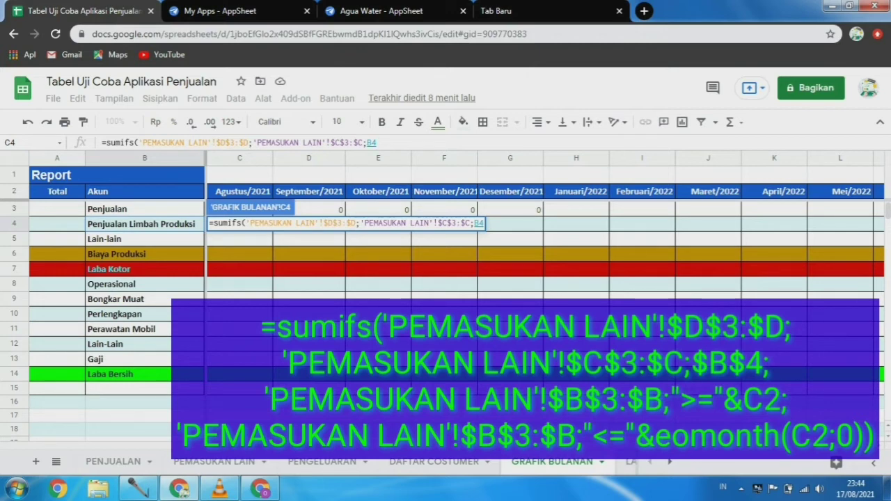
type(";")
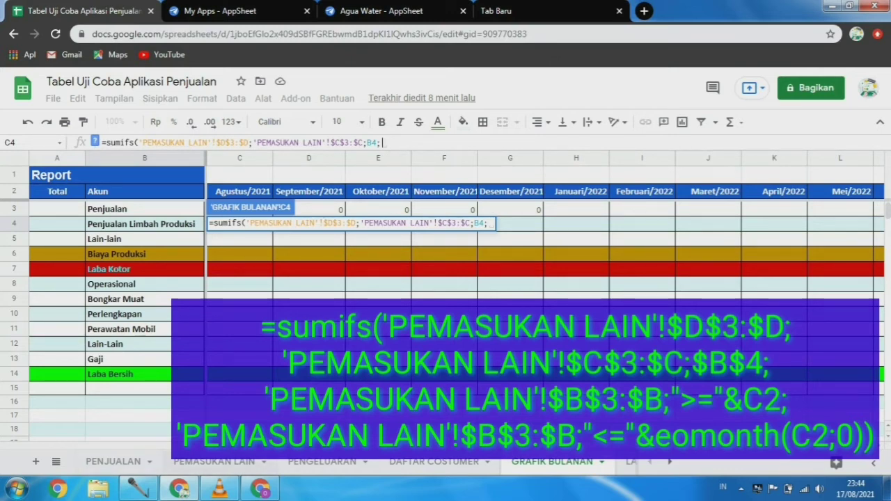
Step: Add the Tanggal column as the second criteria range, 'PEMASUKAN LAIN'!$B$3:$B, followed by a semicolon
left_click(214, 462)
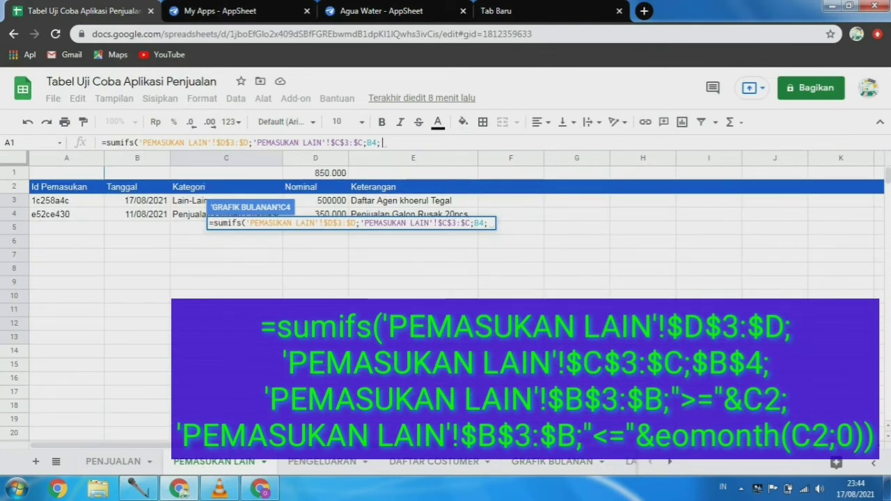
left_click_drag(137, 200, 138, 337)
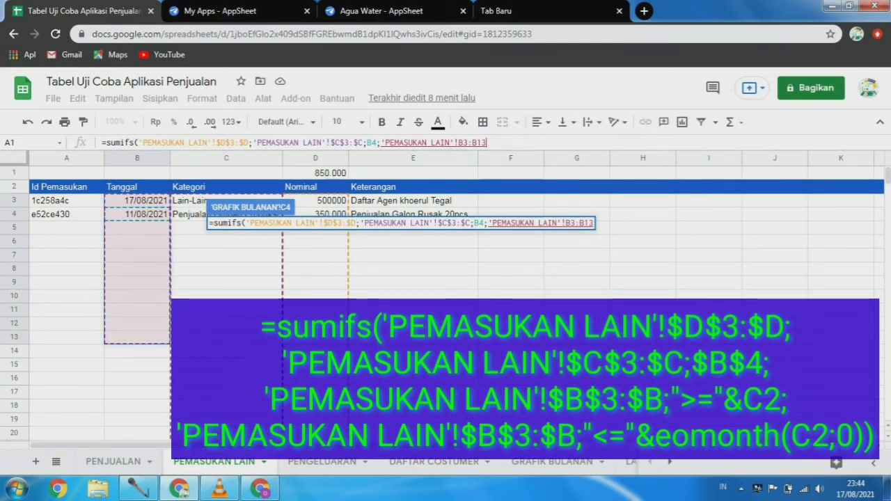
key("BackSpace")
key("BackSpace")
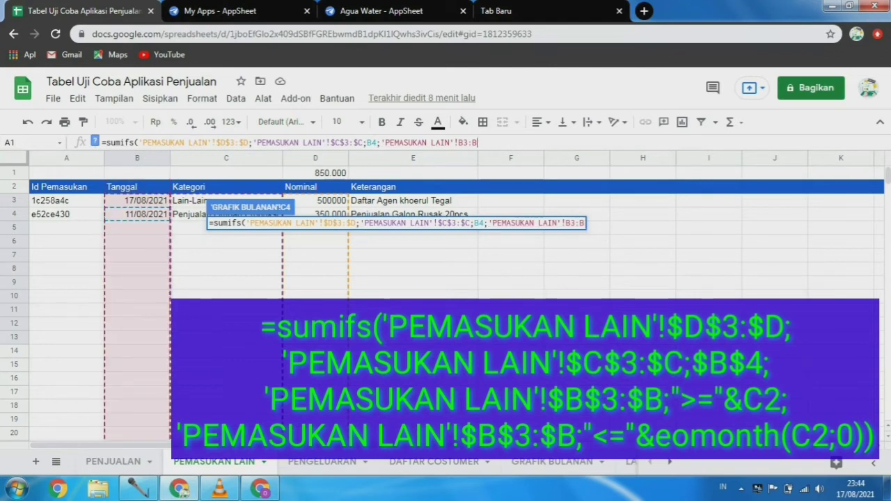
key("F4")
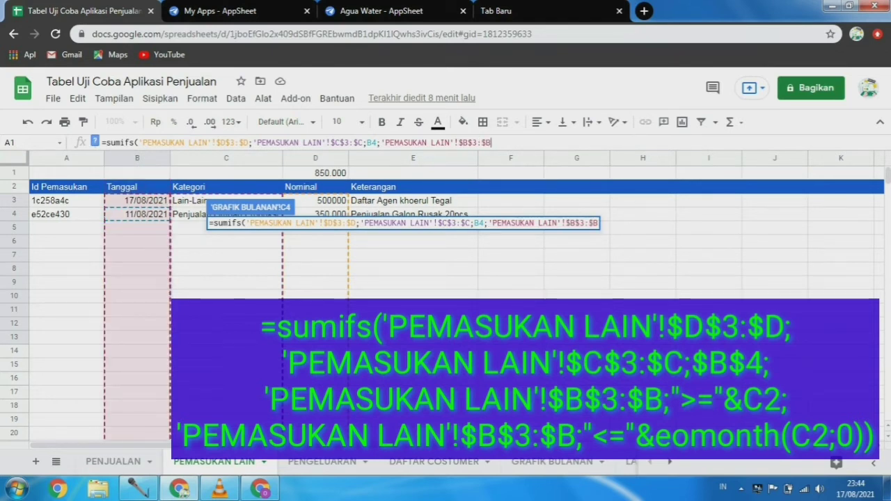
type(";")
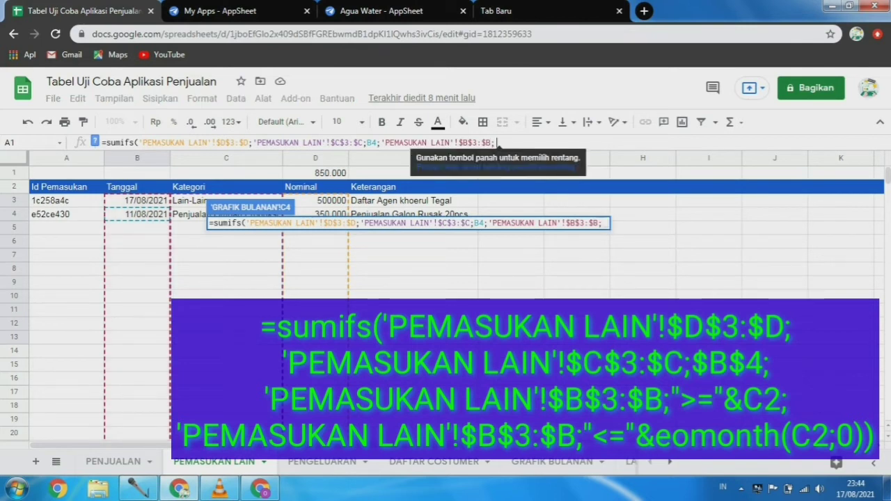
Step: Add the start-of-month criterion ">="&C2, referencing the month header in GRAFIK BULANAN, followed by a semicolon
type("\"")
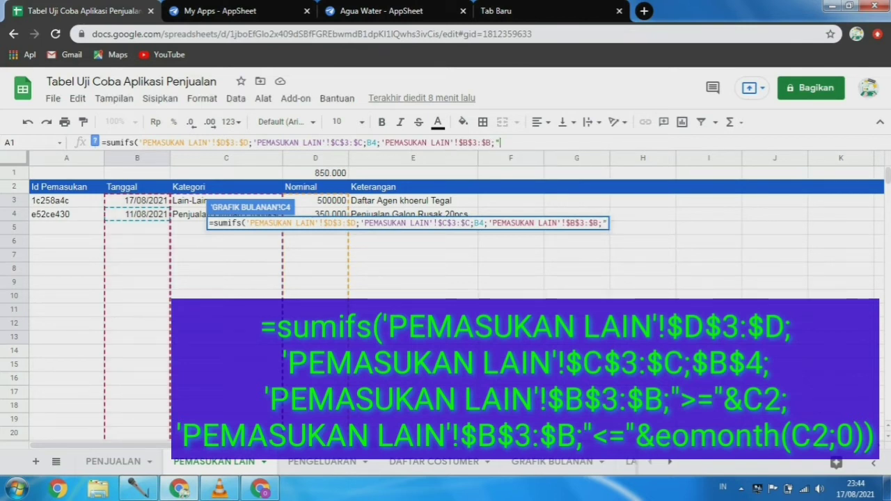
type(">=\"")
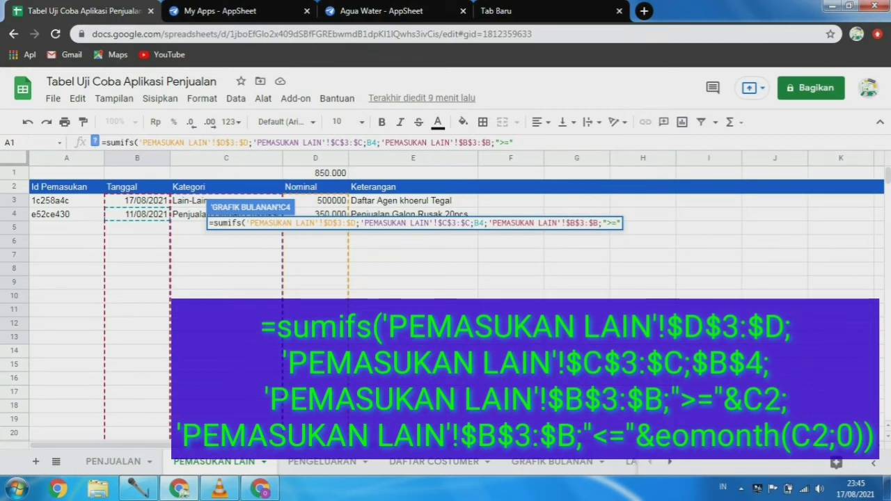
type("&")
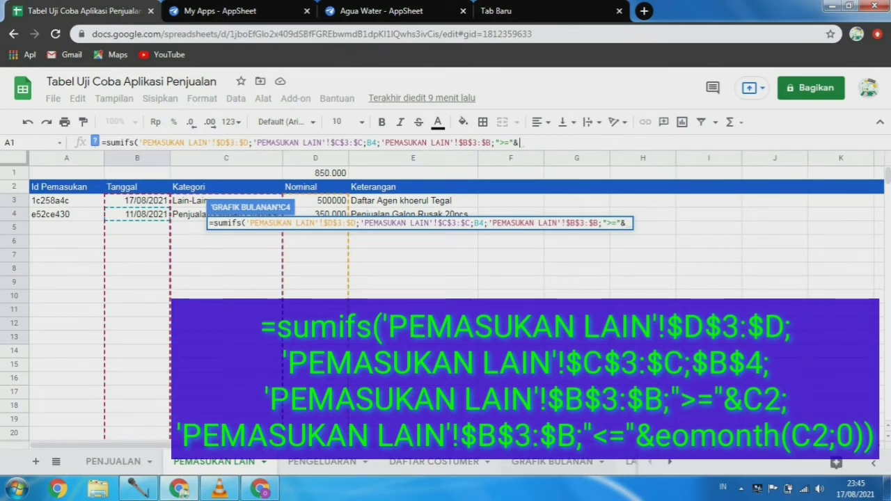
left_click(552, 461)
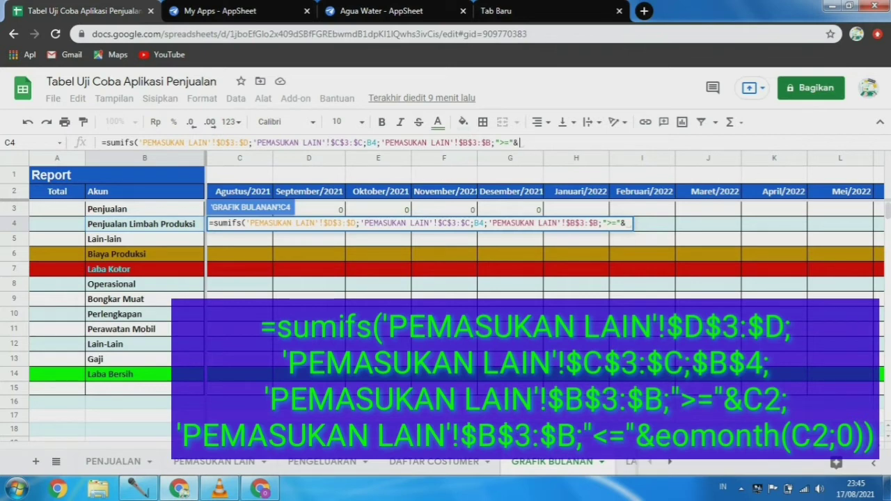
type("C2")
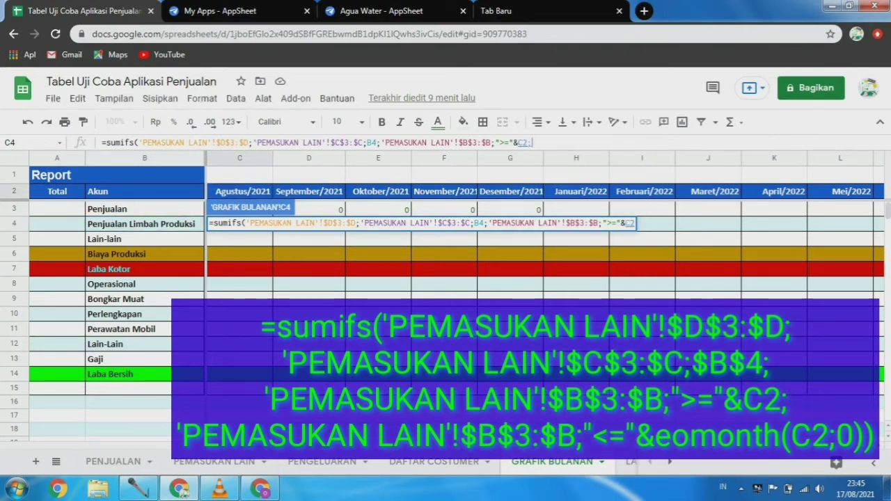
type(";")
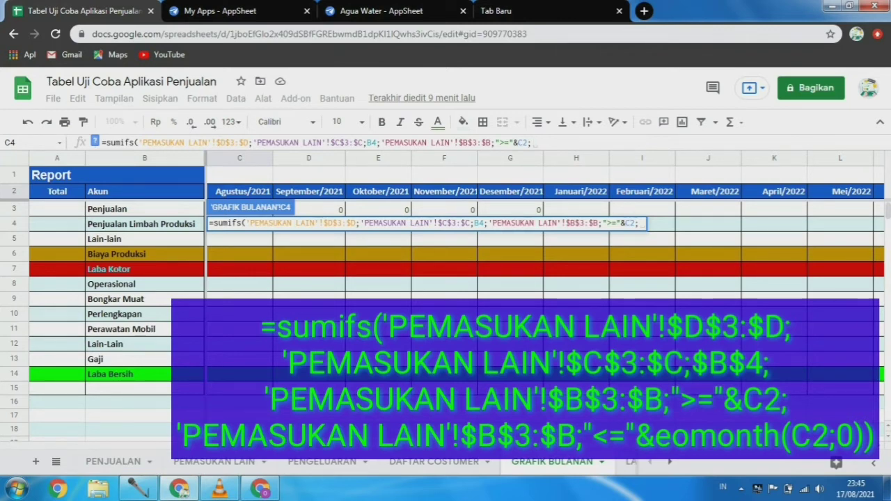
Step: Copy the Tanggal range within the formula and append it as the third criteria range, 'PEMASUKAN LAIN'!$B$3:$B, followed by a semicolon
left_click_drag(381, 143, 491, 142)
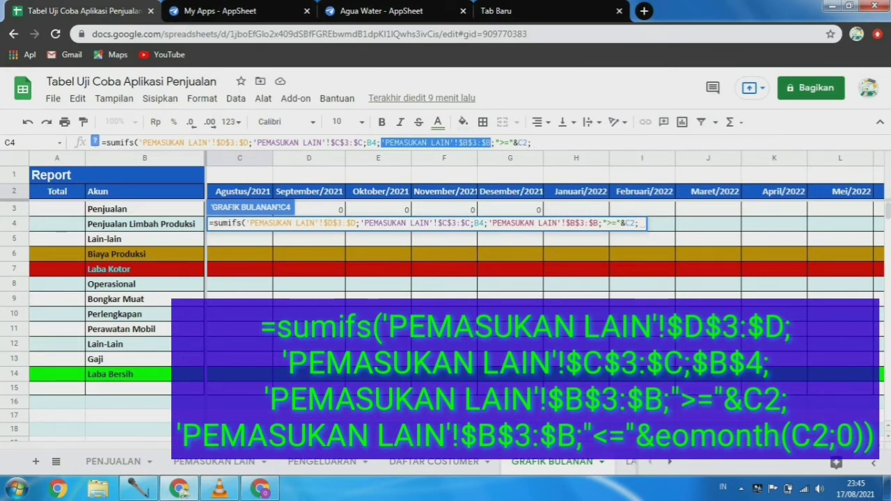
right_click(466, 145)
left_click(496, 170)
left_click(533, 143)
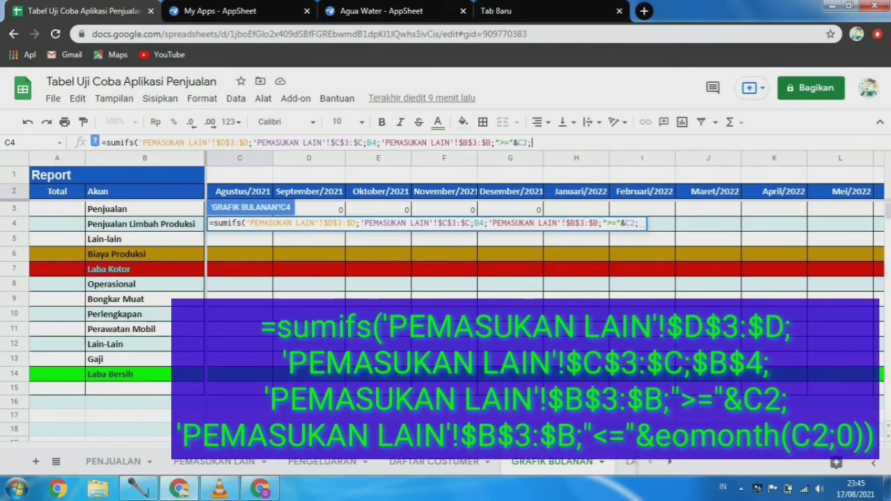
key("ctrl+v")
type(";")
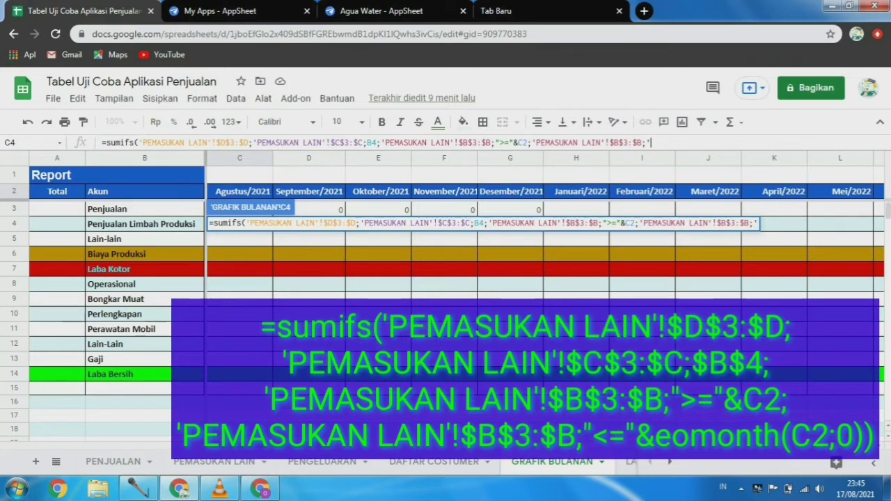
Step: Add the end-of-month criterion "<="&eomonth(C2;0), close the SUMIFS and enter the formula in C4
type("\"")
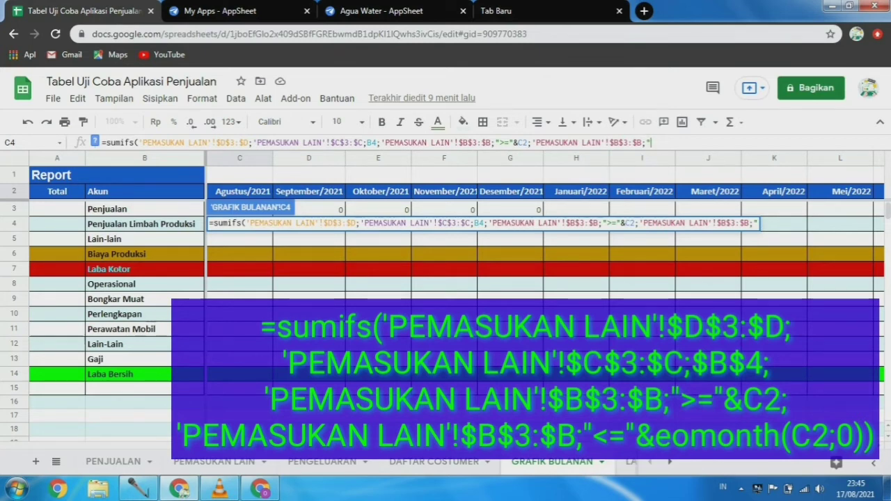
type("<")
type("=\"")
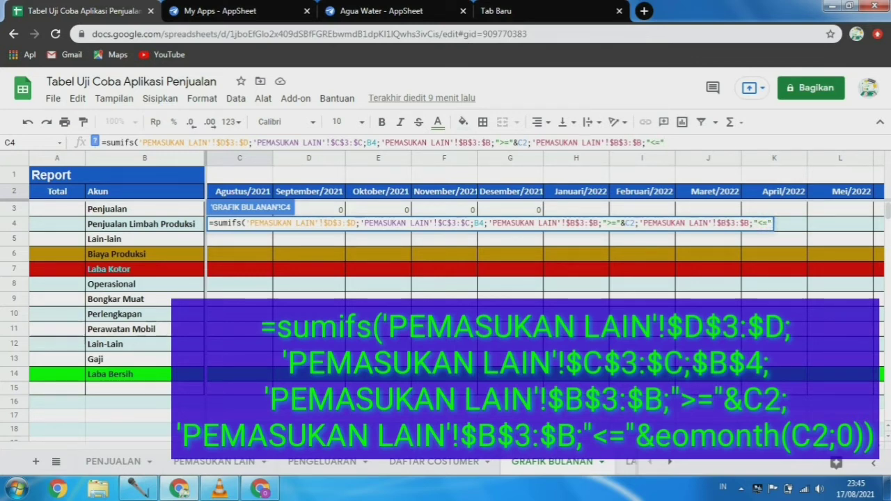
type("e")
key("BackSpace")
type("&")
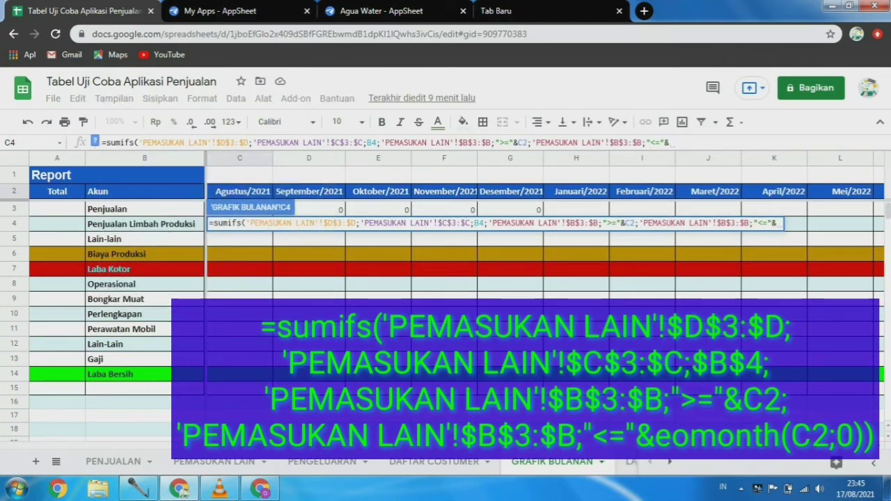
type("eomonth")
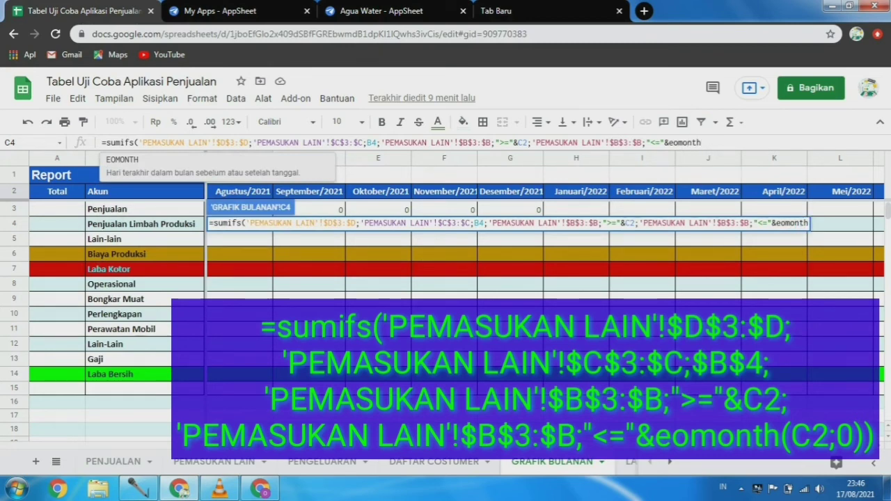
type("(")
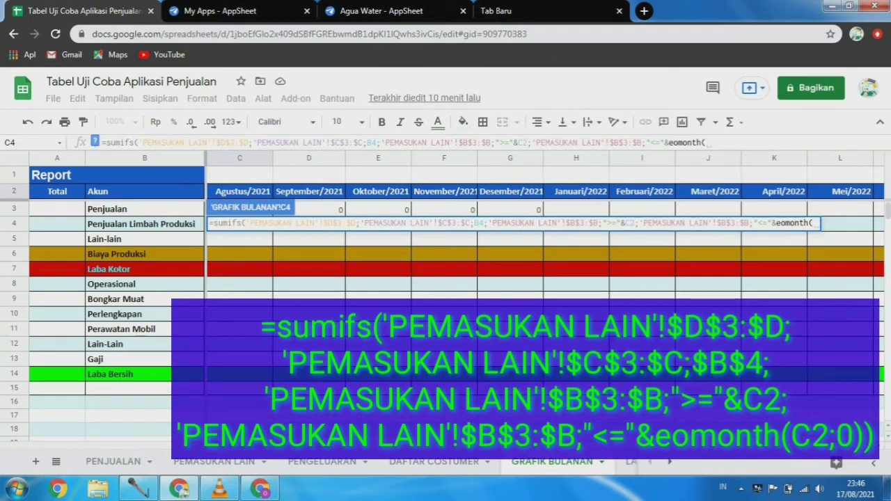
type("C2")
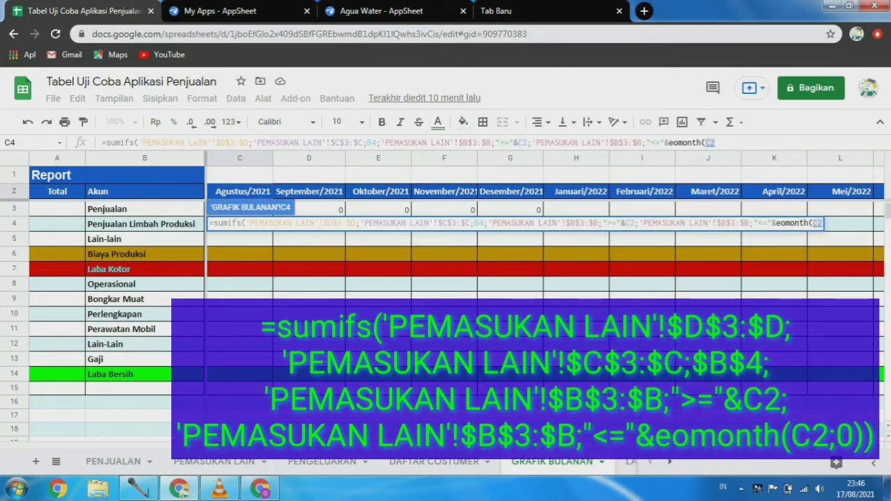
type(";0")
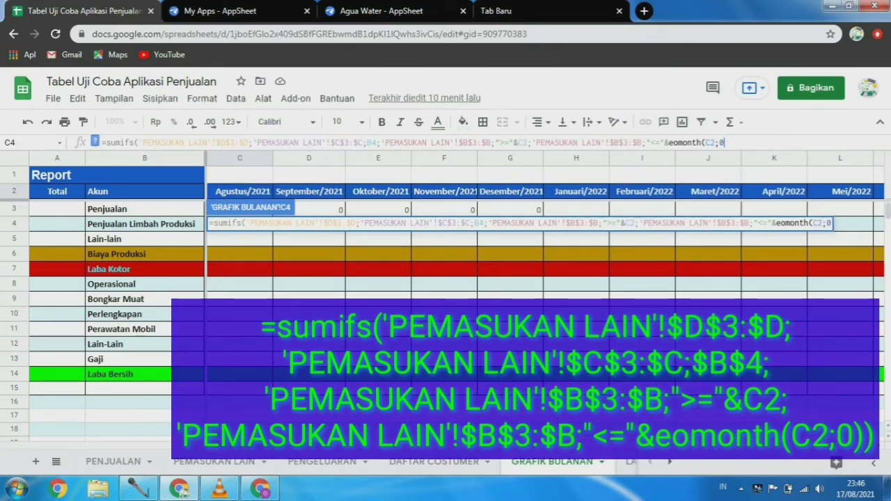
type(")")
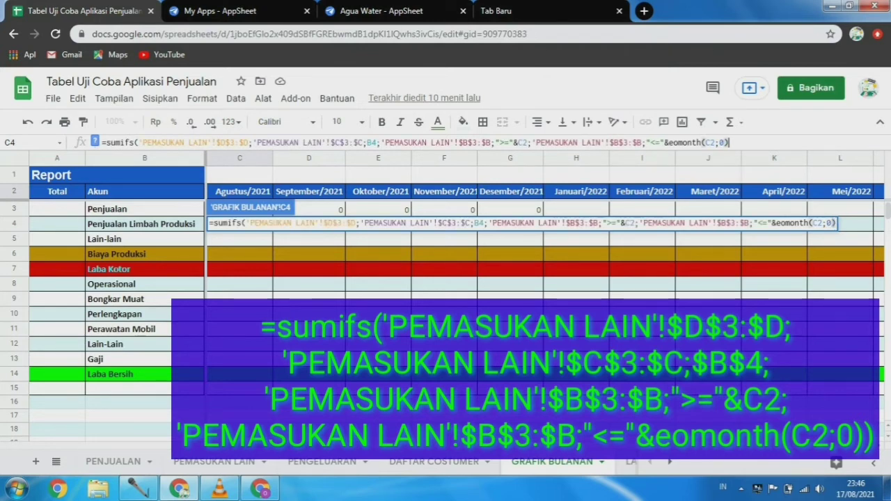
type(")")
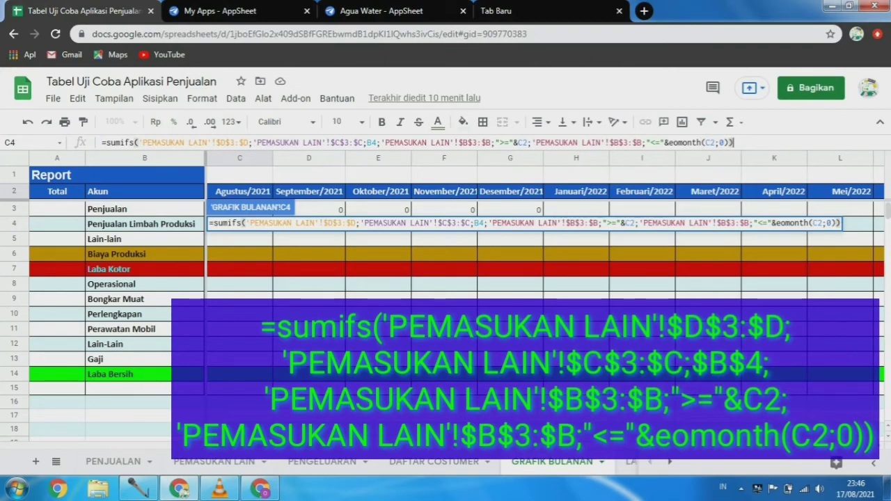
key("Return")
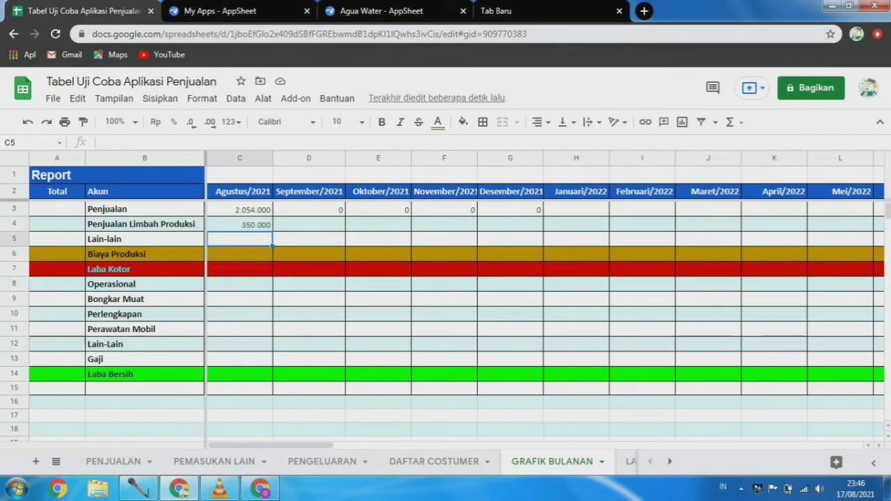
Step: Compare the C4 result for Penjualan Limbah Produksi with the matching entry in the PEMASUKAN LAIN sheet
left_click(214, 462)
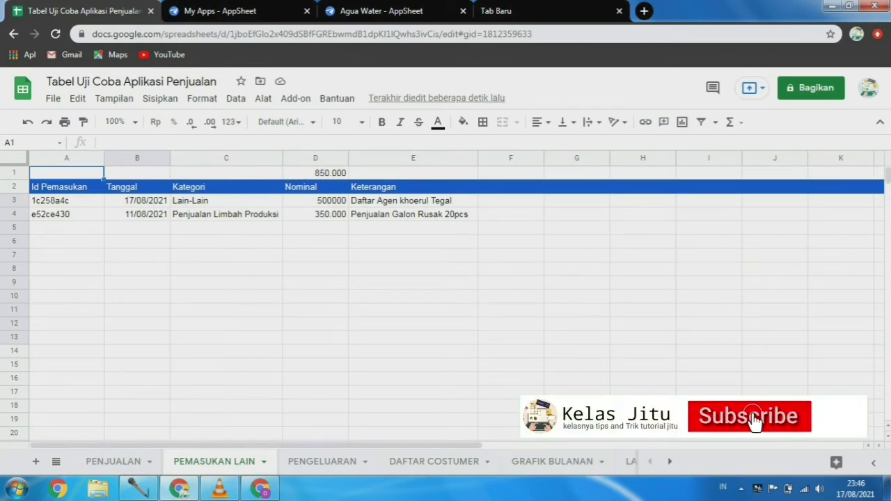
left_click(553, 461)
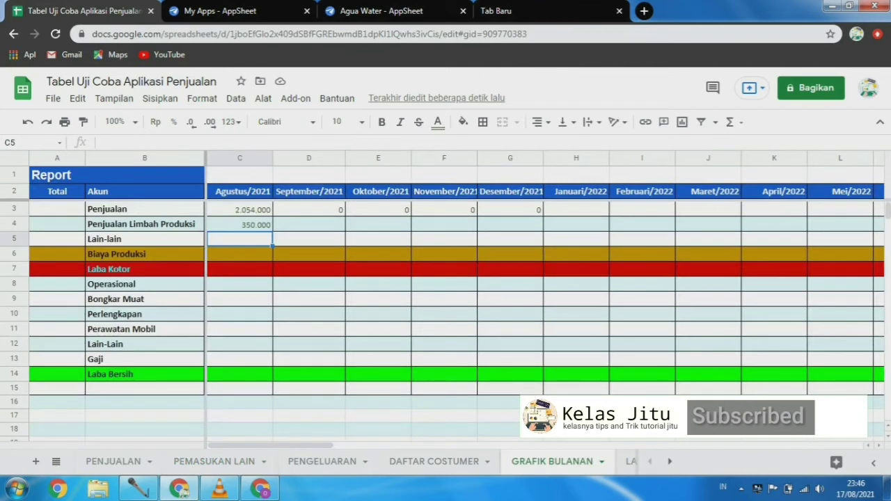
left_click(239, 224)
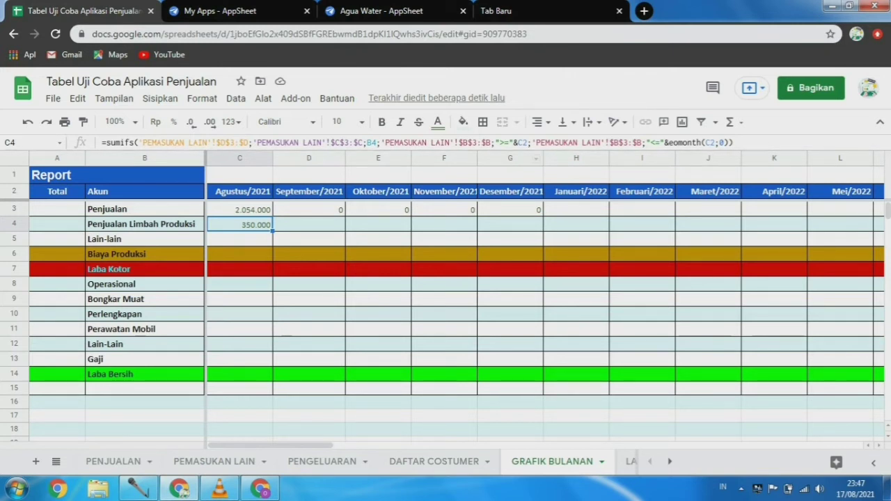
left_click(308, 239)
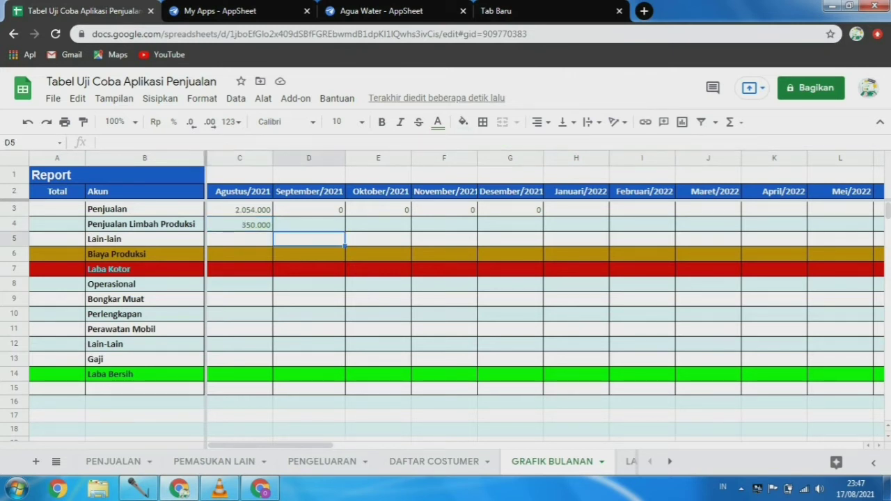
left_click(308, 329)
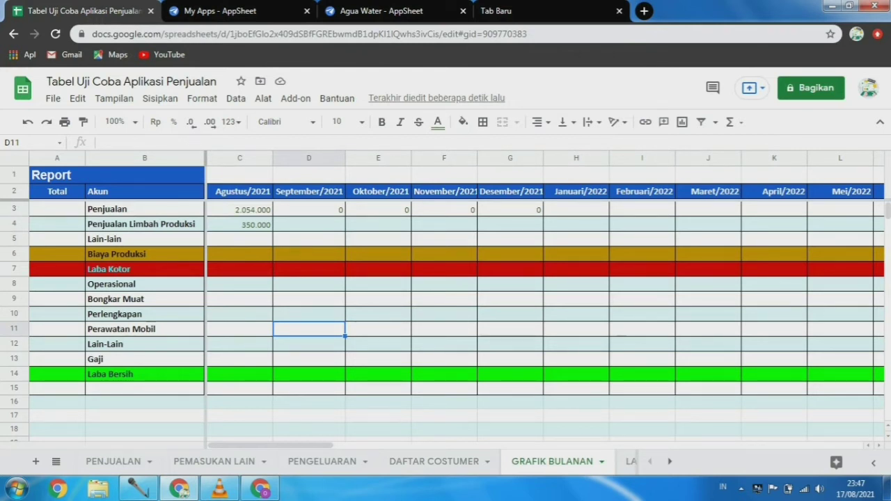
Step: Try filling the C4 formula across to D4, check the copied references and clear D4
left_click(239, 225)
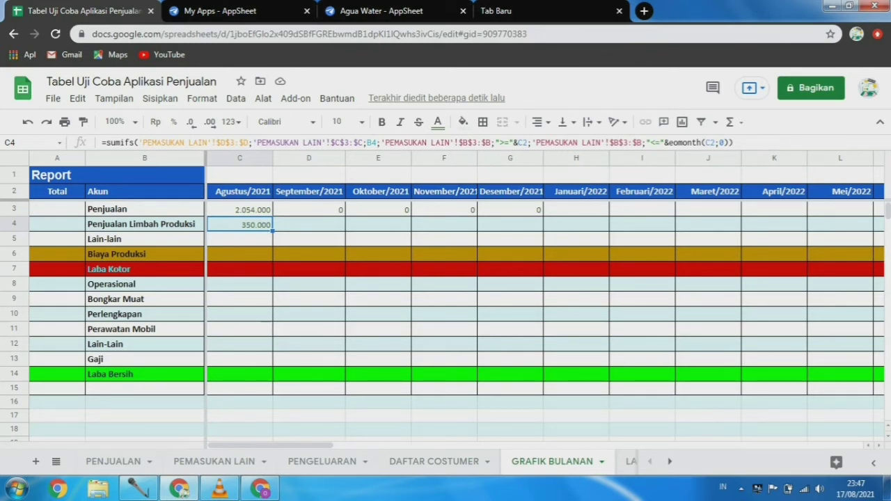
left_click_drag(272, 232, 309, 225)
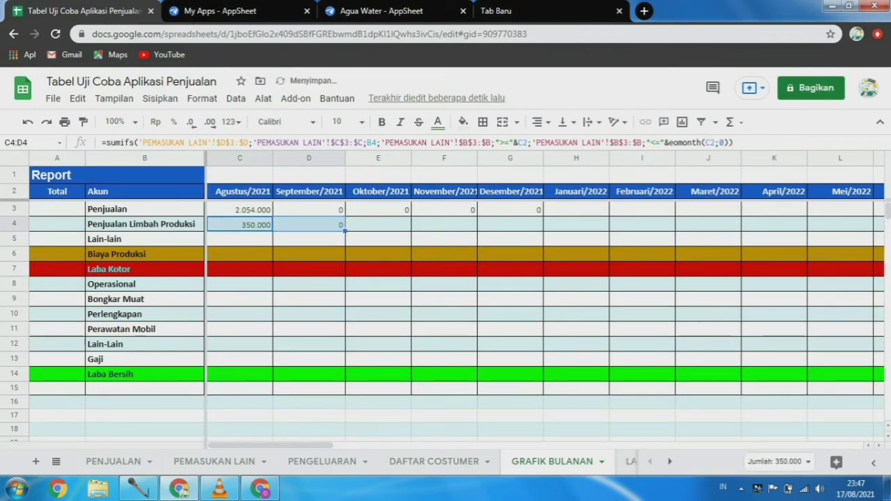
left_click(309, 225)
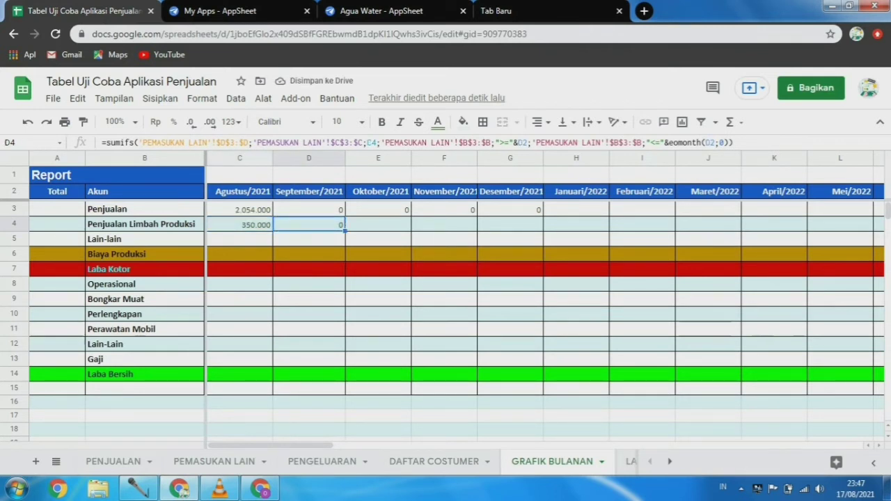
key("Delete")
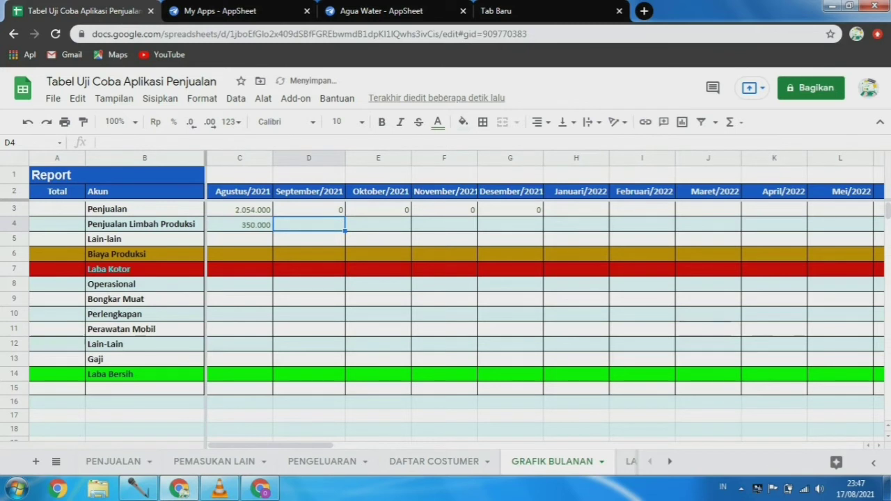
Step: Make the Kategori criterion in the C4 formula an absolute reference, $B$4
left_click(240, 225)
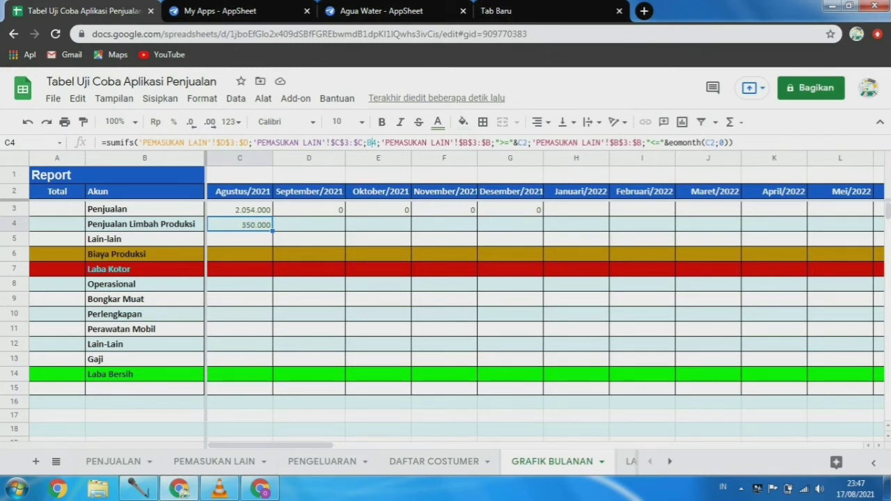
key("Return")
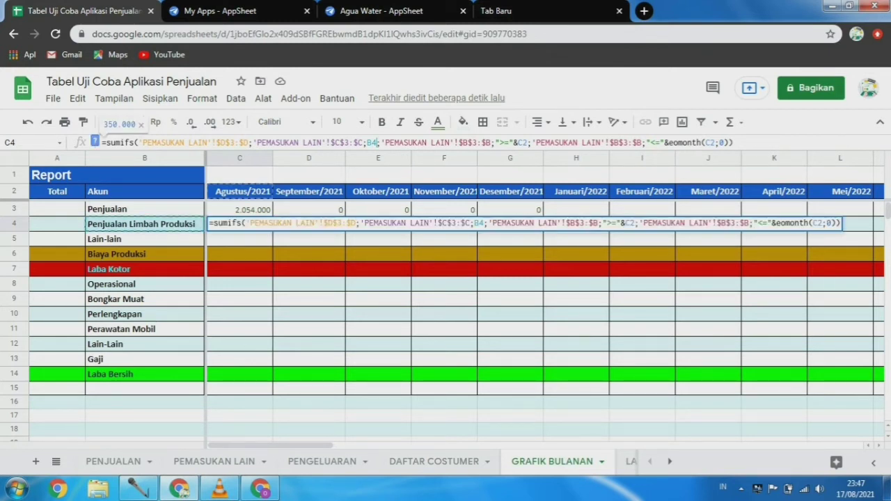
type("$B$")
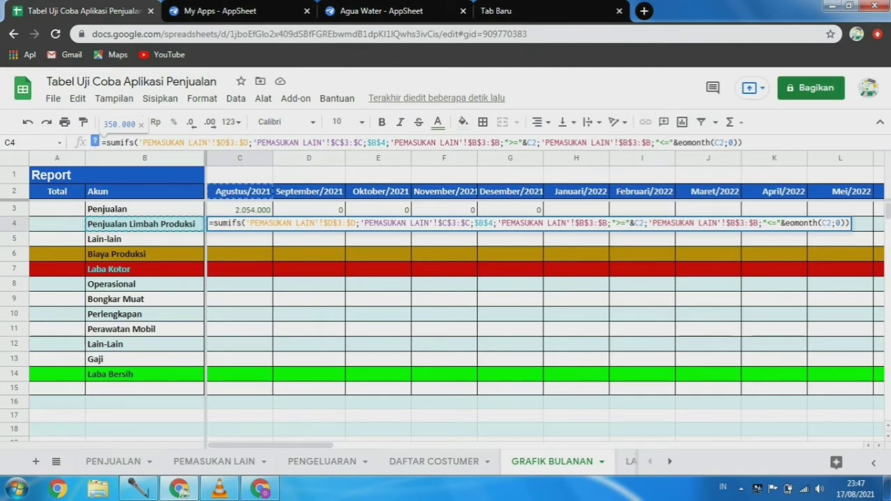
key("Return")
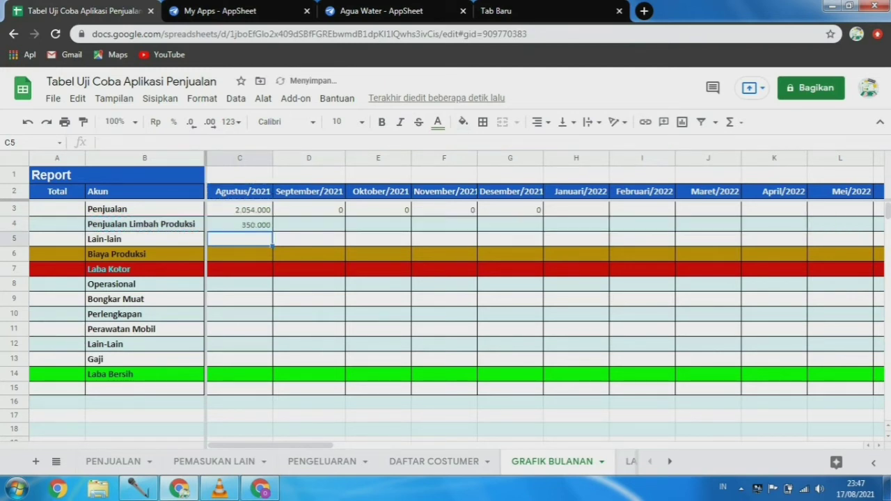
Step: Fill the C4 formula across to G4 for Desember/2021 and open the PEMASUKAN LAIN sheet
left_click(240, 224)
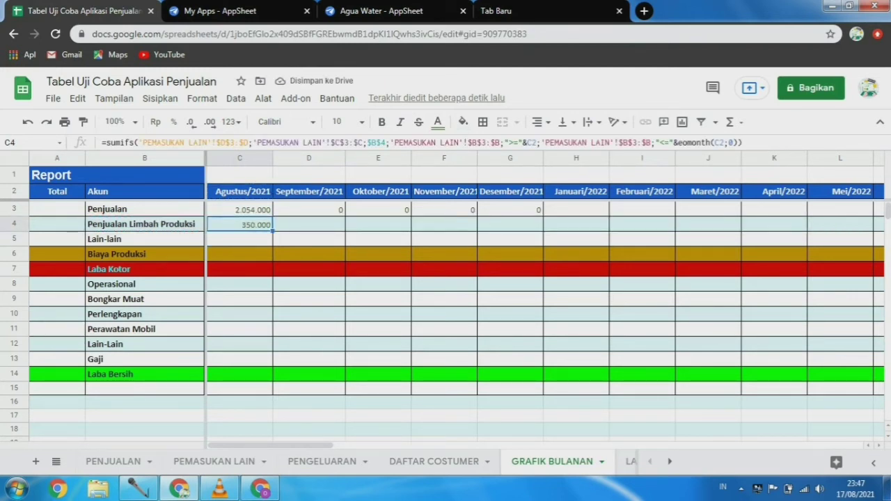
left_click_drag(272, 231, 542, 226)
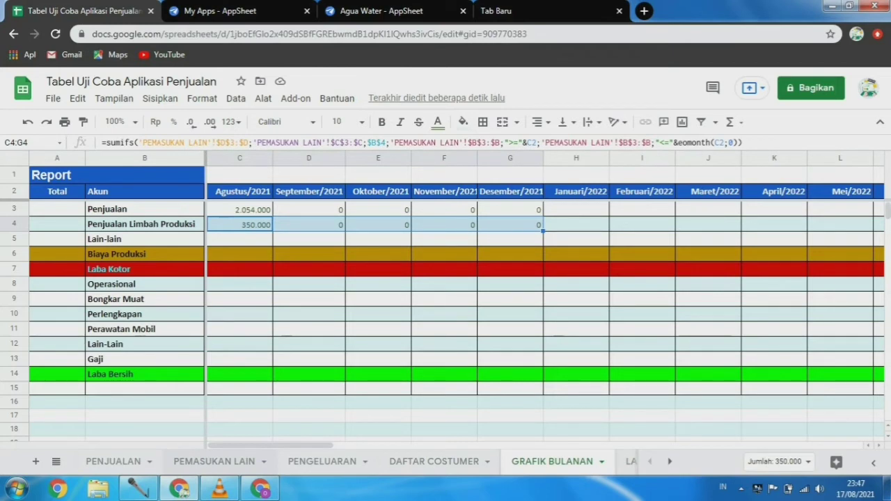
left_click(214, 462)
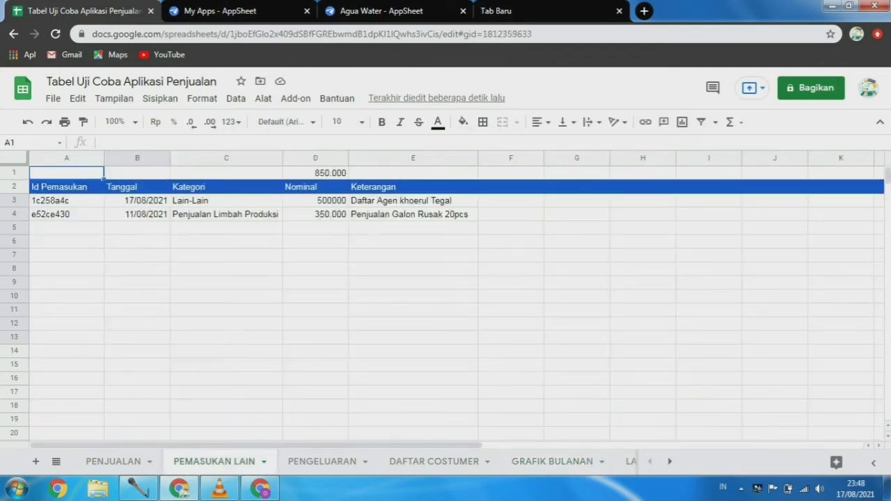
Step: Begin a SUMIFS formula in C5 of GRAFIK BULANAN for Lain-lain, using the open-ended Nominal range 'PEMASUKAN LAIN'!D3:D as the sum range
left_click(553, 462)
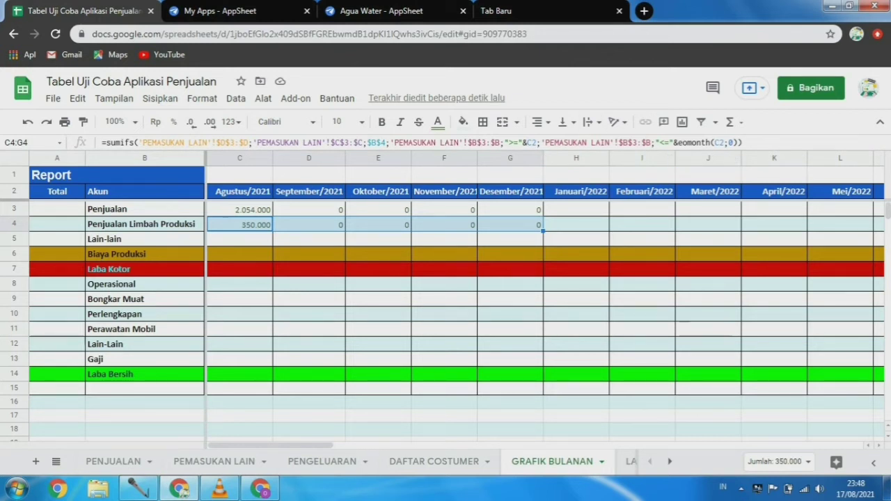
left_click(240, 239)
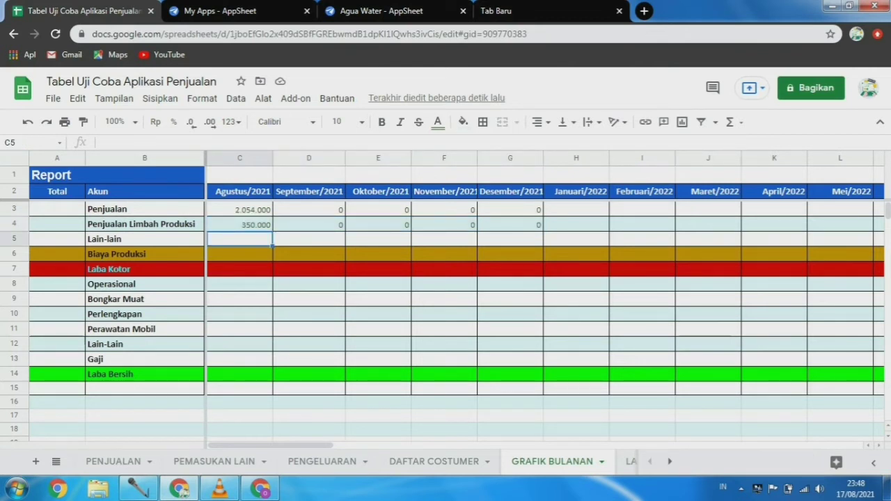
type("=")
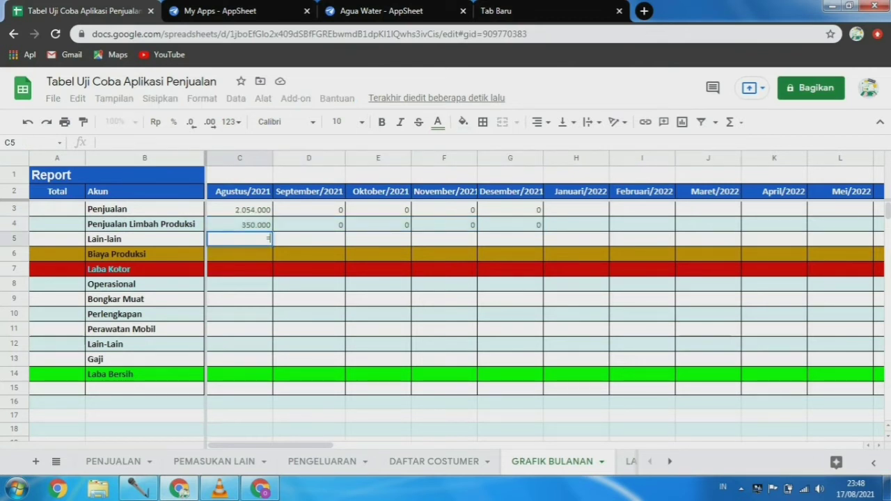
type("sumi")
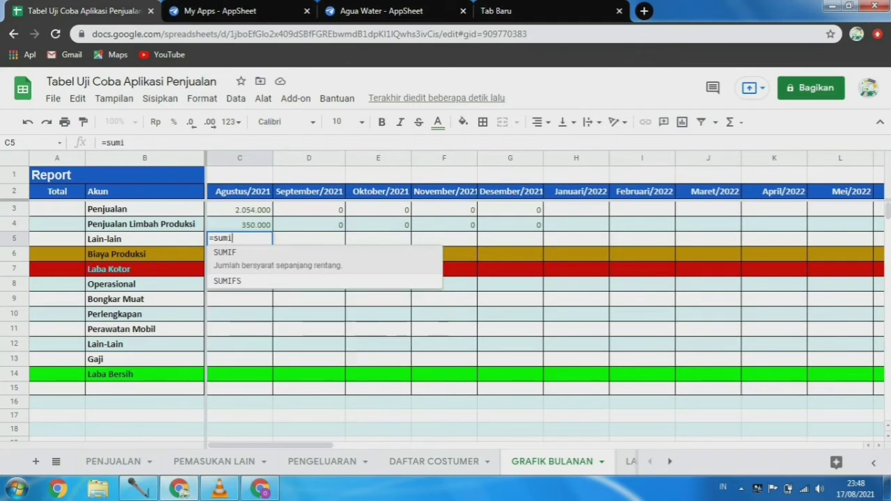
type("fs")
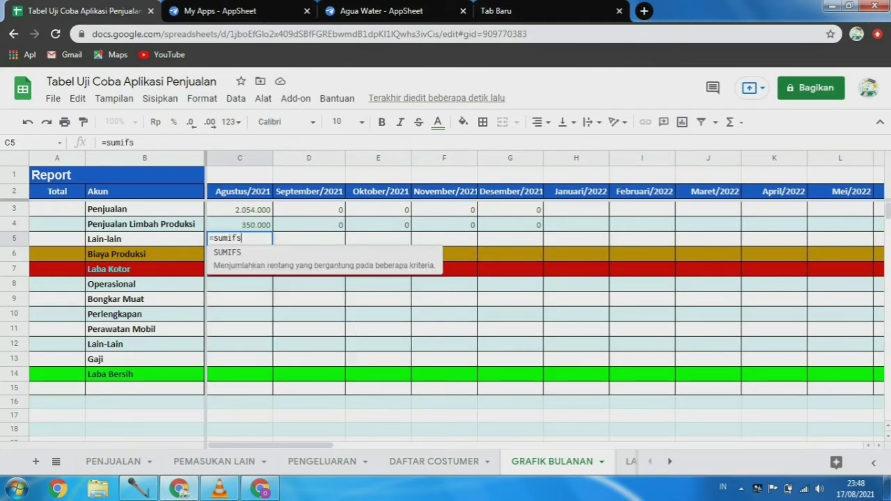
type("(")
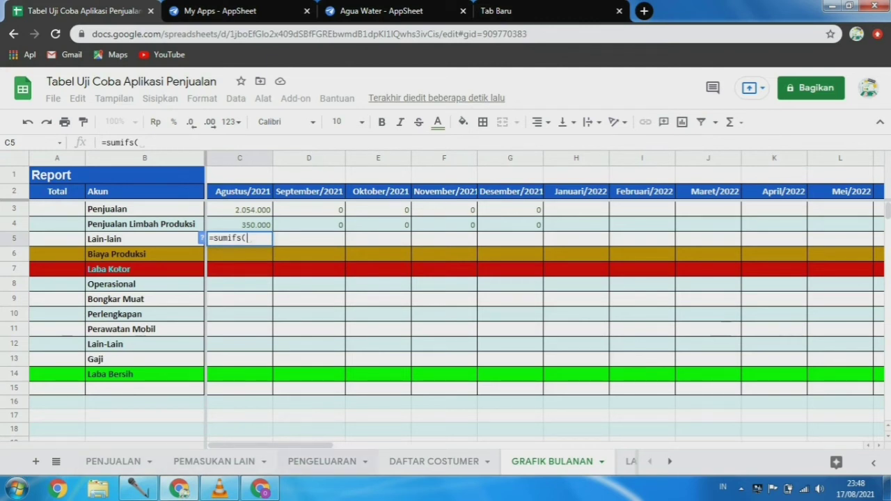
left_click(214, 462)
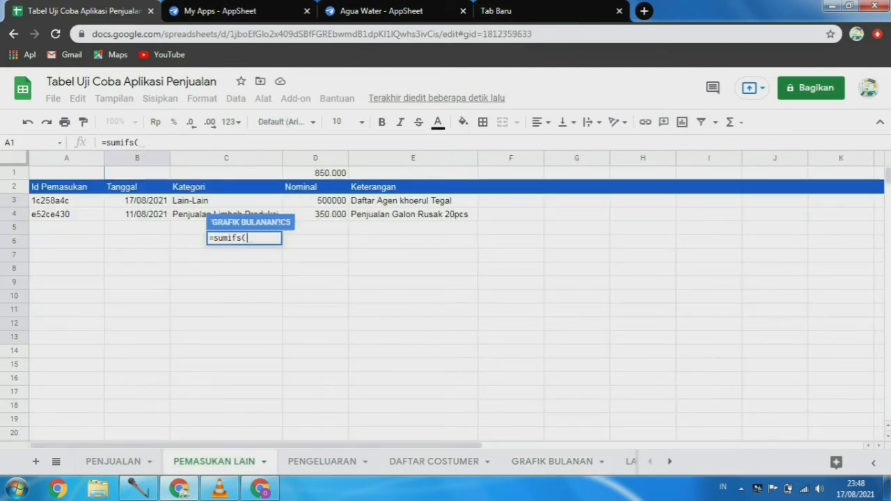
left_click_drag(315, 200, 316, 254)
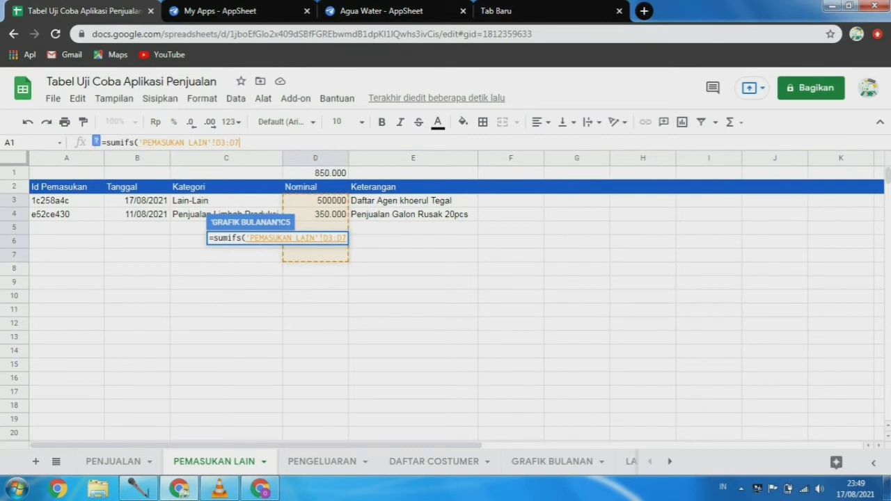
key("BackSpace")
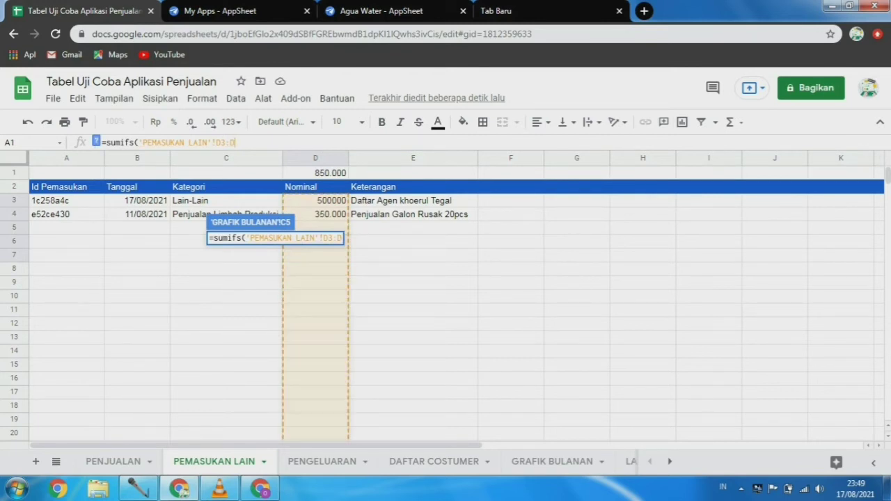
Step: In the C5 SUMIFS formula, make the sum range absolute as 'PEMASUKAN LAIN'!$D$3:$D and match 'PEMASUKAN LAIN'!$C$3:$C against B5 of GRAFIK BULANAN
key("F4")
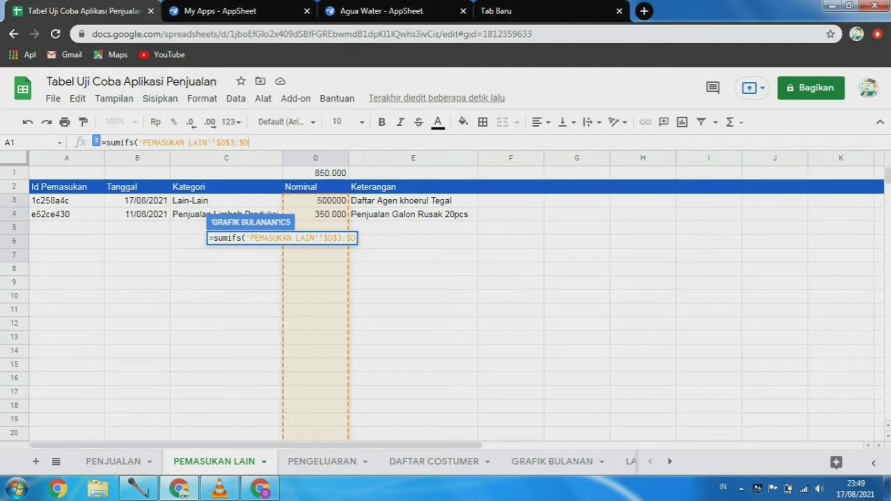
type(",")
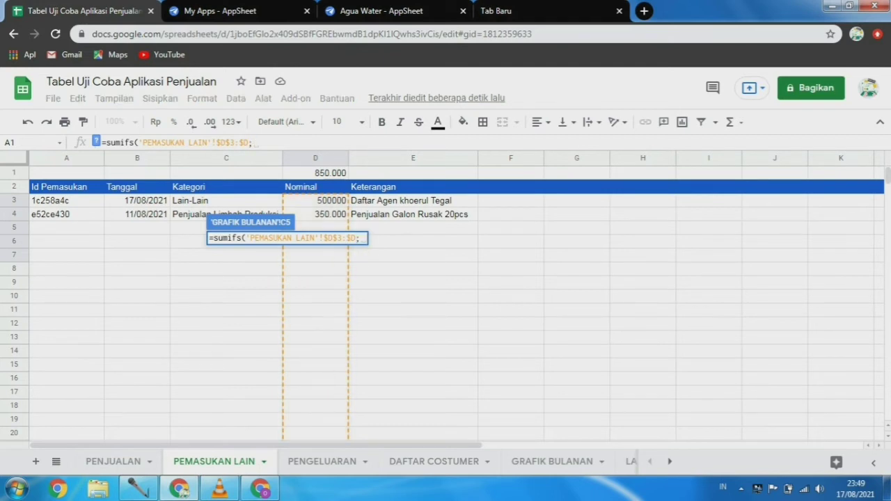
left_click_drag(227, 201, 226, 282)
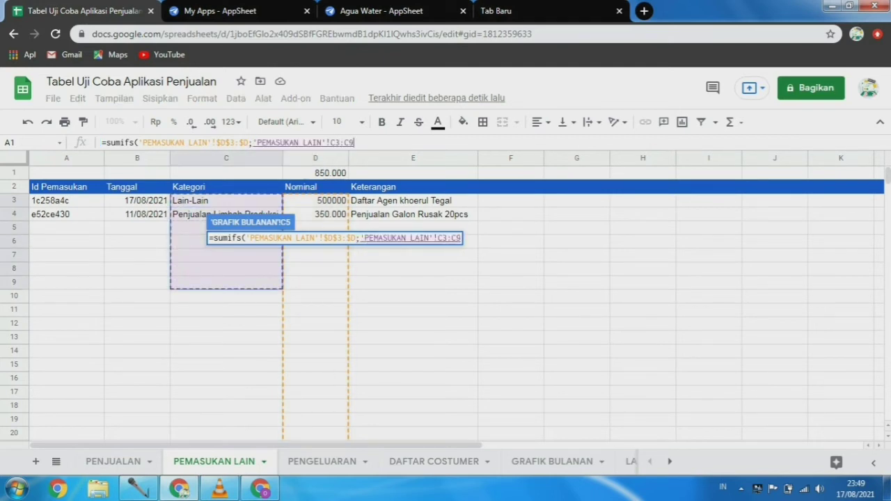
key("BackSpace")
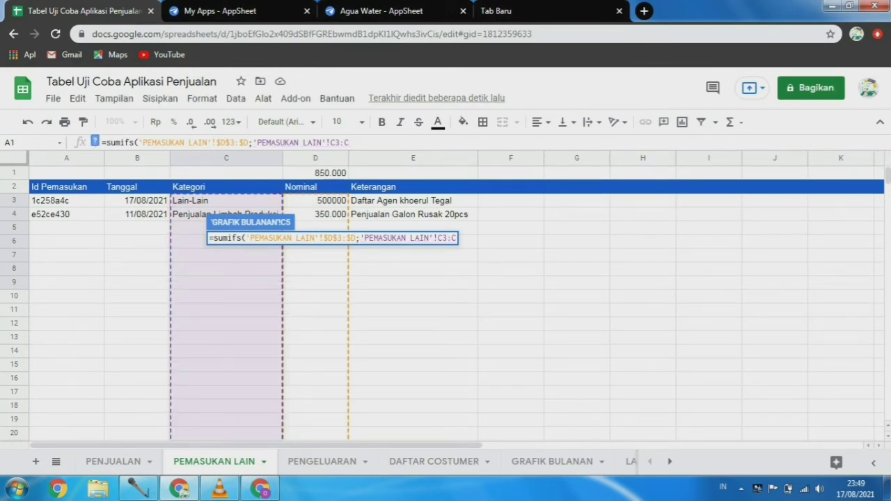
key("F4")
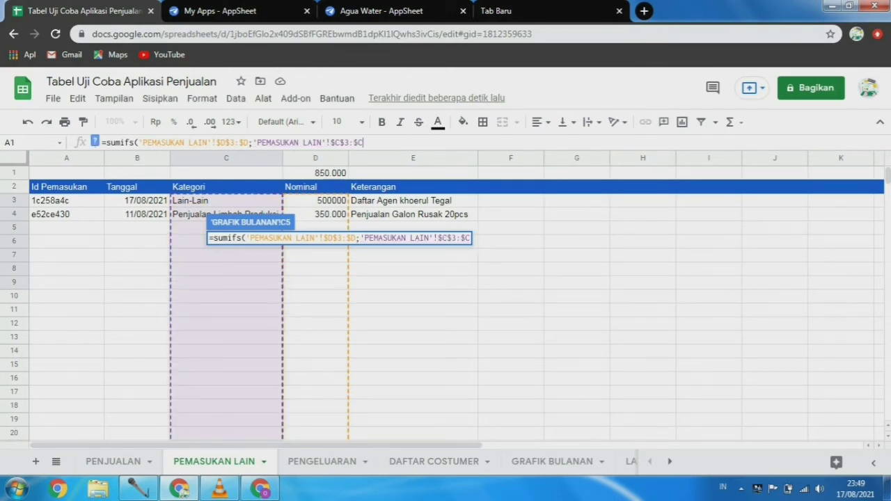
type(";")
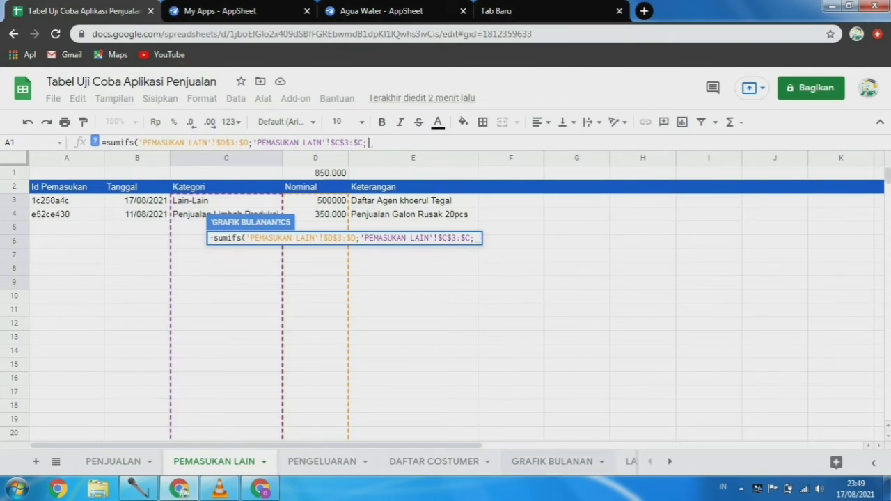
left_click(551, 462)
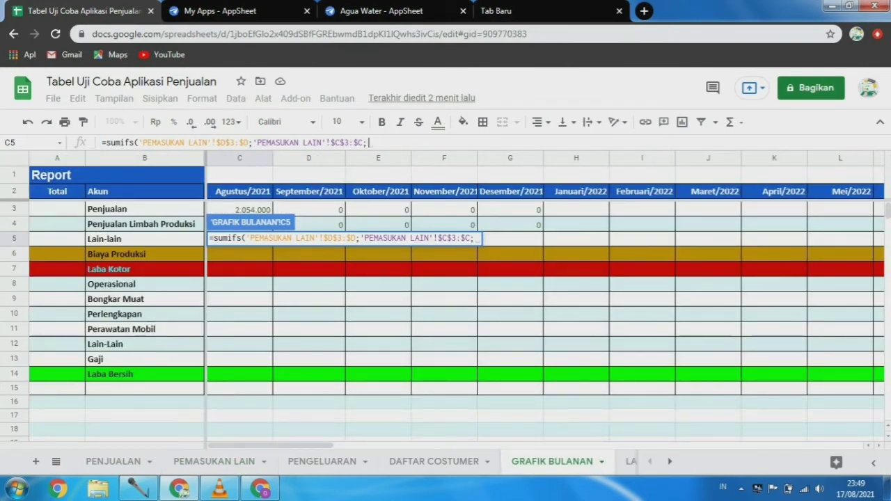
left_click(144, 239)
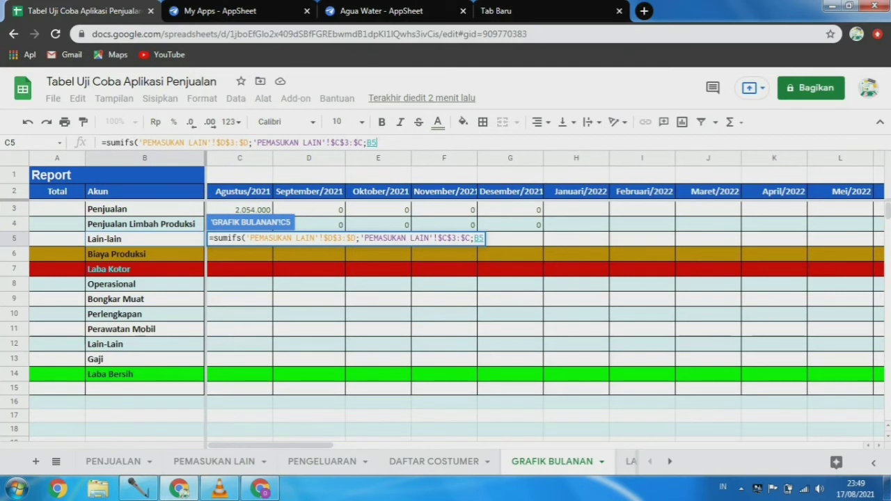
type(";")
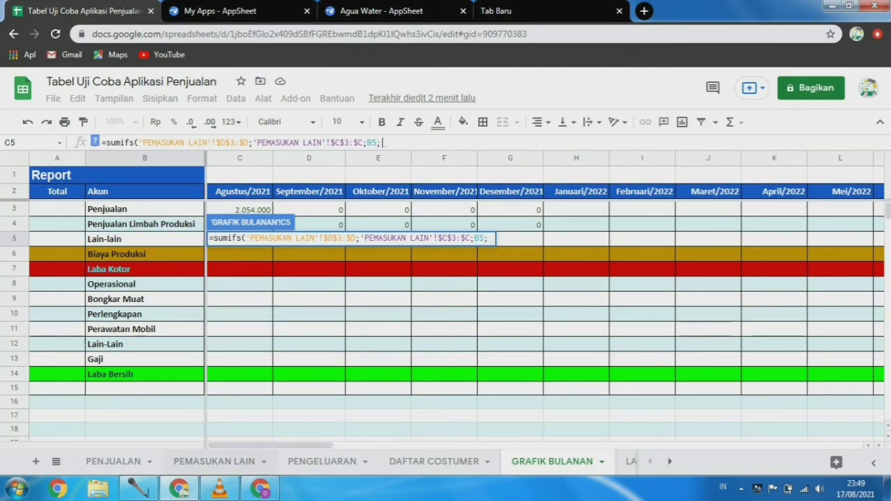
Step: Add a start-date condition to the C5 formula, testing 'PEMASUKAN LAIN'!$B$3:$B against ">="&C2
key("ctrl+shift+Page_Up")
key("ctrl+shift+Page_Up")
key("ctrl+shift+Page_Up")
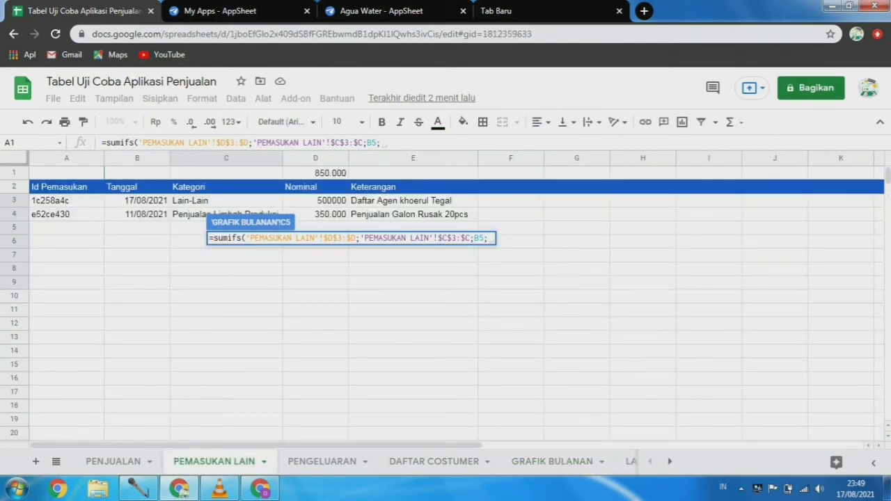
left_click_drag(137, 200, 137, 351)
key("BackSpace")
key("BackSpace")
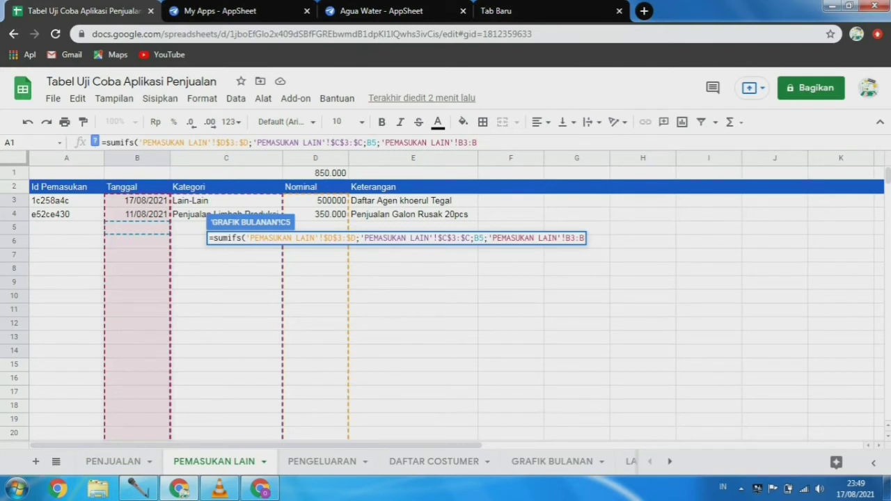
key("F4")
type(";")
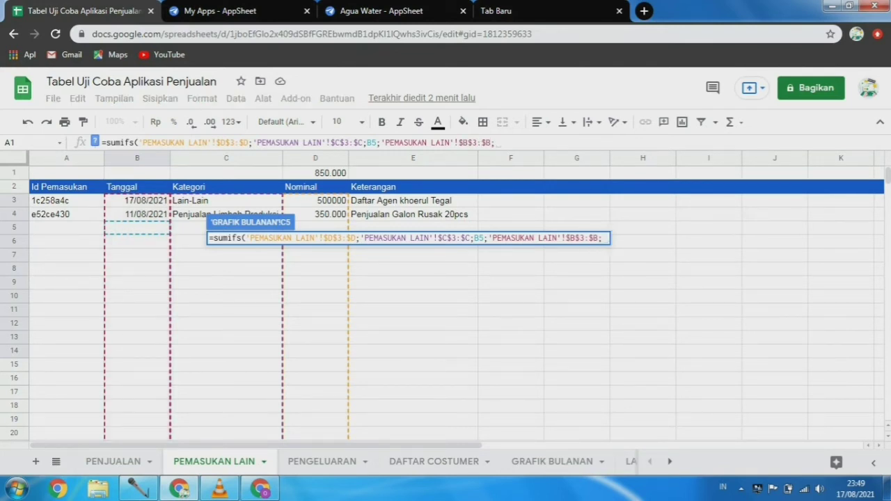
type("\"")
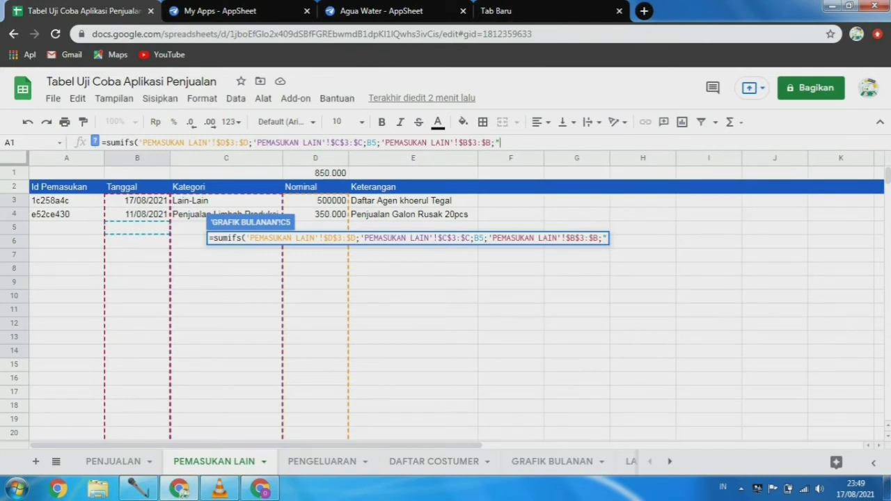
type(">=\"&")
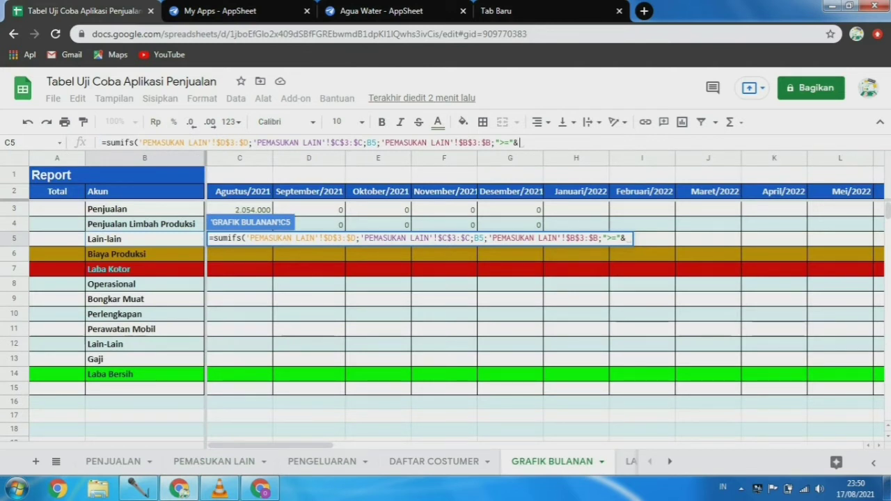
type("C2")
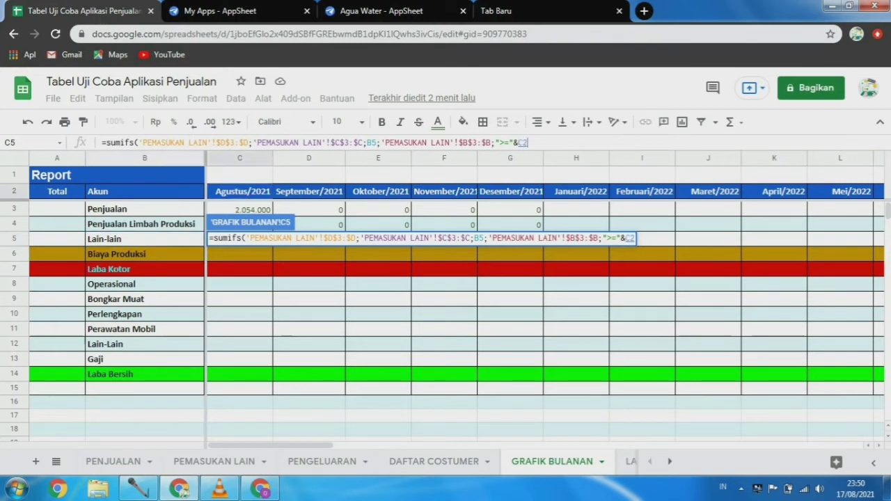
type(";")
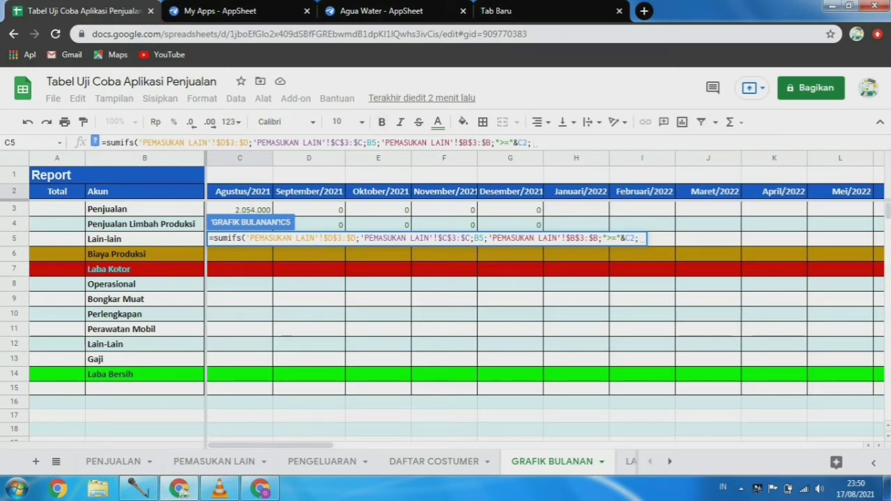
Step: Reuse the 'PEMASUKAN LAIN'!$B$3:$B date range as another criteria range at the end of the C5 formula
left_click_drag(381, 142, 491, 142)
key("ctrl+c")
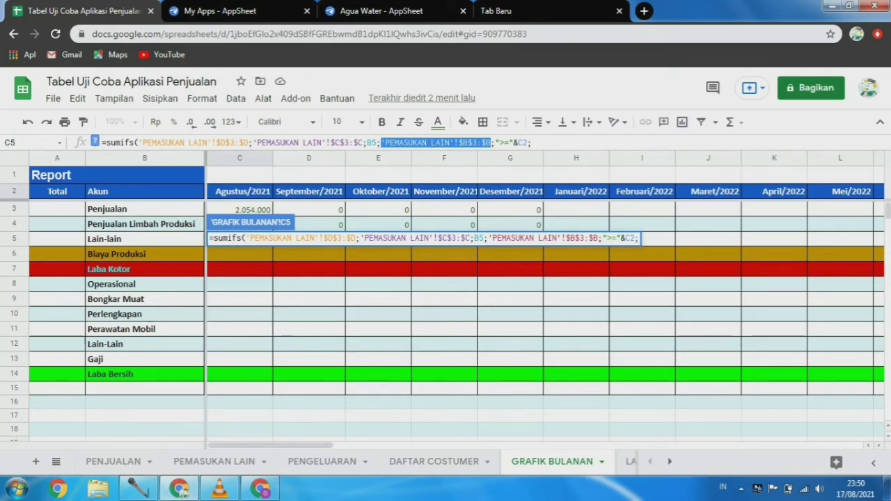
left_click(533, 142)
key("ctrl+v")
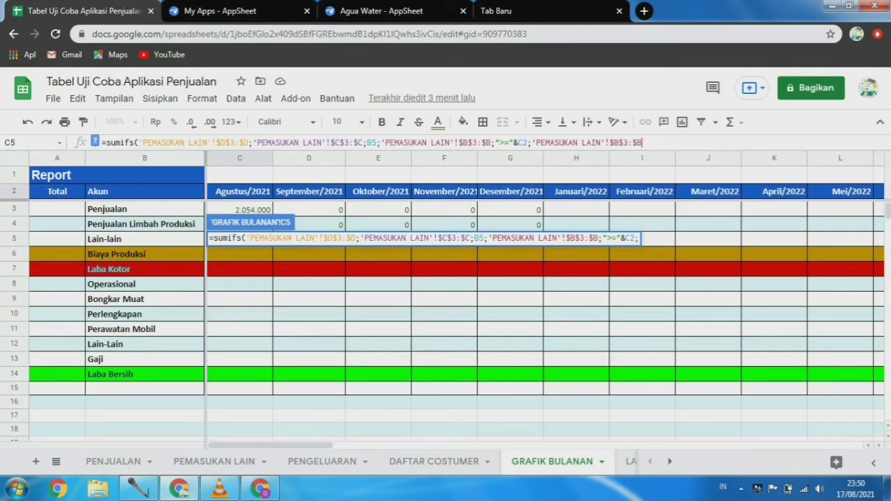
type(";")
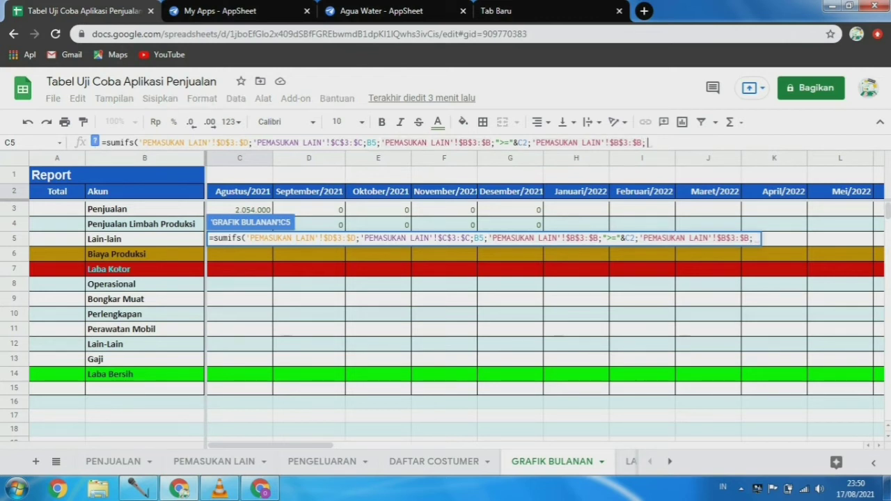
Step: Complete the C5 formula with the end-date criterion "<="&eomonth(C2;0) and check the result against the PEMASUKAN LAIN entries
type("\"")
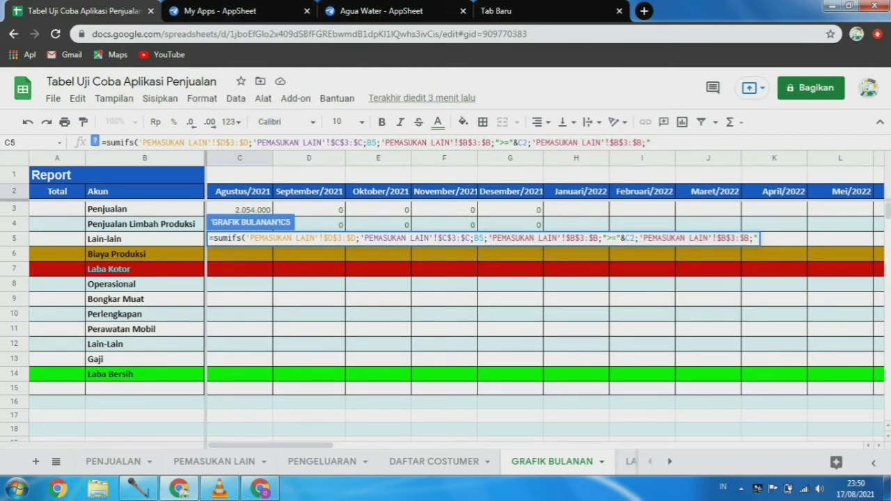
type("<=\"&")
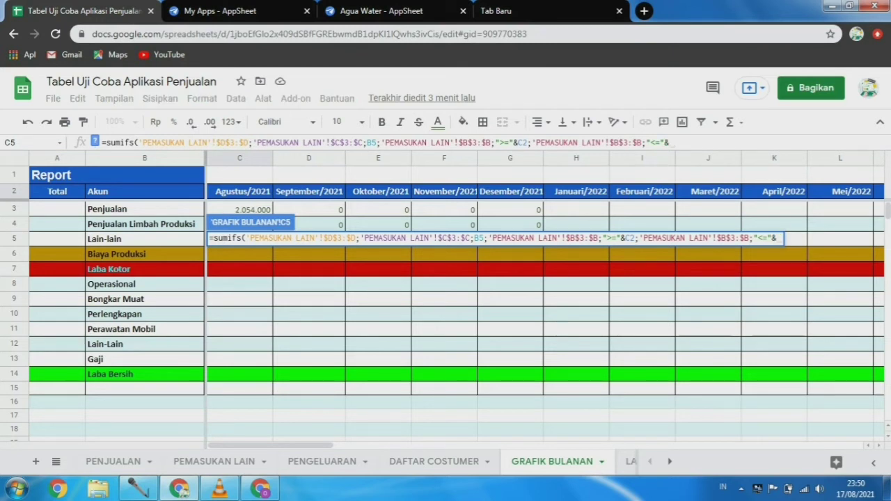
type("eomonth")
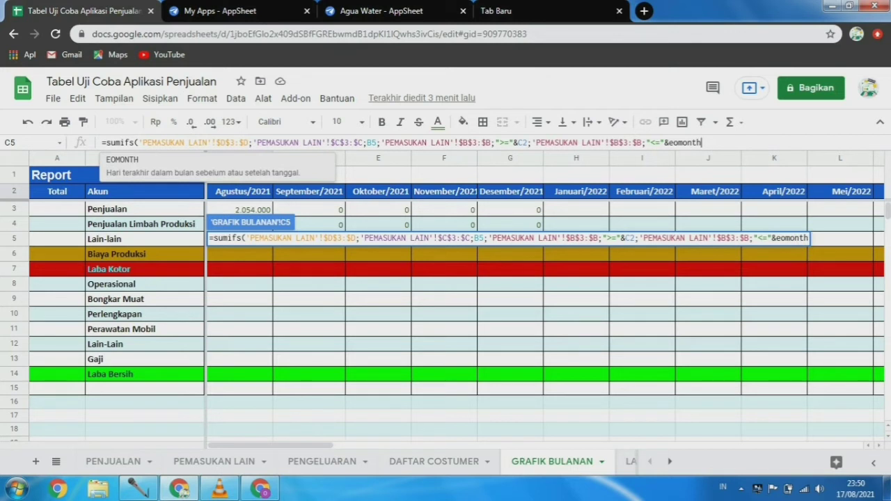
type("(")
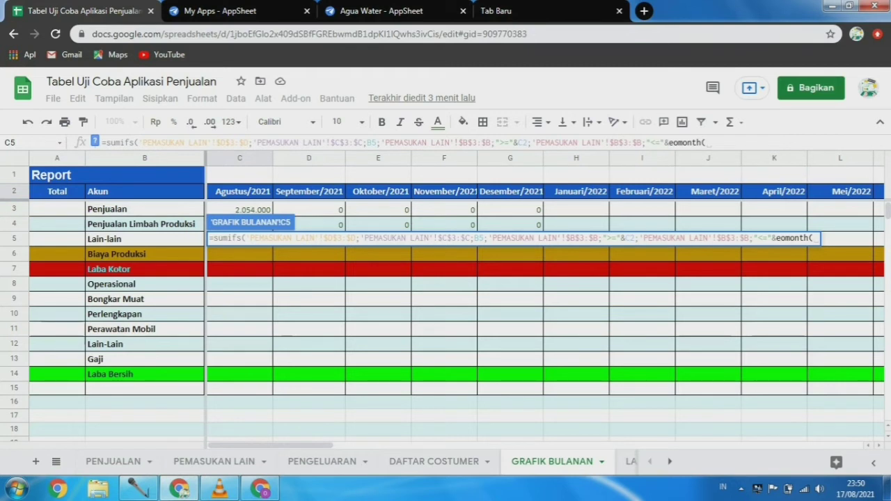
type("C2;0")
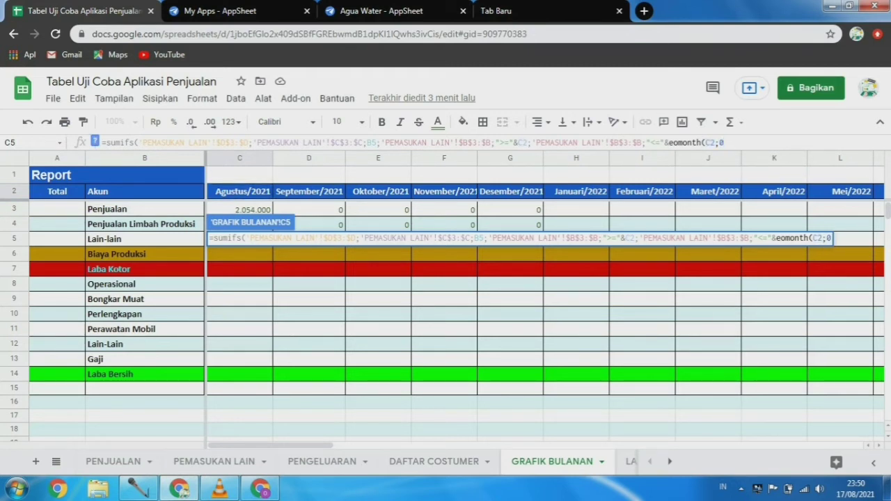
type("))")
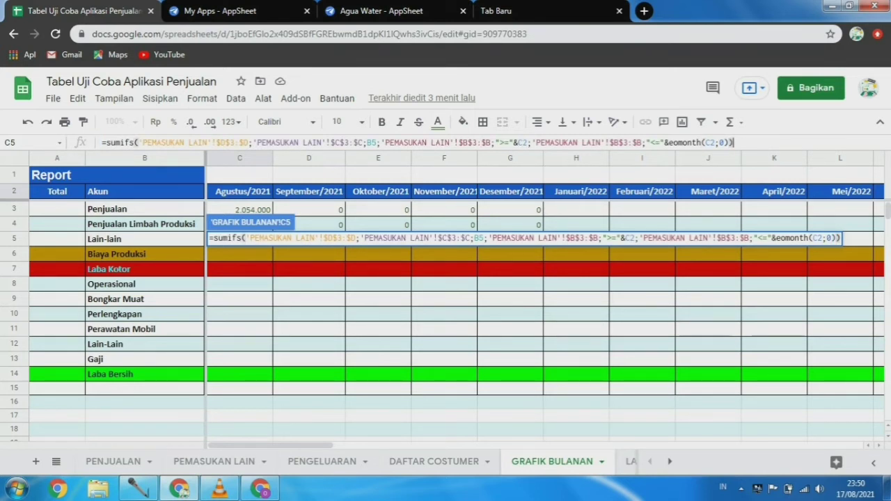
key("Return")
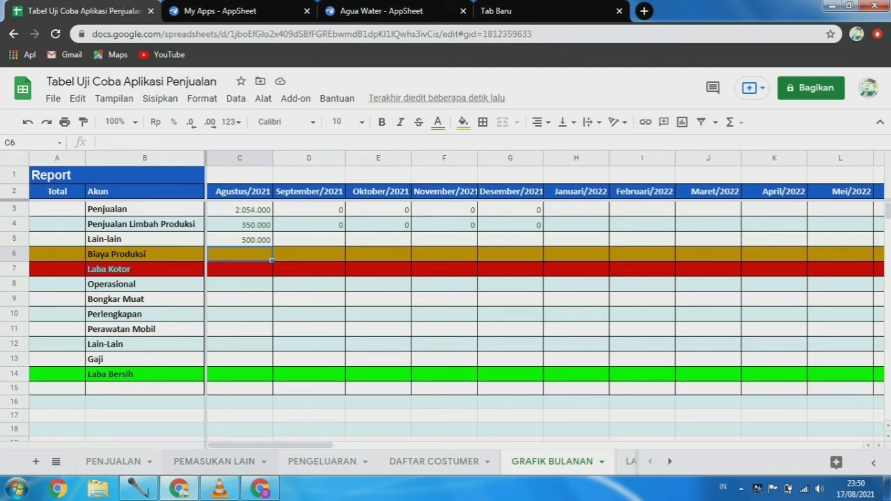
left_click(214, 461)
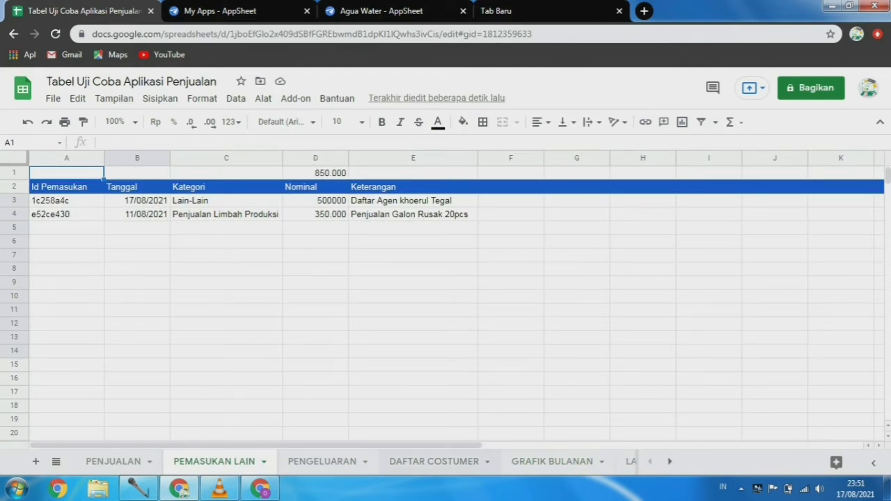
left_click(552, 462)
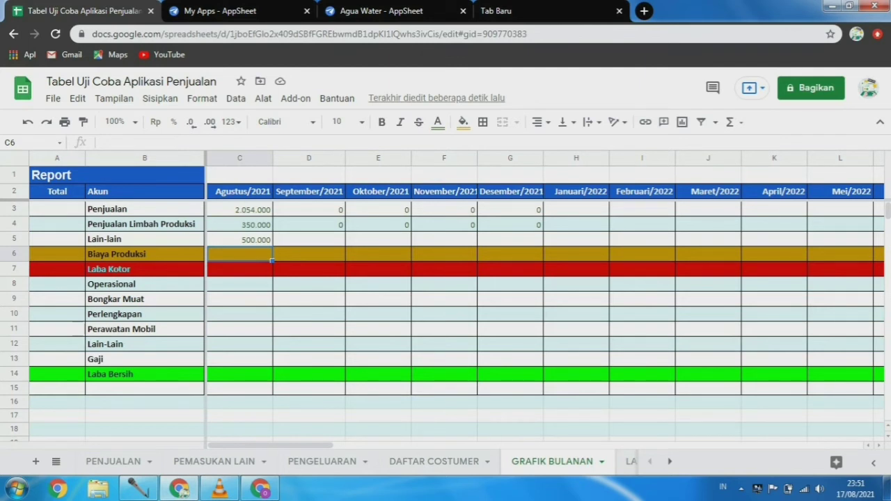
Step: Start a SUMIFS formula in C6 of GRAFIK BULANAN with the absolute sum range PENGELUARAN!$D$3:$D
type("=su")
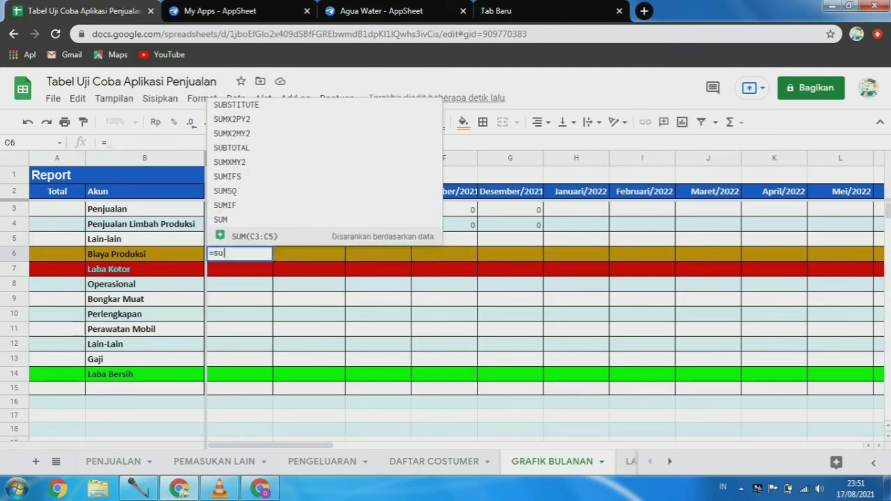
type("mifs")
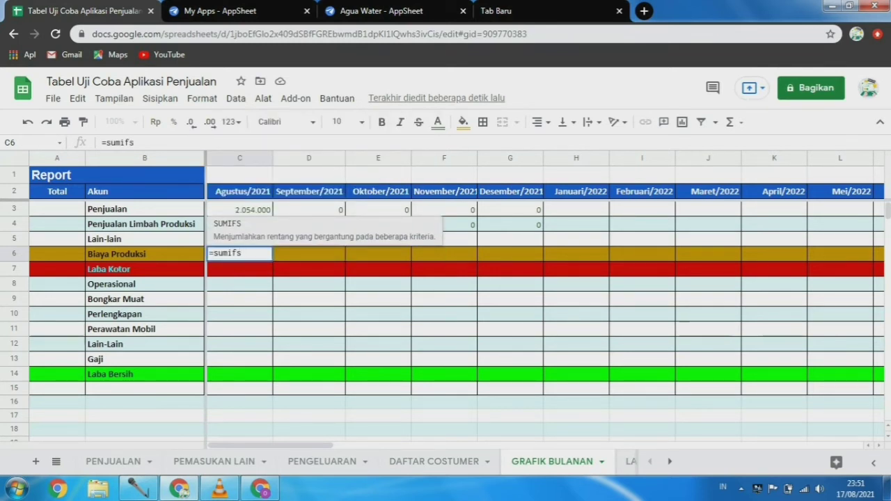
type("(")
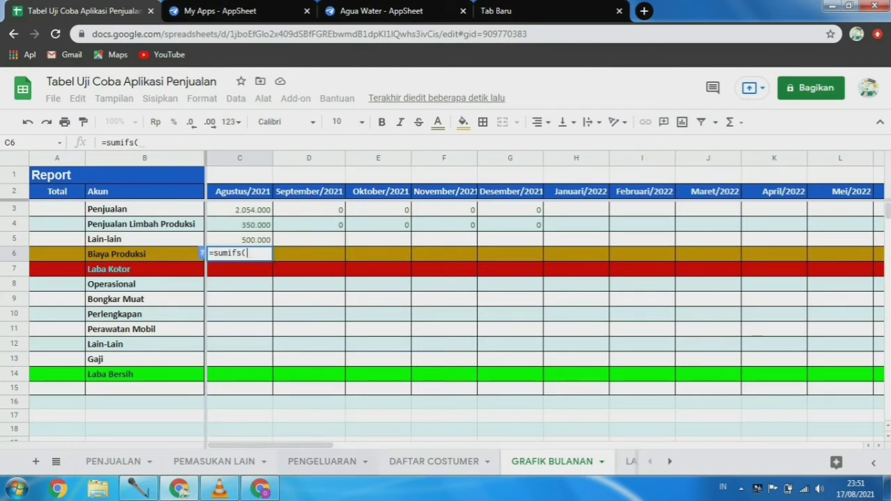
left_click(321, 462)
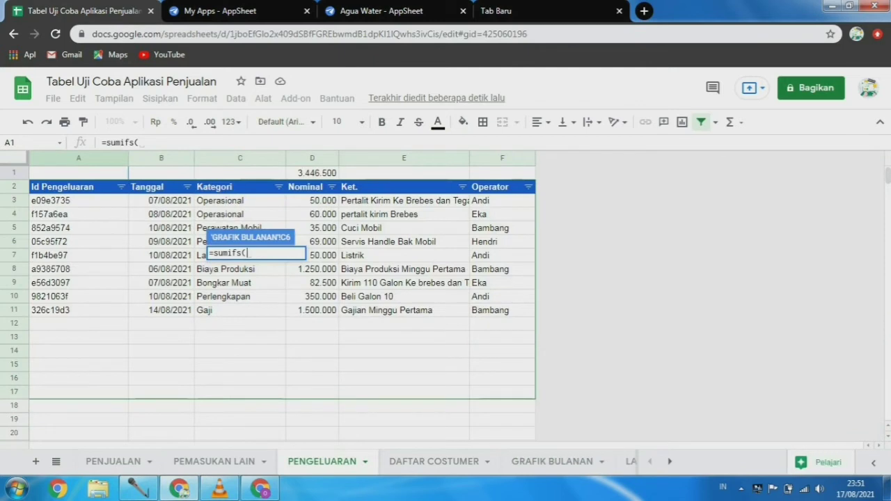
left_click_drag(312, 200, 312, 337)
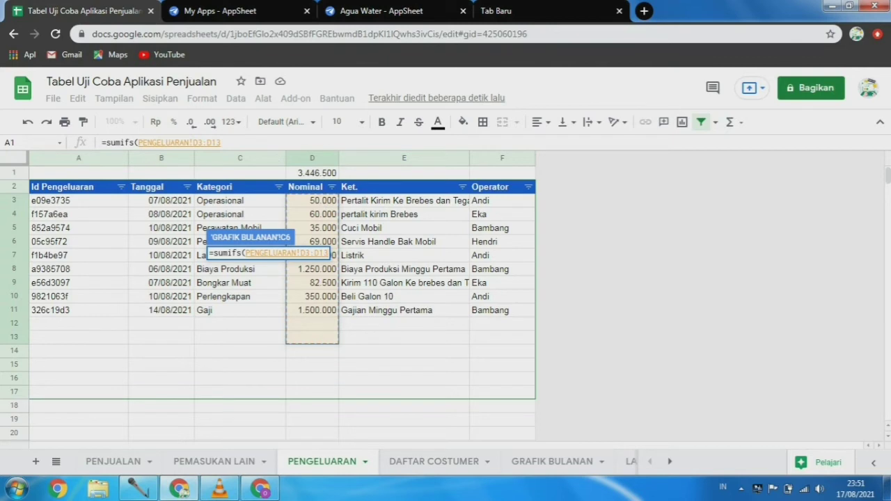
key("BackSpace")
key("BackSpace")
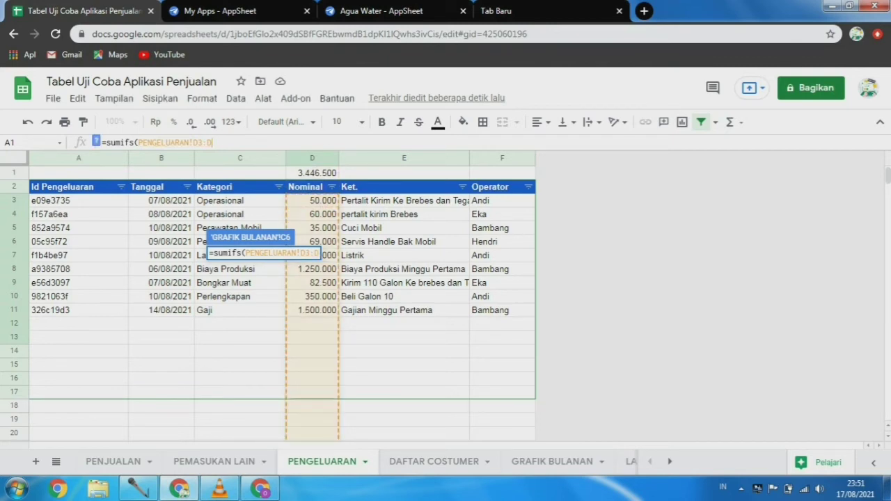
key("F4")
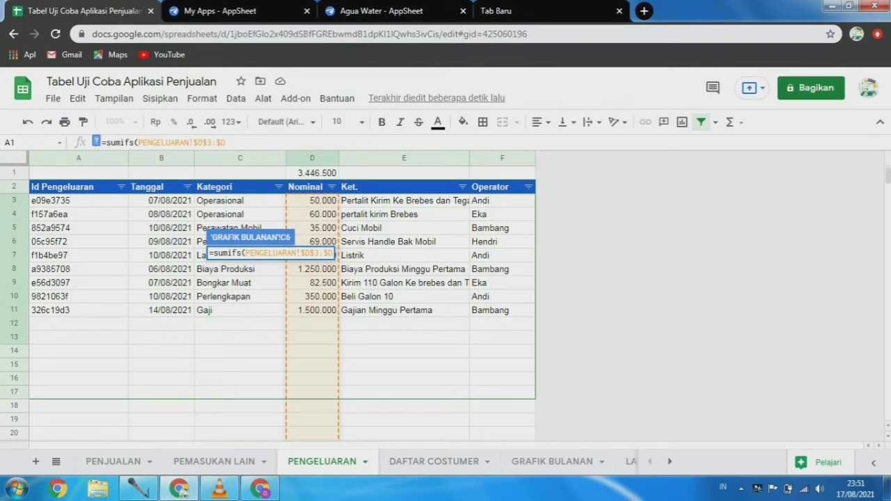
type(";")
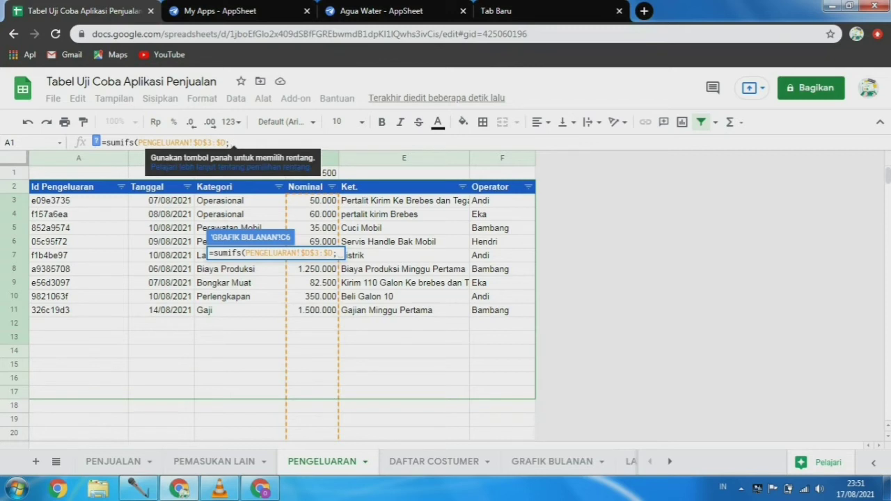
Step: Add the category condition to the C6 formula, matching PENGELUARAN!$C$3:$C against B6 of GRAFIK BULANAN
left_click_drag(239, 201, 240, 364)
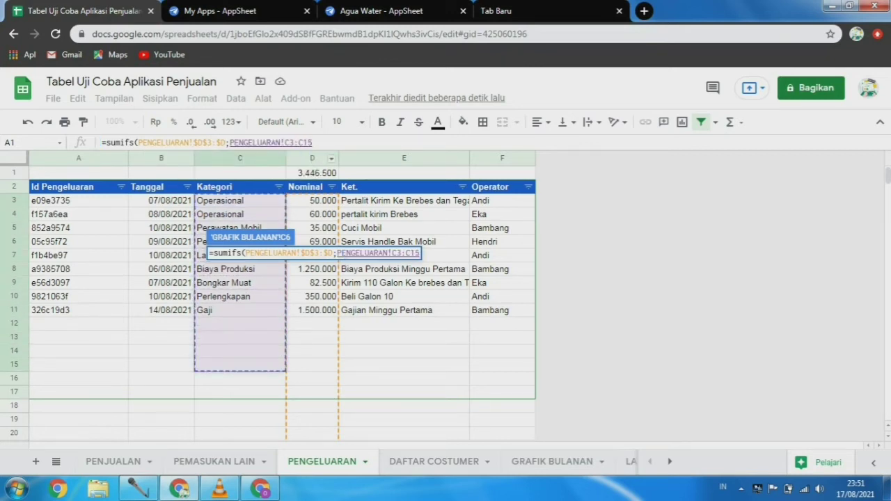
key("BackSpace")
key("BackSpace")
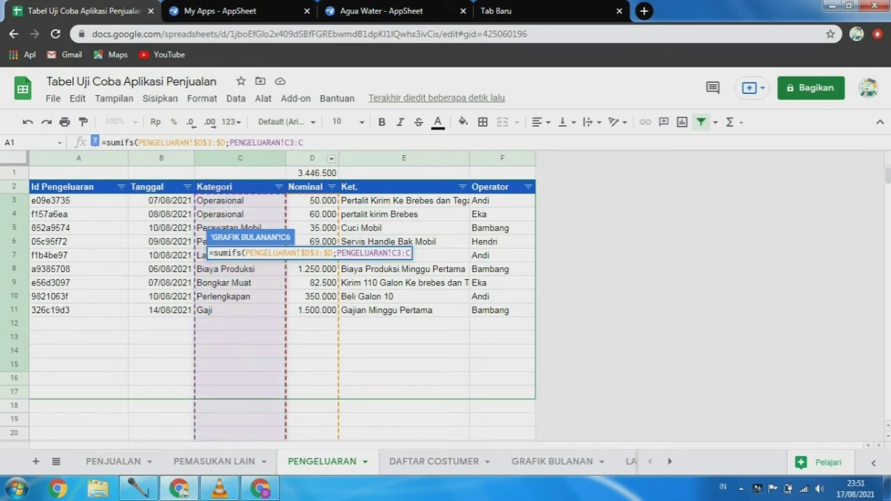
key("F4")
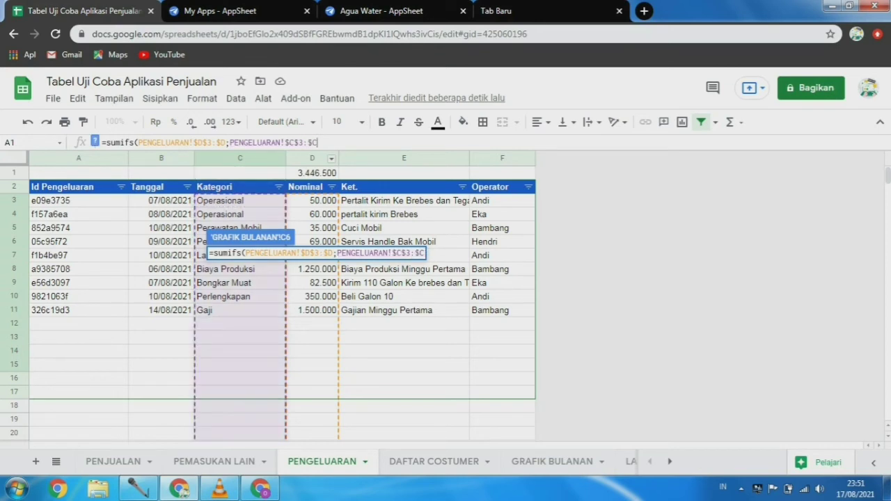
type(";")
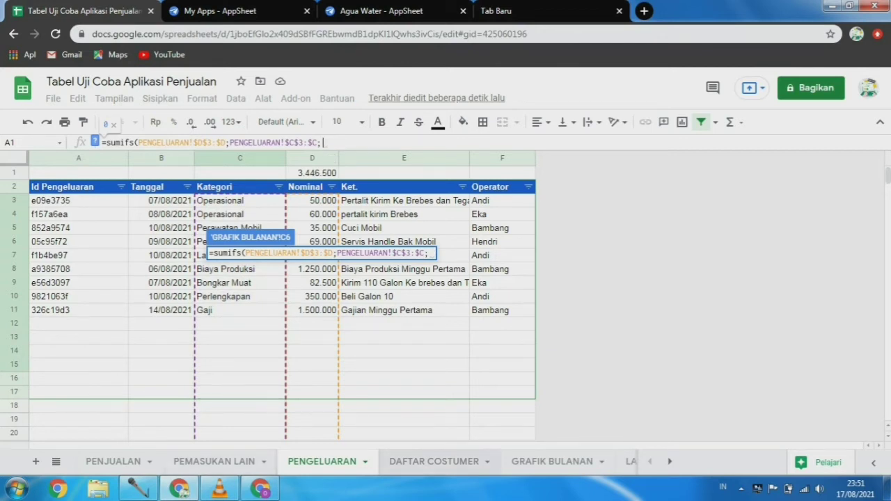
left_click(552, 462)
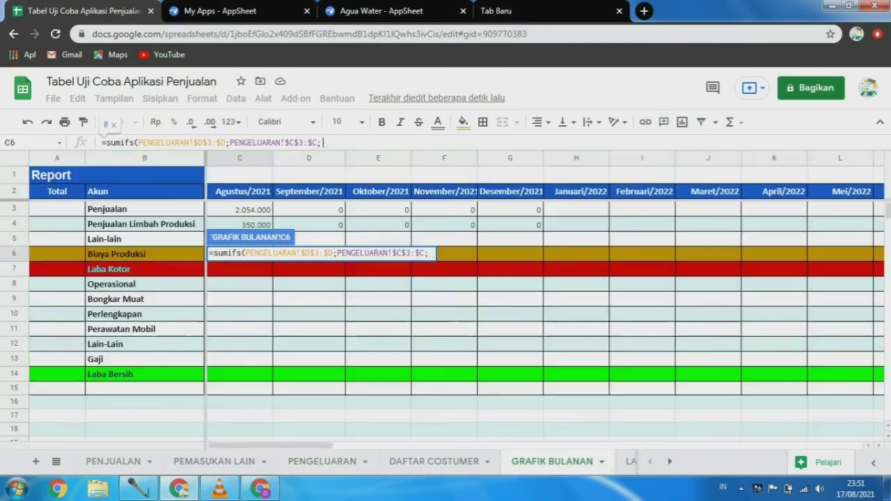
left_click(116, 253)
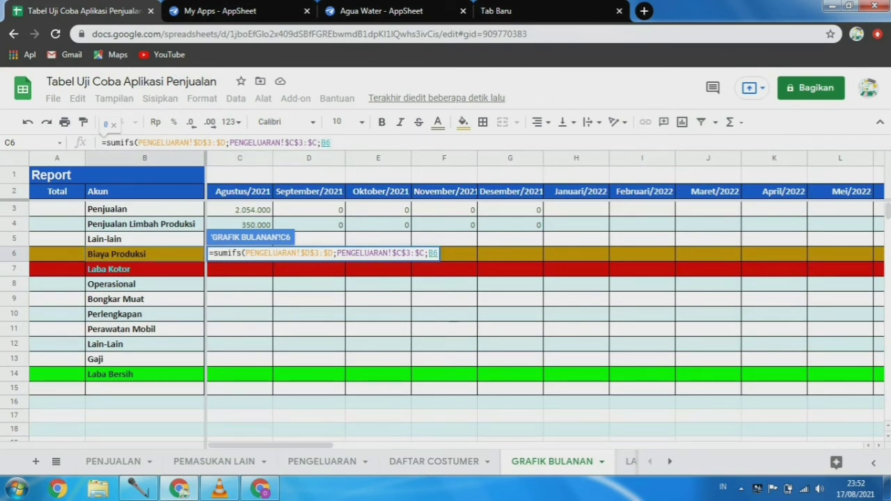
type(";")
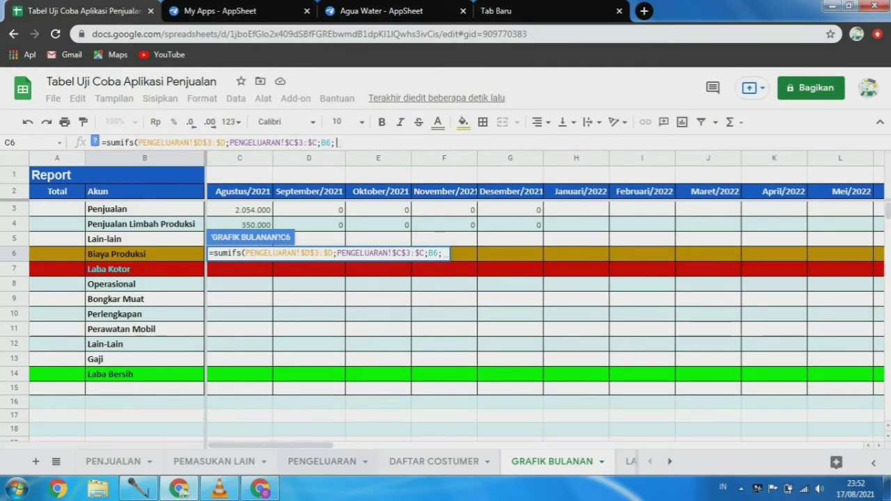
Step: Add the absolute date range PENGELUARAN!$B$3:$B as the next criteria range in the C6 formula
left_click(322, 462)
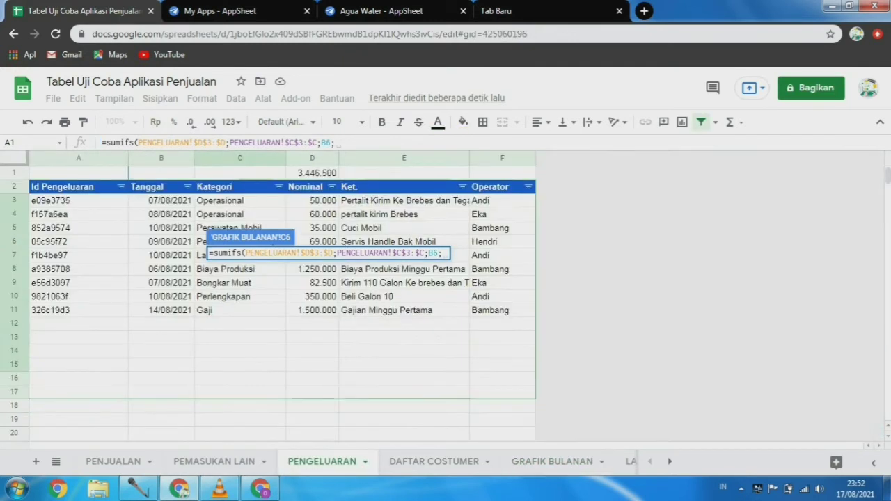
left_click_drag(161, 201, 161, 337)
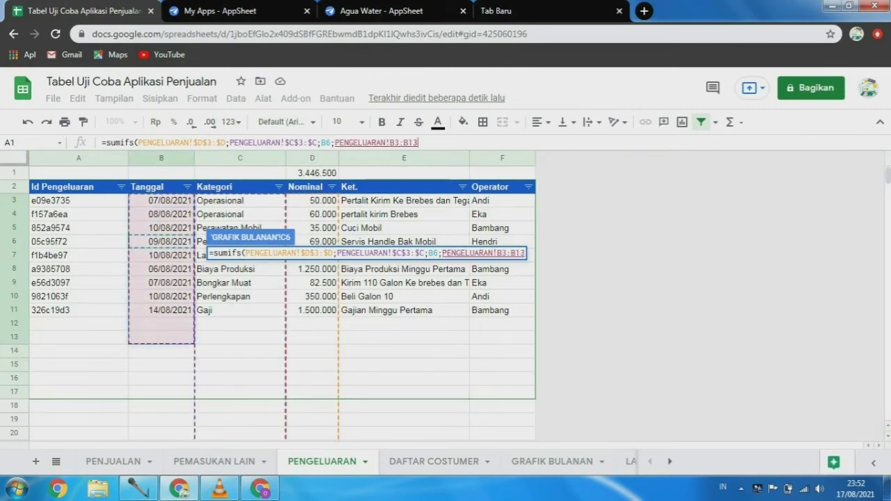
key("BackSpace")
key("BackSpace")
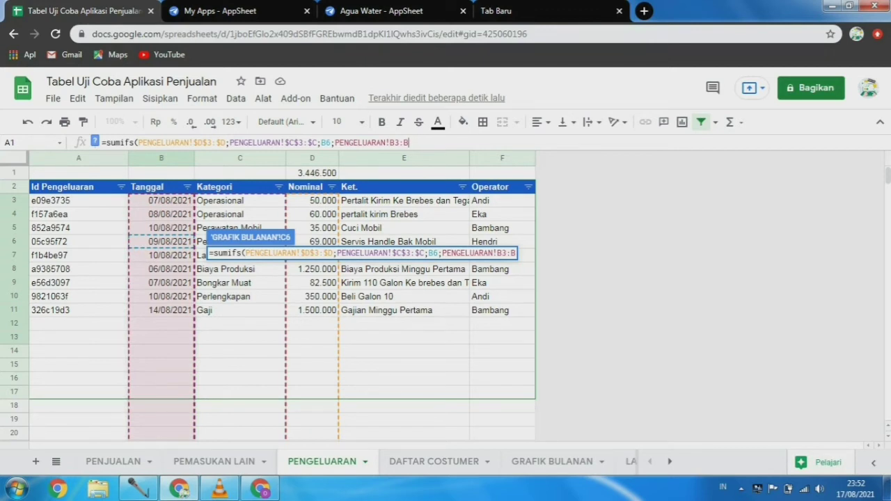
key("F4")
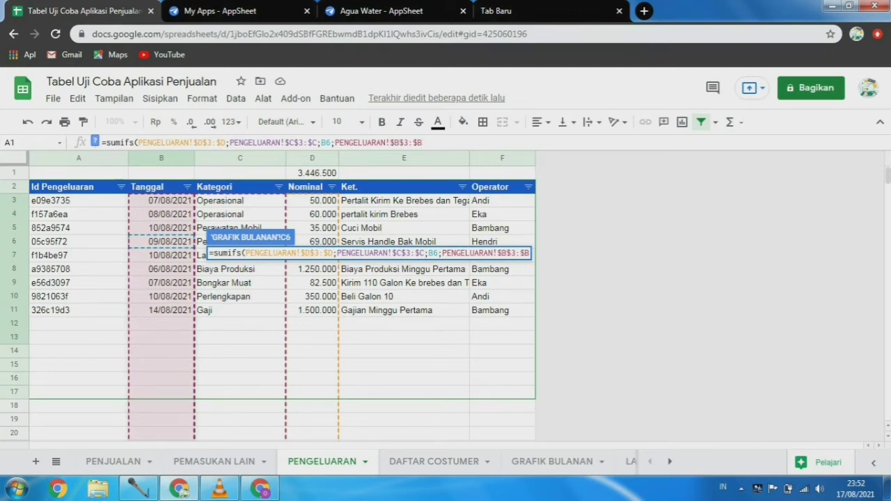
type(";")
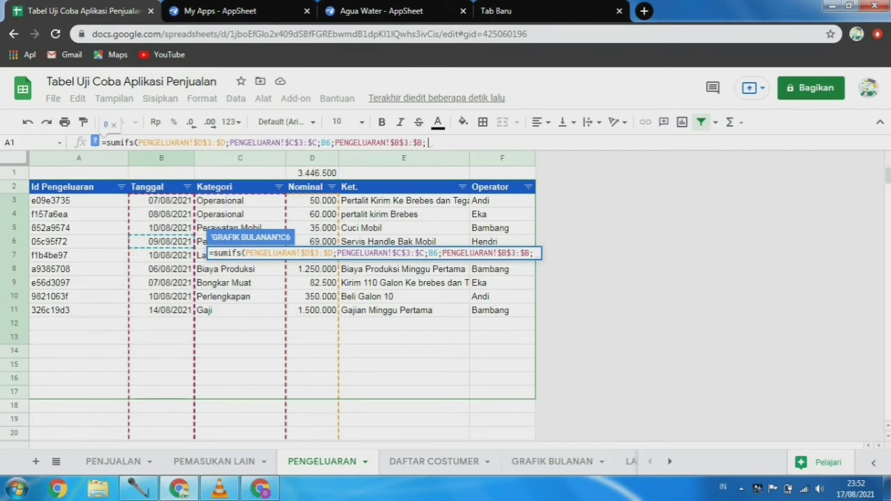
Step: Set the start-date criterion in the C6 formula to ">="&C2, referencing the month header in GRAFIK BULANAN
type("\"")
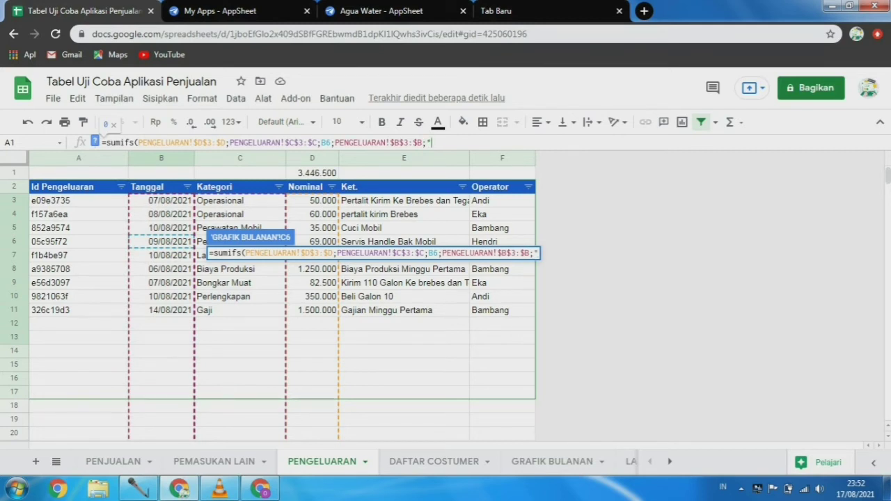
type(">")
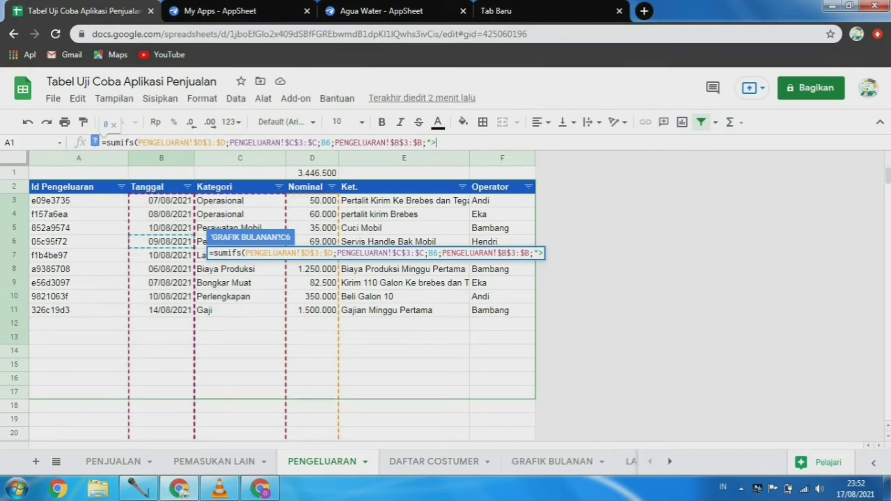
type("=\"&")
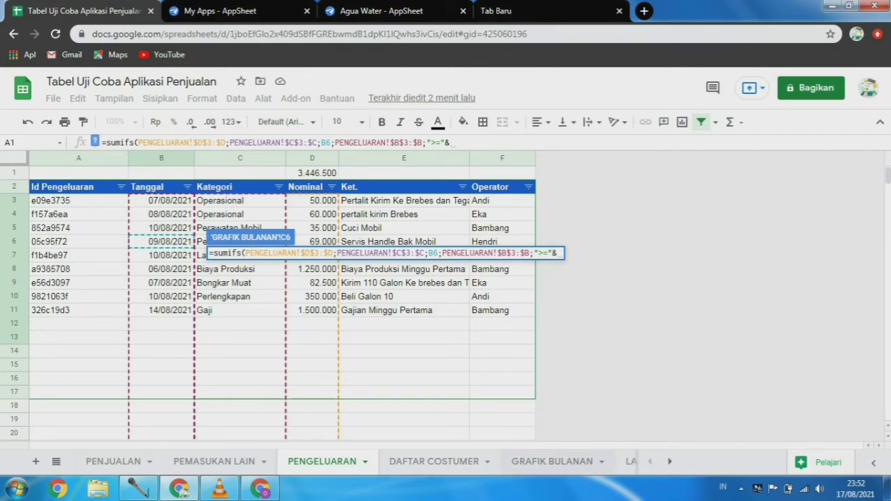
left_click(552, 461)
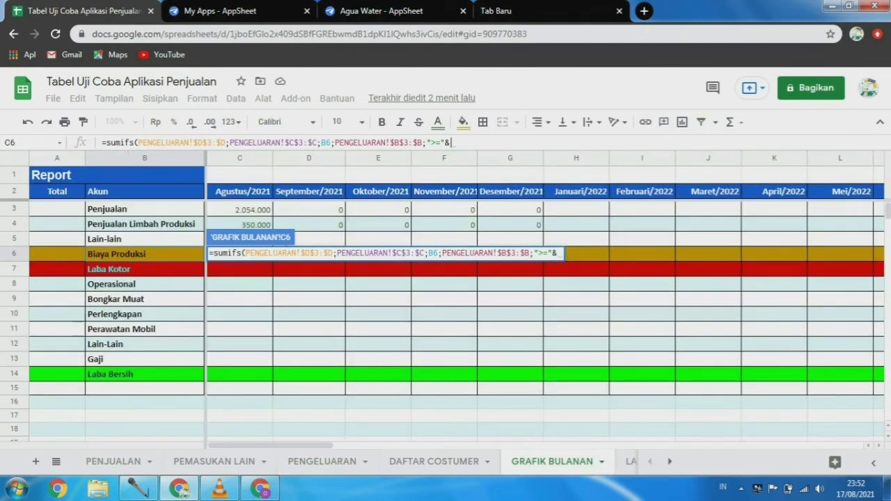
left_click(240, 191)
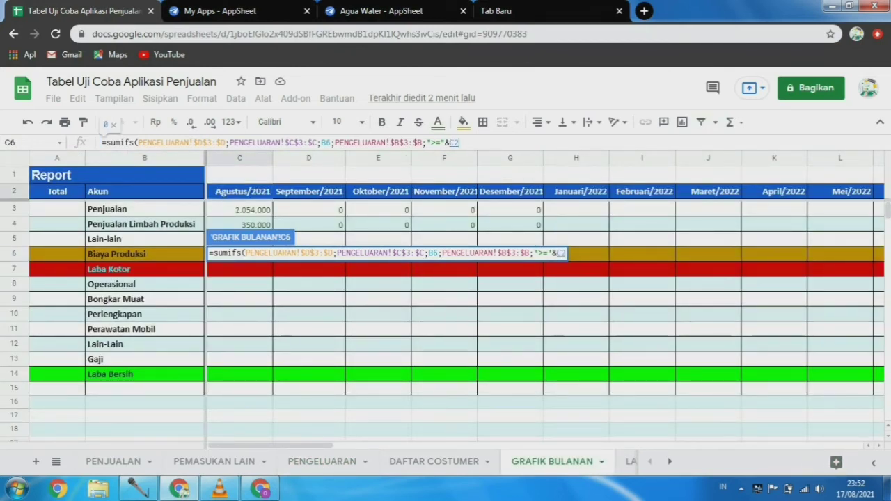
type(";")
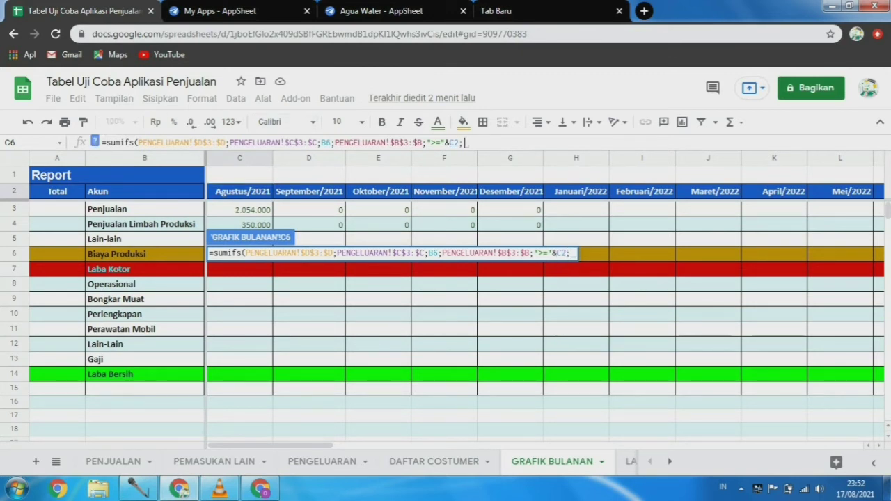
Step: Reuse the PENGELUARAN!$B$3:$B date range as another criteria range at the end of the C6 formula
left_click_drag(424, 142, 335, 142)
key("ctrl+c")
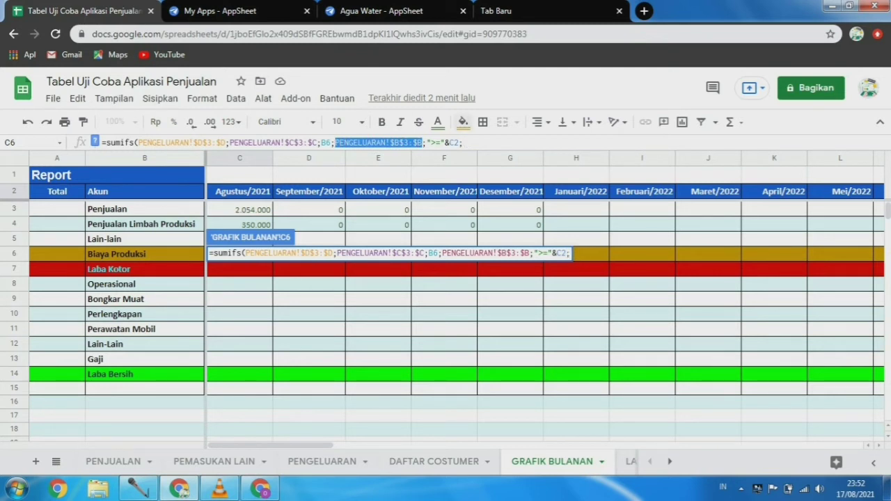
left_click(465, 142)
key("ctrl+v")
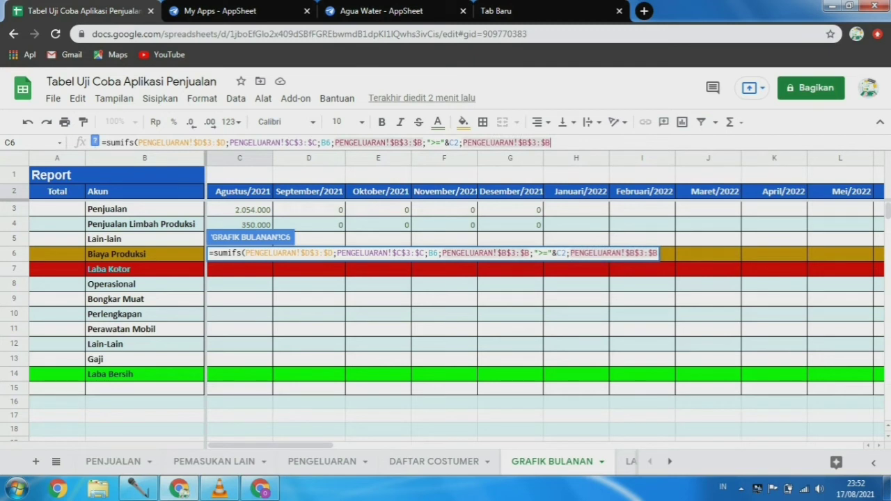
type(";")
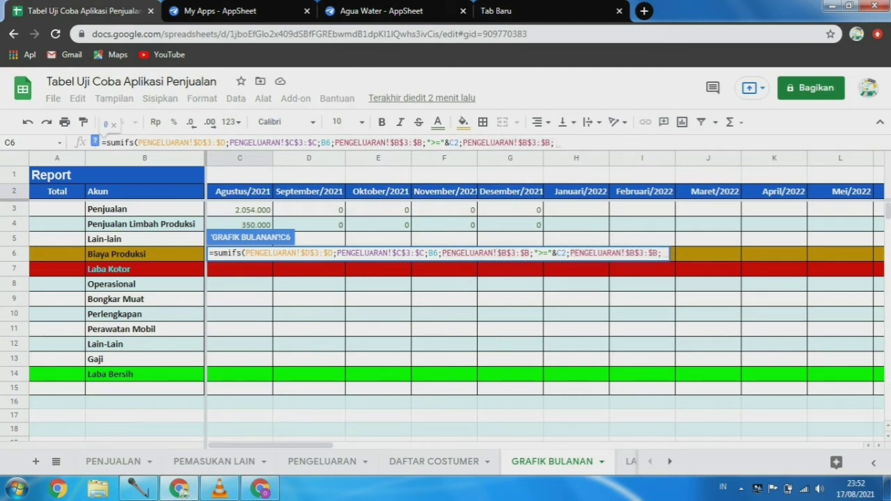
Step: Complete the C6 formula with the end-date criterion "<="&eomonth(C2;0) and commit it
type("\"")
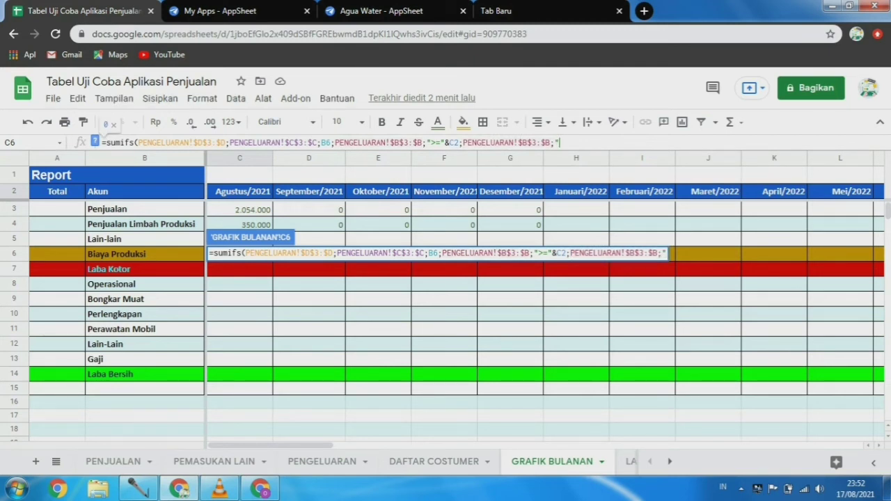
type(",")
key("BackSpace")
type("<=\"")
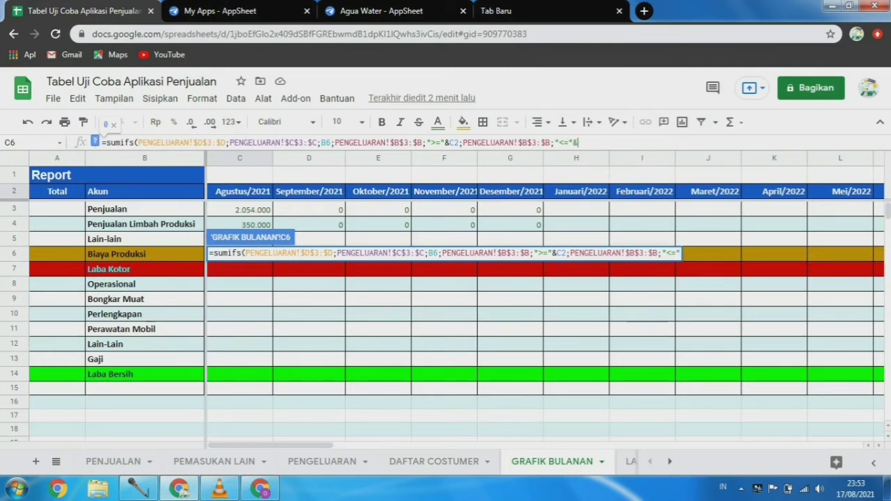
type("&eomonth")
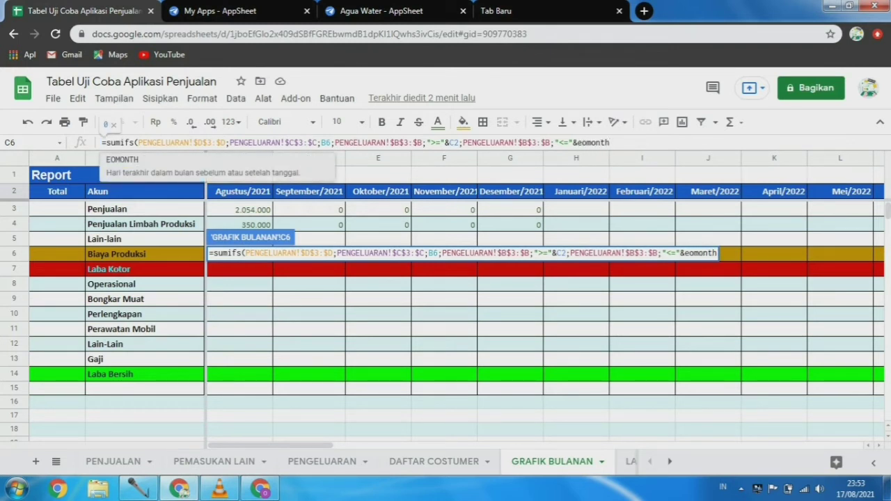
type("(")
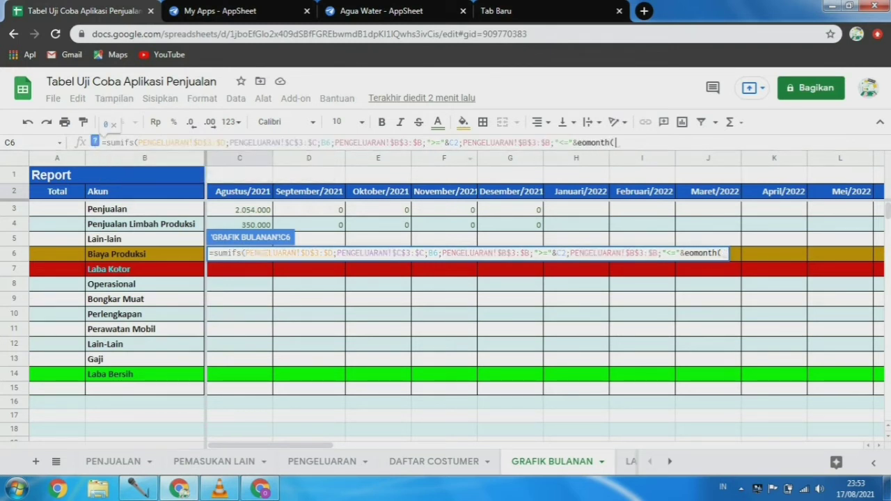
type("C2")
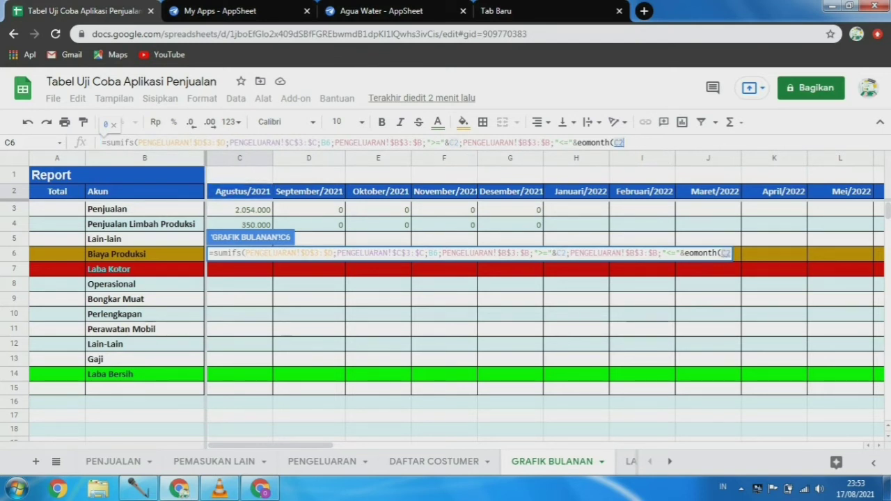
type(";")
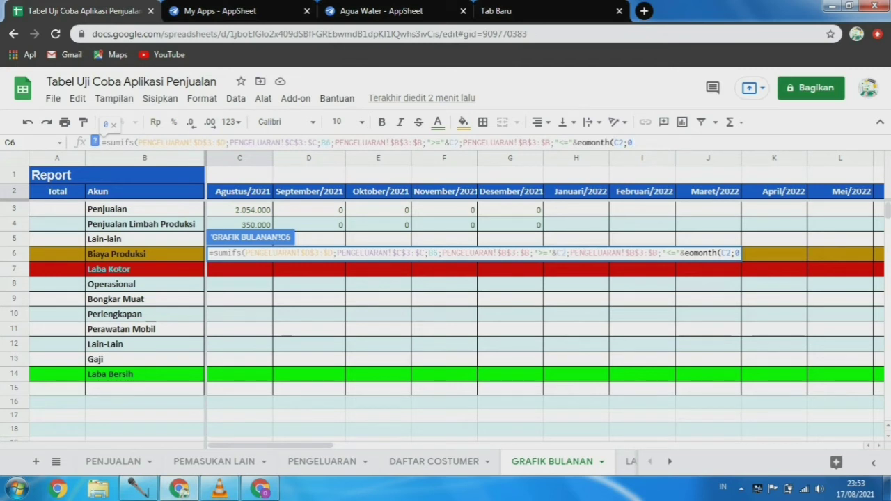
type("0))")
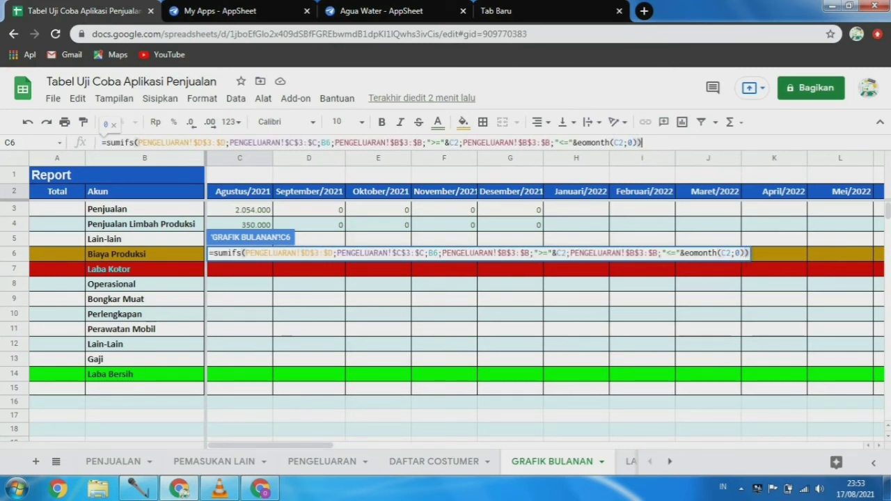
key("Return")
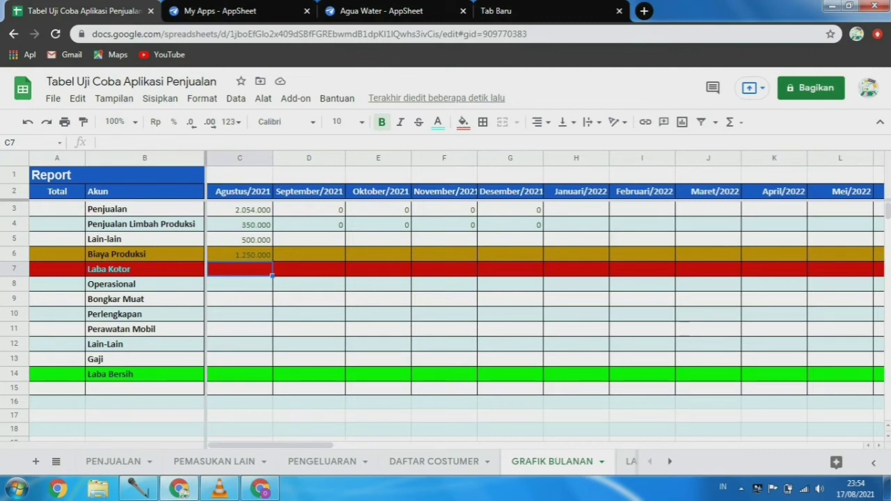
Step: Calculate Laba Kotor for Agustus/2021 in C7 with the formula =C3+C4+C5-C6
type("=")
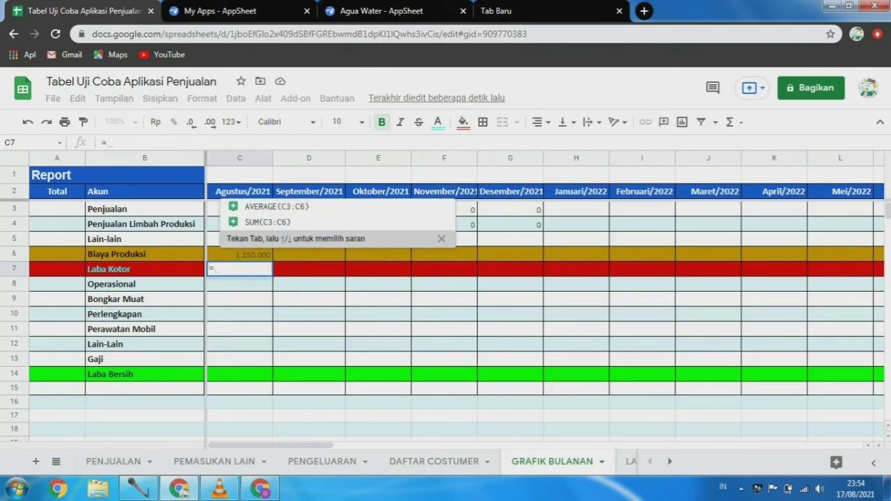
type("C3")
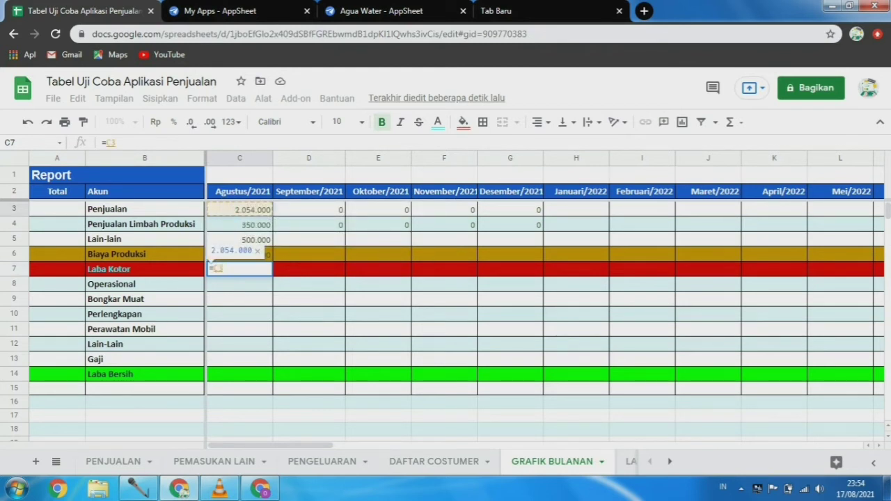
type("+")
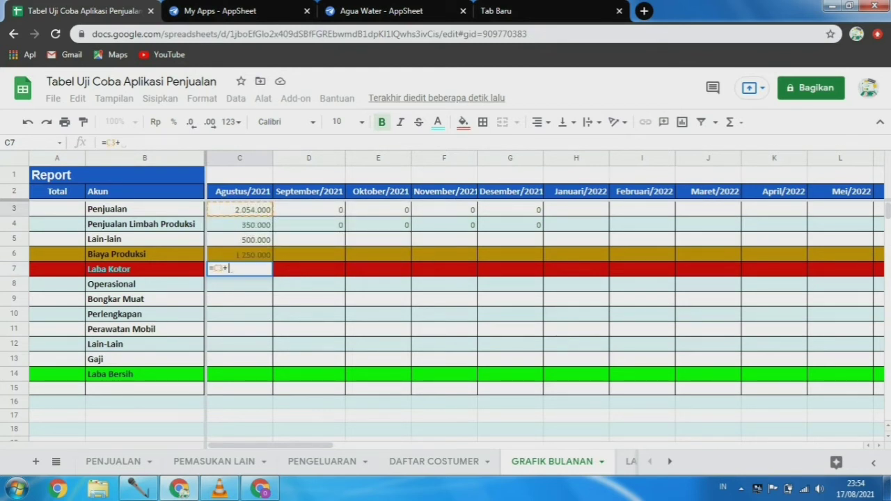
type("C4")
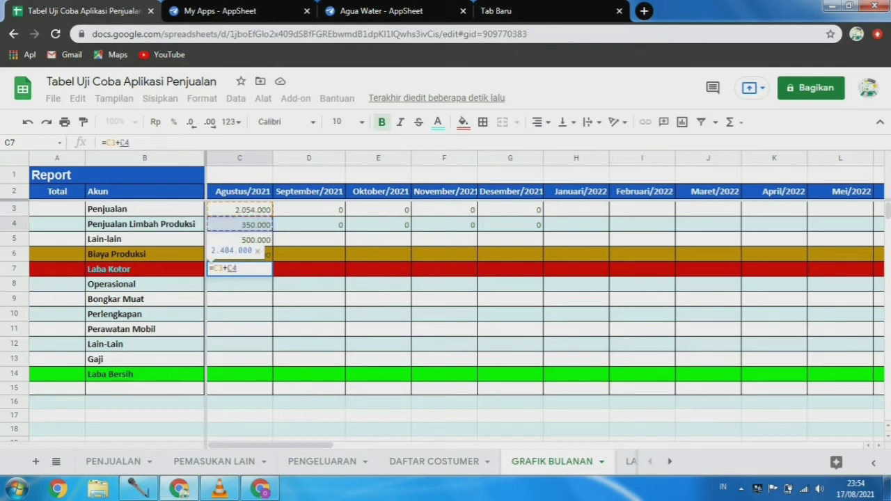
type("+")
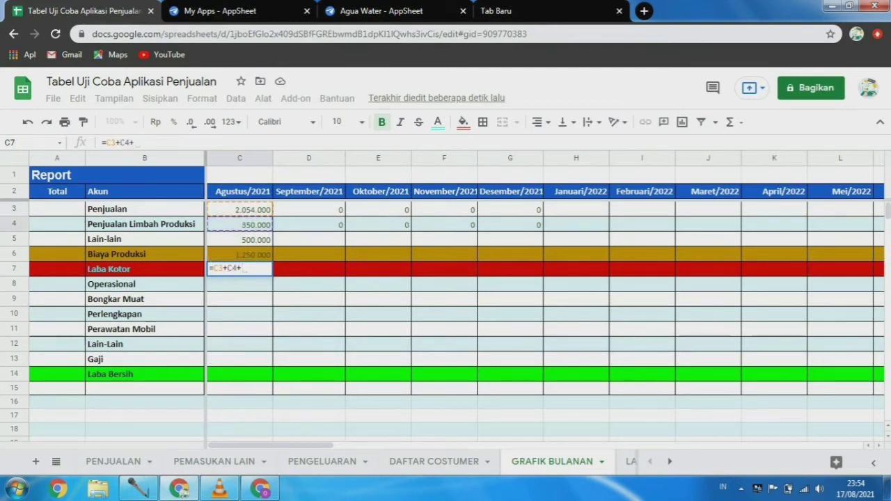
type("C5")
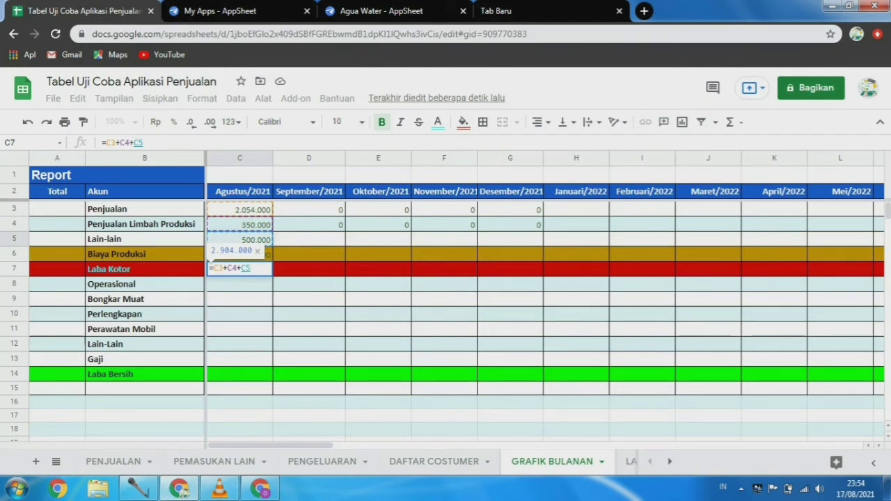
type("-")
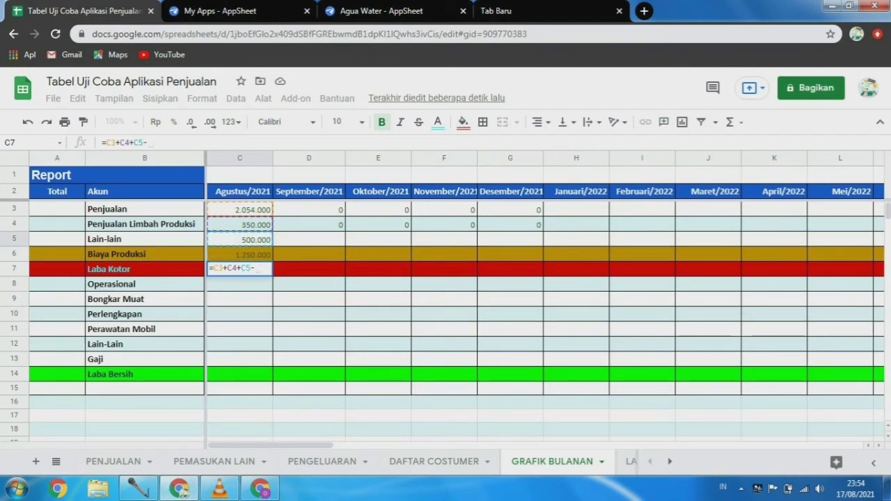
type("C6")
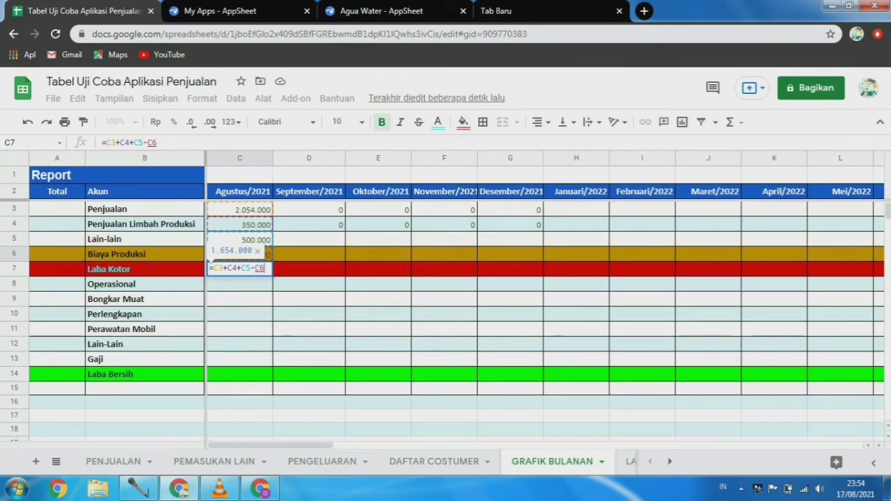
key("Return")
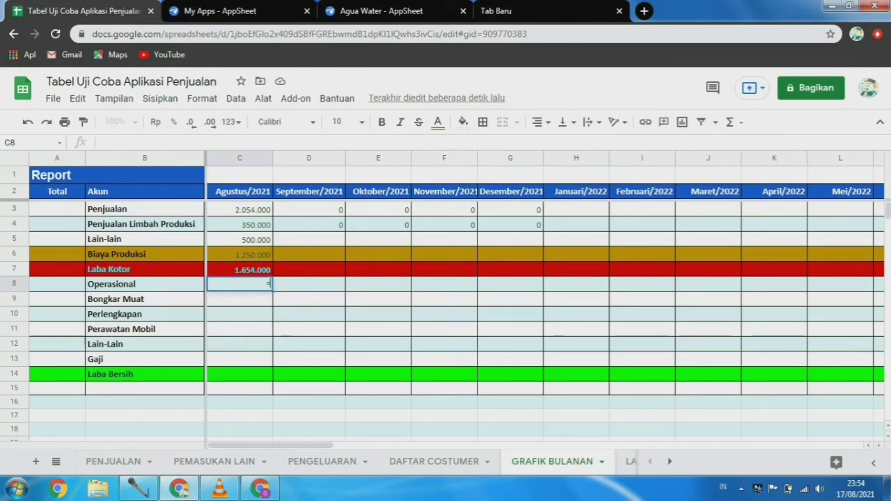
Step: Start a SUMIFS formula in C8 for Operasional, with the absolute Nominal range PENGELUARAN!$D$3:$D as the sum range
type("=sum")
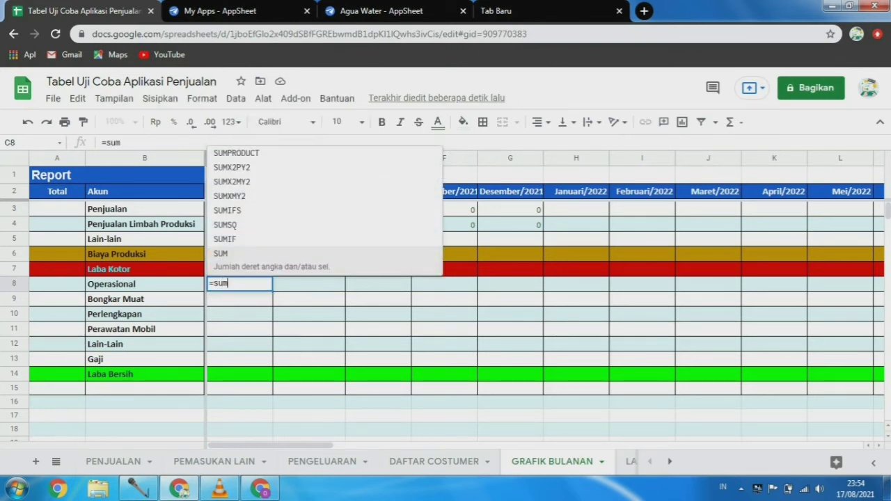
type("ifs")
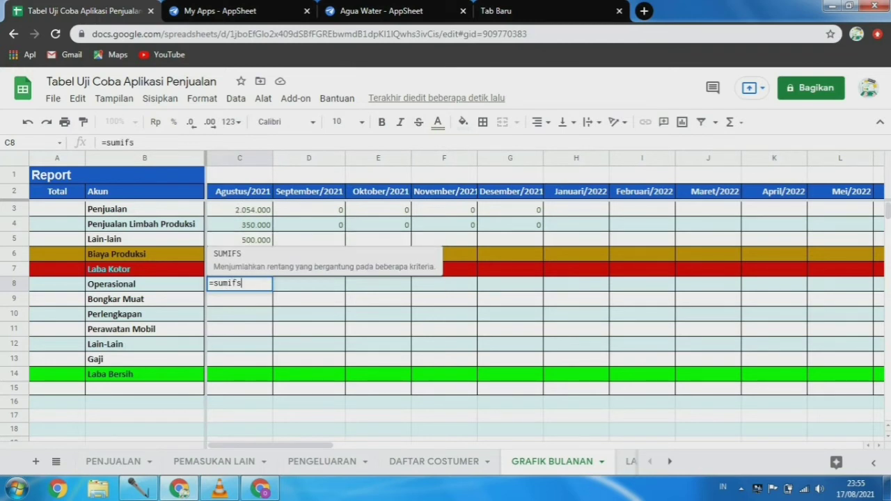
type("(")
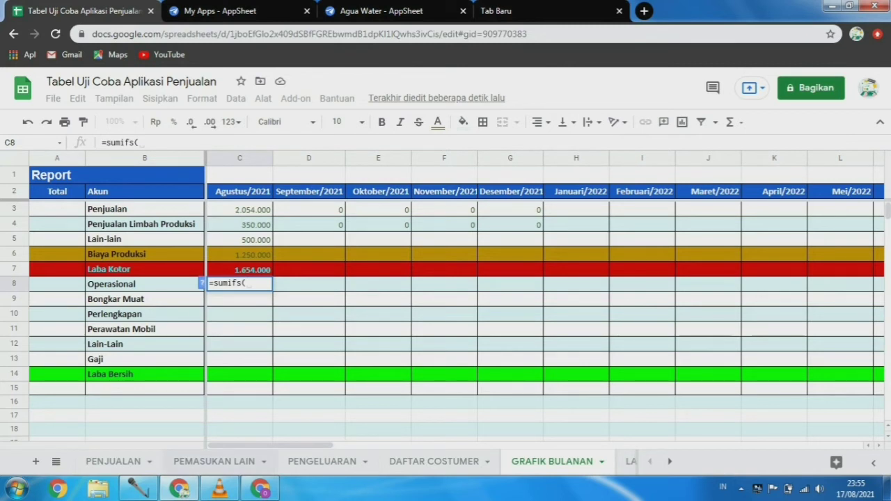
left_click(322, 461)
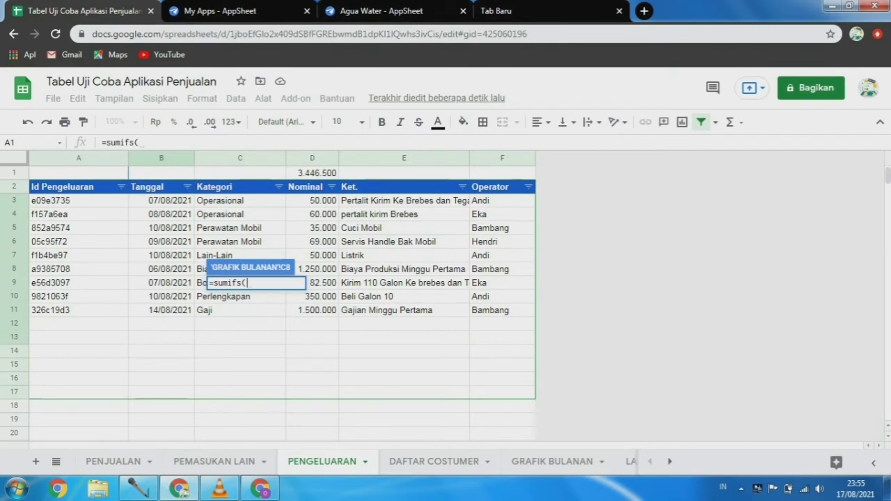
left_click(312, 200)
left_click_drag(312, 201, 312, 378)
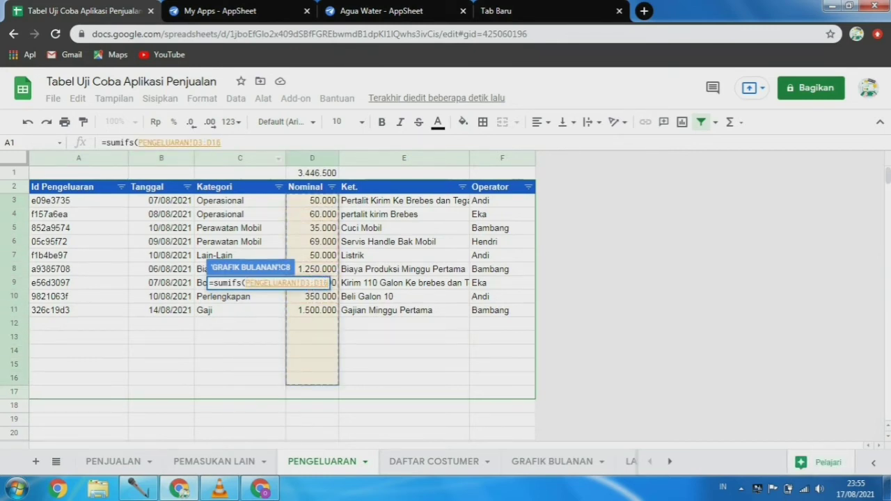
key("BackSpace")
key("BackSpace")
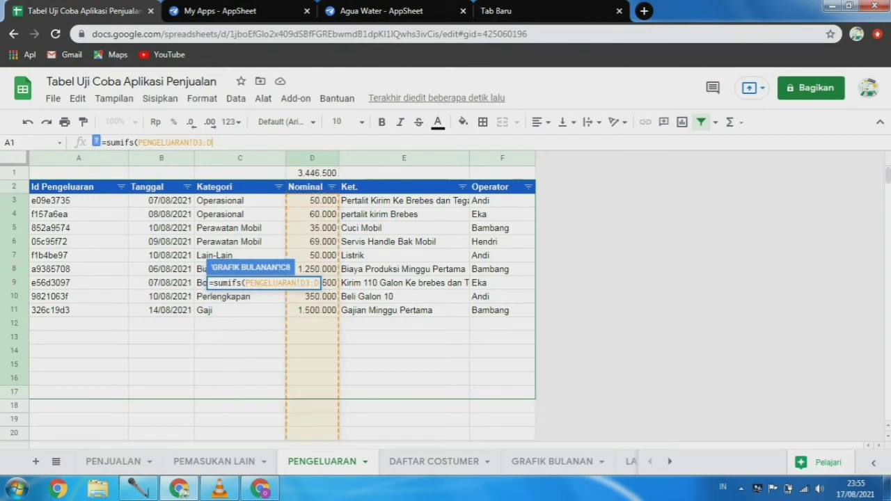
key("F4")
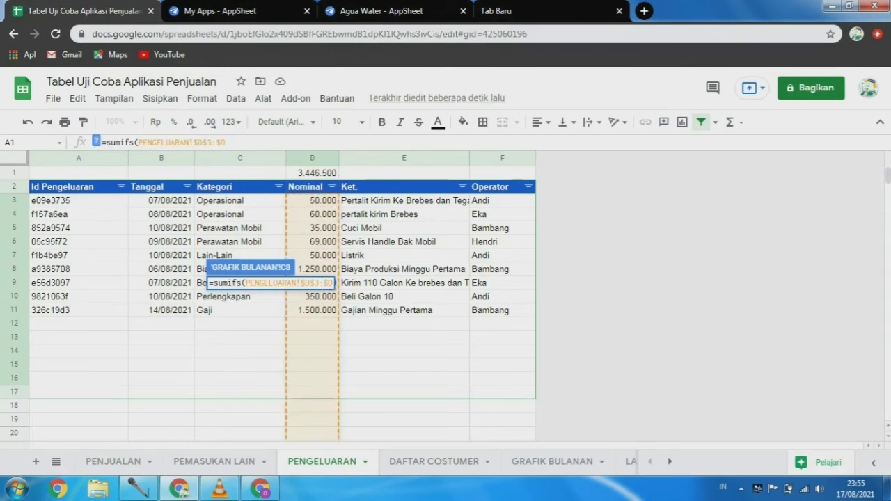
type(";")
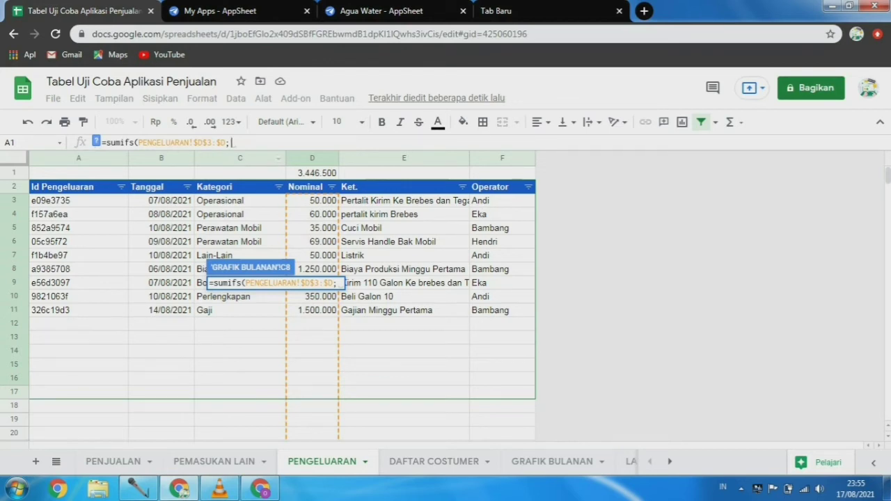
Step: Add the category condition to the C8 formula, matching PENGELUARAN!$C$3:$C against B8 of GRAFIK BULANAN
left_click_drag(239, 200, 239, 378)
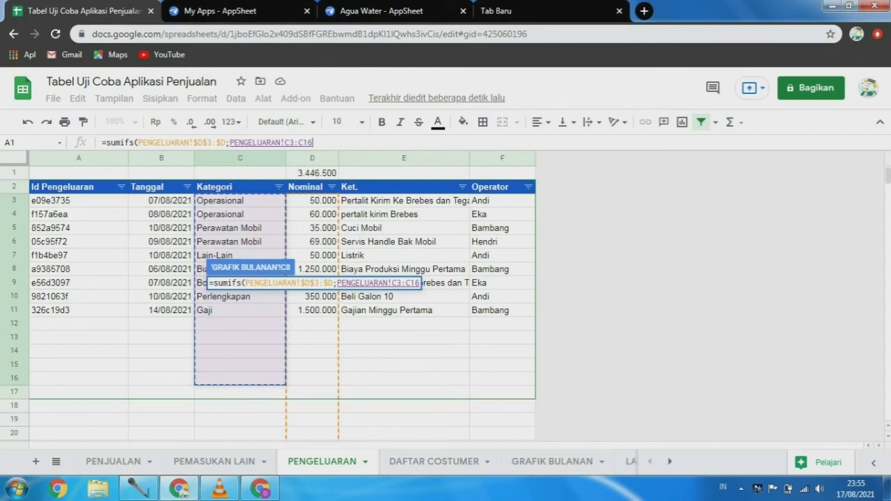
key("BackSpace")
key("BackSpace")
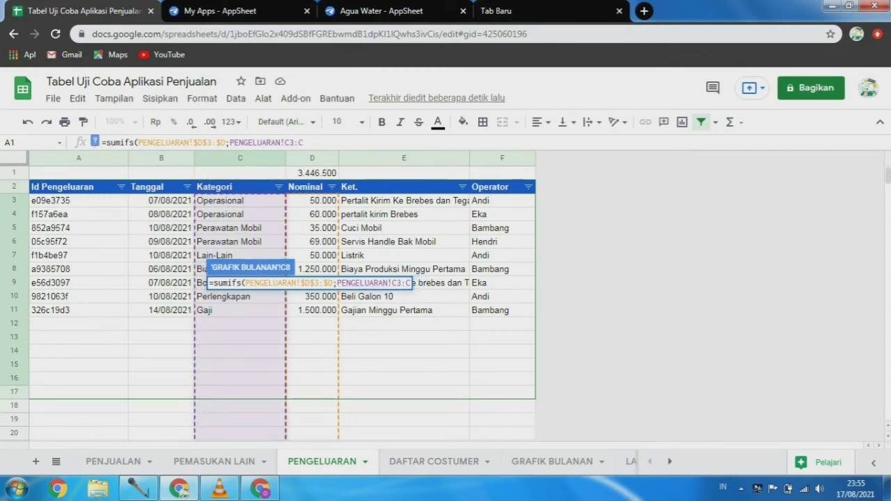
key("F4")
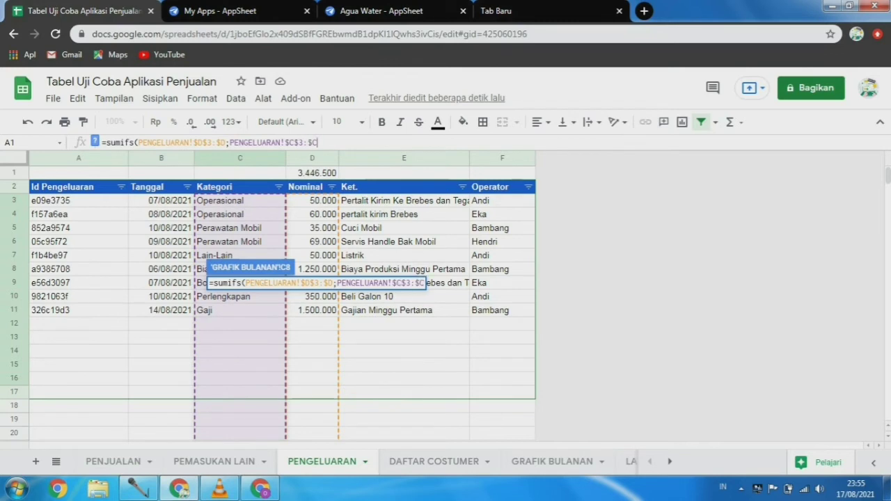
type(";")
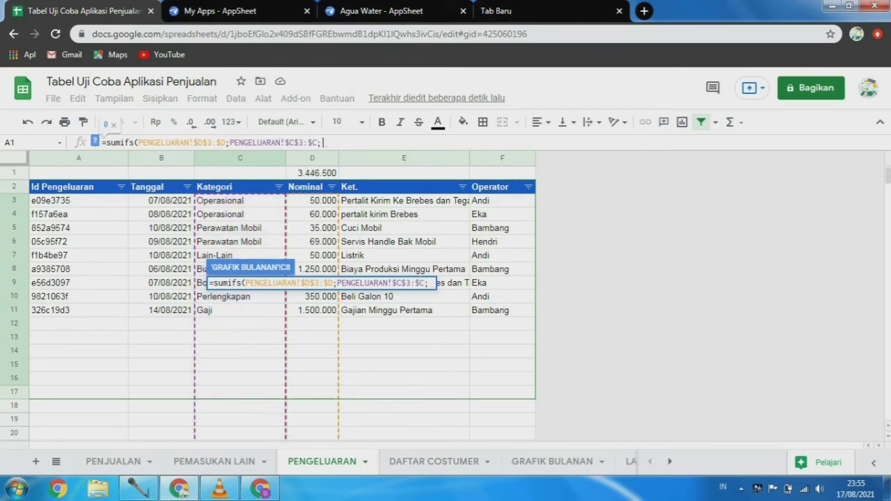
left_click(553, 461)
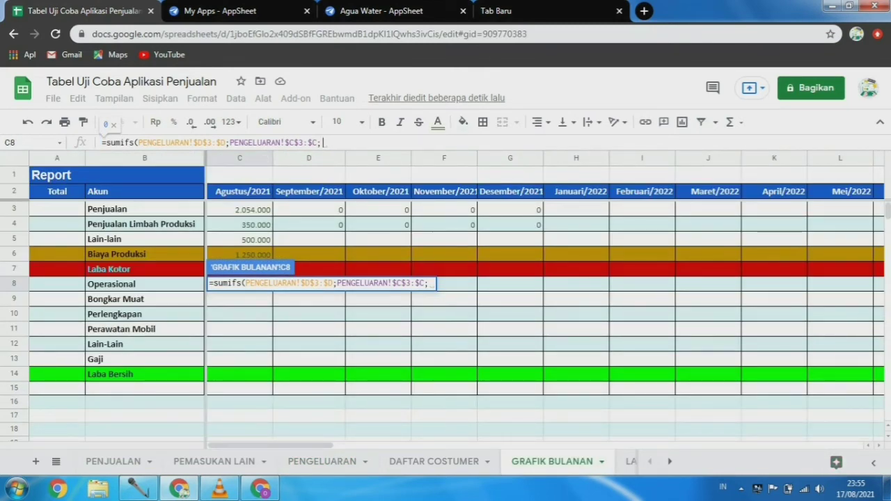
left_click(112, 285)
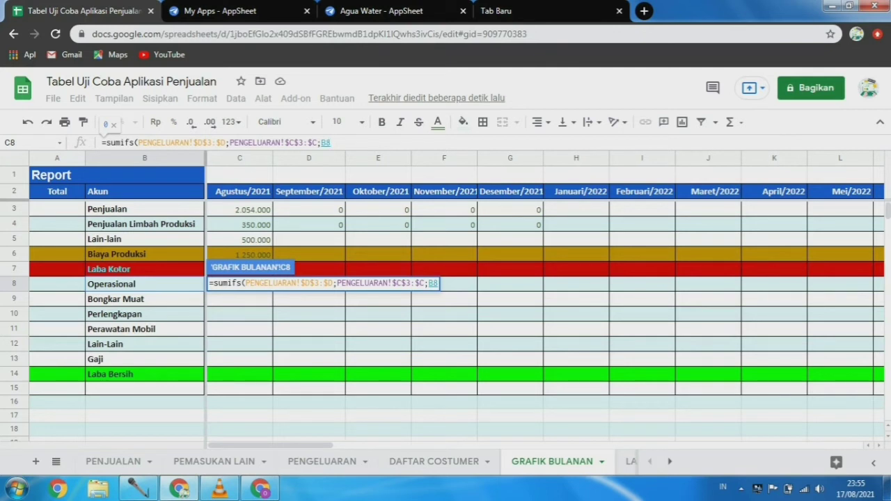
type(";")
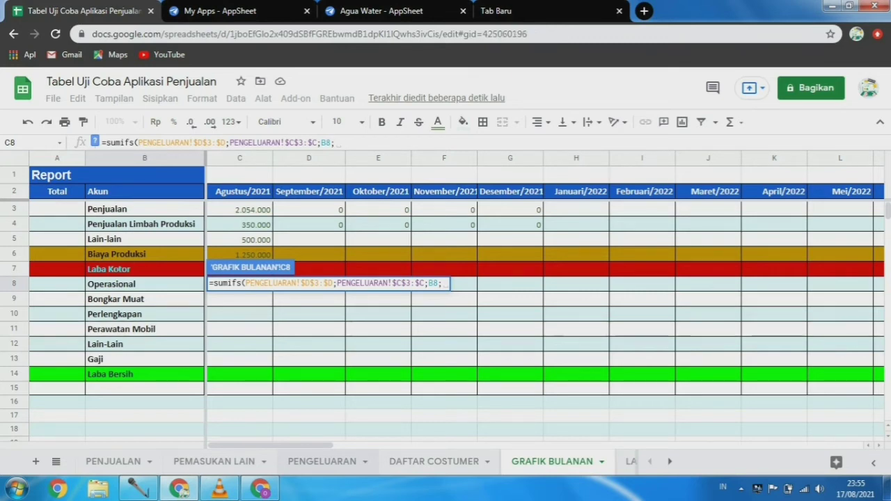
Step: Add the absolute Tanggal range PENGELUARAN!$B$3:$B to the C8 formula as the next criteria range
left_click(322, 462)
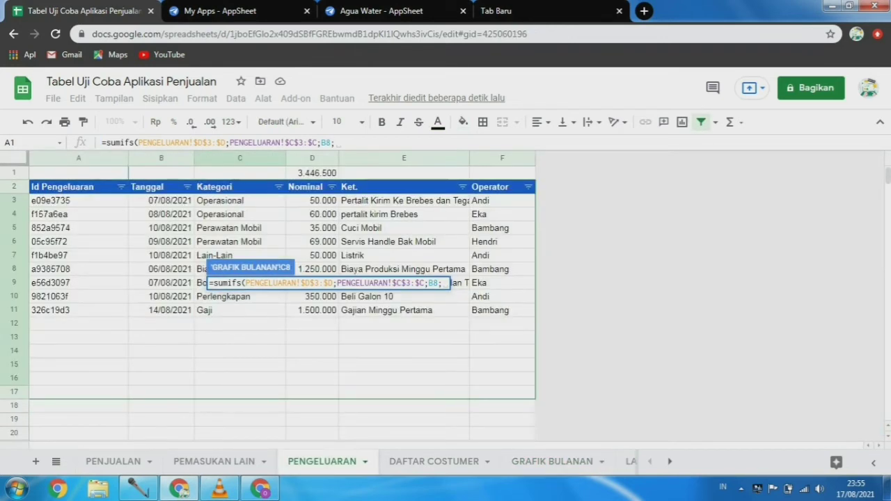
left_click_drag(161, 201, 161, 378)
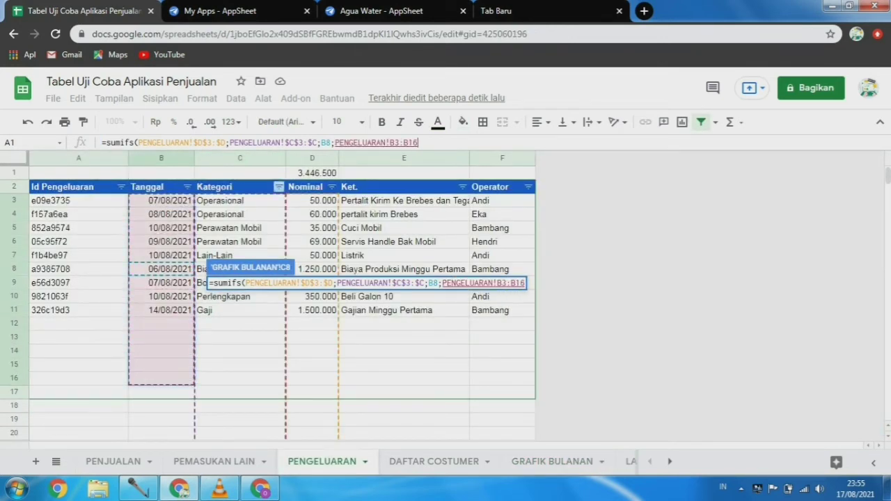
key("BackSpace")
key("BackSpace")
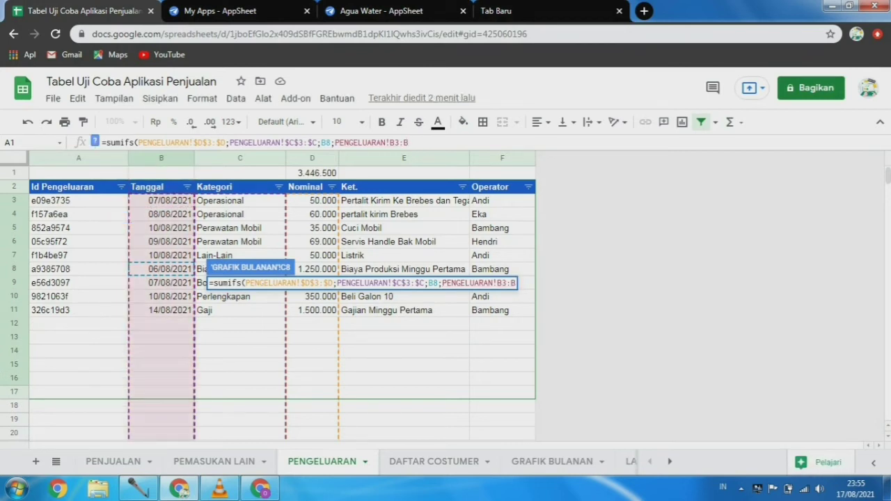
key("F4")
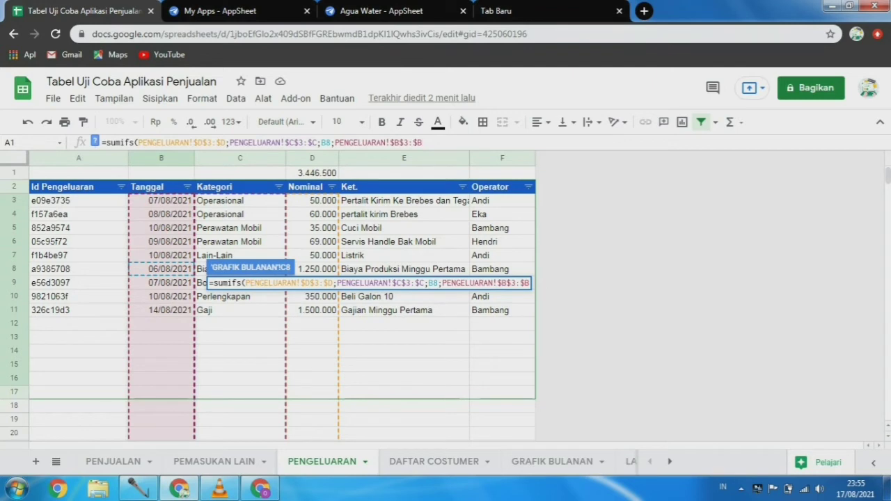
type(";")
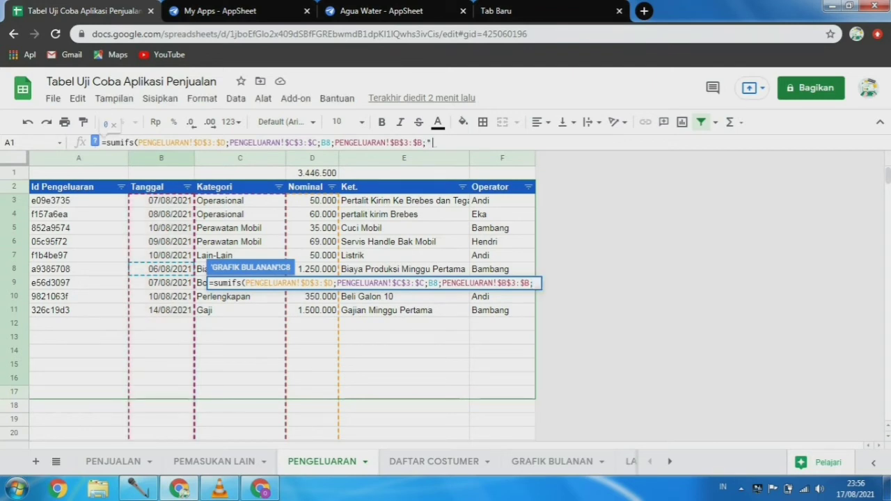
Step: Add the start-date criterion ">="&C2 to the C8 formula, referencing the Agustus/2021 header of GRAFIK BULANAN
type("\">=")
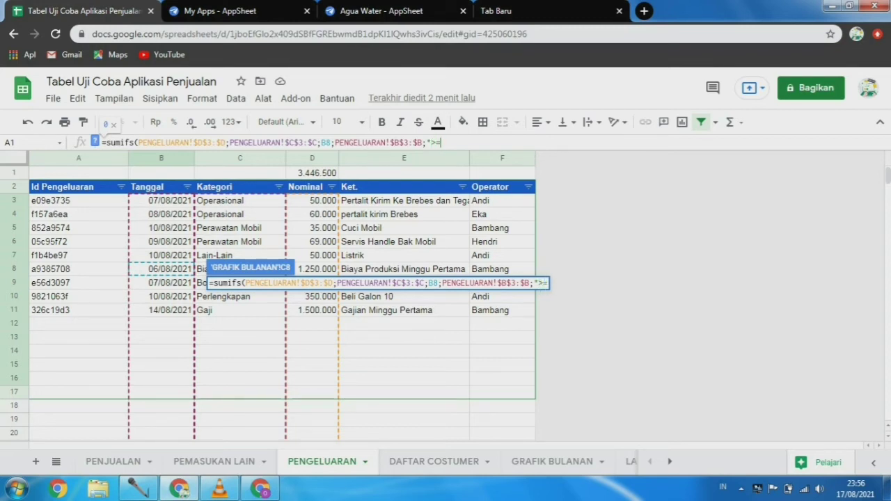
type("\"&")
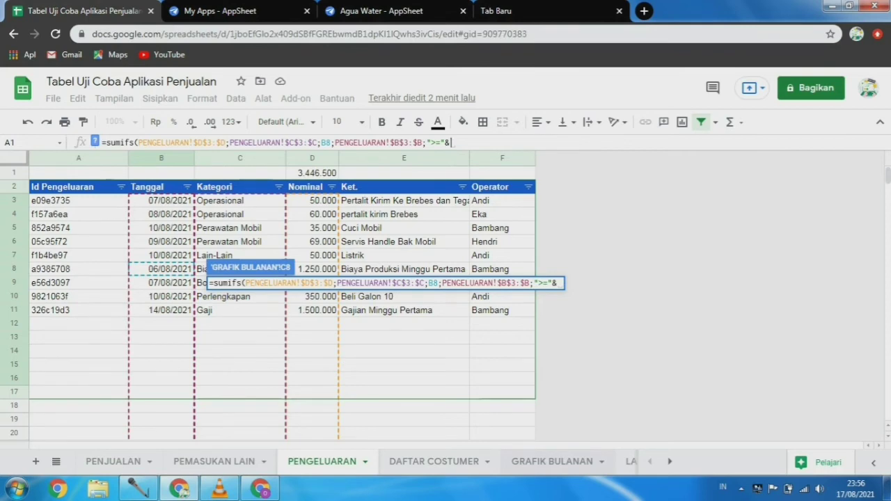
left_click(552, 462)
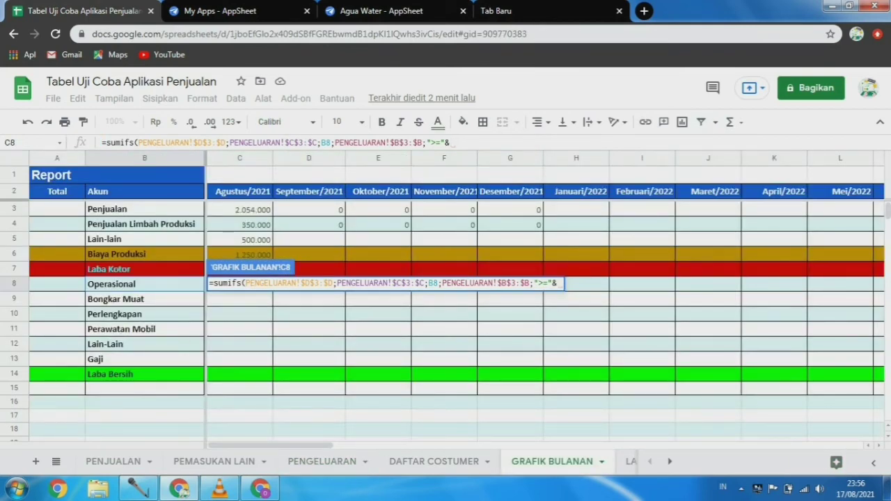
left_click(239, 191)
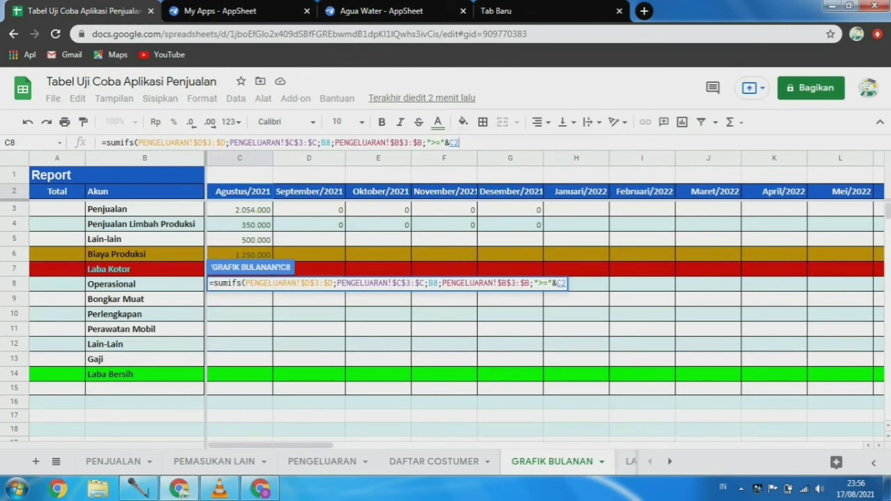
type(";")
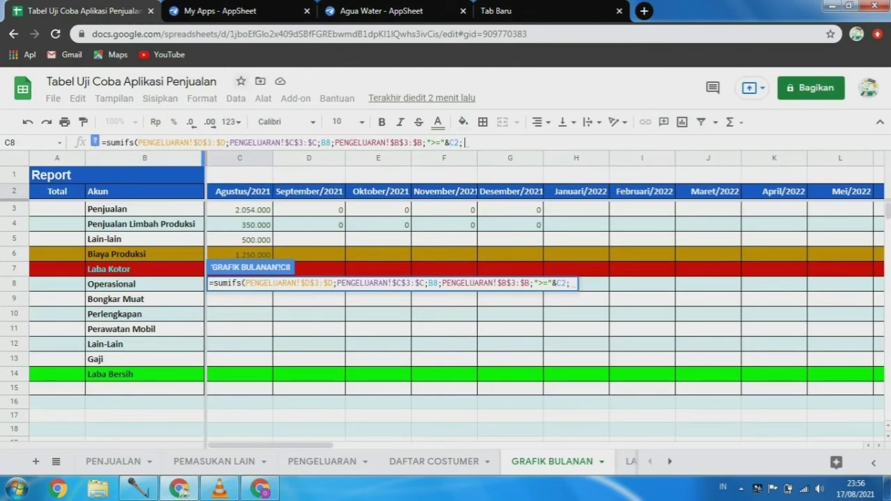
Step: Copy the PENGELUARAN!$B$3:$B range within the C8 formula and append it as the criteria range for the end date
left_click_drag(336, 142, 423, 142)
key("ctrl+c")
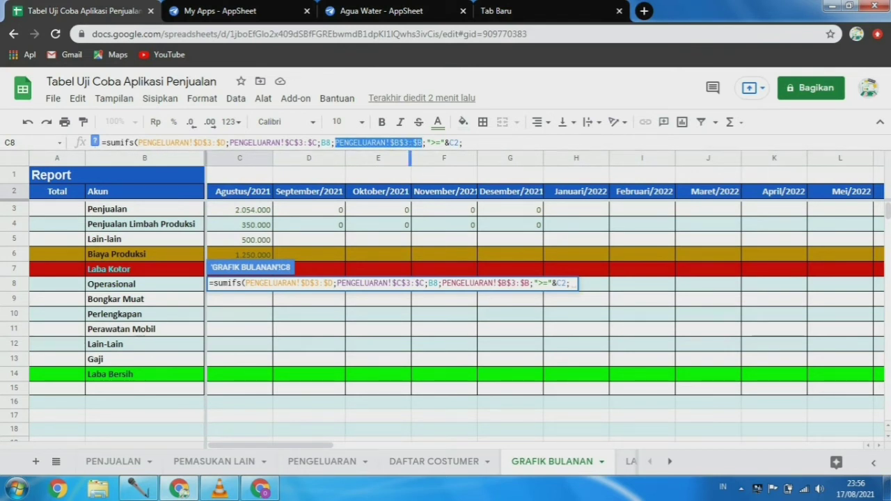
key("End")
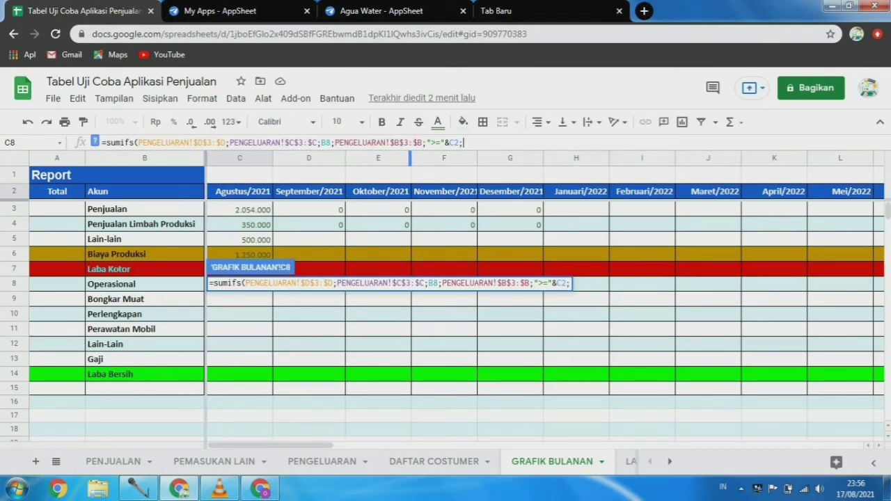
key("ctrl+v")
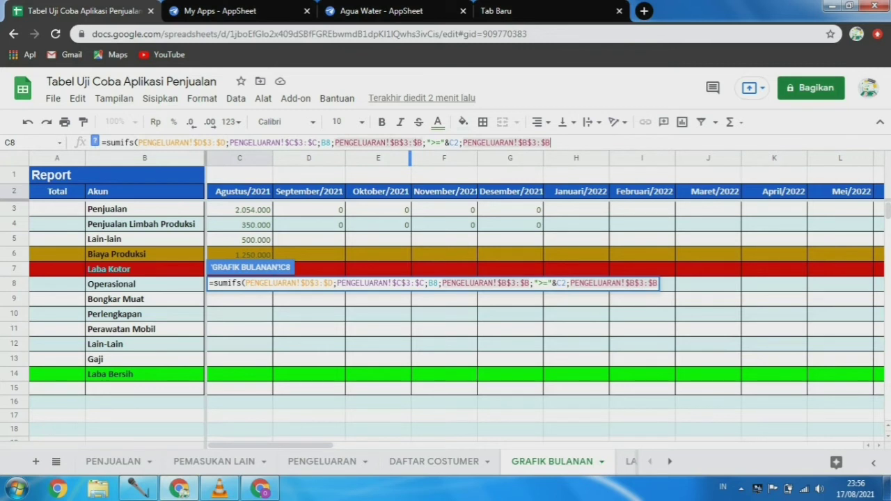
type(";")
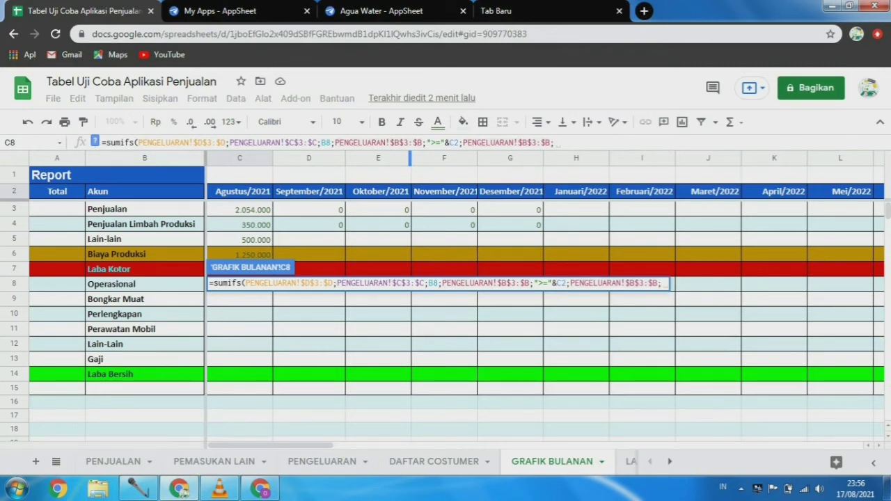
Step: Complete the C8 formula with the end-date criterion "<="&eomonth(C2;0) and commit it
type("\"")
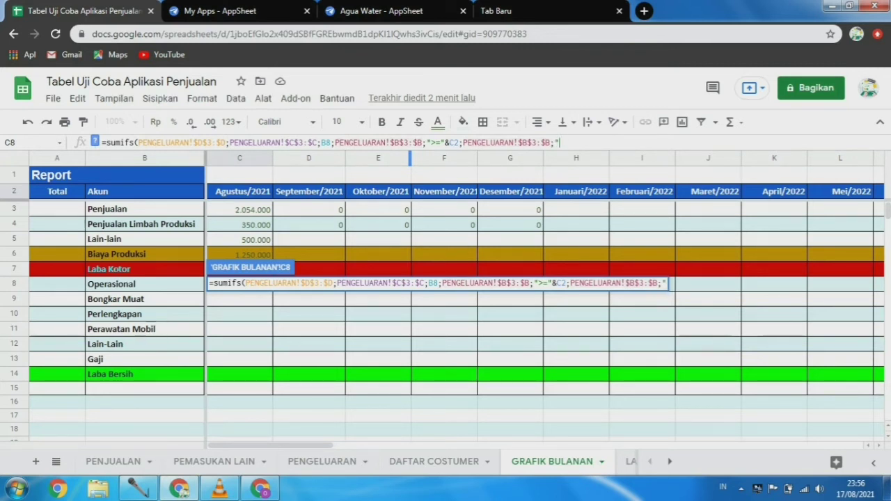
type("<=")
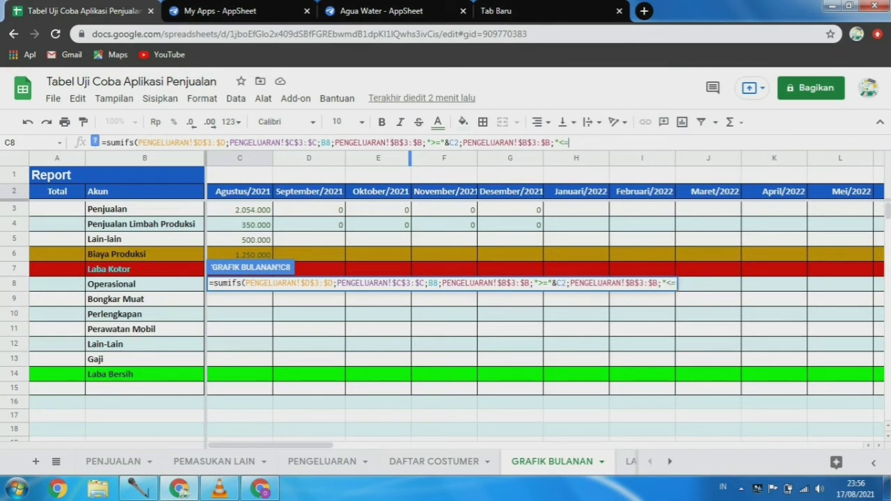
type("\"&")
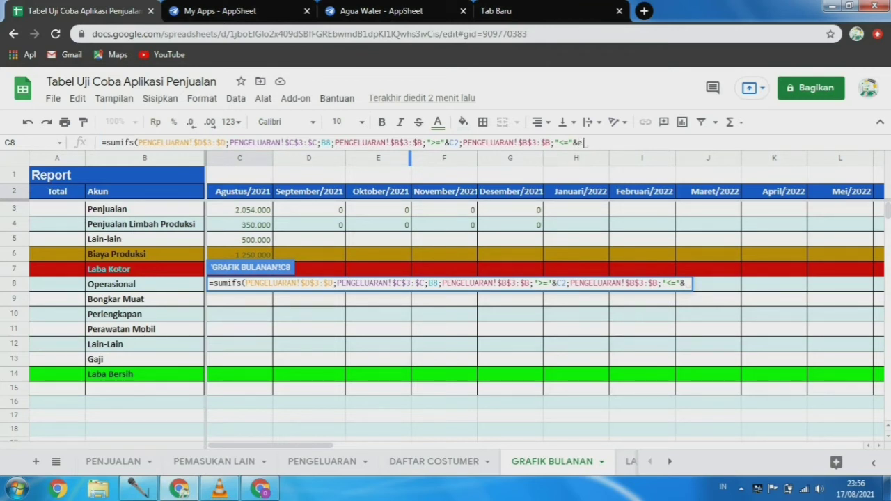
type("eomonth")
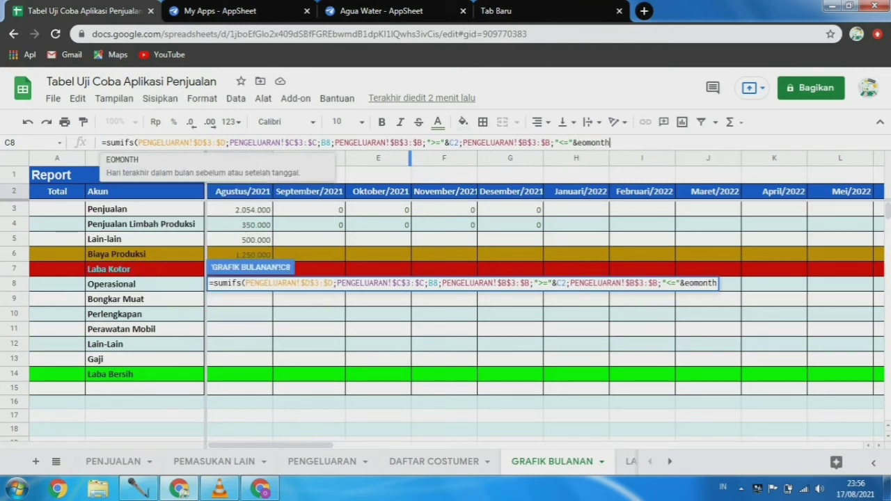
type("(")
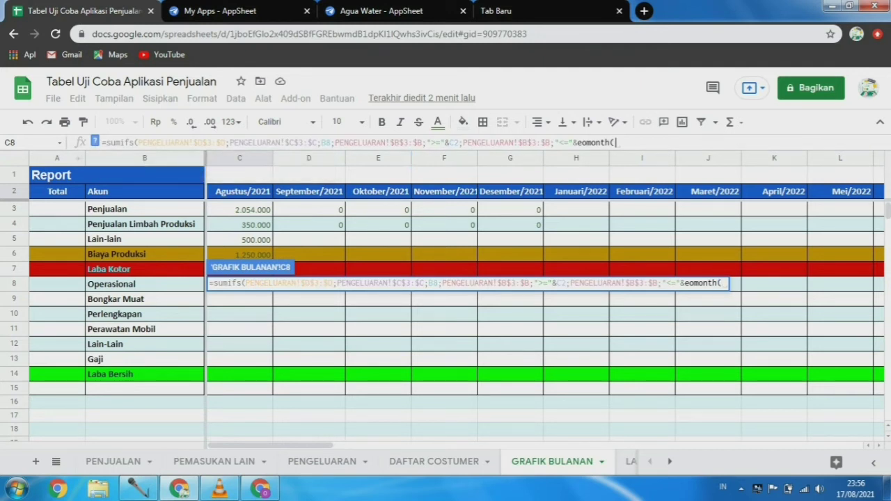
type("C2")
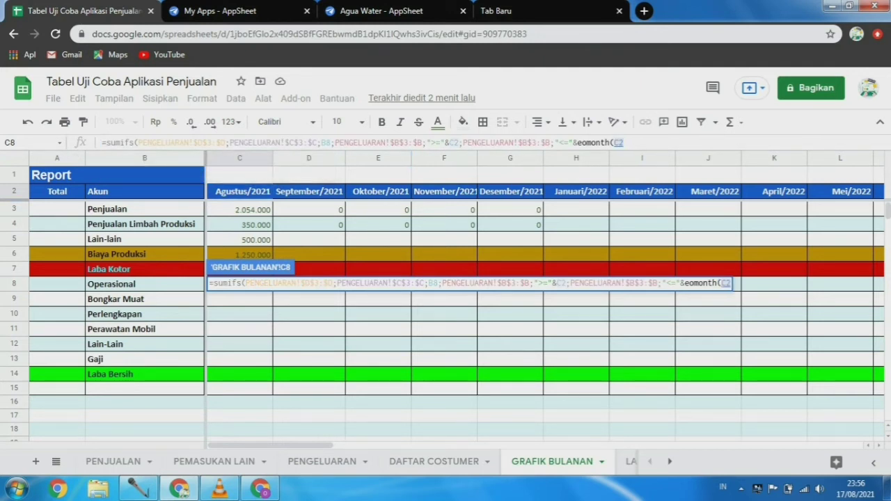
type(";0")
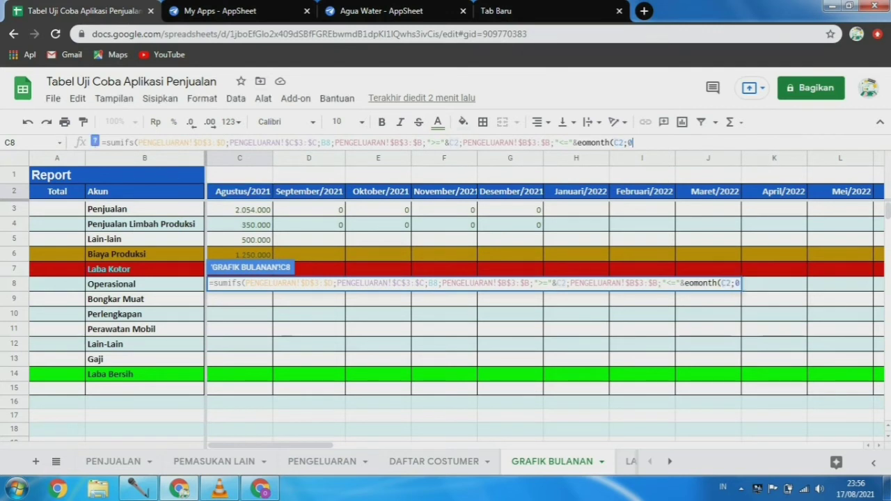
type(")")
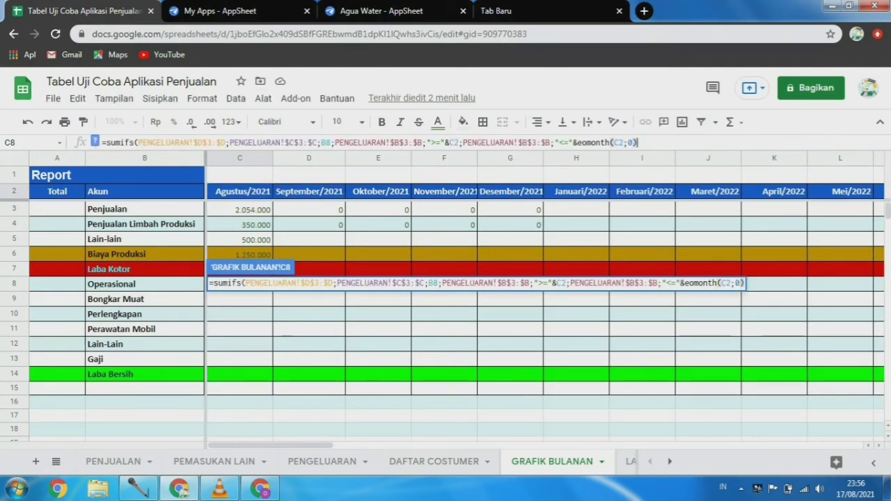
type(")")
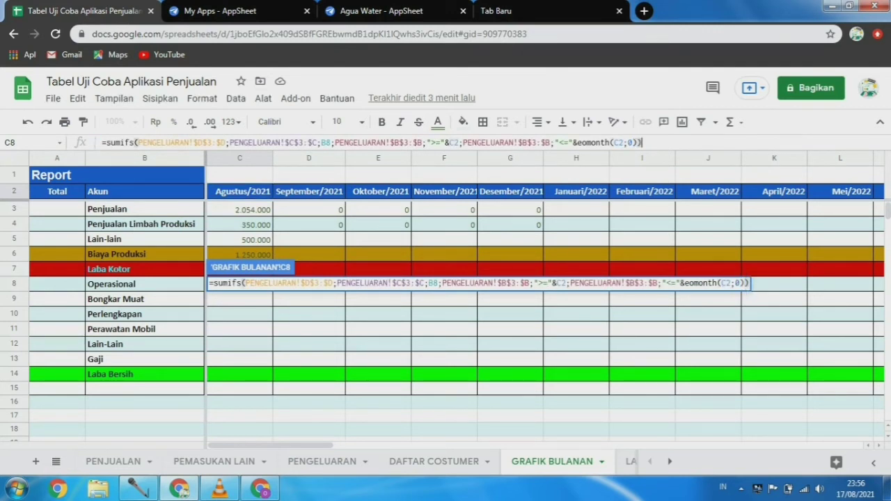
key("Return")
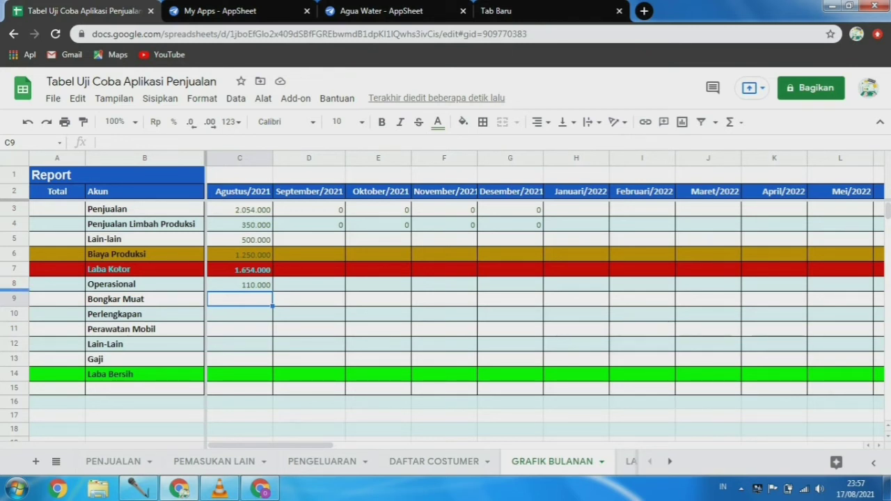
Step: Make both C2 references in the C8 formula absolute as $C$2 and fill the formula down through C13
left_click(240, 284)
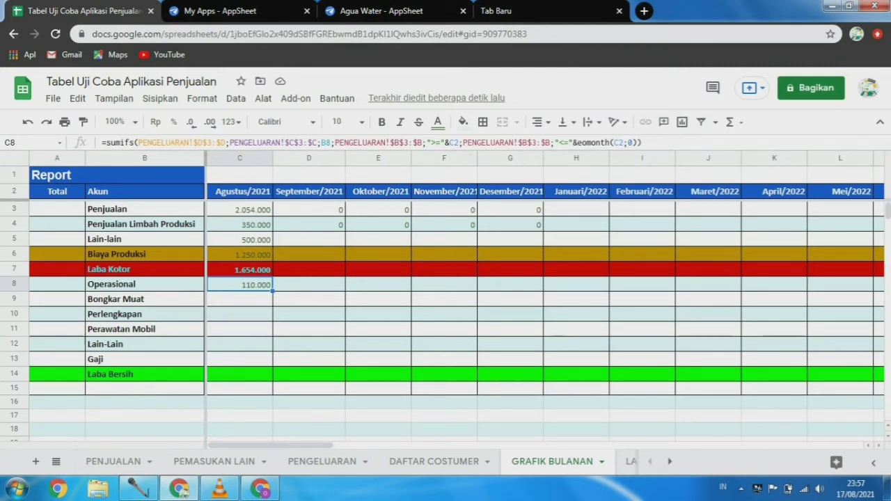
left_click(460, 143)
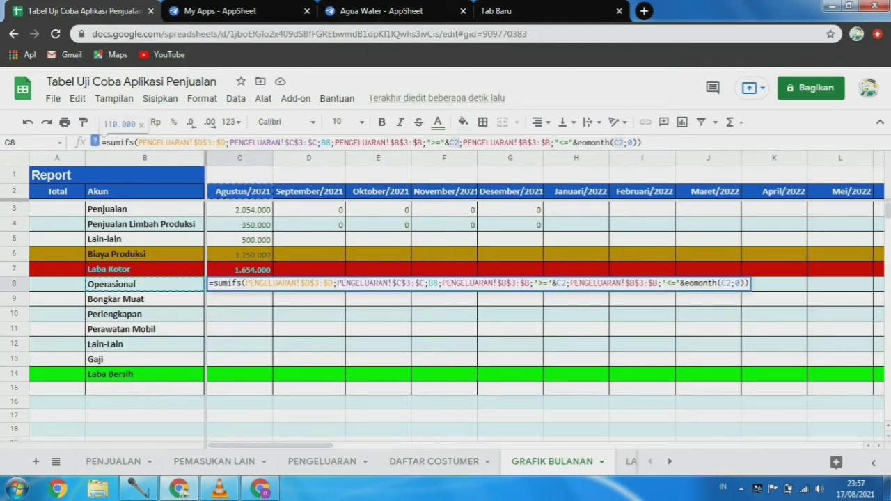
key("F4")
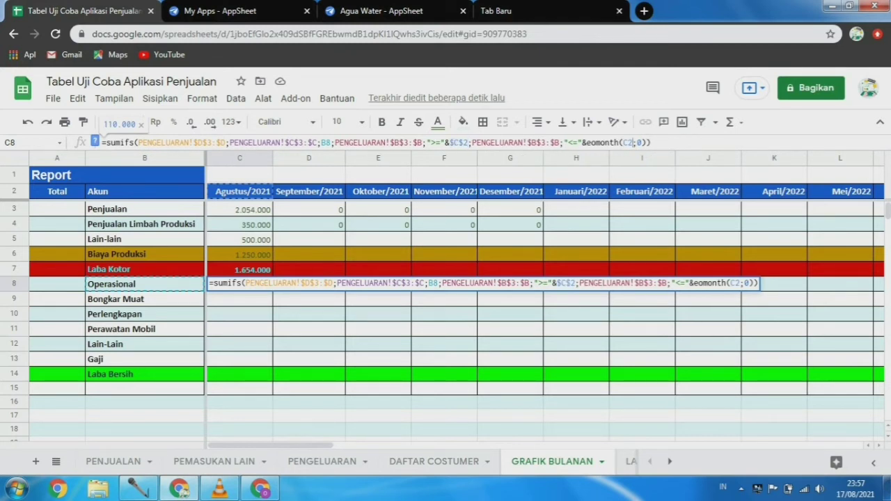
key("F4")
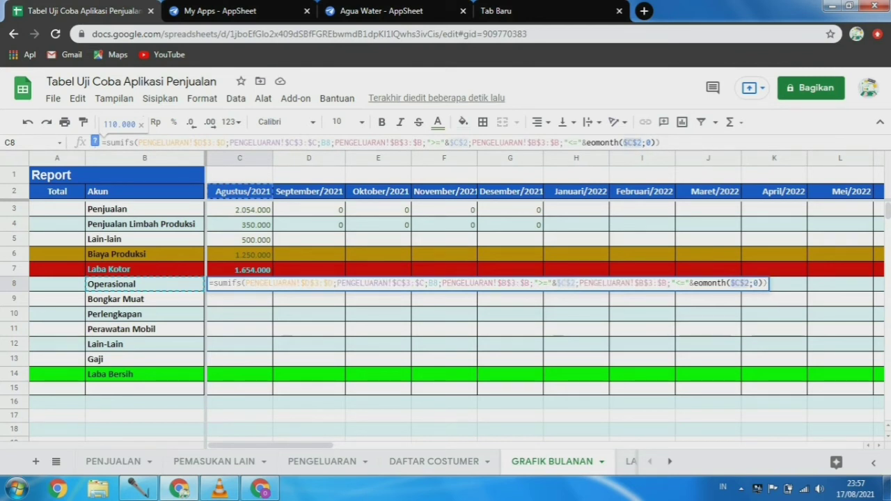
key("Return")
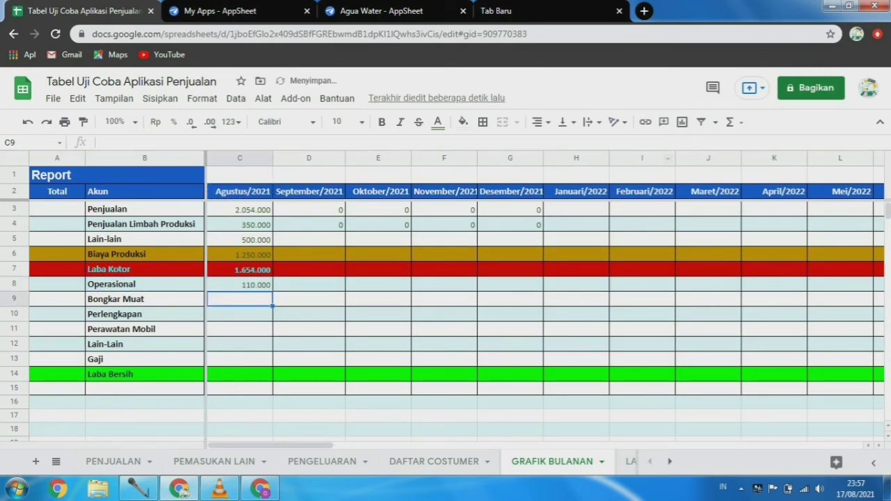
left_click(240, 284)
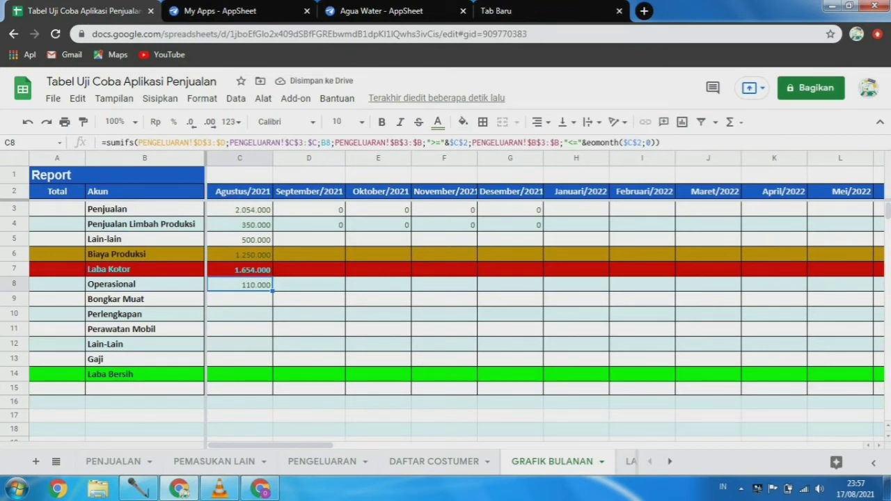
left_click_drag(272, 291, 265, 362)
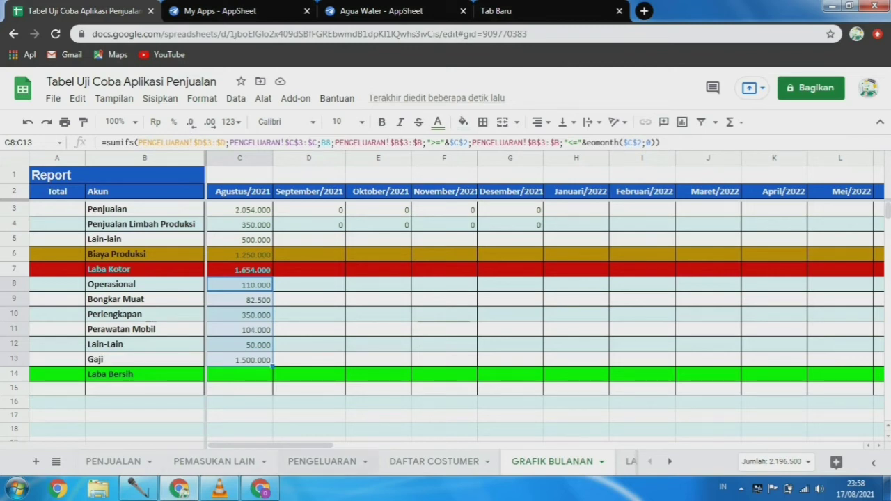
Step: Filter the PENGELUARAN sheet's Kategori column to Operasional only and compare the sum of its Nominal values with the GRAFIK BULANAN report
left_click(323, 462)
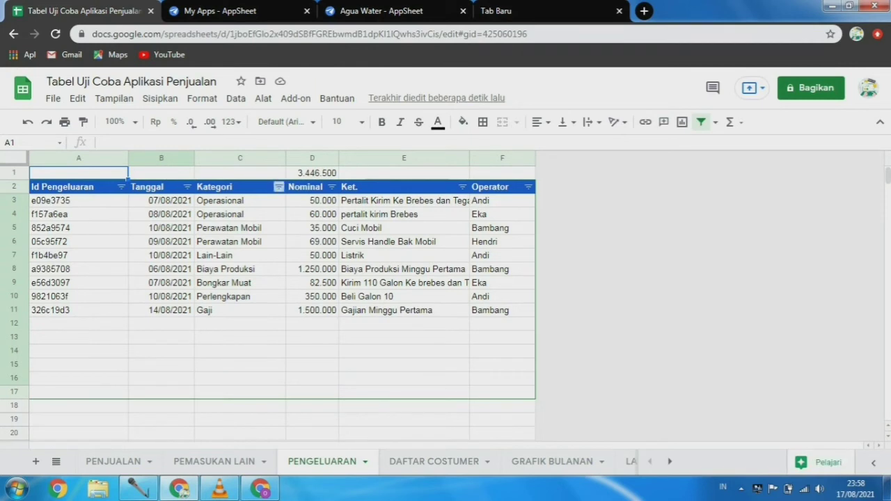
left_click(279, 186)
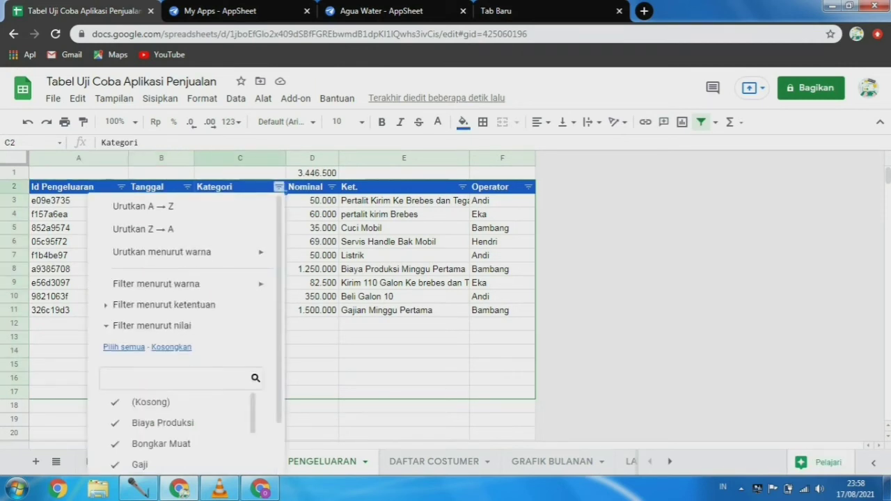
scroll(185, 313, "down", 2)
left_click(171, 290)
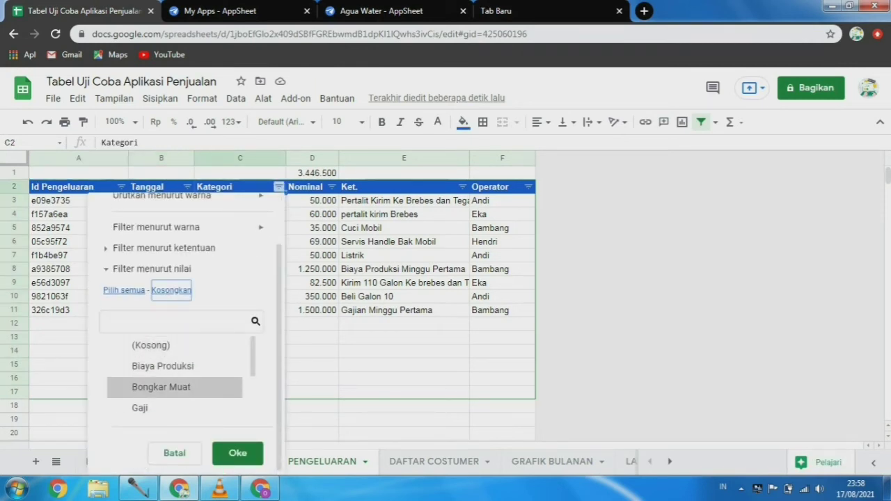
scroll(175, 388, "down", 2)
left_click(157, 367)
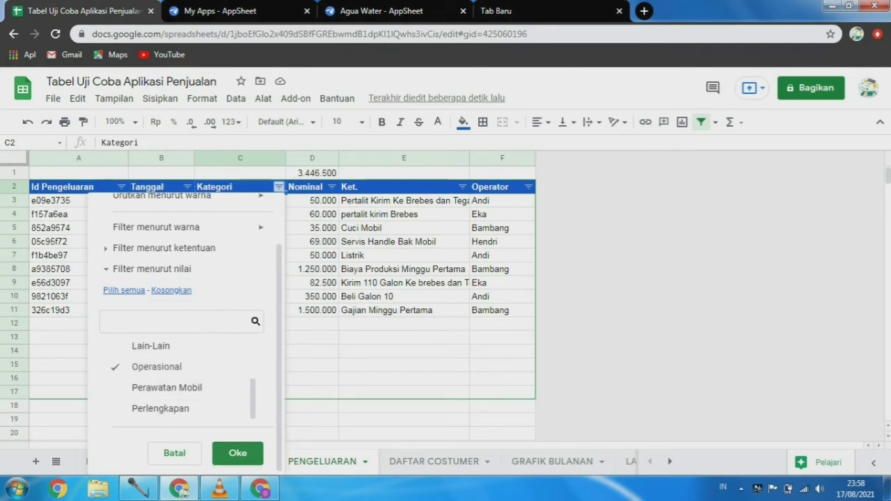
left_click(237, 453)
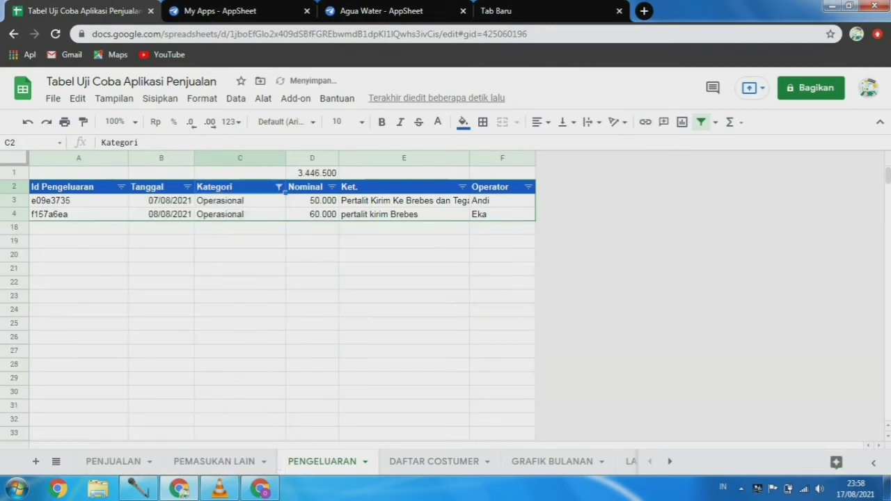
left_click_drag(312, 200, 312, 215)
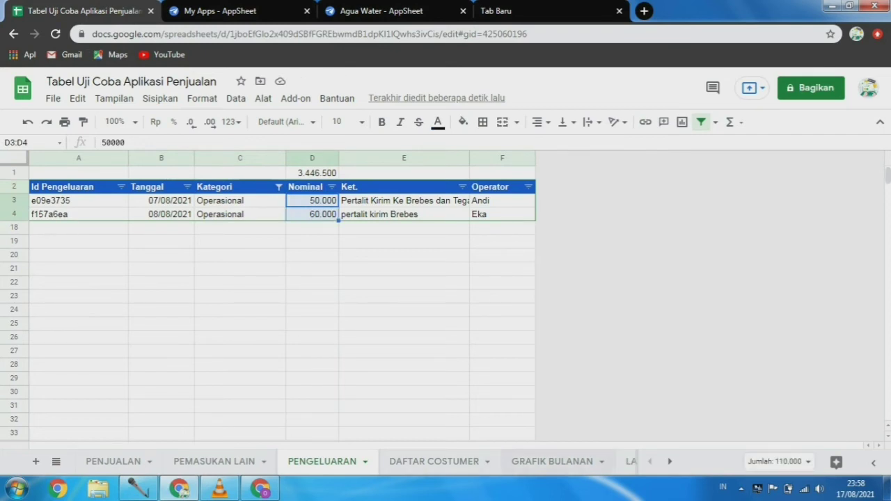
left_click(552, 462)
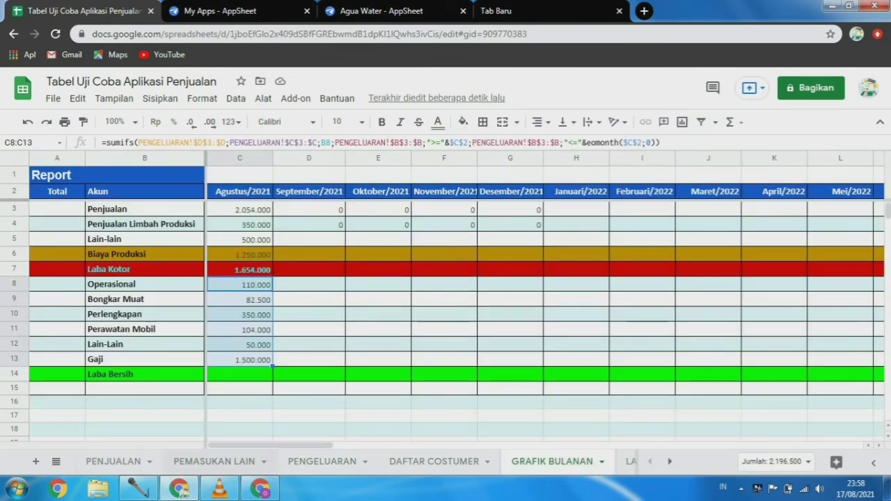
Step: Switch the Kategori filter on the PENGELUARAN sheet to Bongkar Muat only and check its Nominal value against GRAFIK BULANAN
left_click(323, 462)
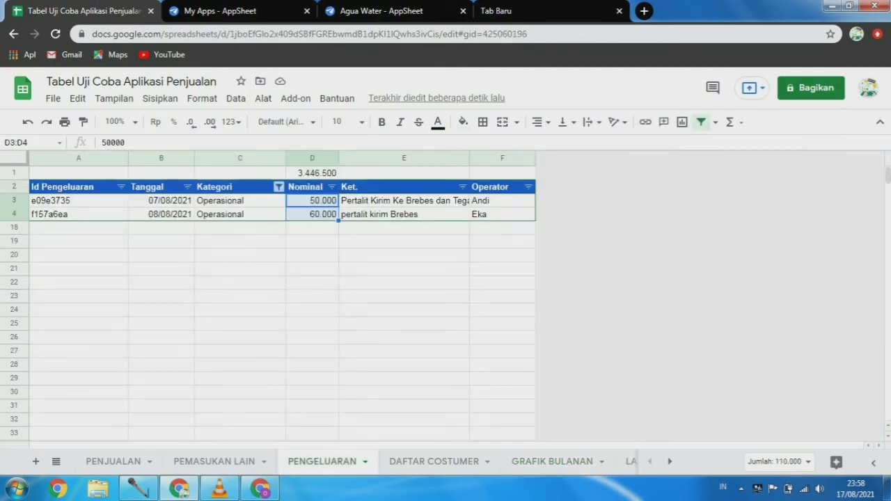
left_click(279, 186)
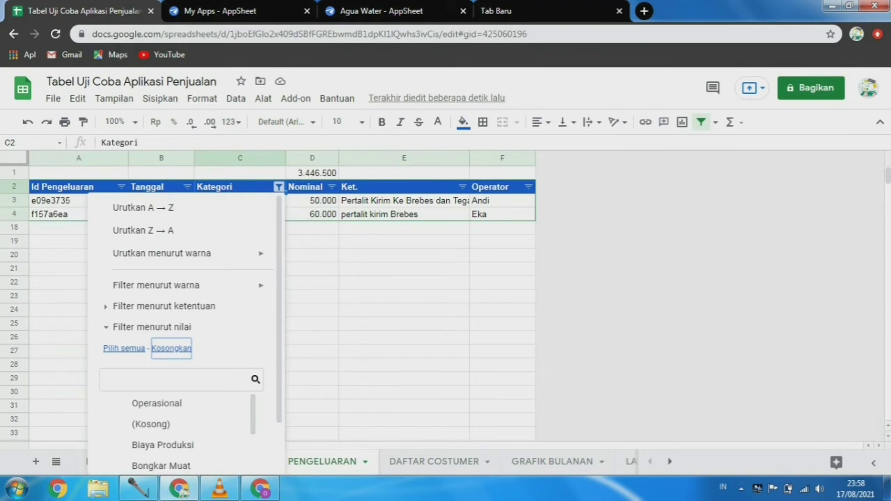
scroll(174, 334, "down", 3)
left_click(161, 343)
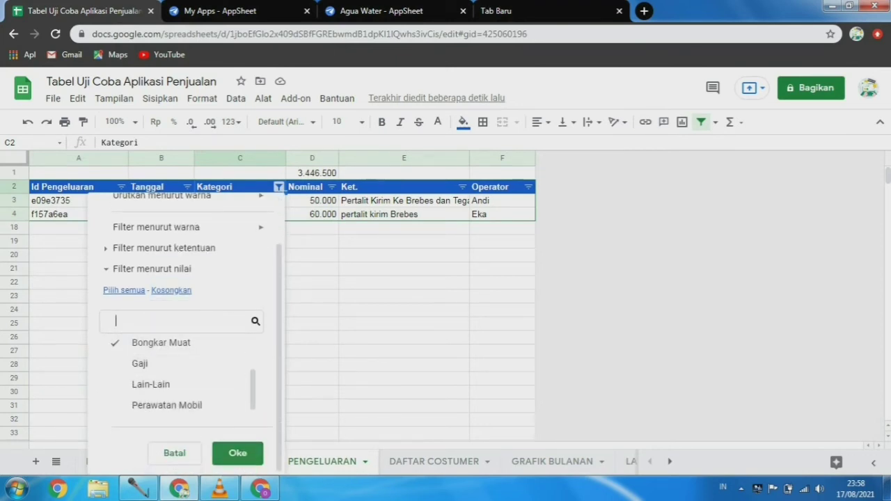
left_click(237, 453)
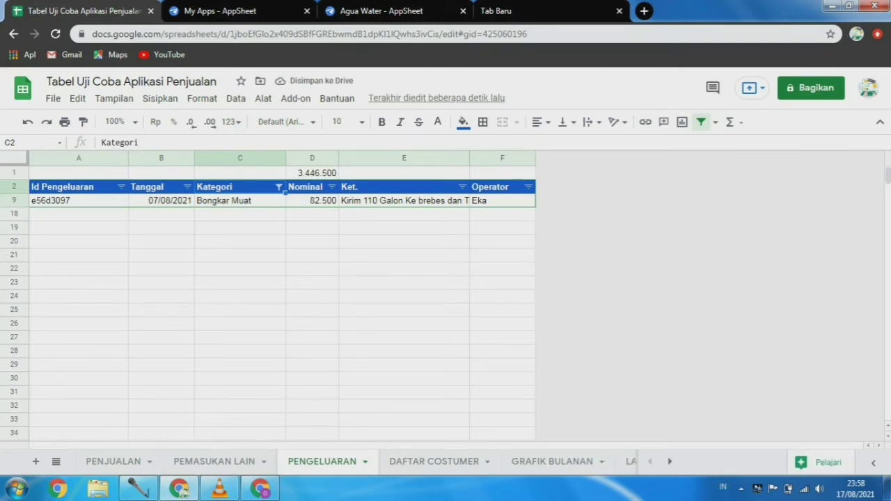
left_click(312, 201)
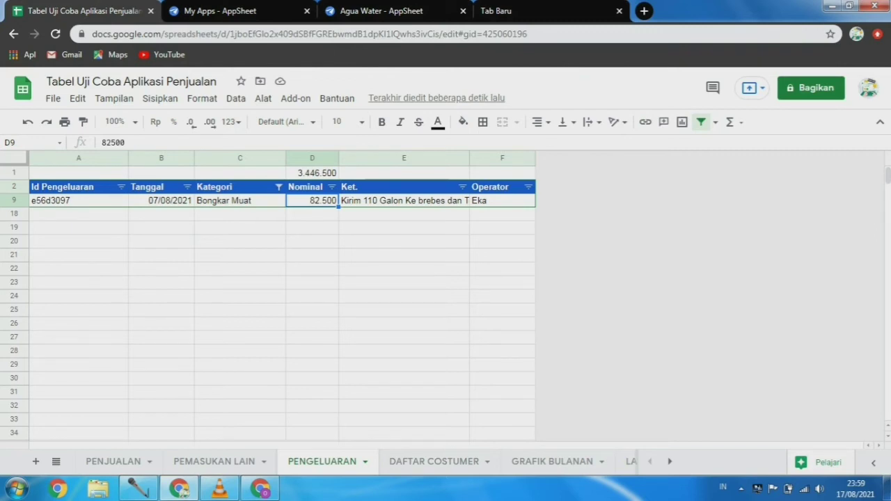
left_click(553, 461)
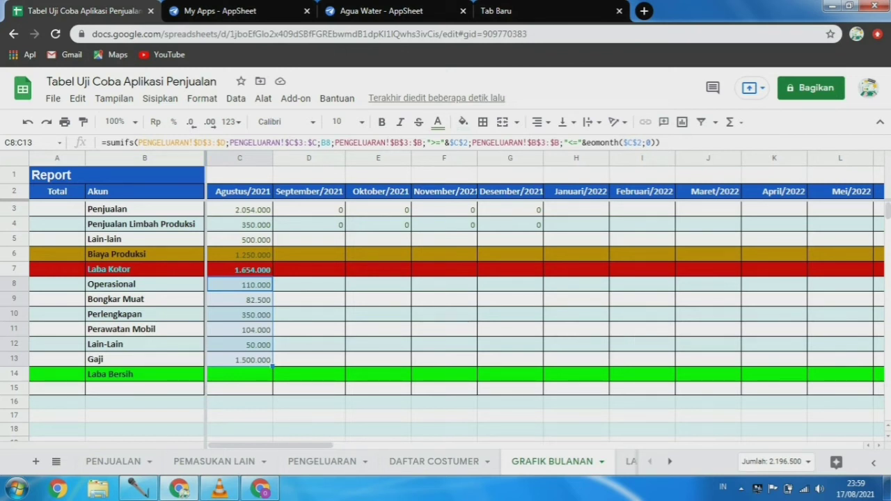
Step: Start the Agustus/2021 Laba Bersih formula in C14, subtracting Operasional and Bongkar Muat from Laba Kotor as =C7-C8-C9-
left_click(240, 374)
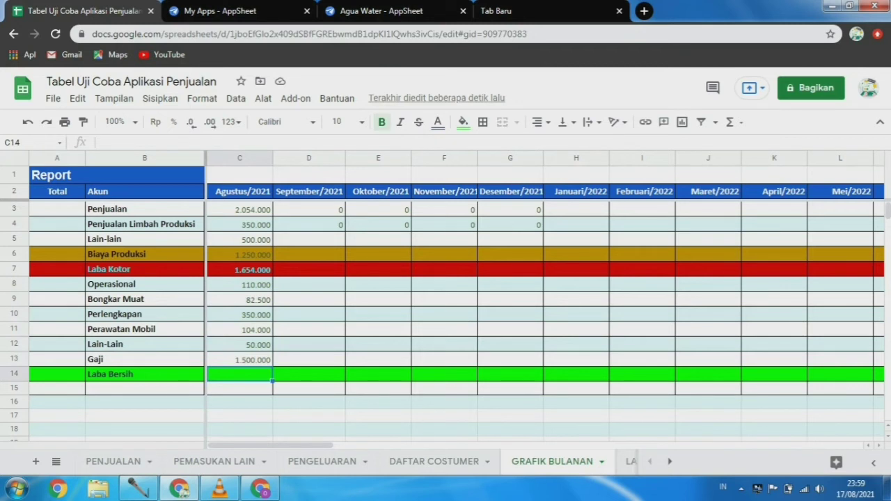
type("=")
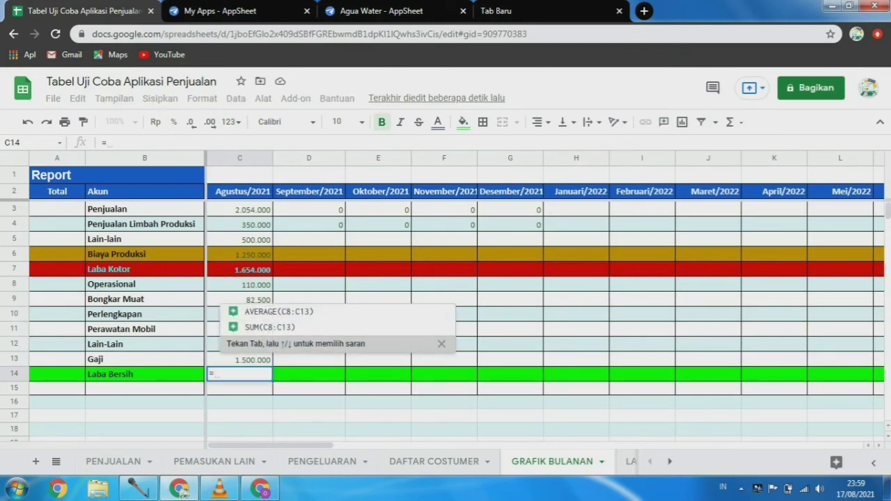
left_click(240, 270)
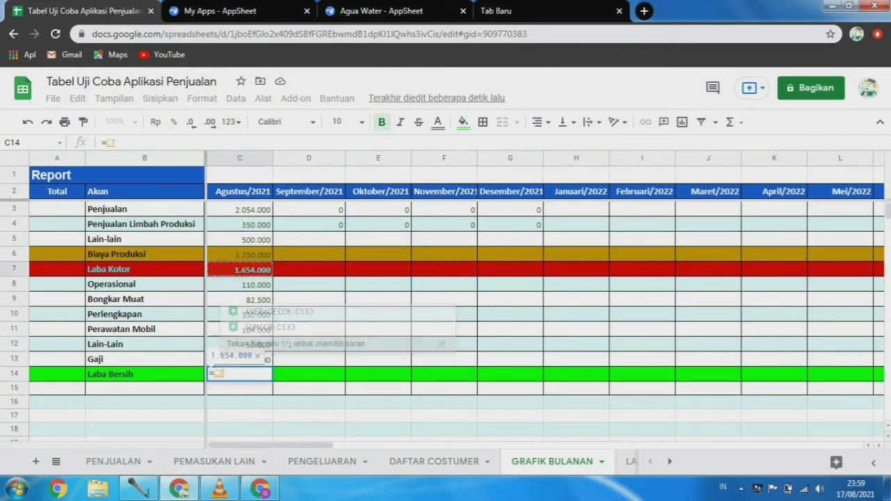
type("-")
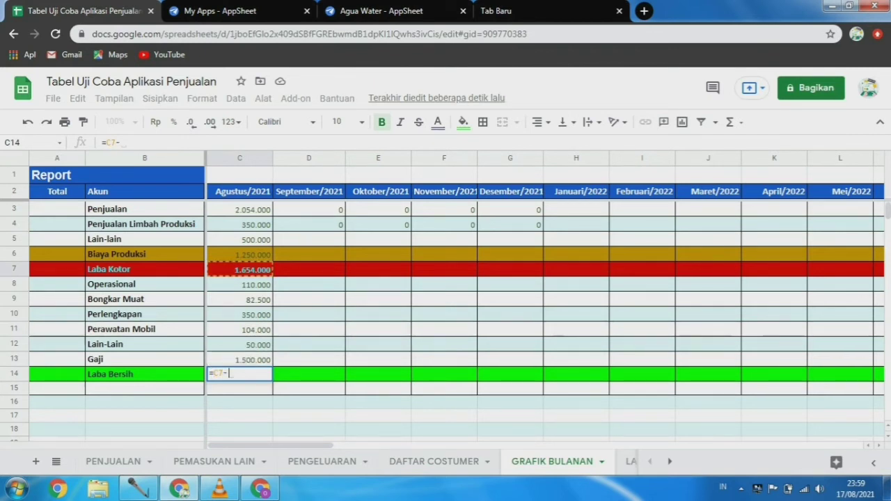
left_click(239, 285)
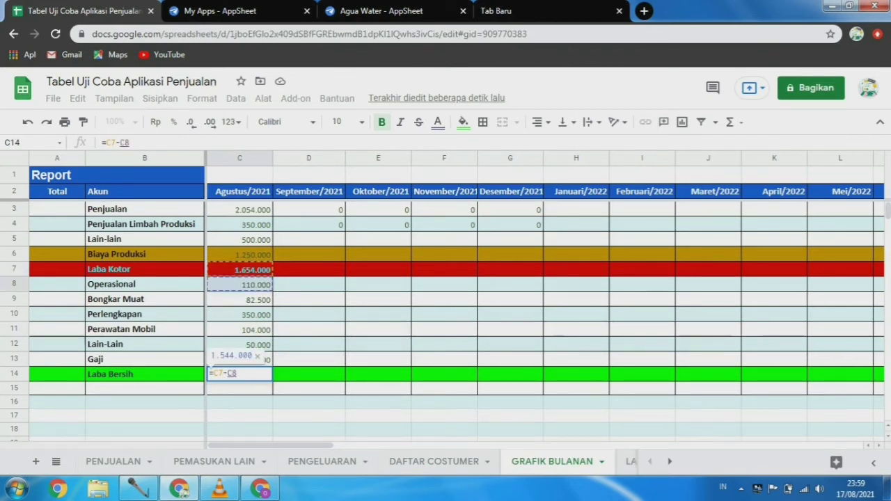
type("-")
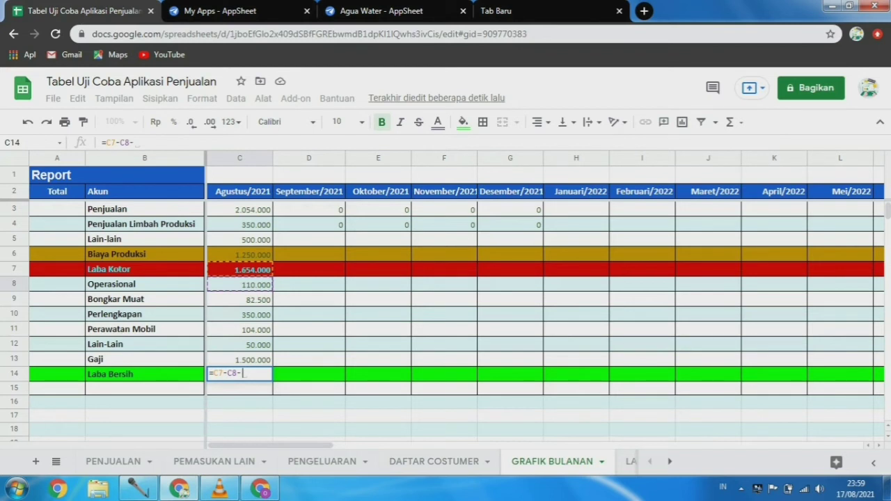
left_click(240, 300)
type("-")
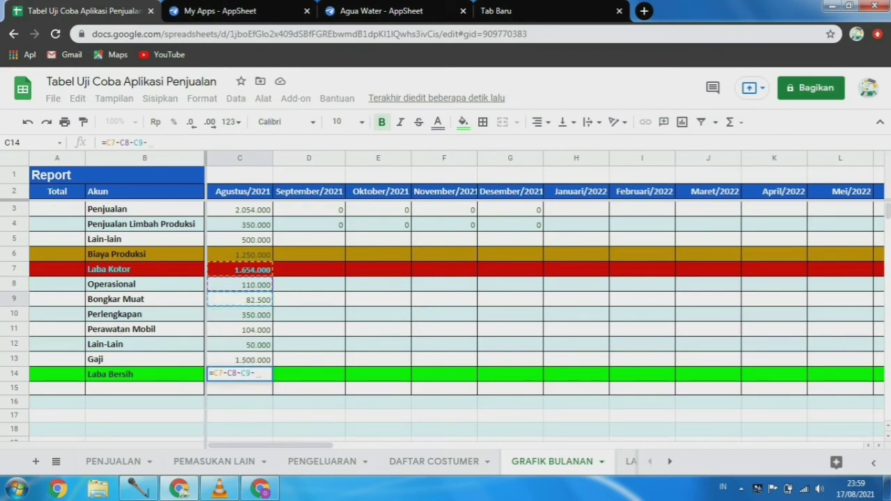
Step: Complete the C14 formula by also subtracting C10, C11, C12 and C13, and commit it
left_click(239, 314)
type("-")
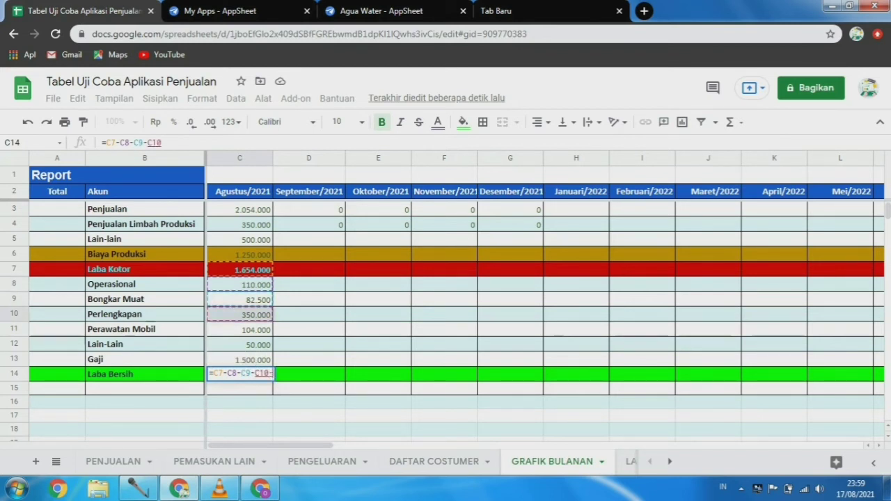
left_click(240, 330)
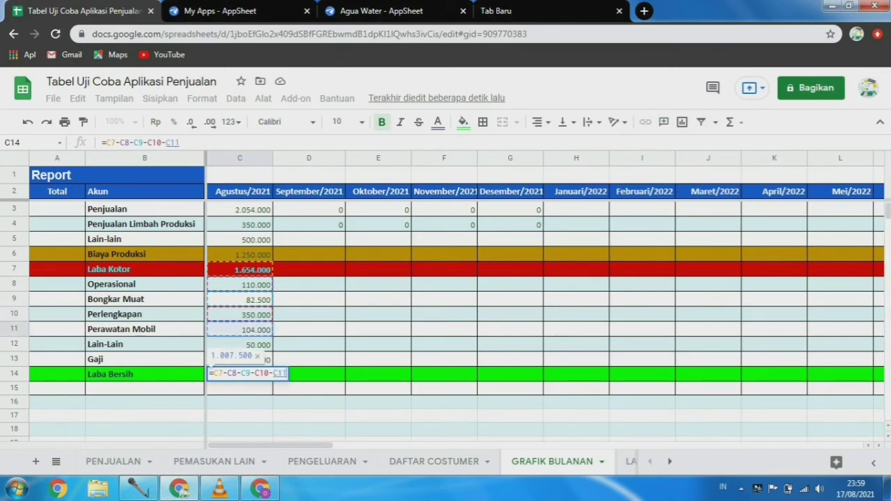
type("-")
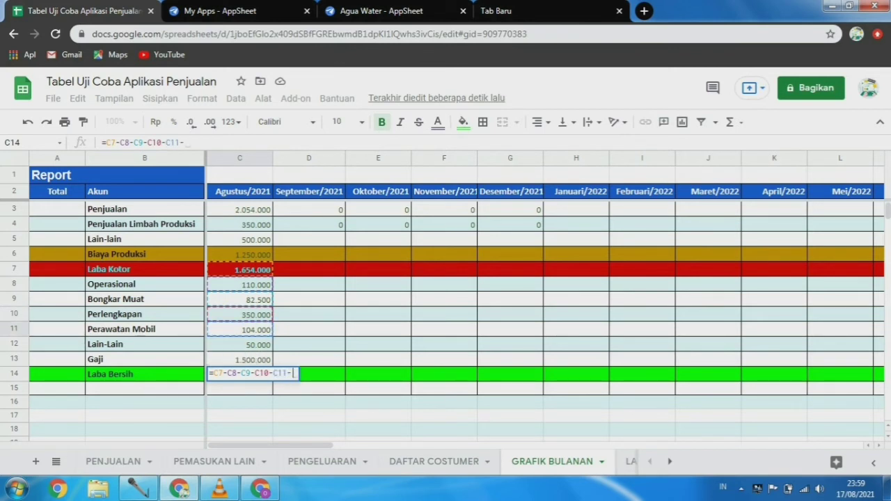
left_click(239, 344)
type("-")
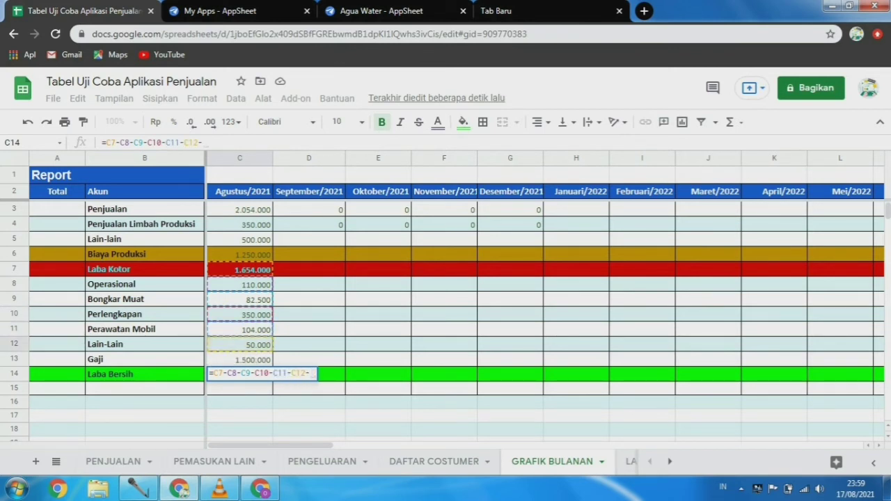
left_click(240, 359)
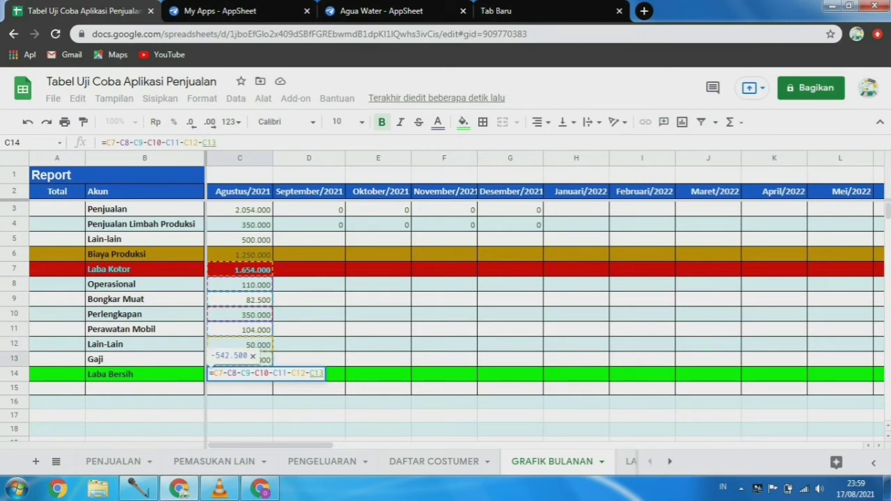
key("Return")
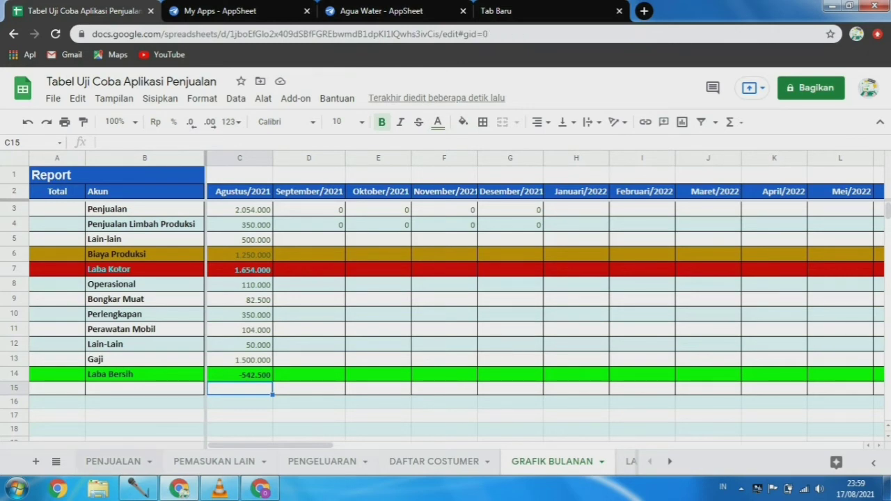
left_click(113, 462)
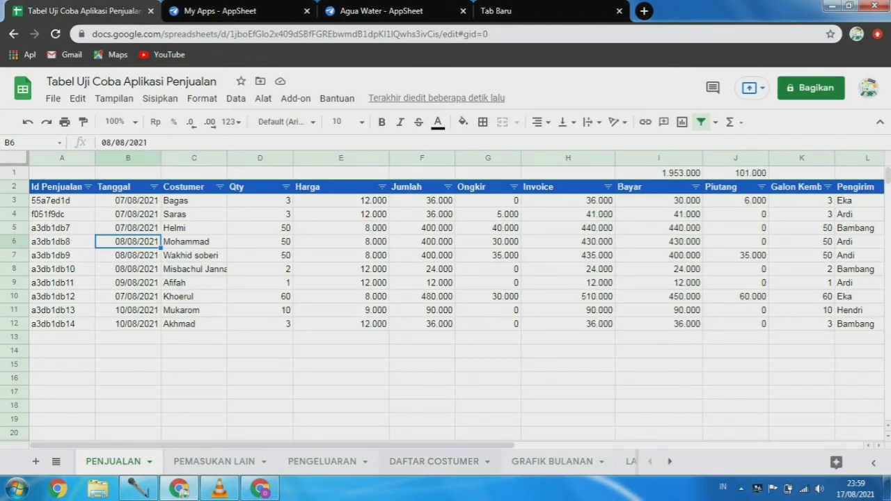
left_click(552, 462)
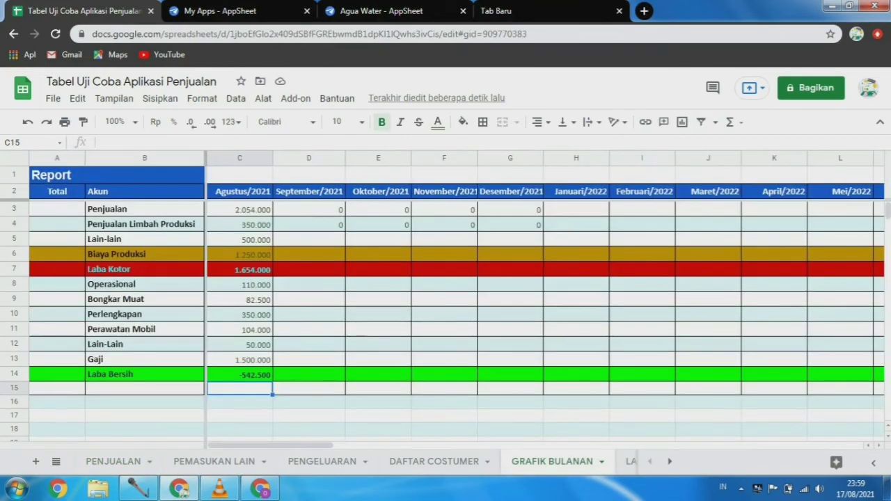
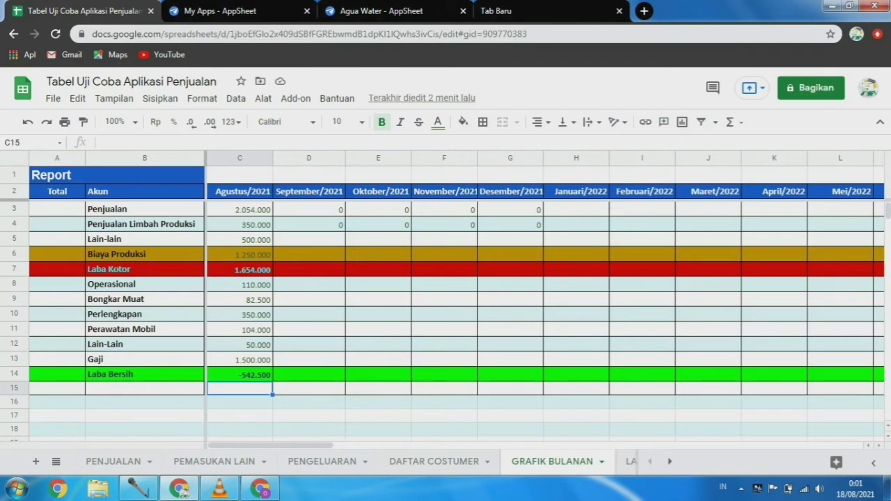
Step: Edit the September/2021 Penjualan Limbah Produksi formula in D4 to use a relative B4 category reference and absolute $D$2 for both date references
left_click(308, 224)
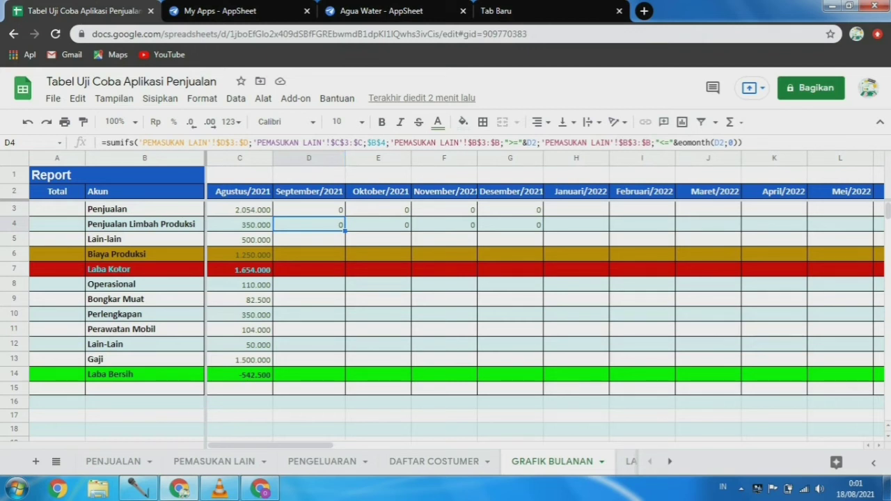
key("F2")
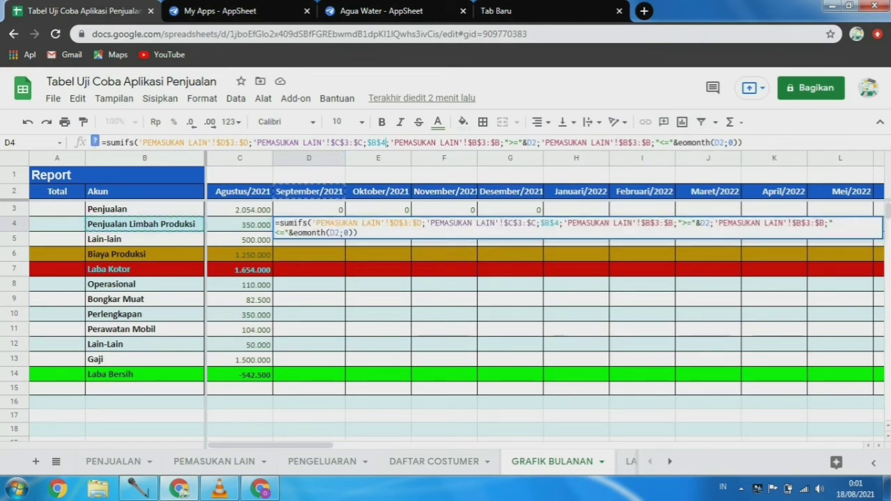
key("F4")
key("F4")
key("F4")
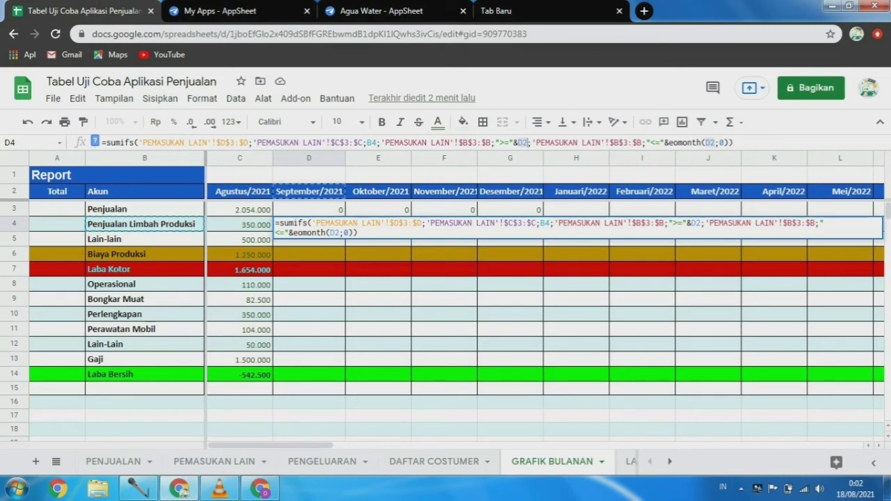
key("F4")
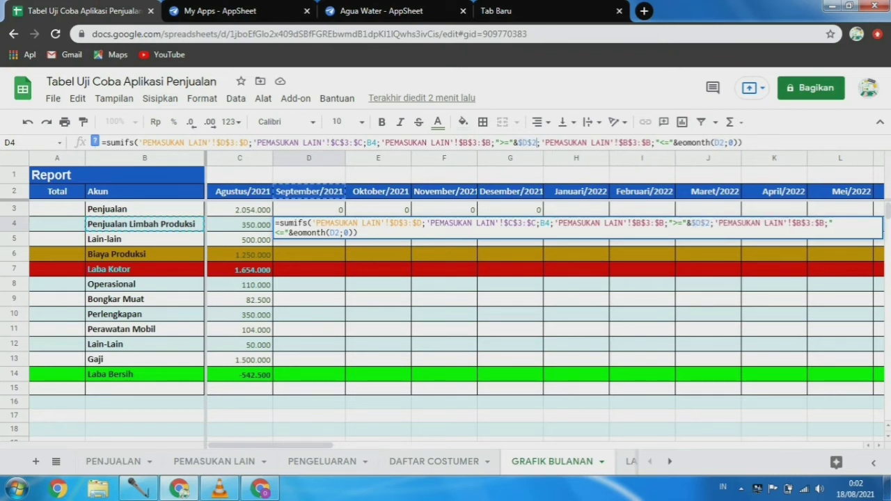
left_click(725, 142)
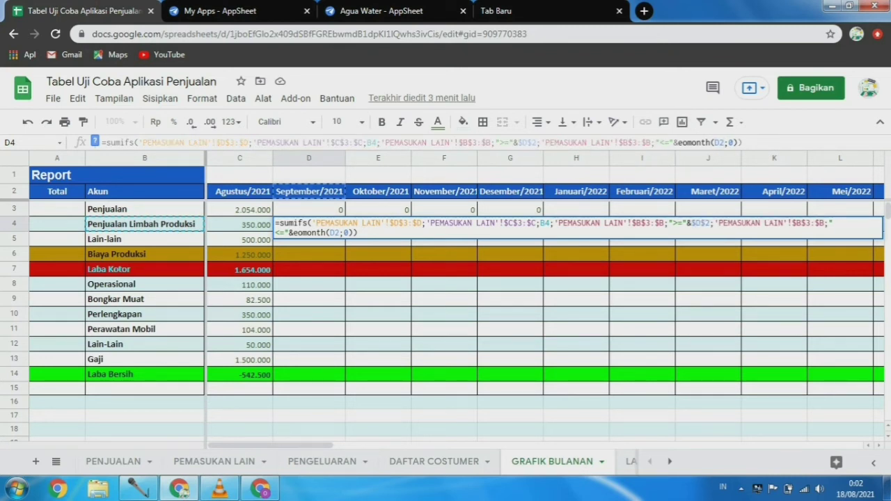
key("F4")
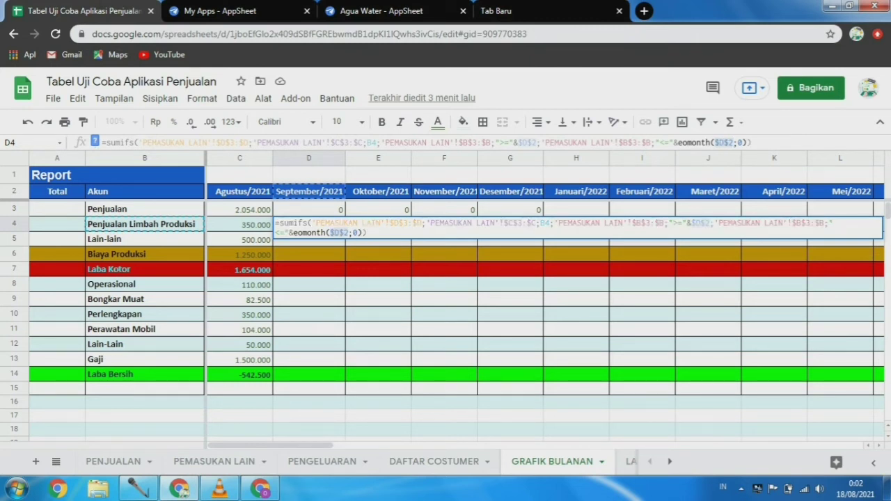
key("Return")
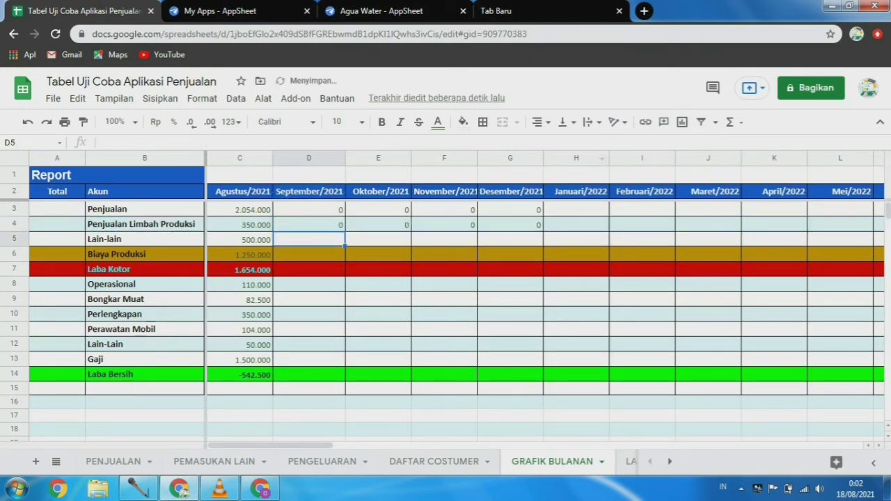
Step: Copy the D4 formula down to Lain-lain in D5, then try extending it to D12 and undo that extension
left_click(309, 225)
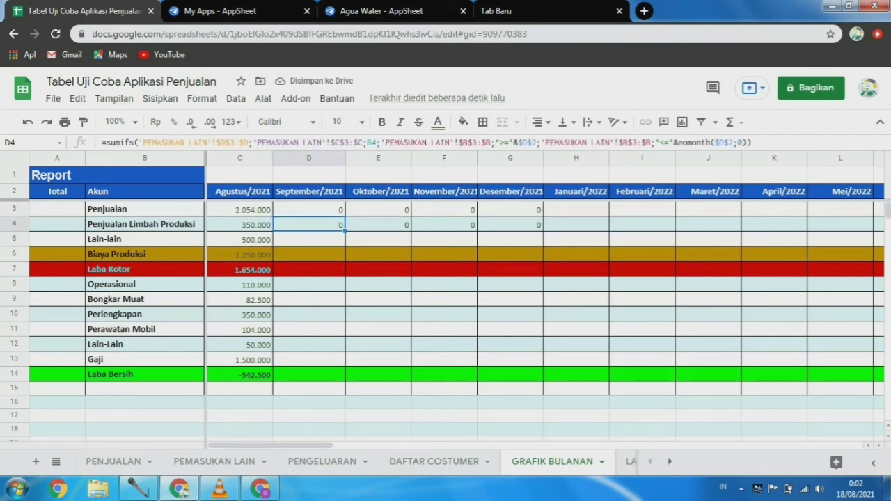
left_click_drag(344, 232, 345, 244)
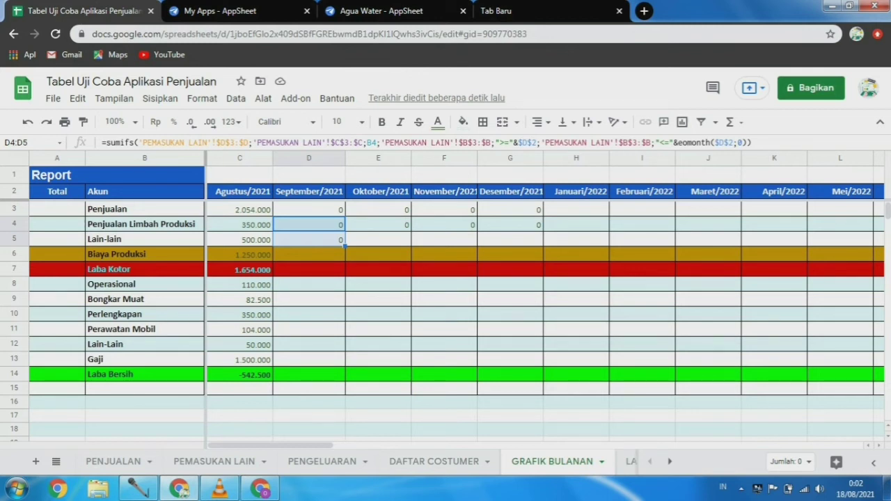
left_click_drag(345, 246, 345, 350)
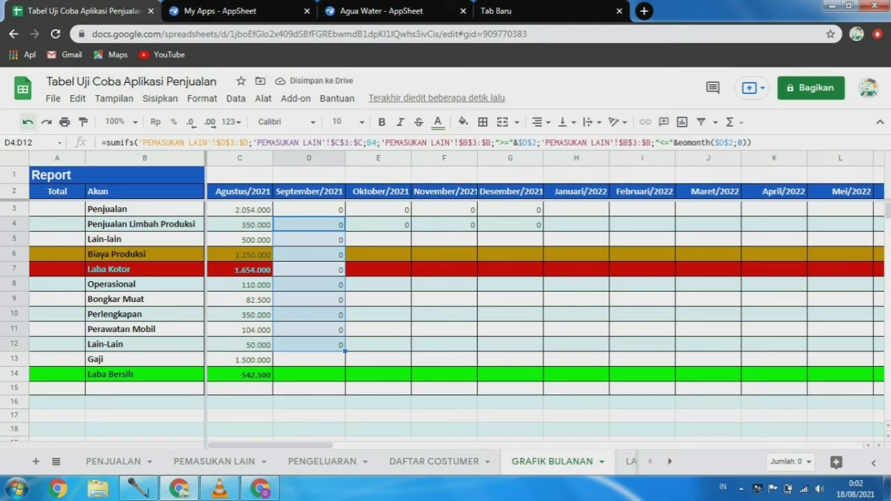
left_click(28, 121)
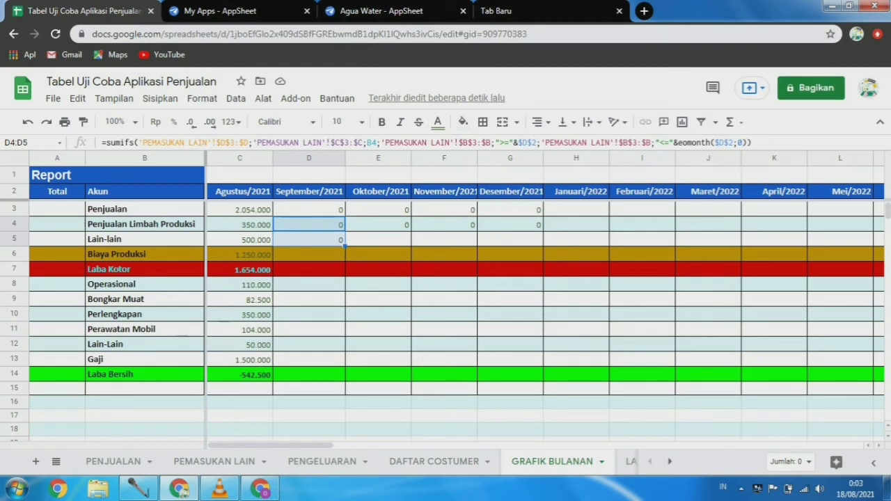
Step: Lock the category reference in the Agustus/2021 Biaya Produksi formula in C6 as $B$6
left_click(240, 254)
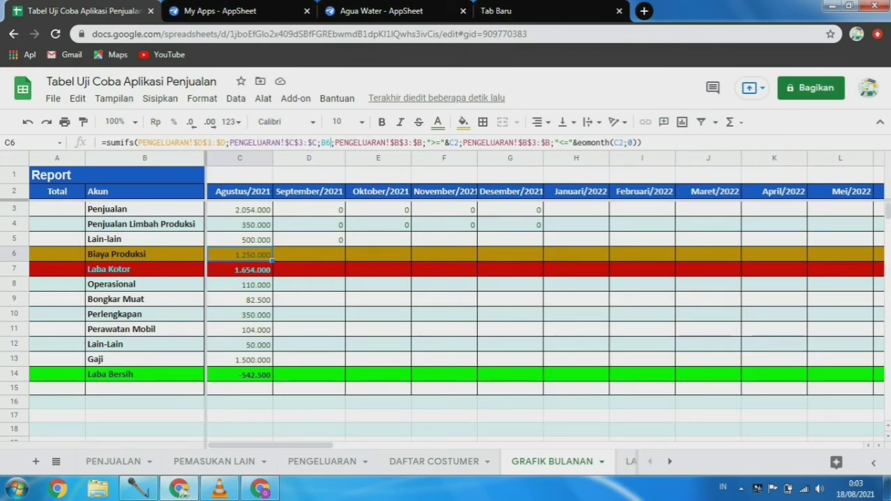
left_click(332, 143)
key("F4")
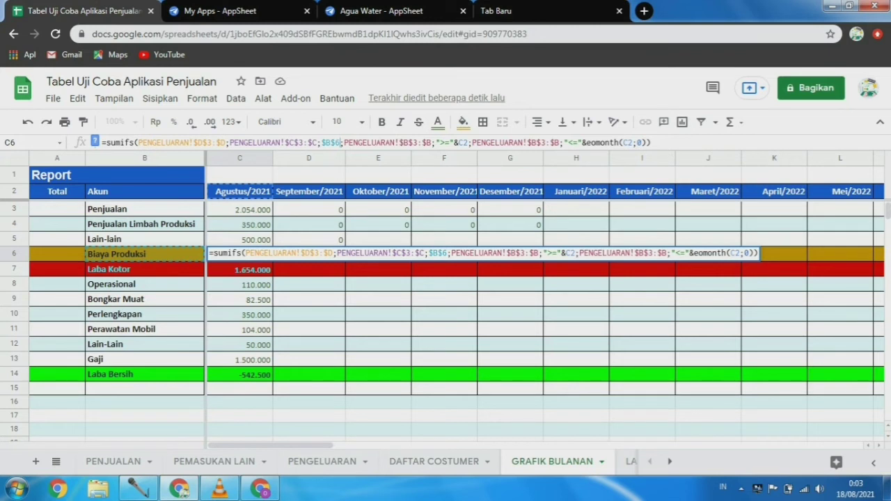
key("Return")
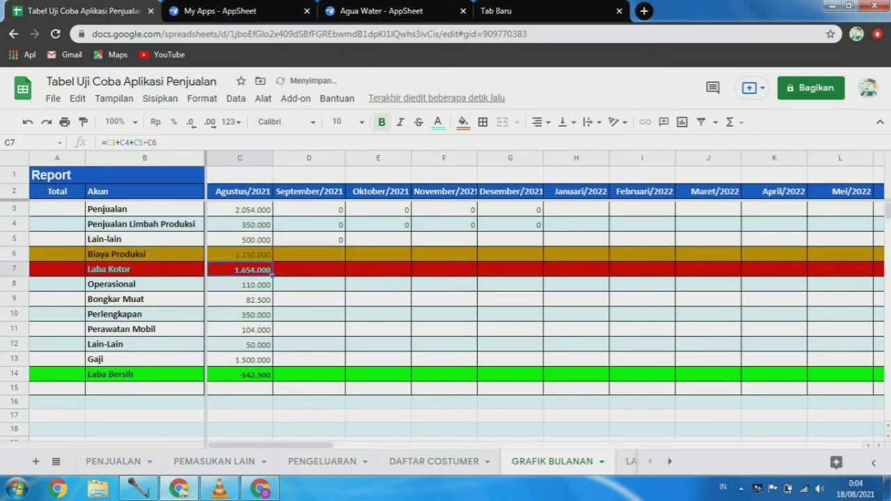
Step: Extend the Agustus/2021 Biaya Produksi and Laba Kotor formulas across rows 6 and 7 through April/2022 in column K
left_click(308, 254)
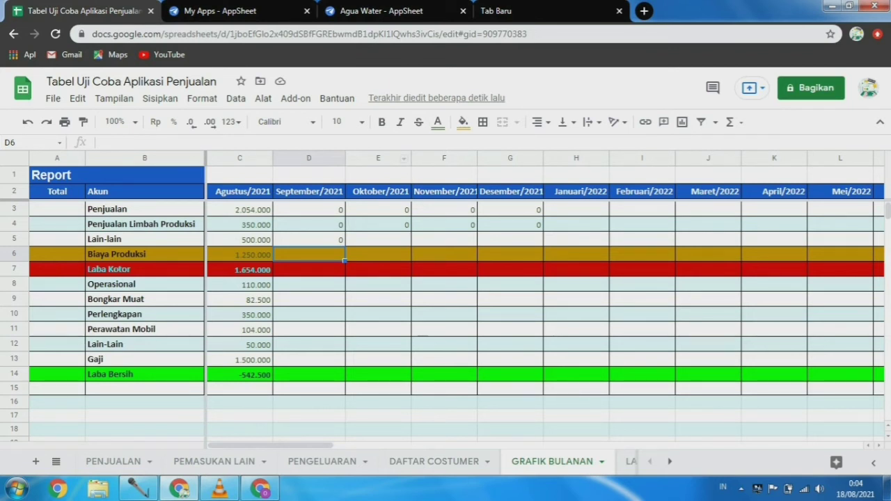
left_click(240, 255)
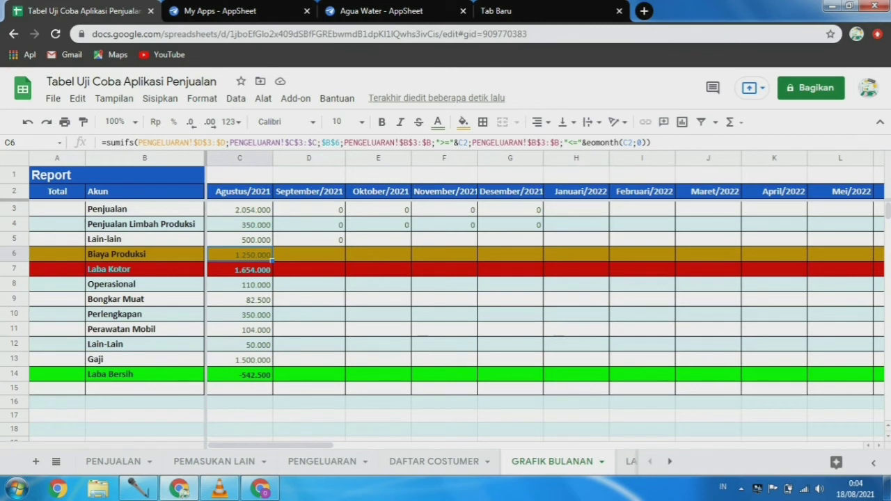
left_click_drag(272, 262, 794, 256)
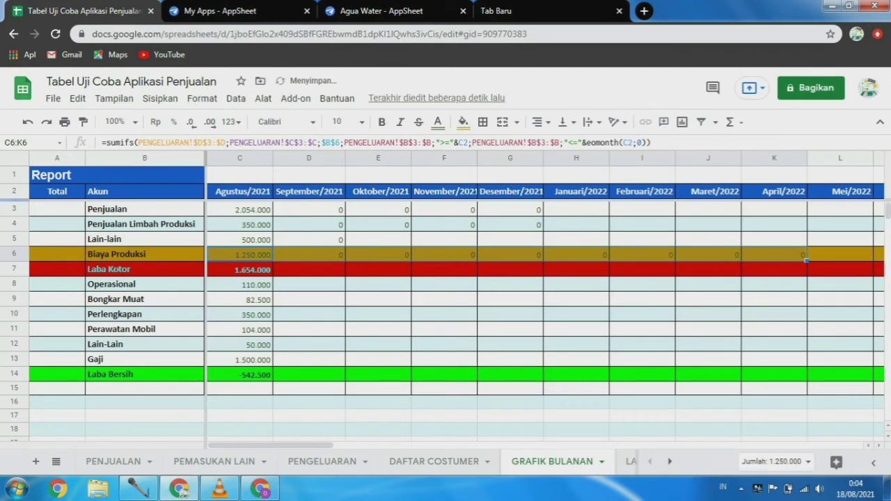
left_click(309, 255)
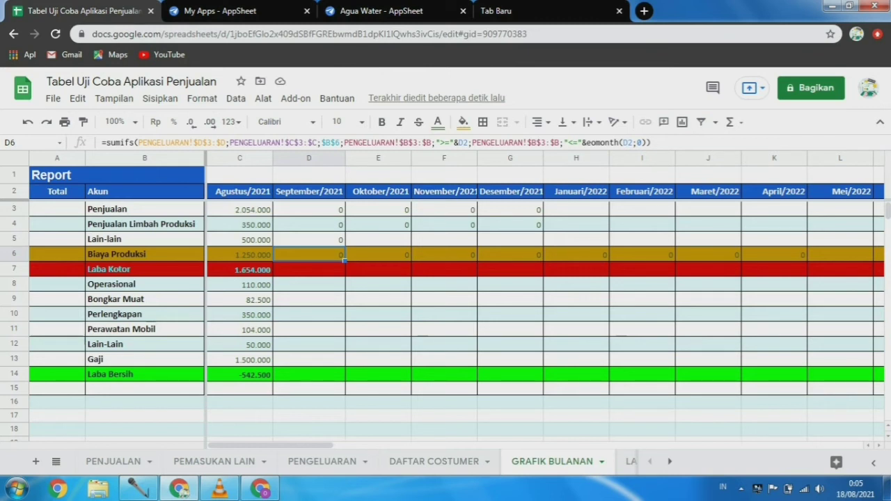
left_click(240, 269)
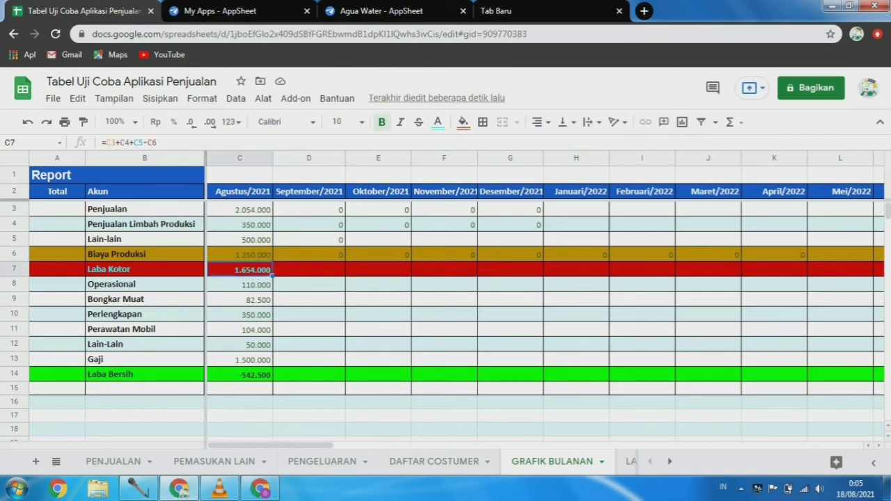
left_click_drag(272, 277, 783, 273)
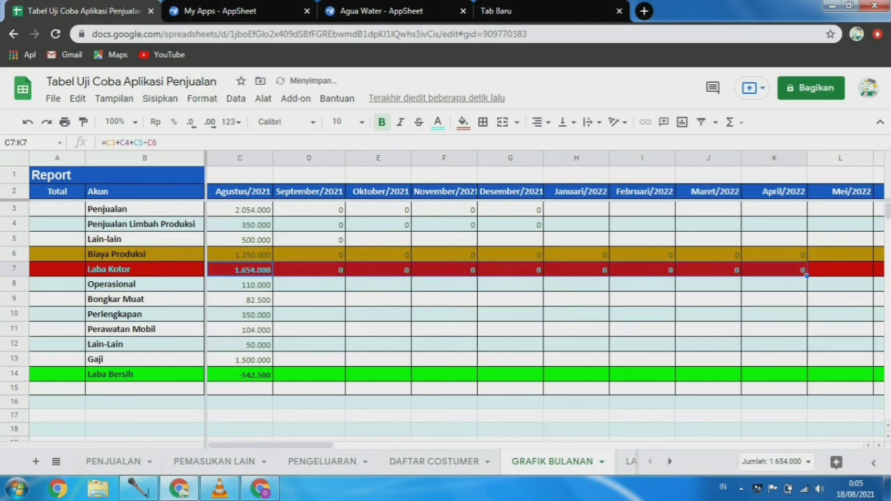
Step: Edit the Agustus/2021 Operasional formula in C8 to lock the category as $B$8 and make both date references relative as C2
left_click(308, 284)
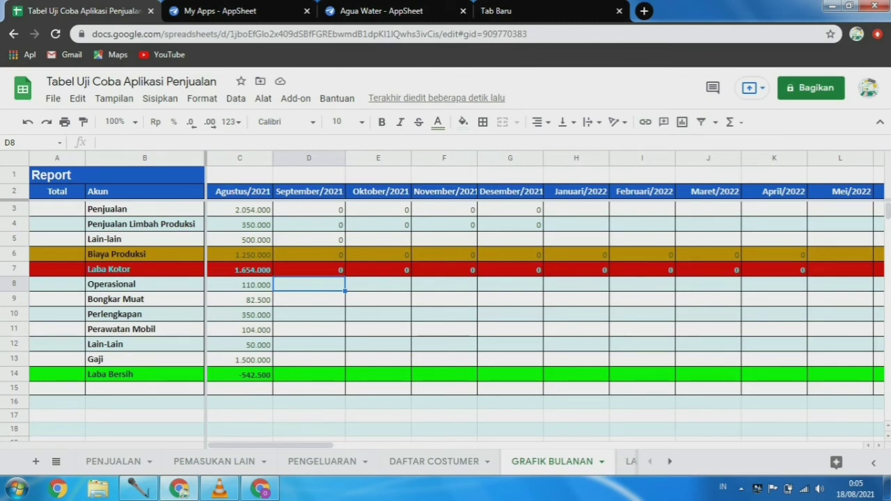
left_click(240, 285)
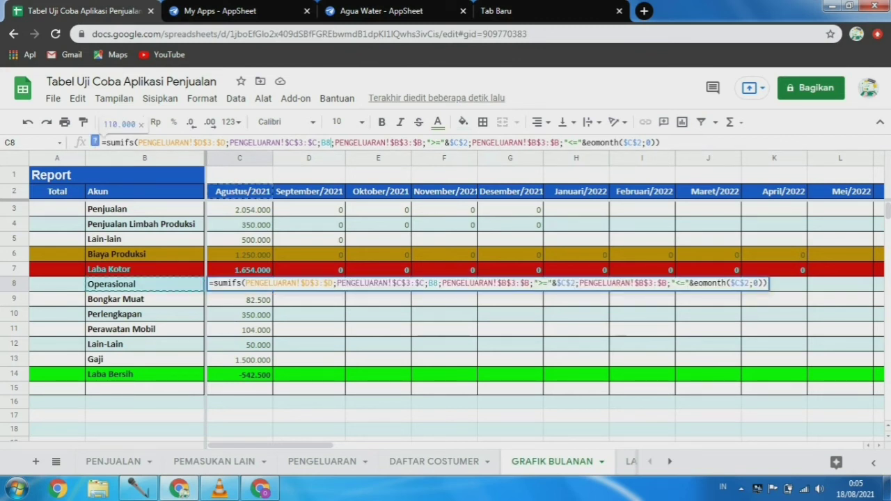
key("F4")
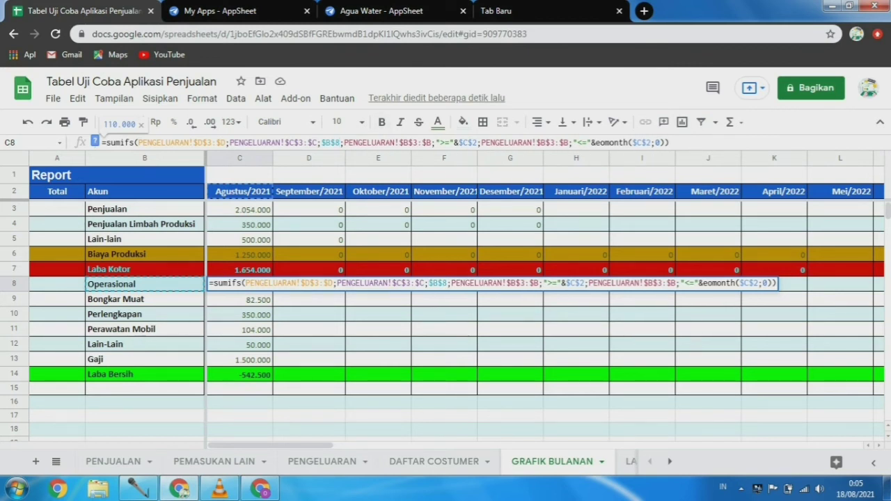
left_click(478, 142)
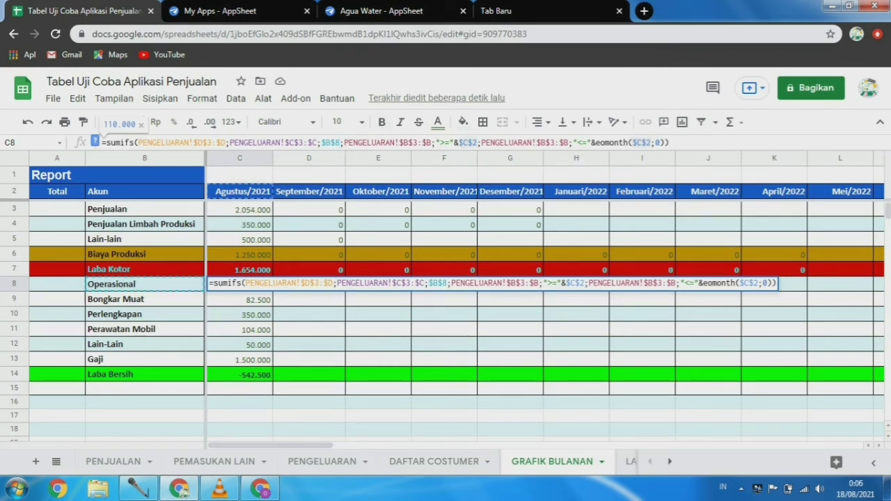
key("F4")
key("F4")
key("F4")
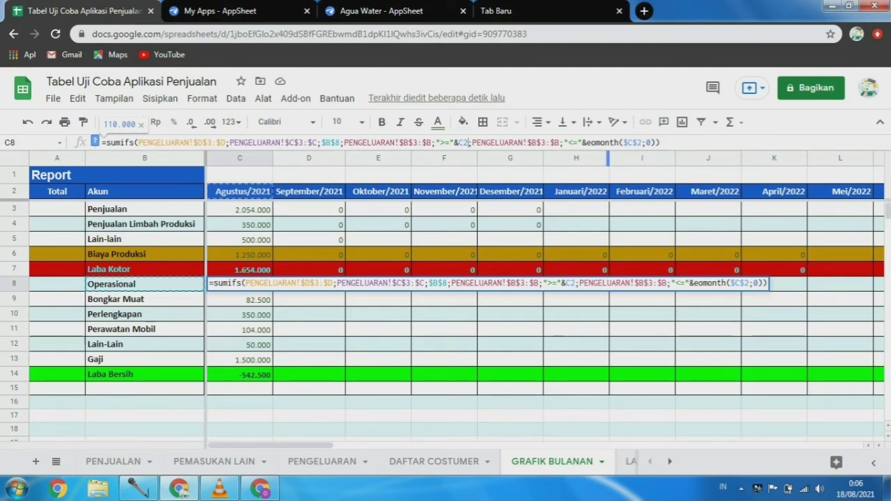
left_click(642, 143)
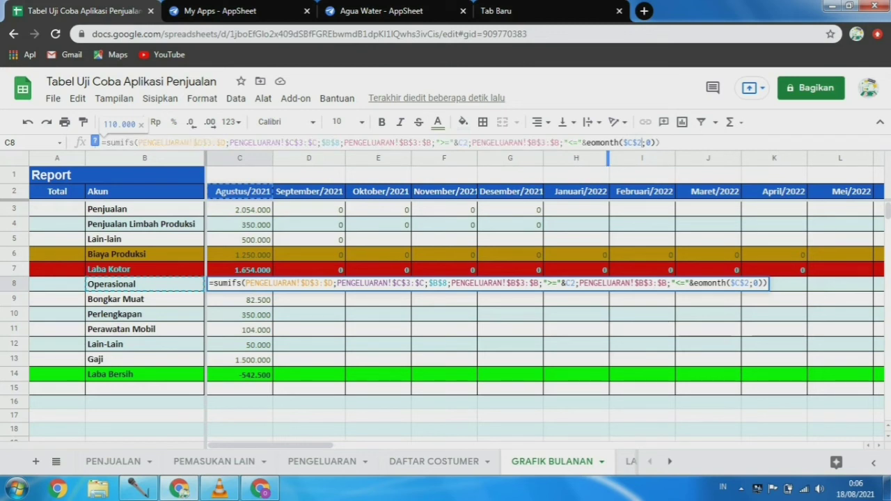
key("F4")
key("F4")
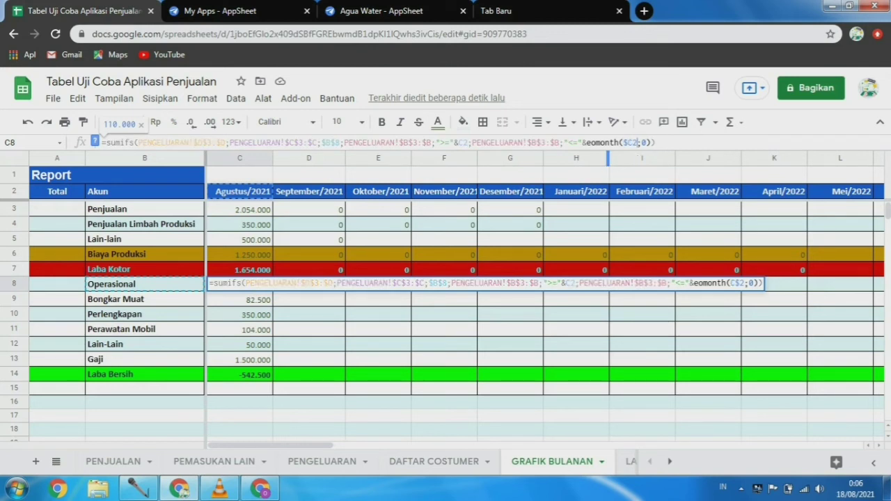
key("F4")
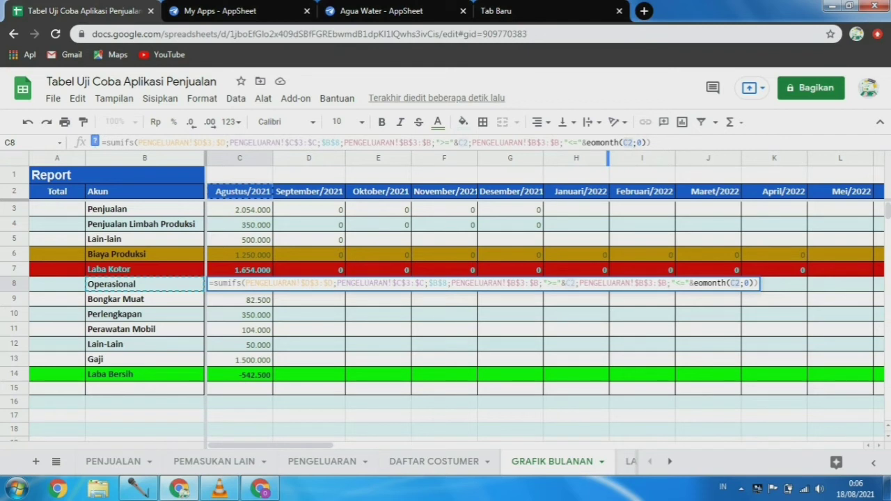
key("Return")
Step: Copy the Operasional formula from C8 to September/2021 in D8, check its references, and extend it across row 8 through column AG
left_click(239, 285)
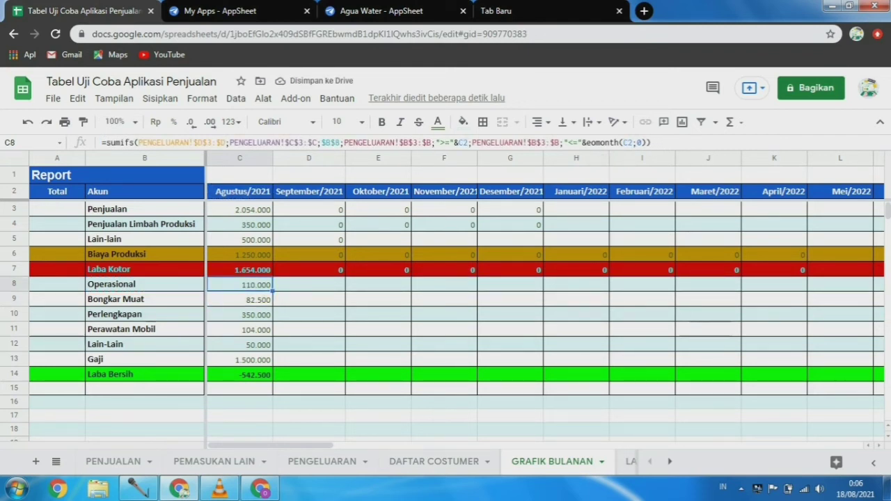
left_click_drag(274, 292, 341, 290)
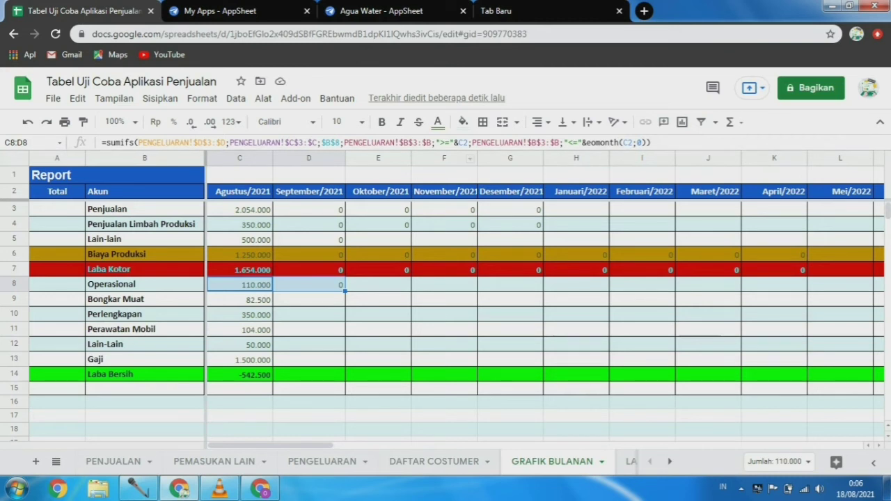
left_click(309, 300)
left_click(309, 285)
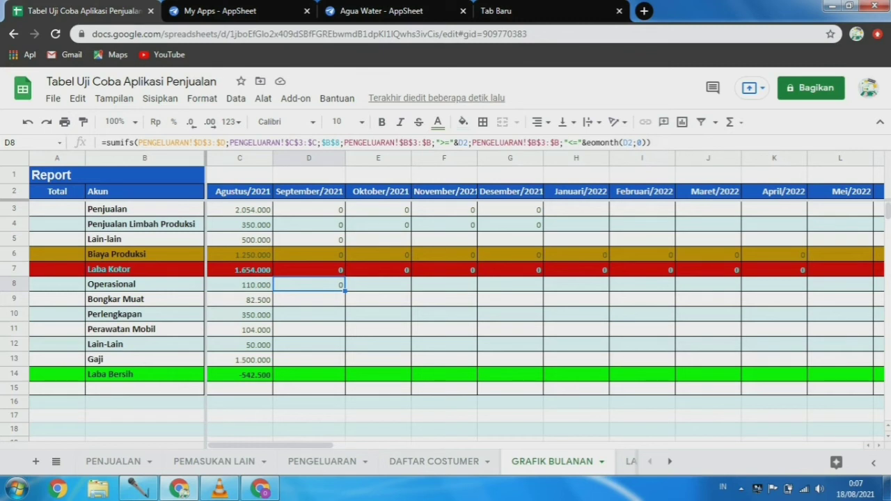
left_click_drag(345, 291, 881, 286)
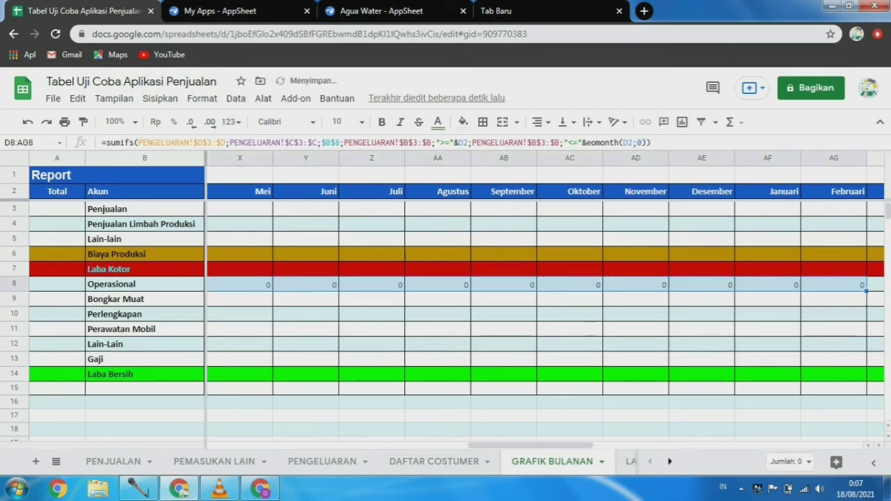
left_click_drag(530, 445, 271, 445)
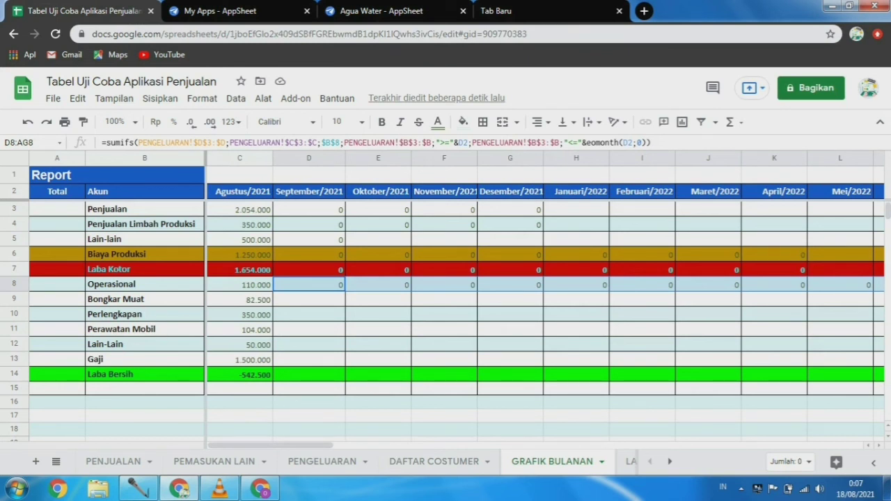
Step: Edit the Agustus/2021 Bongkar Muat formula in C9 to lock the category as $B$9 and make both date references relative as C2
left_click(239, 300)
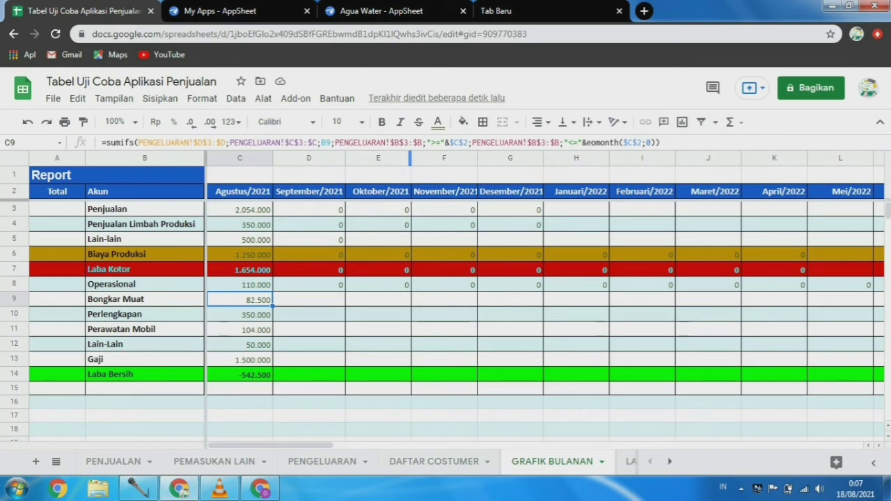
key("Return")
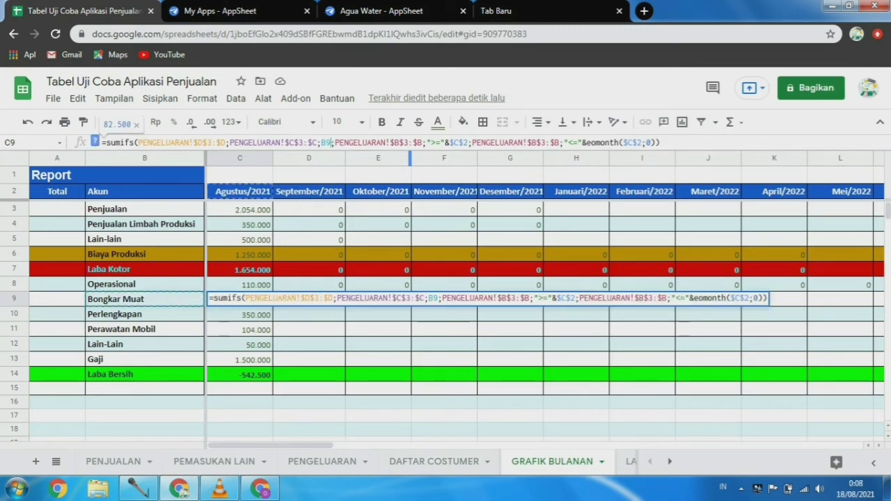
key("F4")
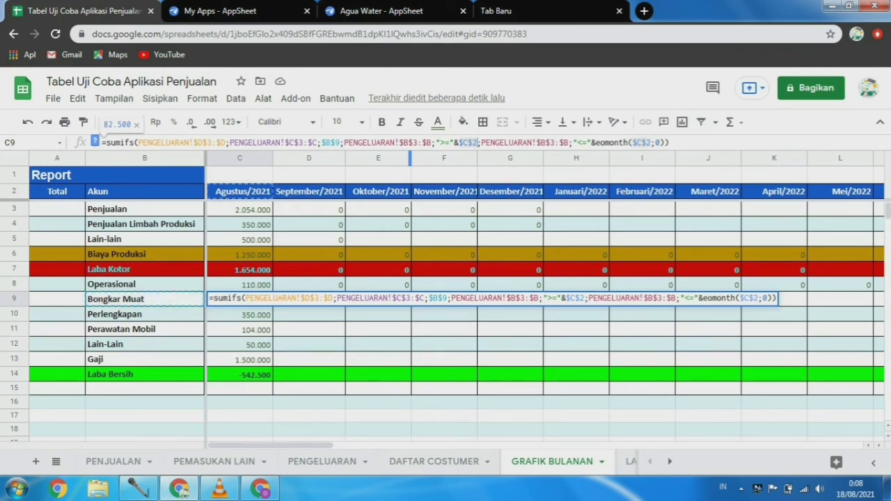
key("F4")
key("F4")
key("F4")
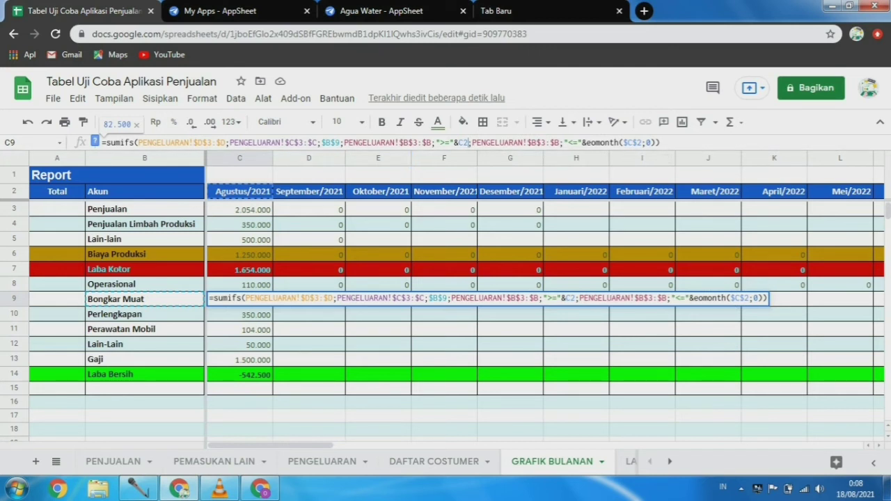
left_click(643, 143)
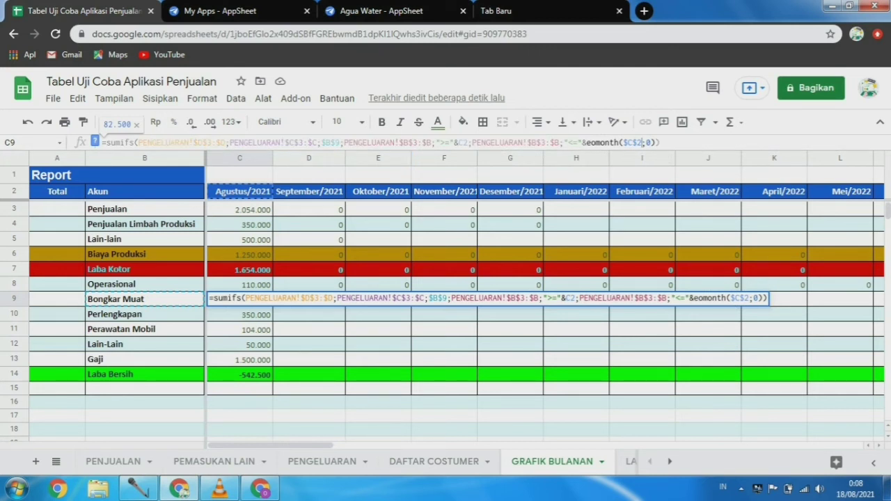
key("F4")
key("F4")
key("F4")
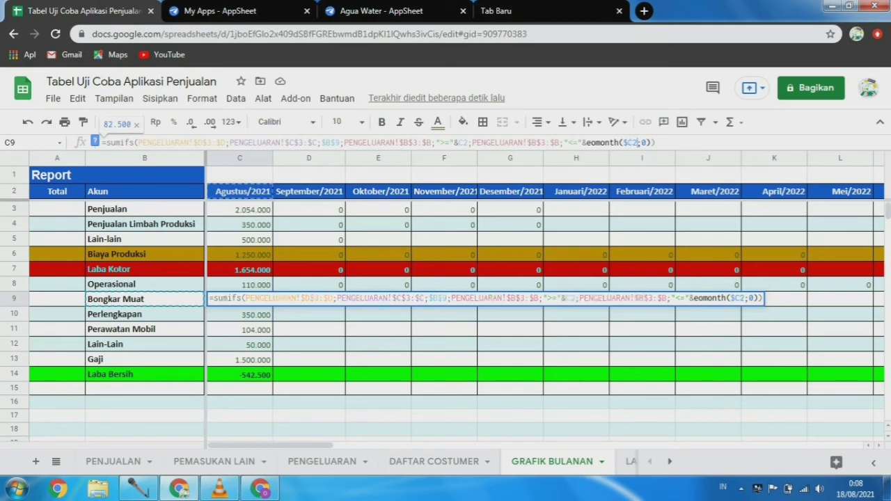
key("Return")
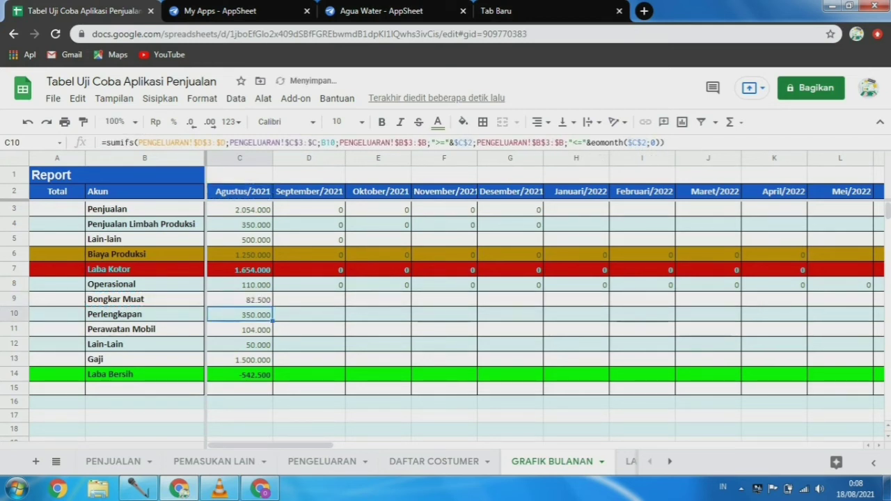
Step: Extend the Bongkar Muat formula from C9 across row 9 through Juli/2022 in column N
left_click(239, 299)
left_click_drag(272, 306, 860, 300)
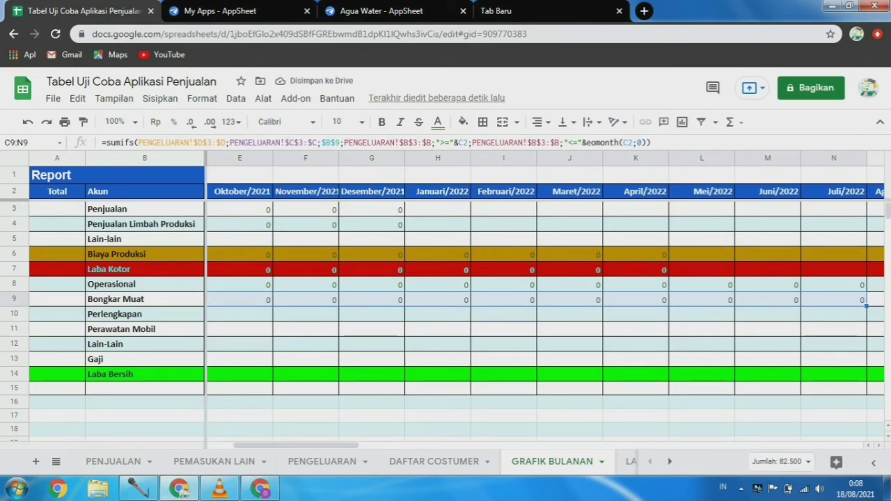
scroll(445, 320, "down", 1)
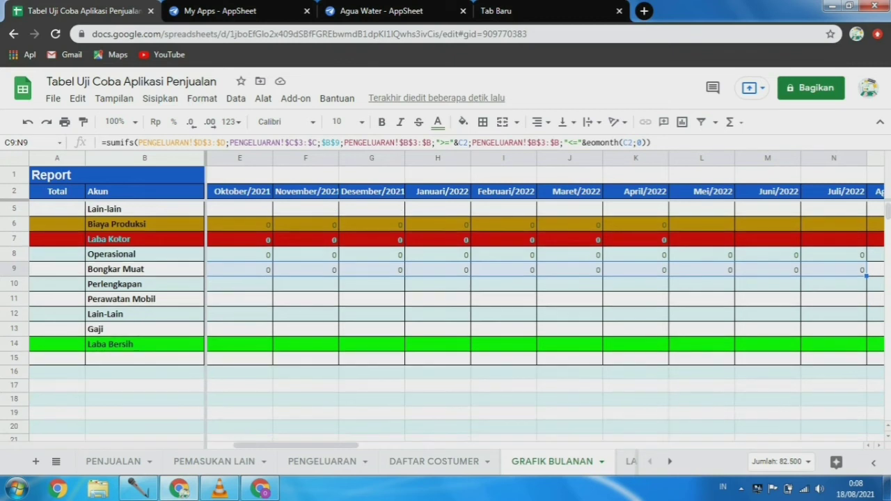
scroll(446, 321, "left", 1)
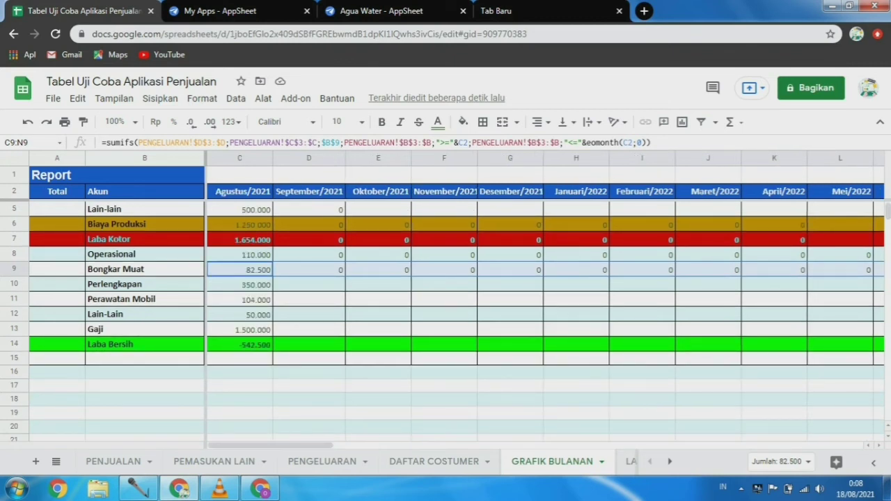
left_click(309, 284)
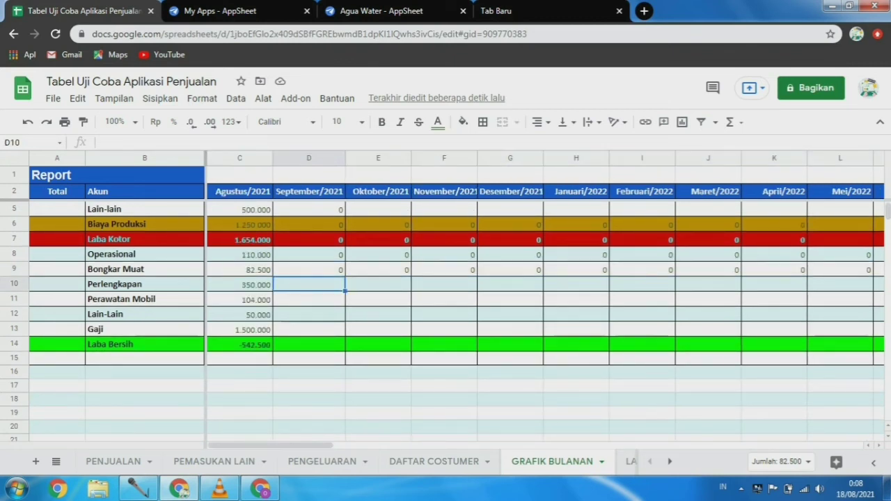
Step: Edit the Agustus/2021 Perlengkapan formula in C10 to lock the category as $B$10 and make both date references relative as C2
left_click(240, 285)
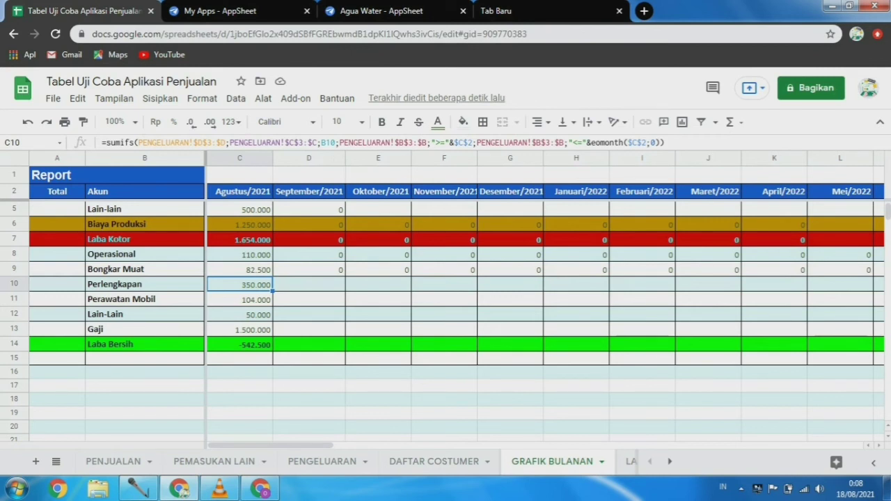
left_click(336, 142)
key("F4")
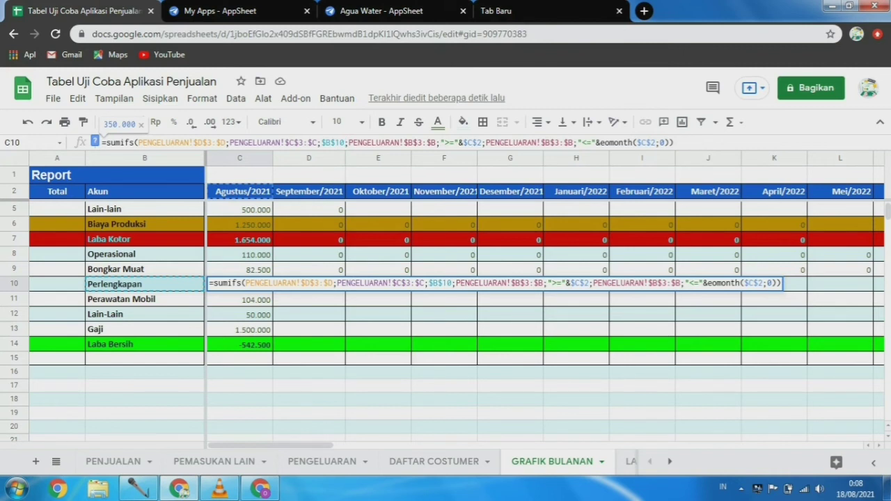
key("F4")
key("F4")
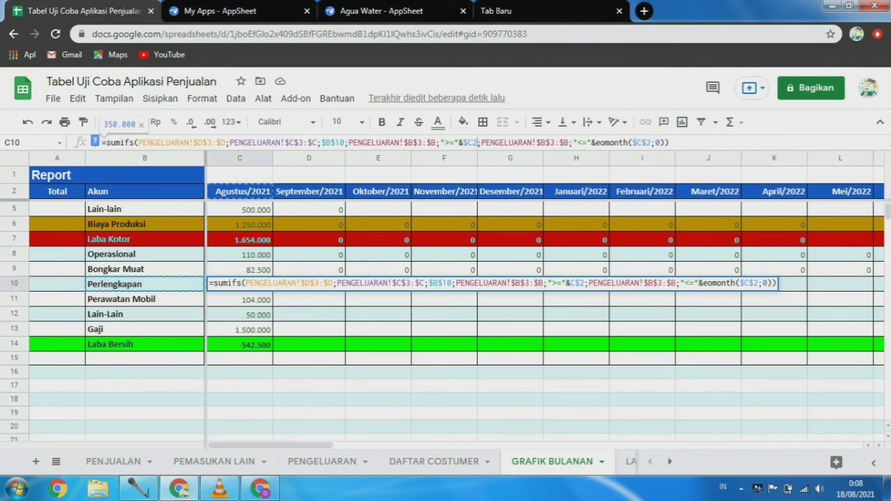
key("F4")
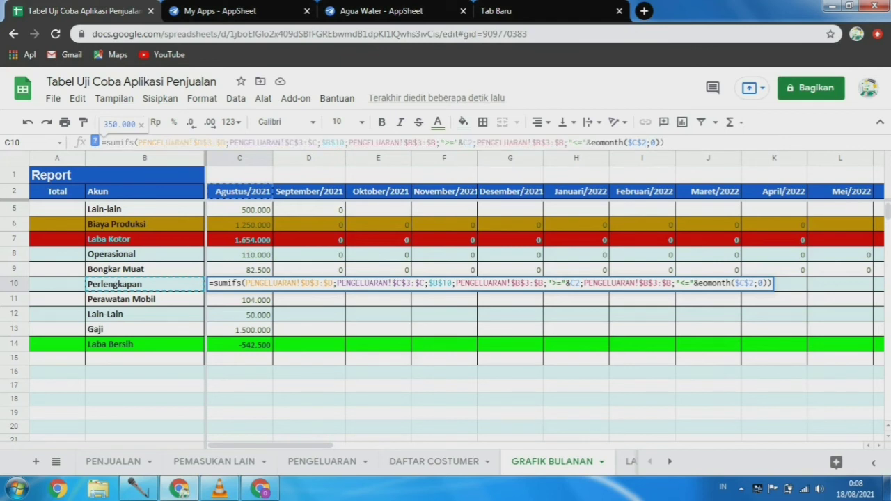
key("F4")
key("F4")
key("F4")
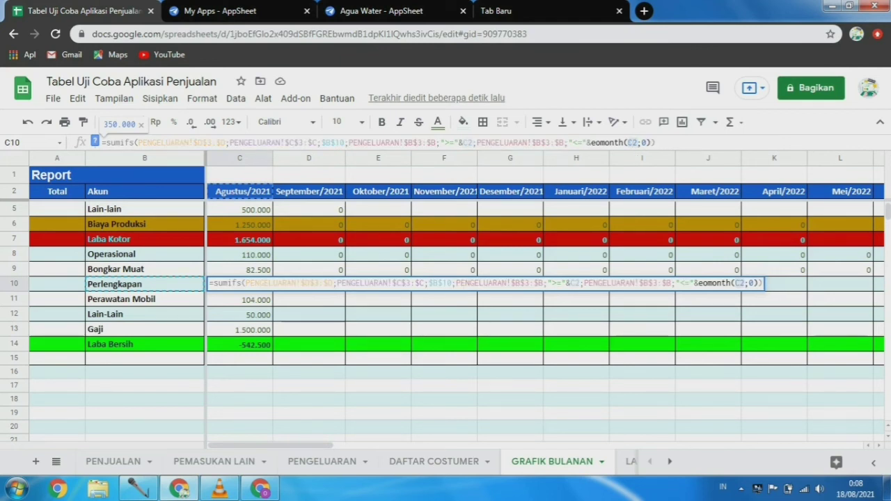
key("Return")
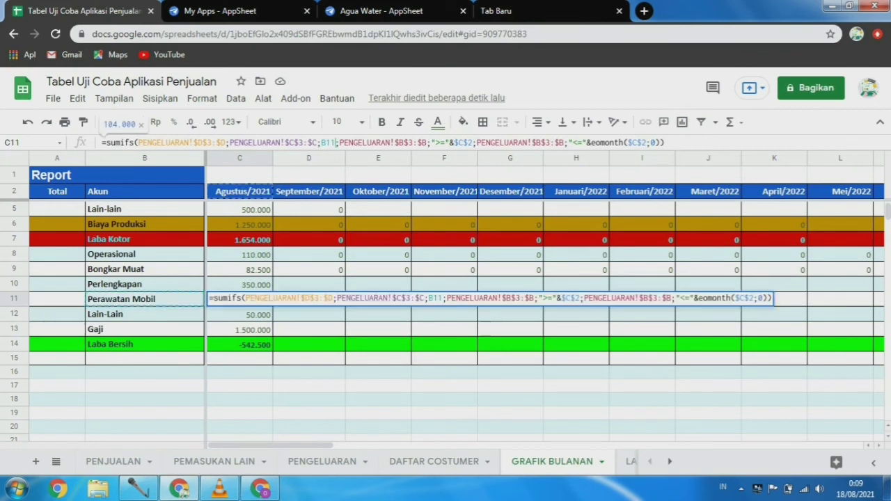
Step: Edit the Agustus/2021 Perawatan Mobil formula in C11 to lock the category as $B$11 and make both date references relative as C2
key("F4")
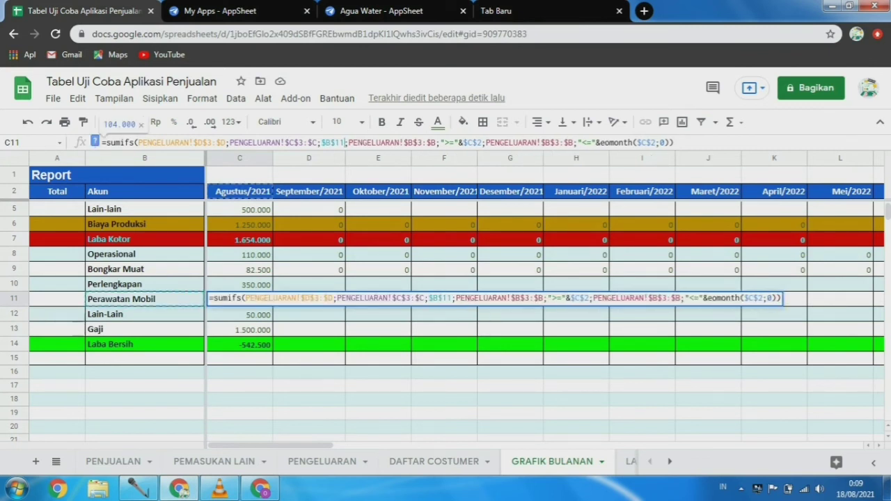
left_click(482, 142)
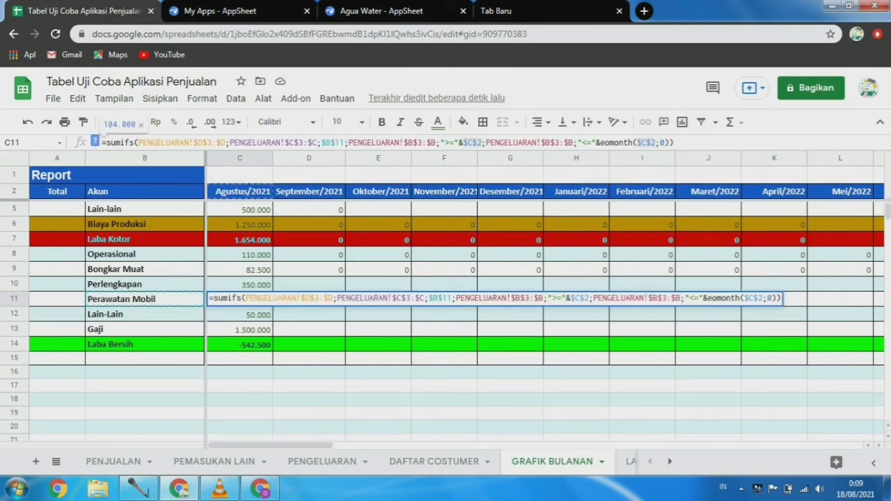
key("F4")
key("F4")
key("F4")
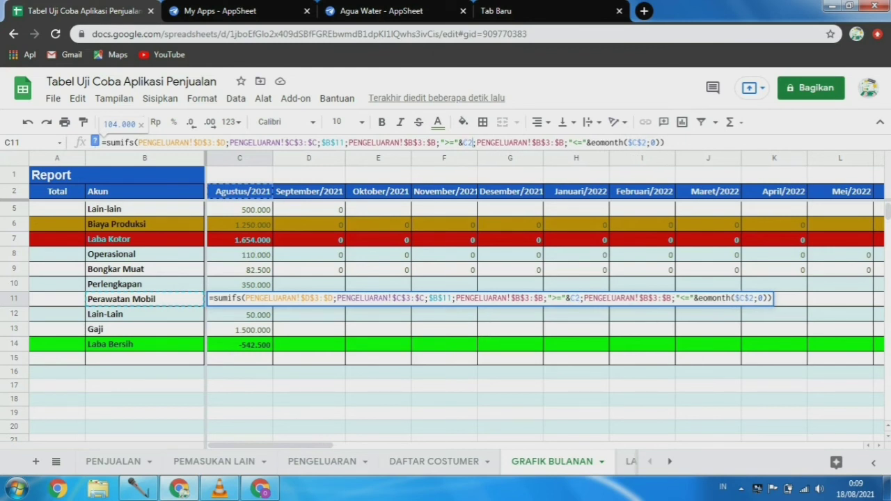
key("F4")
key("F4")
key("F4")
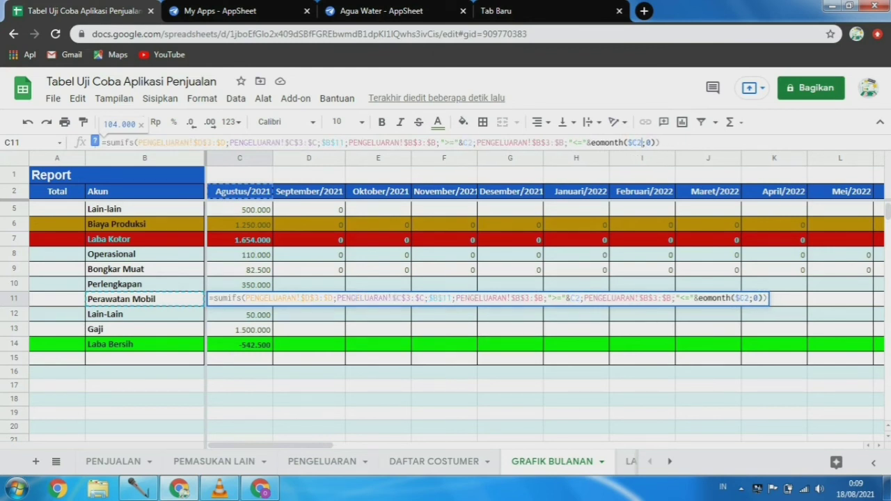
key("Return")
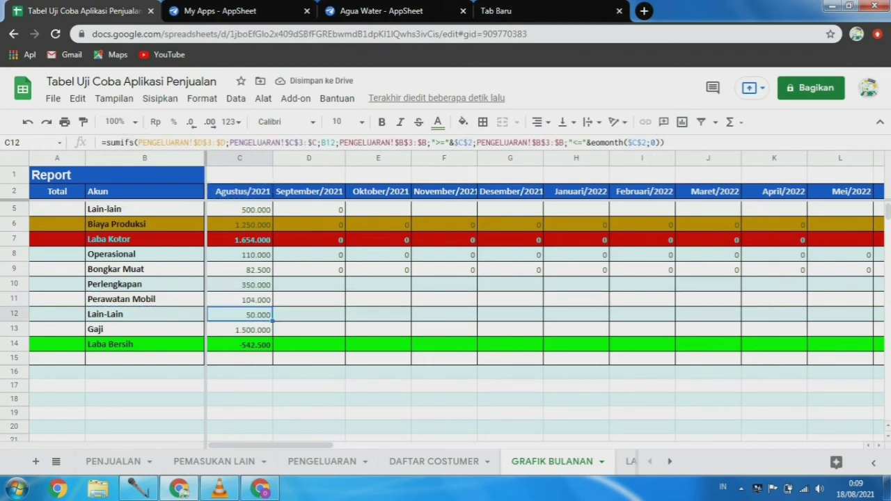
Step: Edit the Agustus/2021 Lain-Lain expense formula in C12 to lock the category as $B$12 and make both date references relative as C2
key("F2")
key("F4")
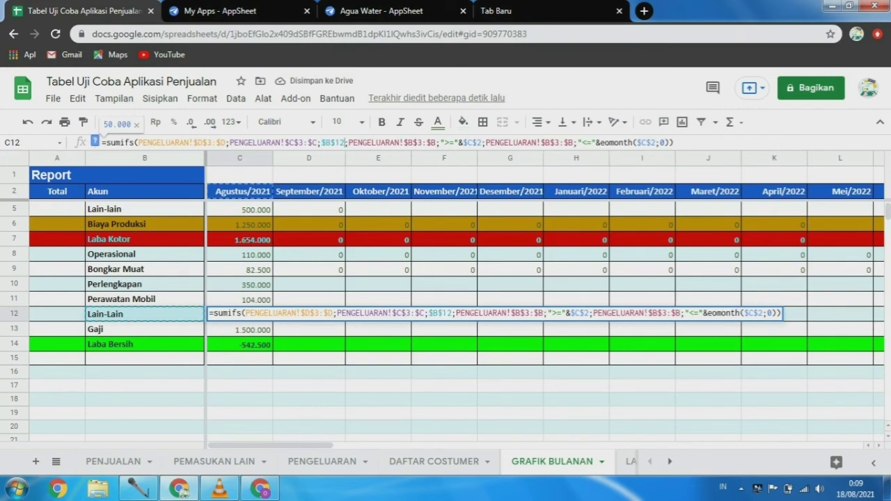
left_click(482, 143)
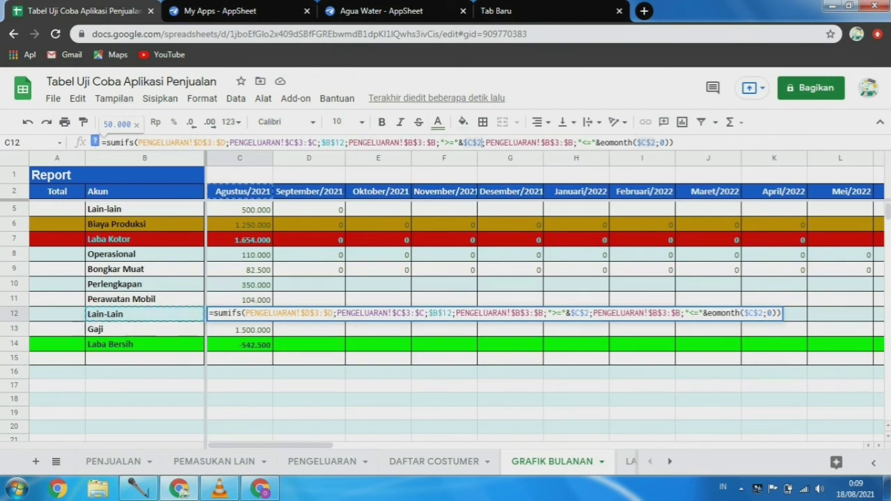
key("F4")
key("F4")
key("F4")
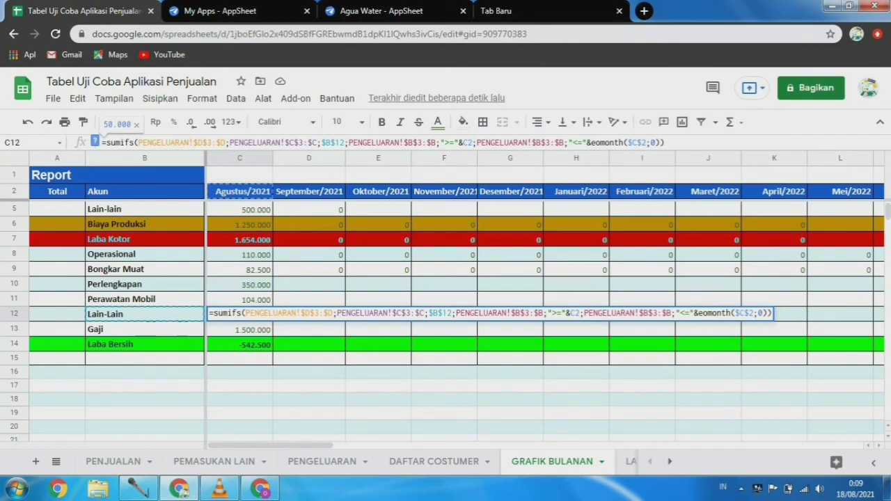
left_click(646, 142)
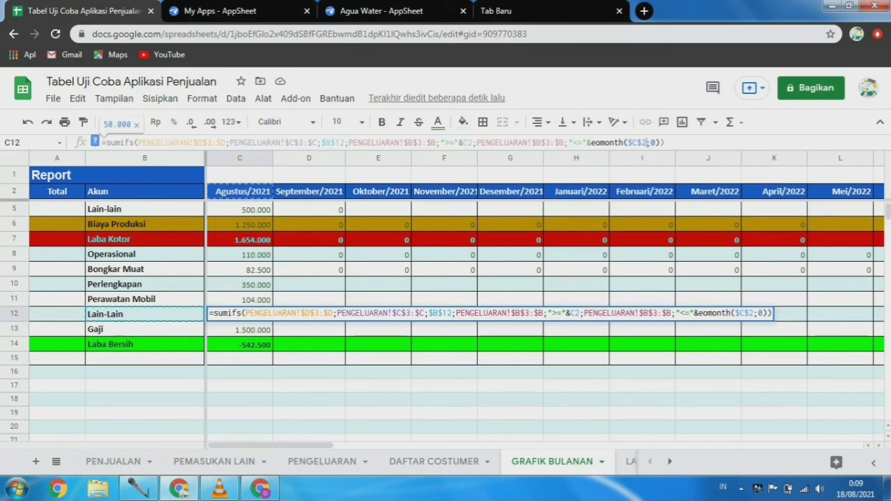
key("F4")
key("F4")
key("F4")
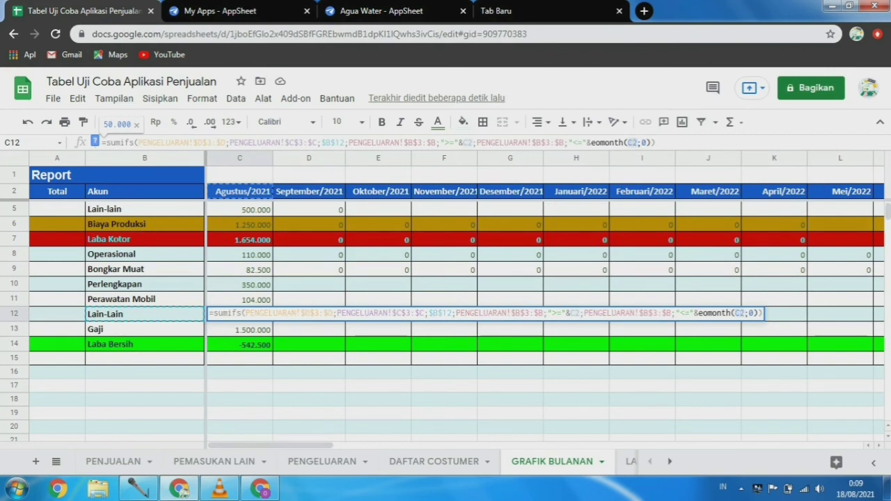
key("Return")
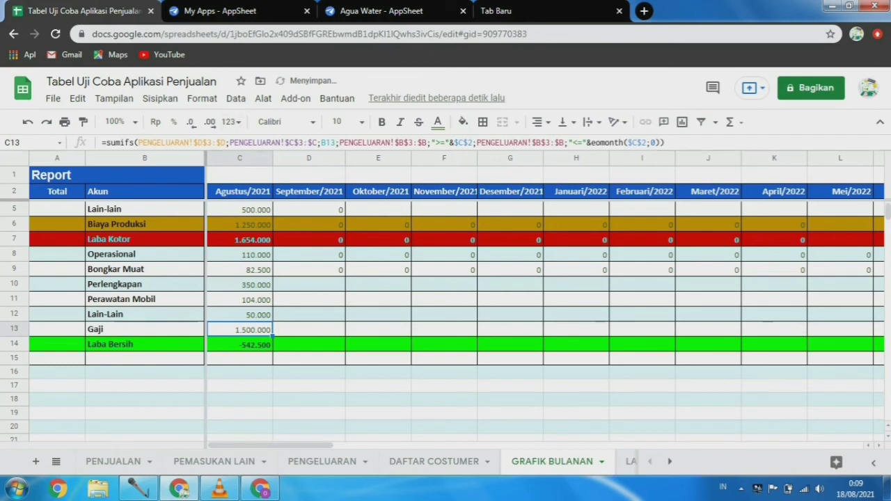
Step: Edit the Agustus/2021 Gaji formula in C13 to lock the category as $B$13 and make both date references relative as C2
left_click(336, 142)
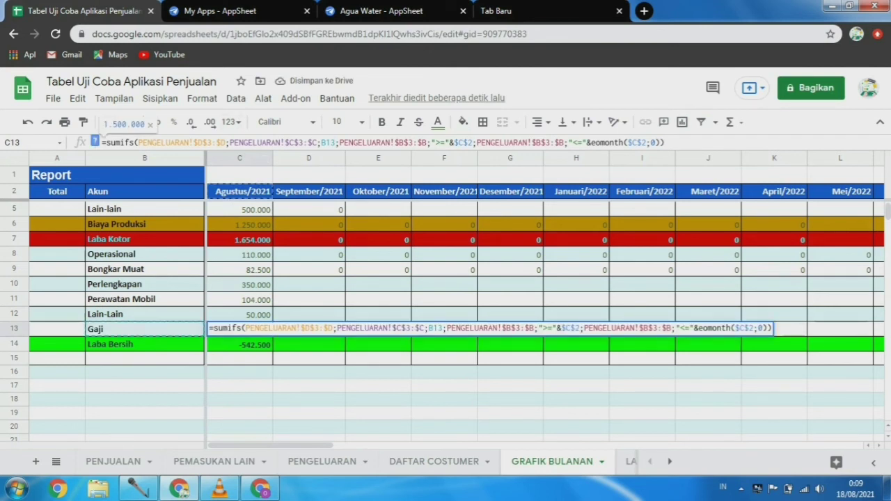
key("F4")
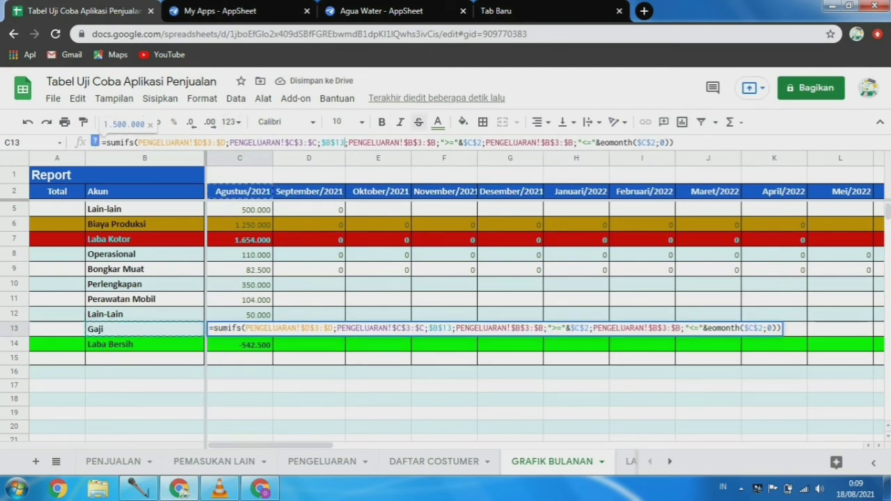
left_click(482, 142)
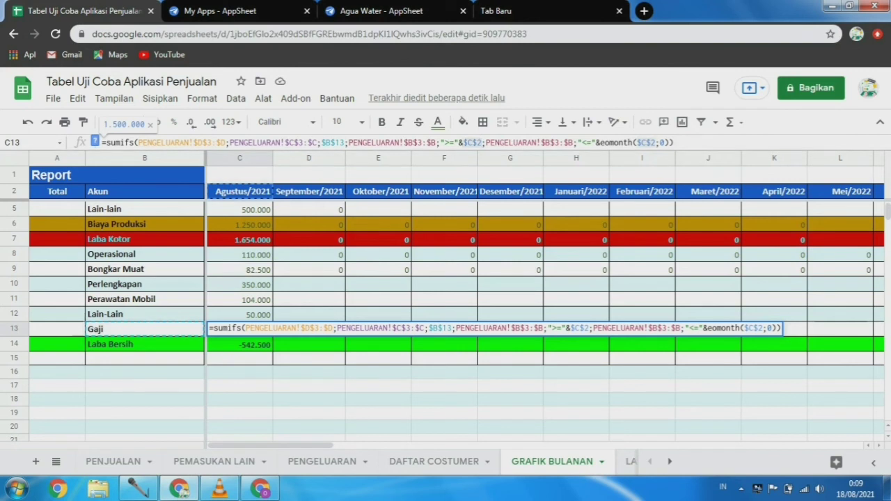
key("F4")
key("F4")
key("F4")
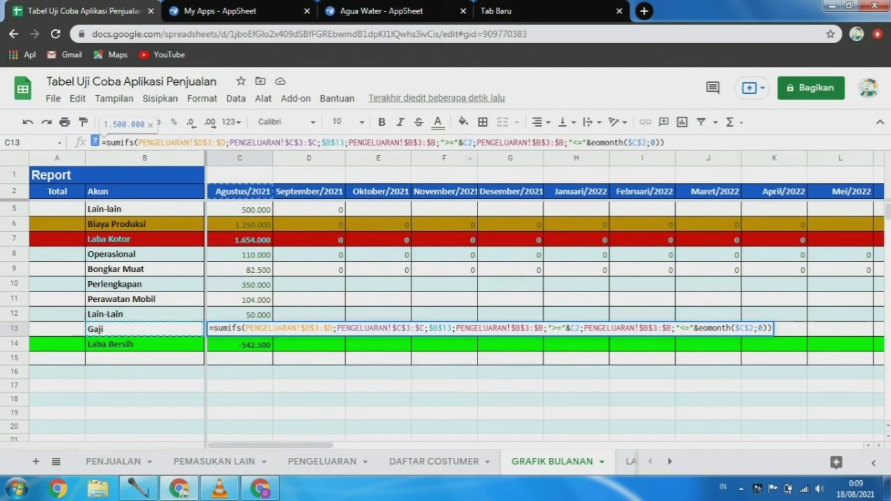
left_click(645, 142)
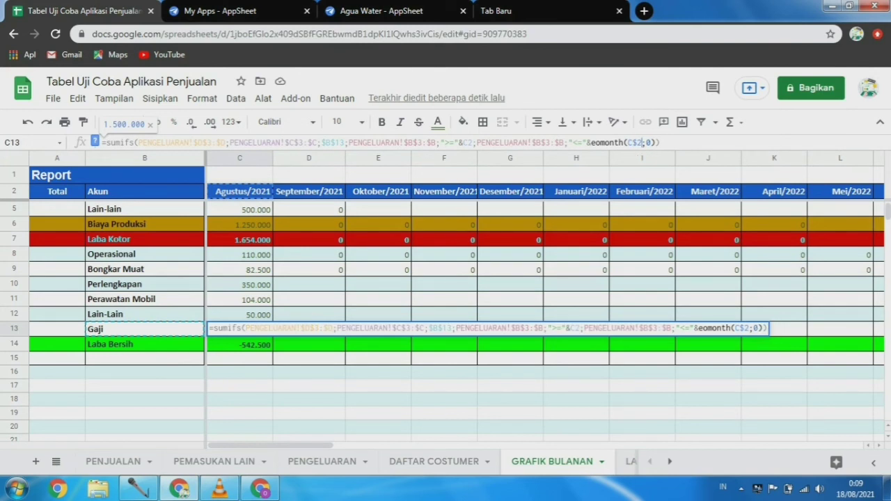
key("F4")
key("F4")
key("F4")
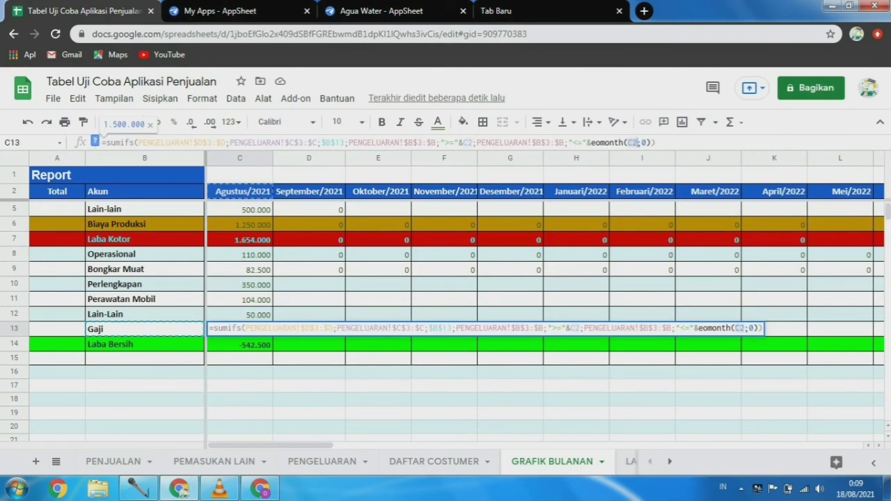
key("Return")
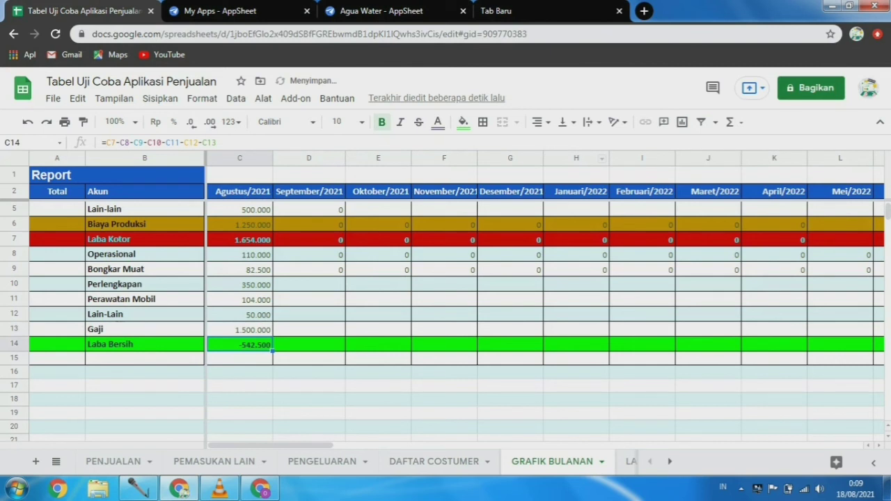
Step: Fill the Perlengkapan, Perawatan Mobil, Lain-Lain and Gaji formulas in C10:C13 across through Juli/2022 in column N
left_click_drag(240, 284, 870, 330)
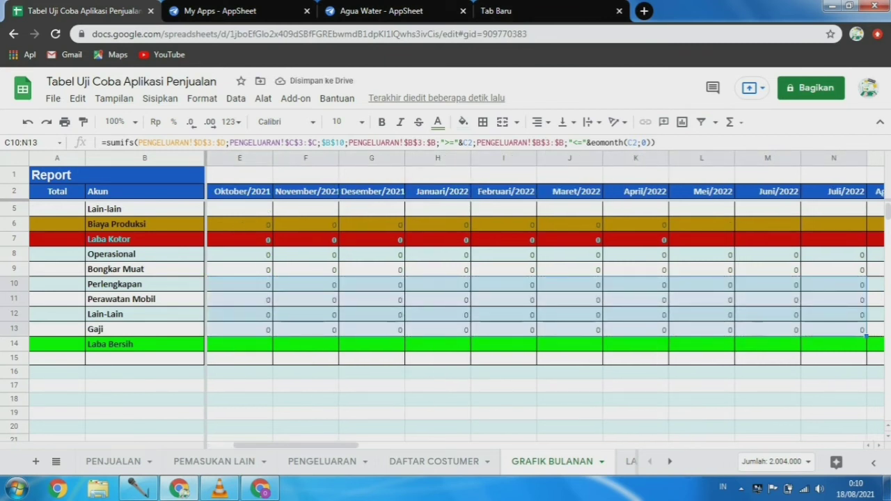
scroll(296, 445, "left", 2)
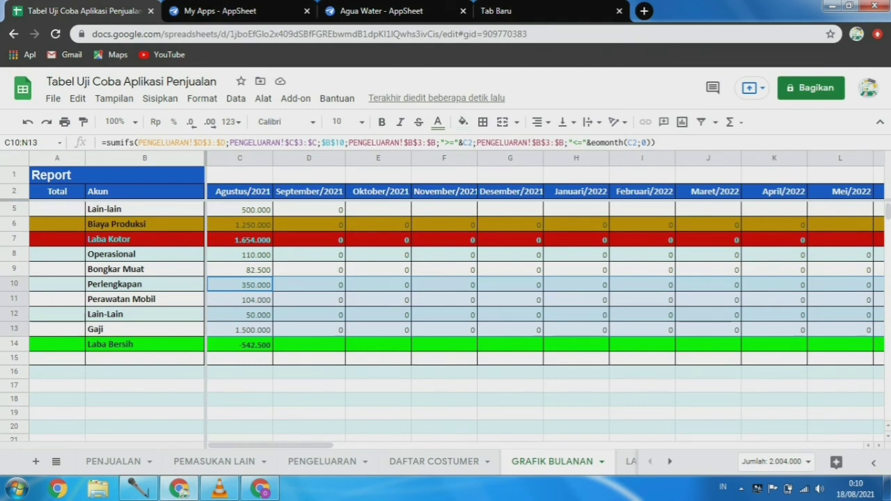
Step: Edit the September/2021 Lain-lain income formula in D5 to lock the category as $B$5 and make both date references relative as D2
left_click(378, 209)
left_click(309, 210)
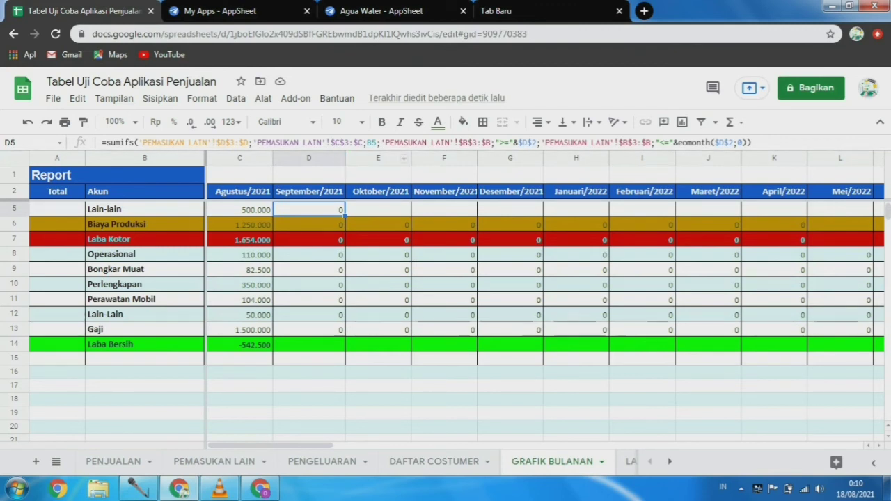
key("Return")
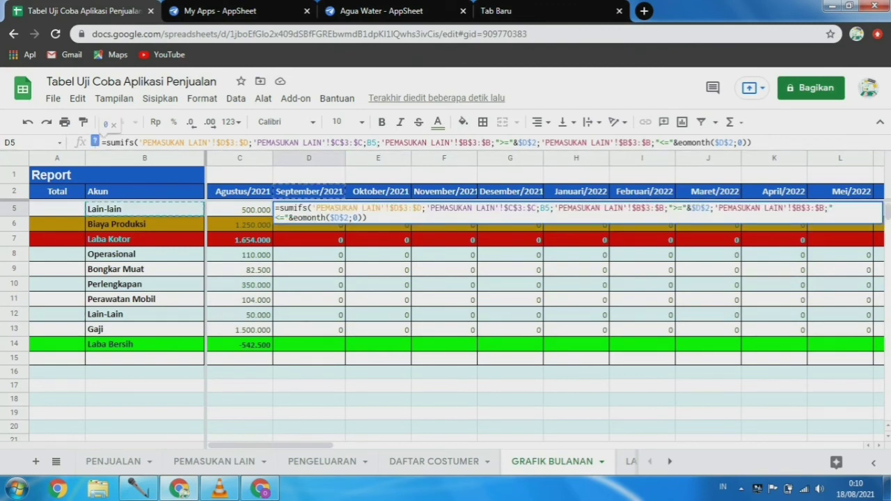
key("F4")
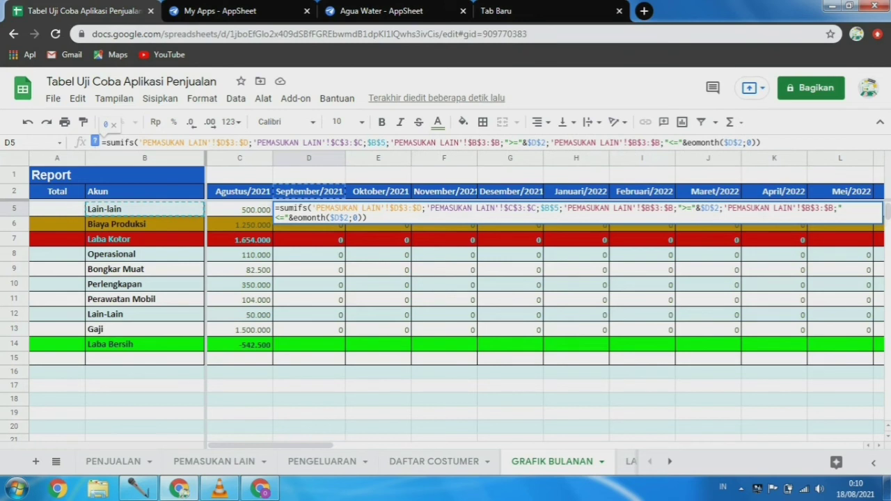
left_click(546, 142)
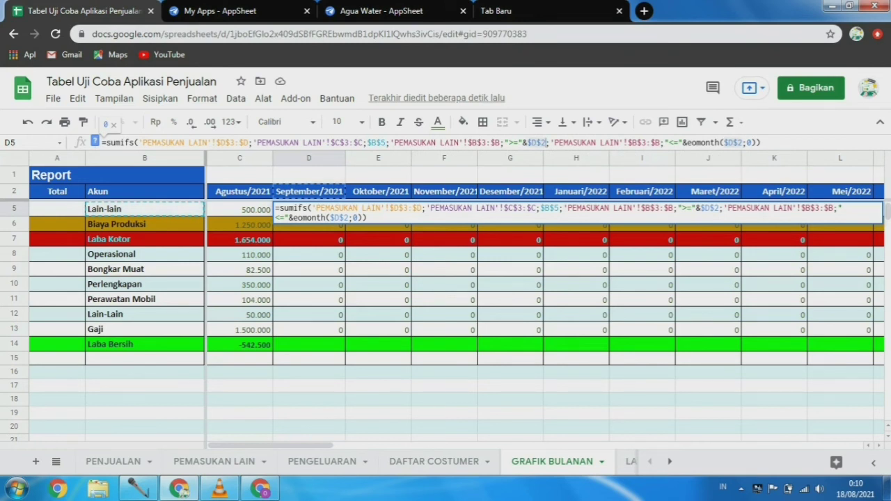
key("F4")
key("F4")
key("F4")
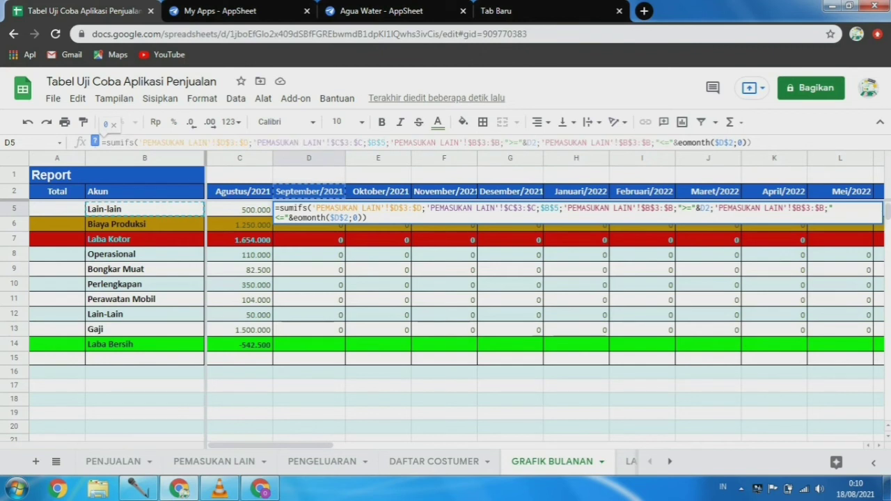
left_click(724, 142)
key("F4")
key("F4")
key("F4")
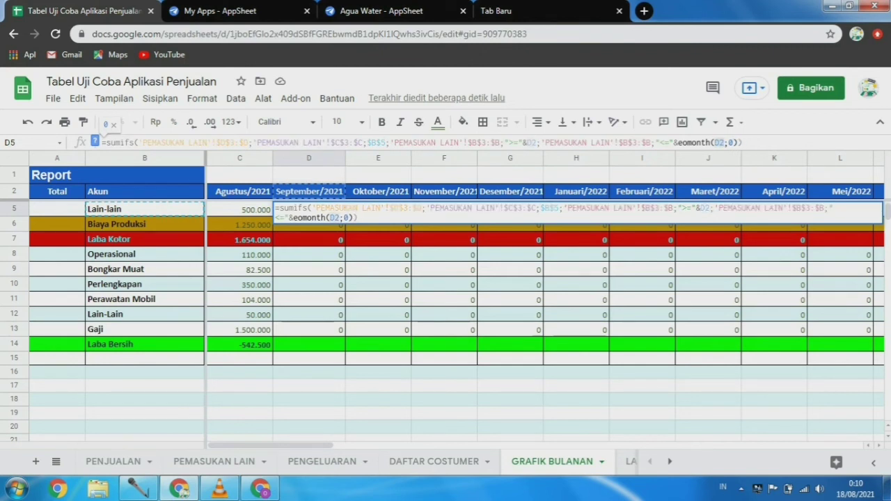
key("Return")
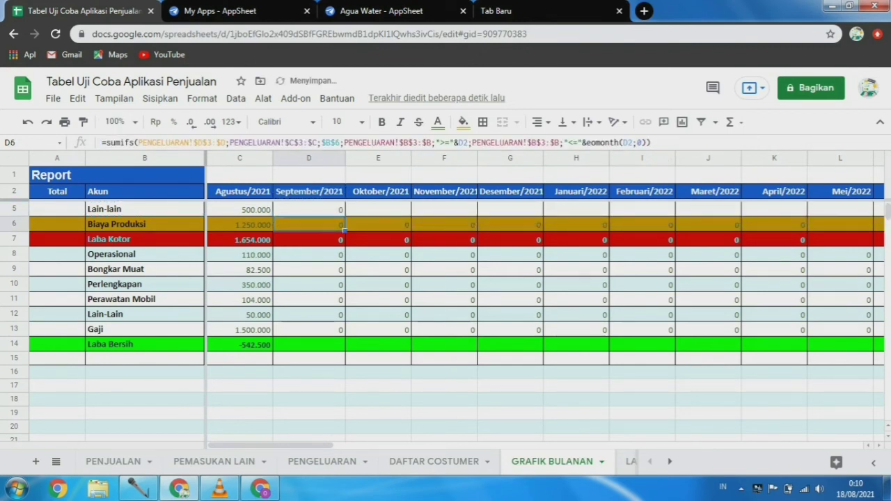
Step: Fill the Lain-lain income formula from D5 and the Laba Bersih formula from C14 across through Mei/2022 in column L
left_click(309, 210)
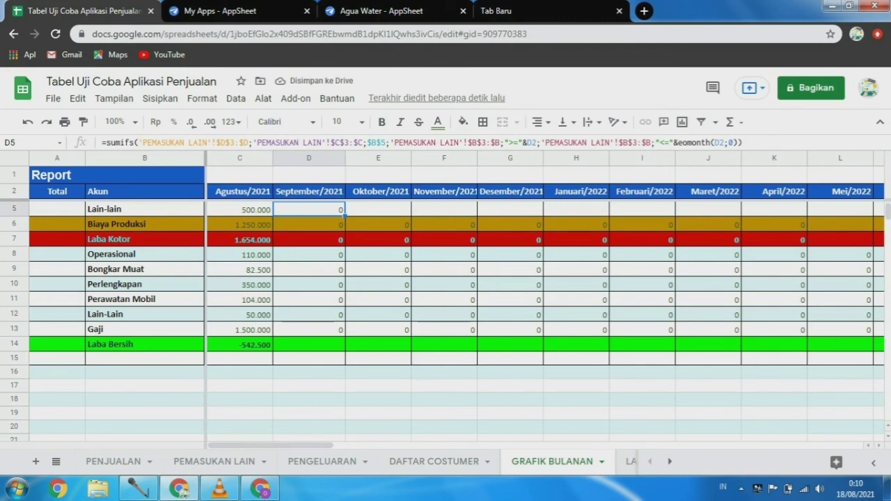
left_click_drag(344, 216, 870, 217)
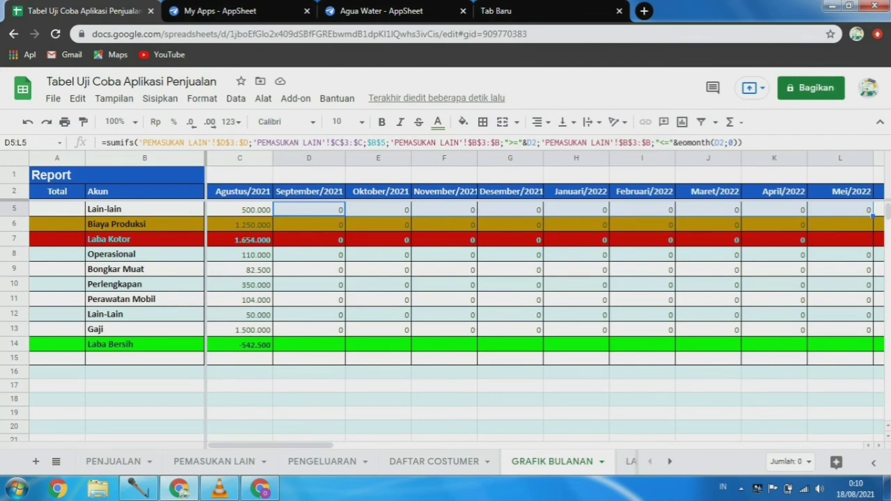
left_click(239, 344)
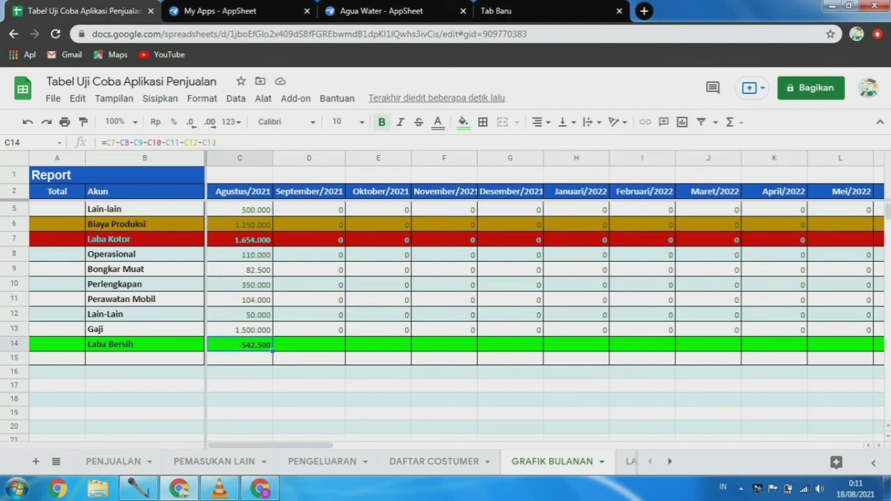
left_click_drag(273, 352, 871, 345)
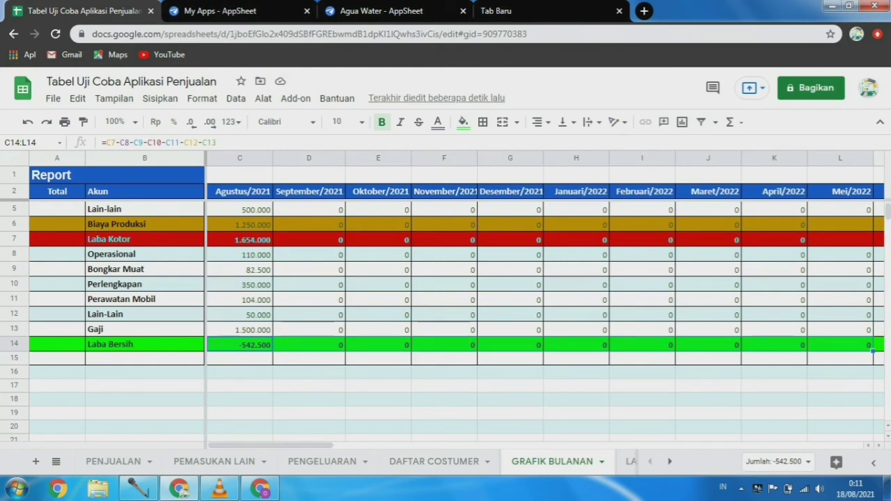
scroll(446, 320, "up", 1)
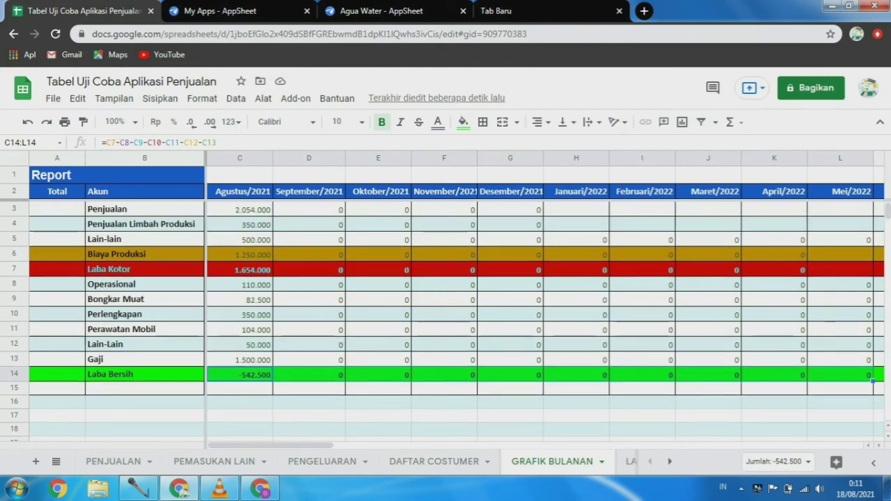
scroll(446, 320, "down", 3)
scroll(446, 320, "up", 1)
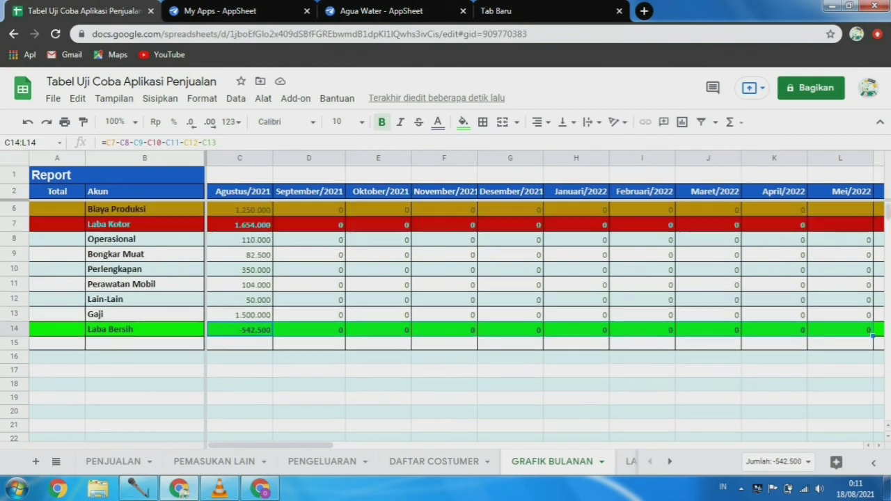
scroll(446, 320, "up", 2)
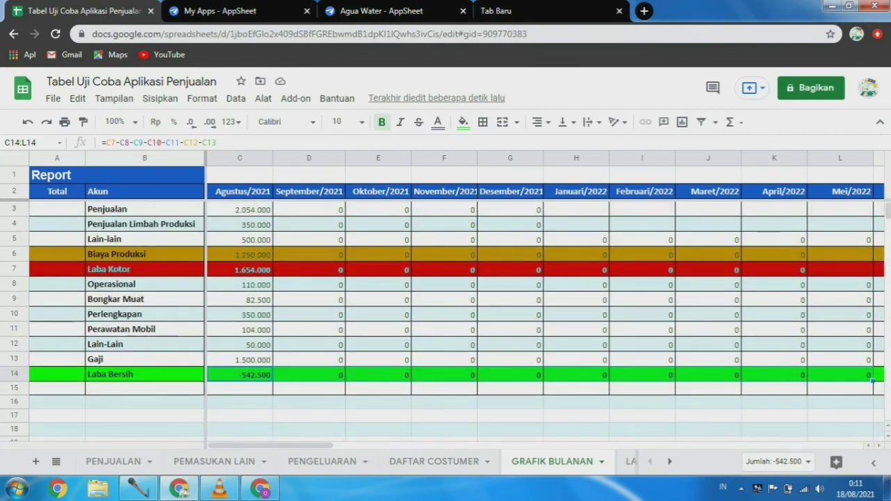
scroll(446, 320, "down", 1)
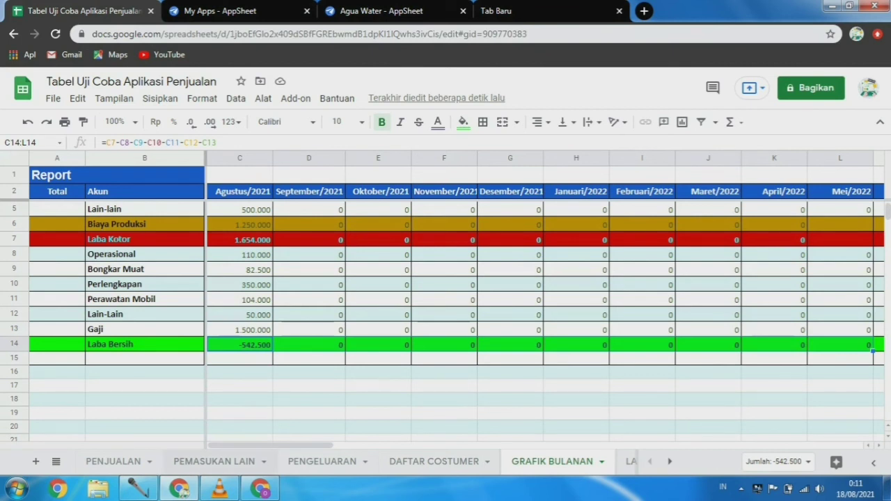
Step: Reset the Kategori filter on the PENGELUARAN sheet to include all categories
left_click(323, 461)
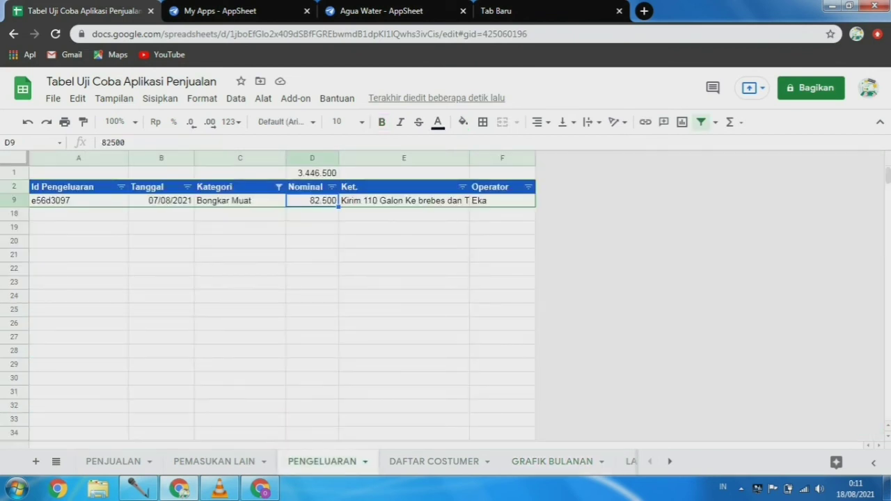
left_click(278, 186)
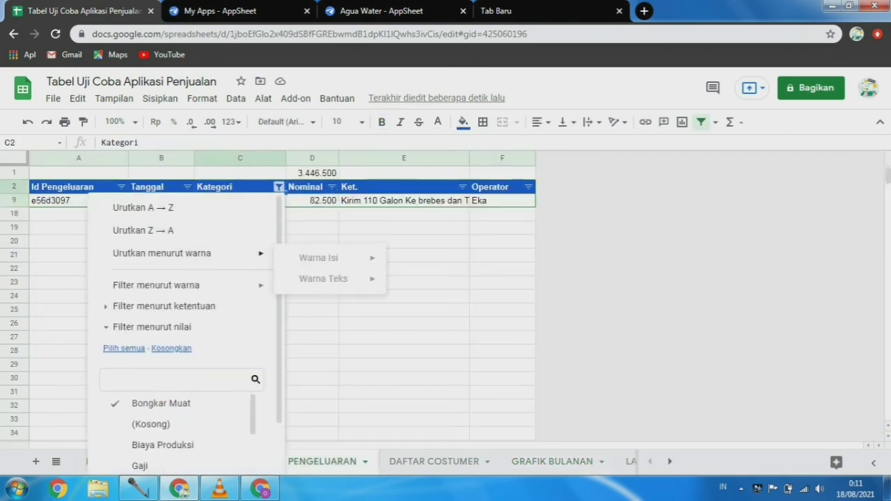
left_click(124, 348)
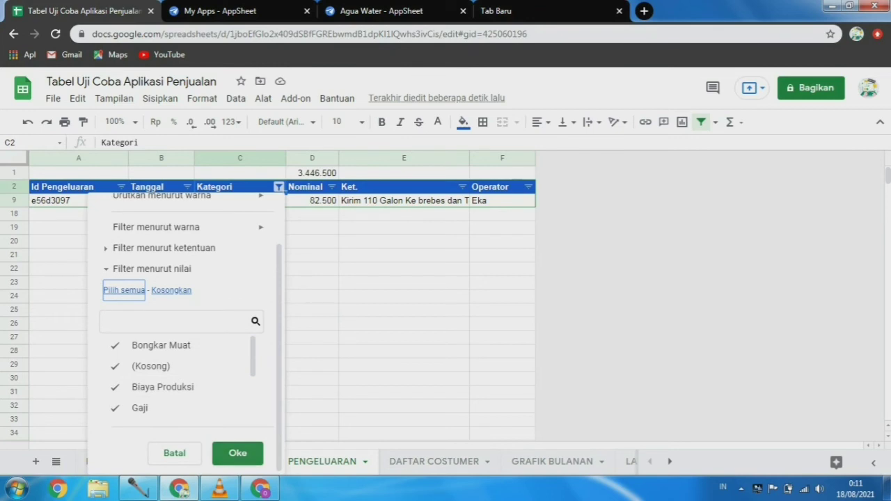
left_click(237, 453)
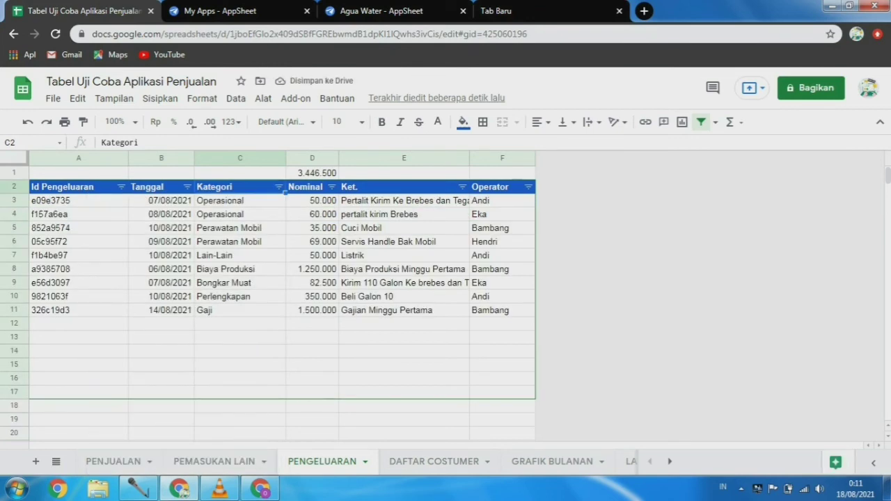
Step: Change the date of the "pertalit kirim Brebes" expense in B4 to 08/12/2021 and check the GRAFIK BULANAN report
double_click(167, 214)
left_click(172, 214)
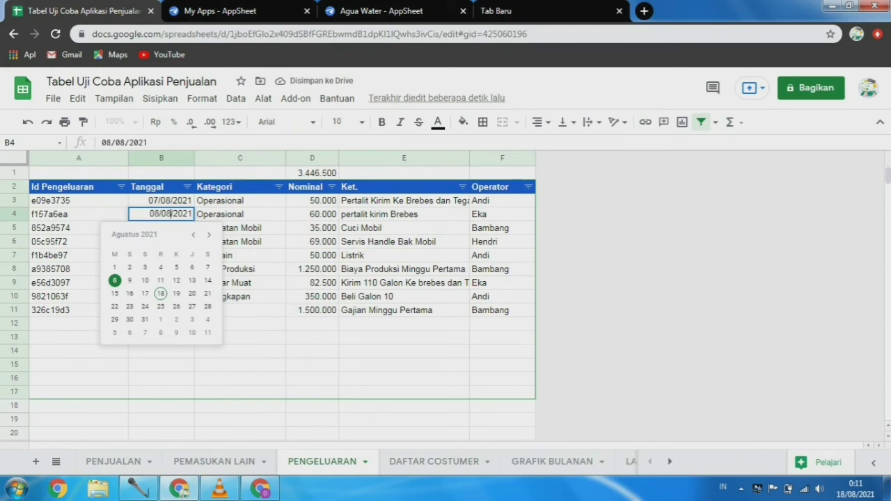
key("BackSpace")
type("12")
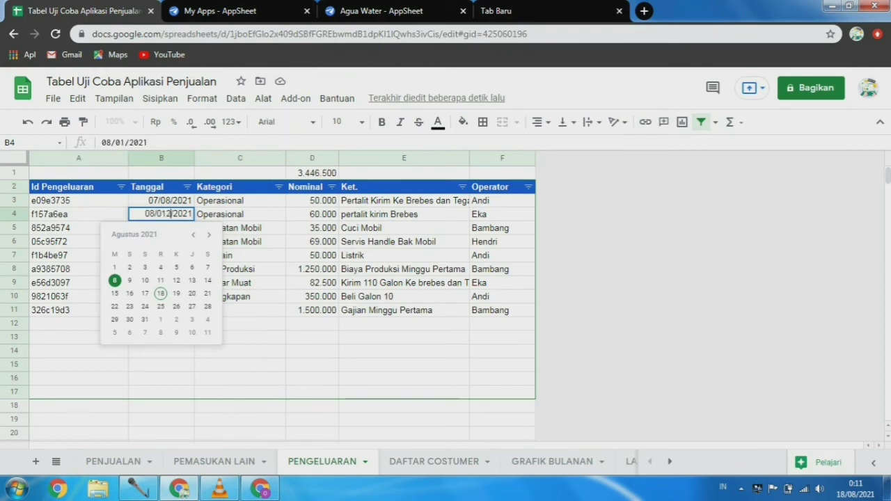
key("BackSpace")
key("BackSpace")
key("BackSpace")
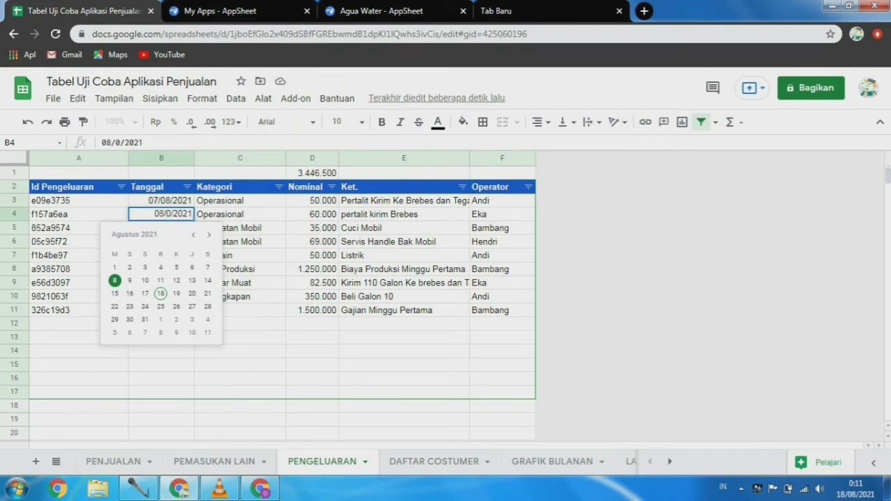
type("12")
left_click(161, 200)
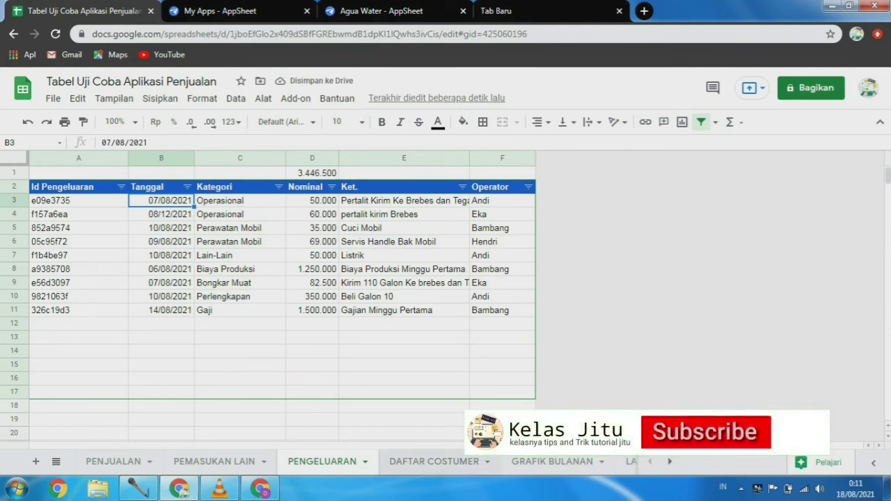
left_click(552, 463)
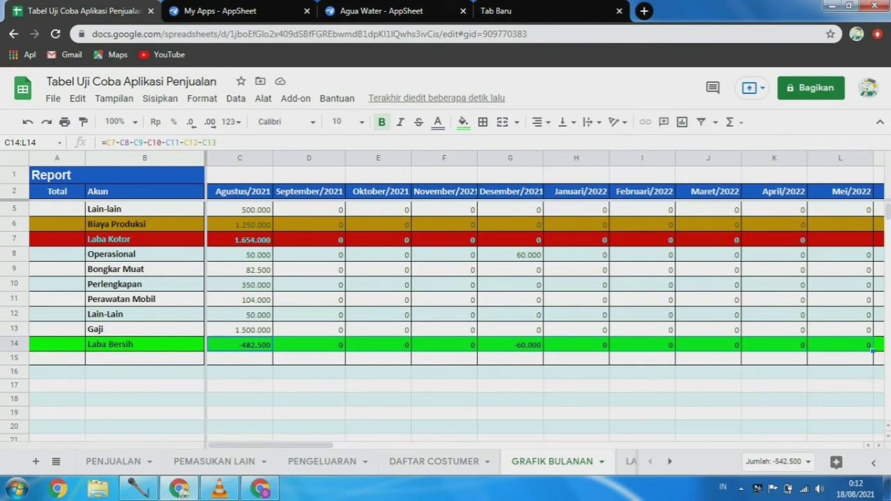
Step: Restore the date in B4 of the PENGELUARAN sheet to 08/08/2021 and return to the GRAFIK BULANAN report
left_click(322, 462)
left_click(161, 215)
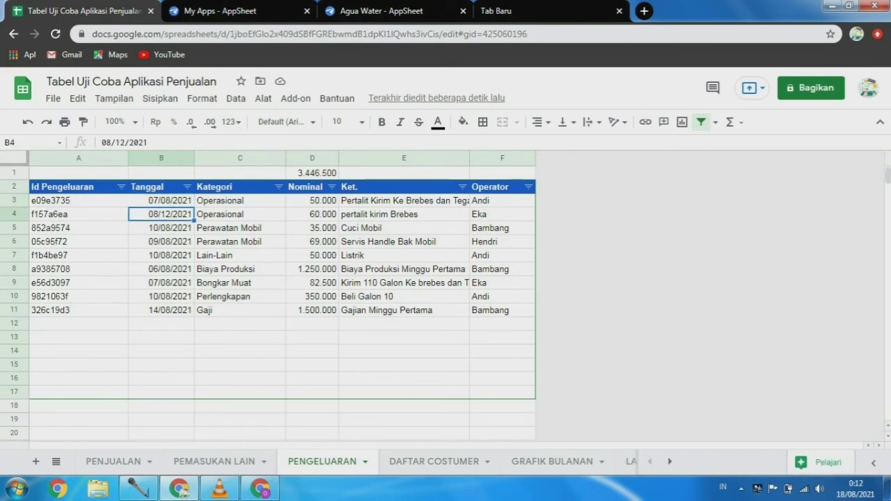
left_click(124, 142)
key("BackSpace")
key("BackSpace")
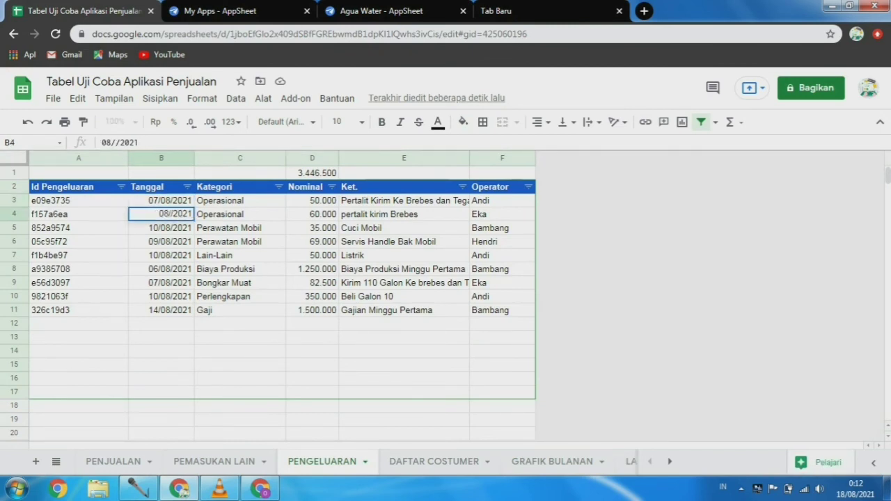
type("08")
key("Return")
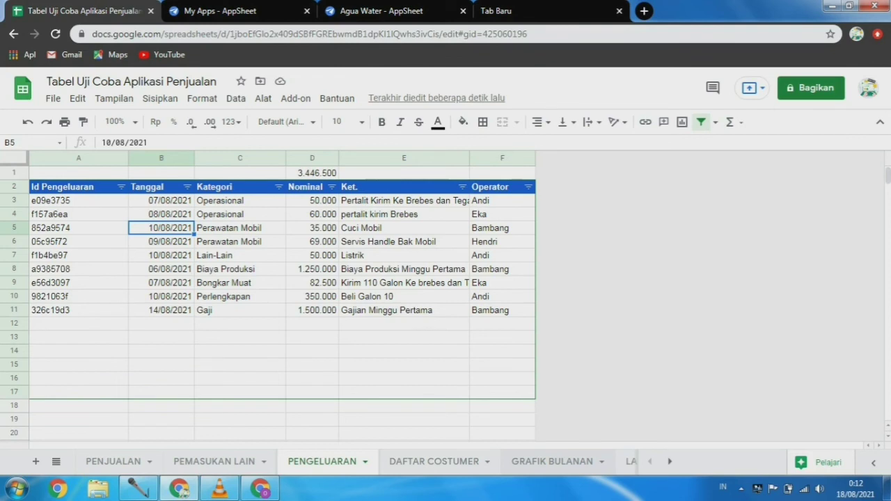
left_click(553, 461)
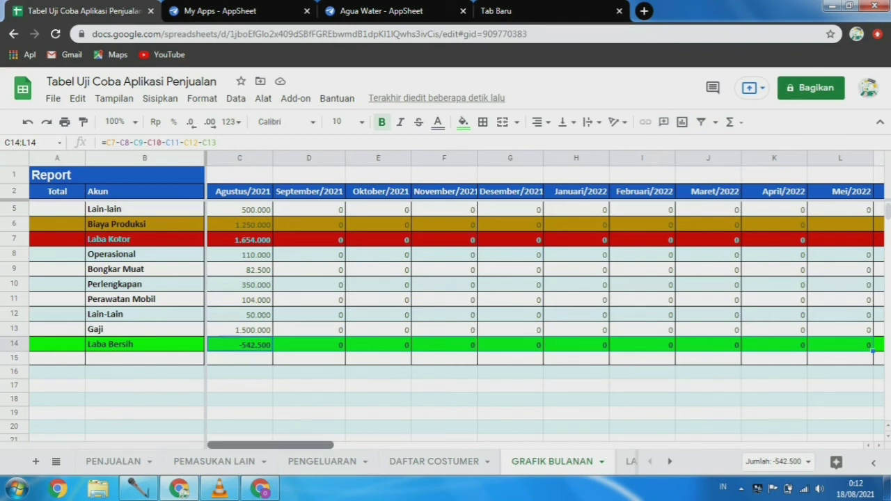
Step: Try inserting one column between September/2021 and Oktober/2021, and undo the insertion
mouse_move(271, 444)
left_mouse_down()
mouse_move(310, 445)
mouse_move(272, 444)
left_mouse_up()
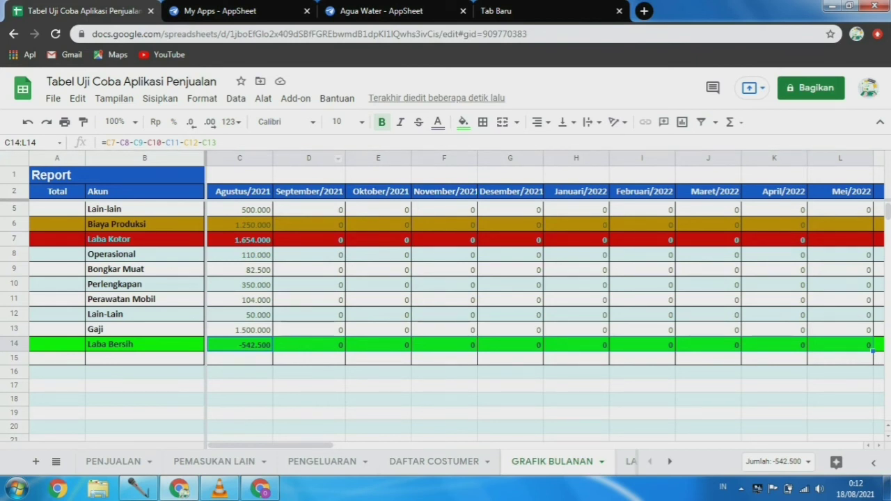
left_click(309, 159)
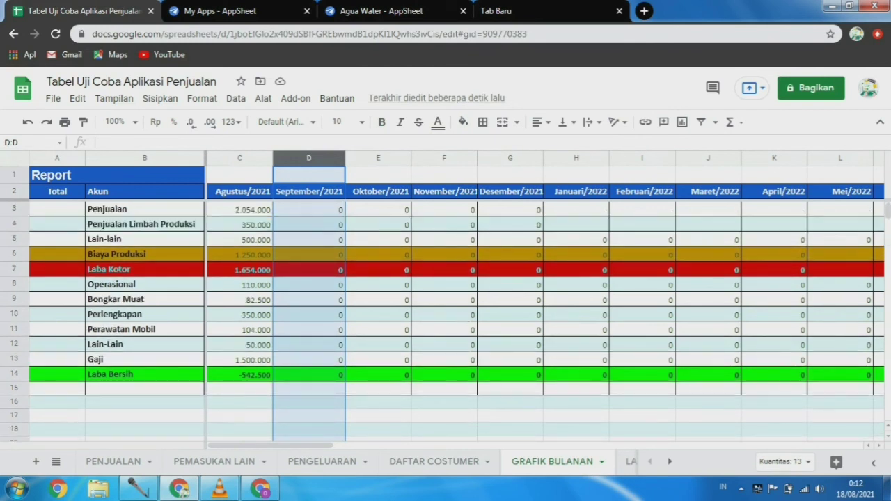
right_click(287, 159)
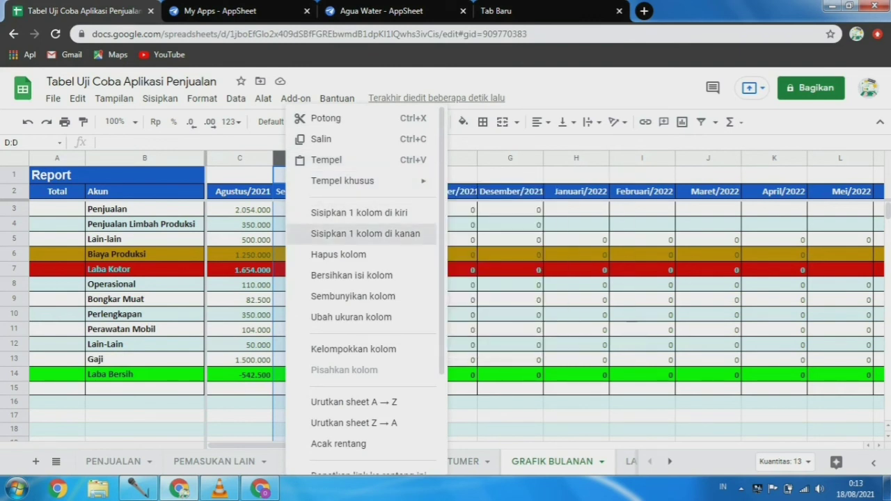
left_click(365, 233)
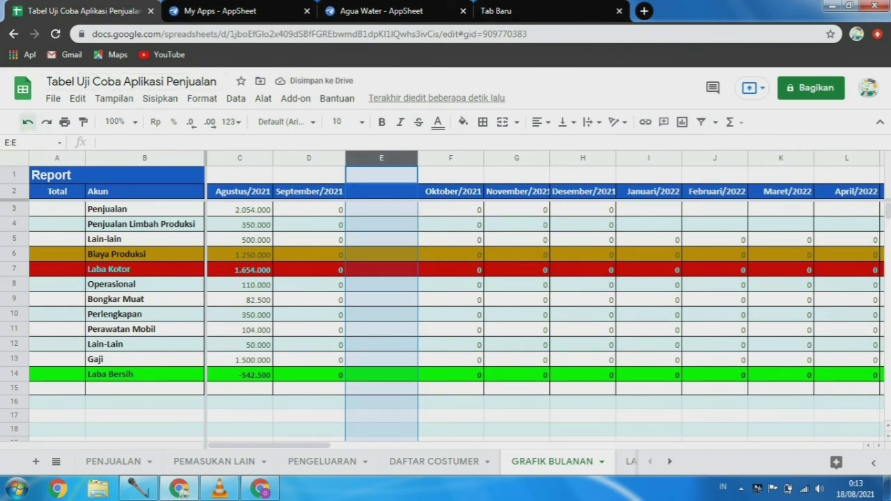
left_click(28, 122)
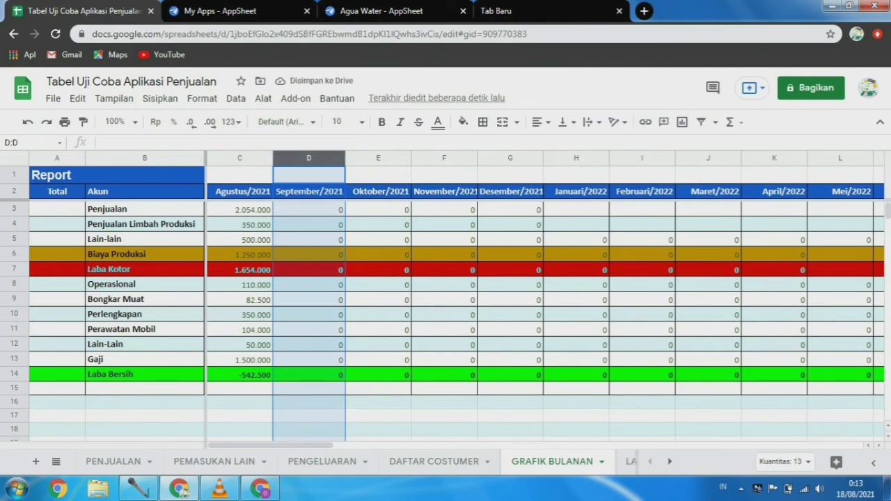
Step: Insert a narrow column between Agustus/2021 and September/2021 and enter % as its header in D2
right_click(301, 322)
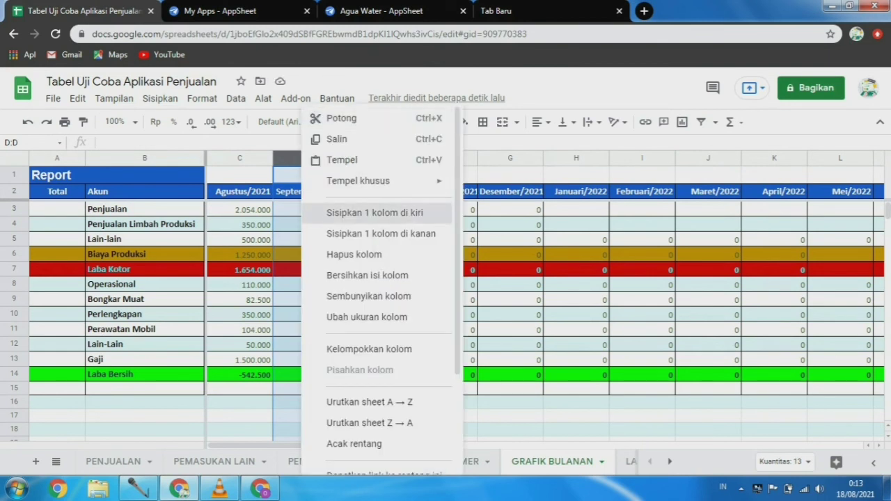
left_click(375, 213)
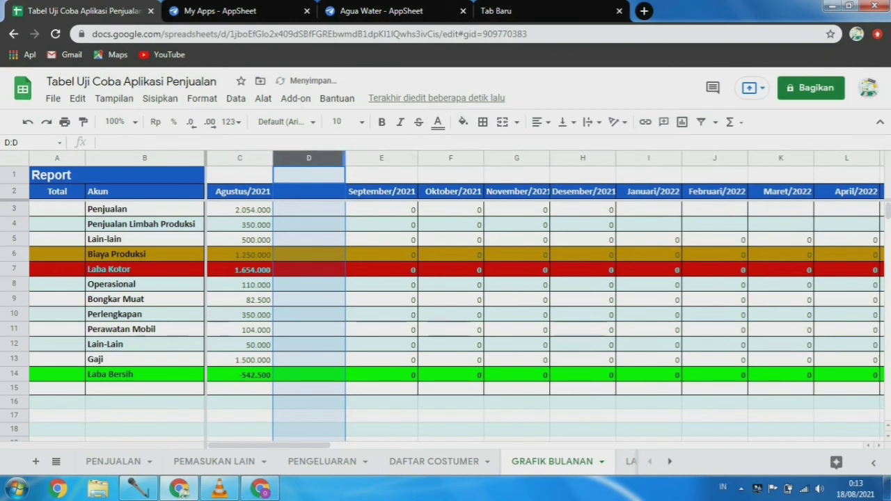
left_click_drag(344, 158, 311, 158)
left_click(293, 192)
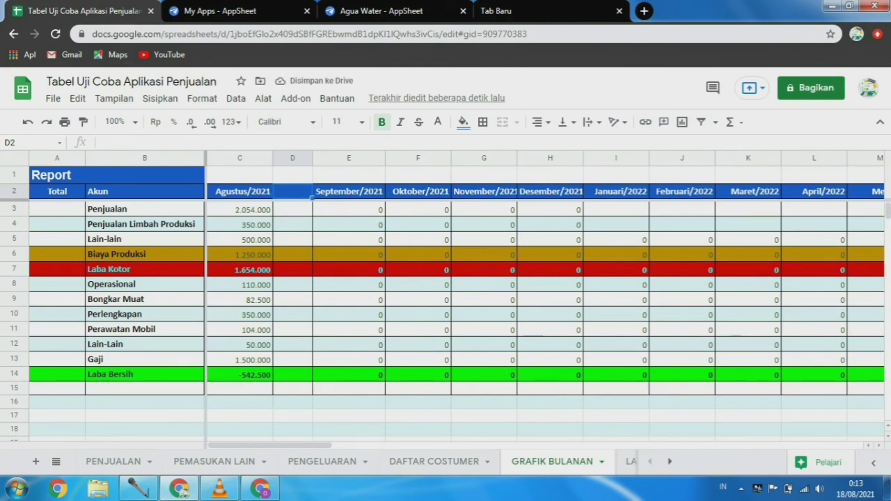
type("%")
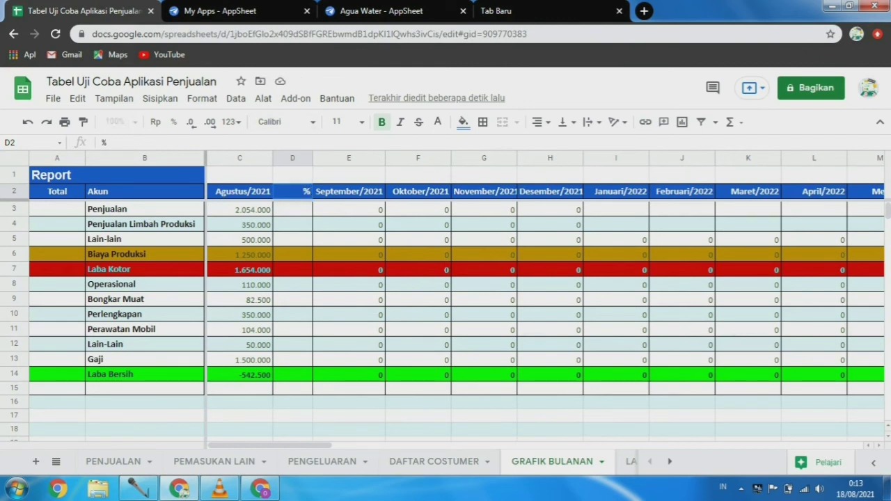
key("Return")
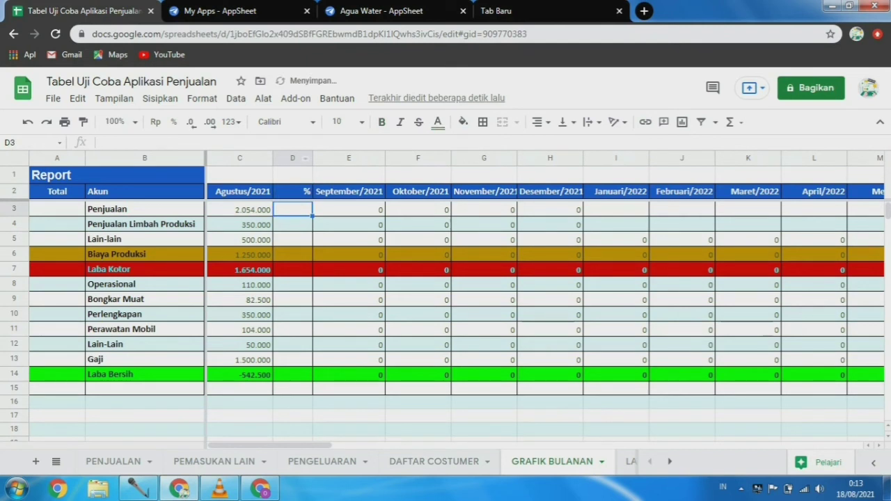
Step: Center the contents of the % column horizontally and make the column slightly narrower
left_click(293, 158)
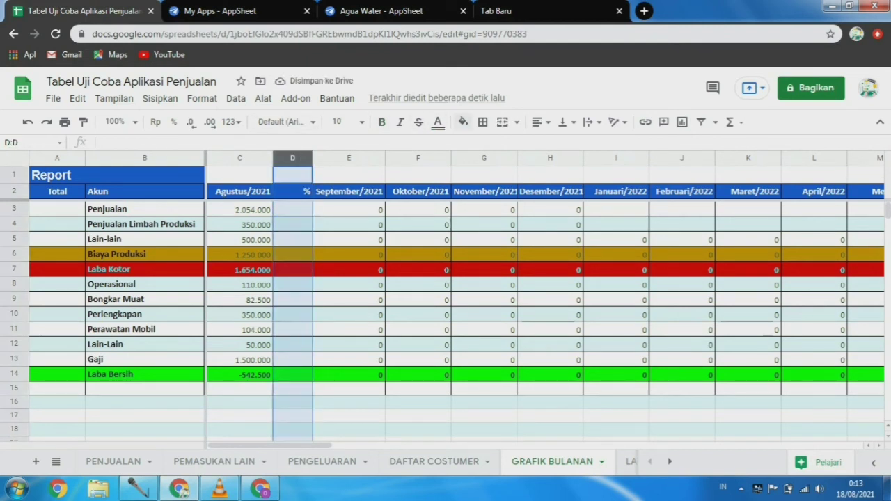
left_click(542, 122)
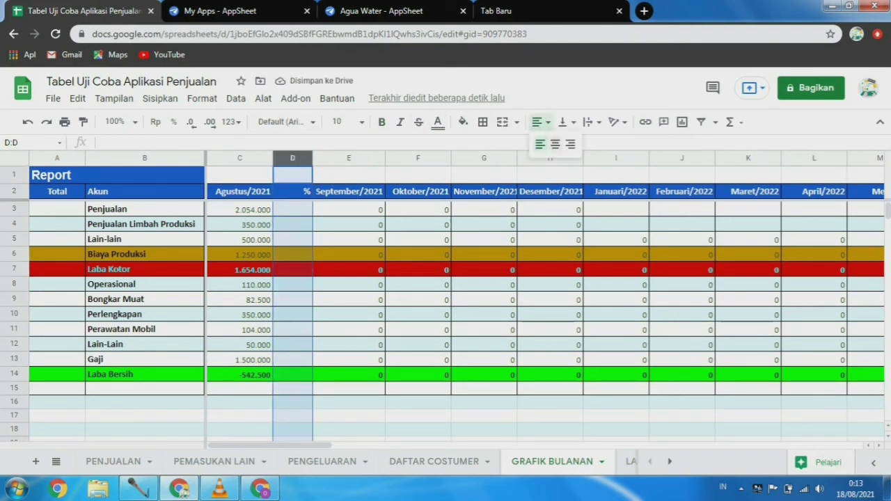
left_click(555, 144)
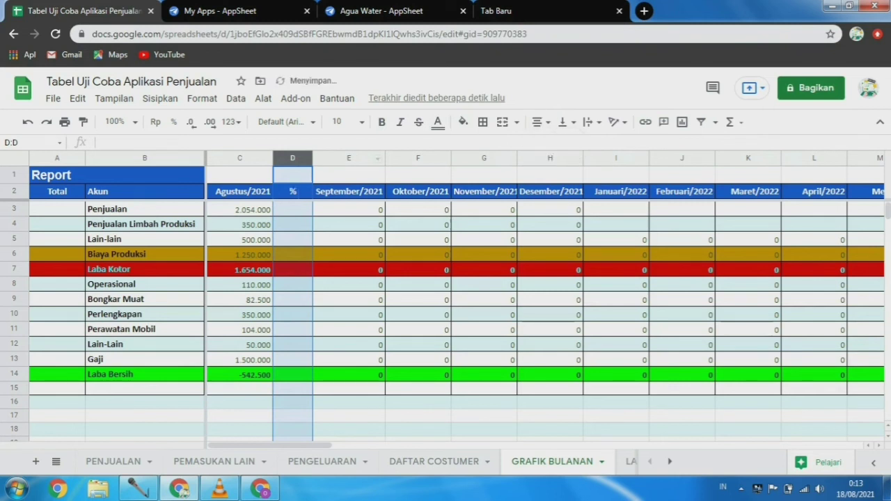
left_click_drag(312, 158, 302, 158)
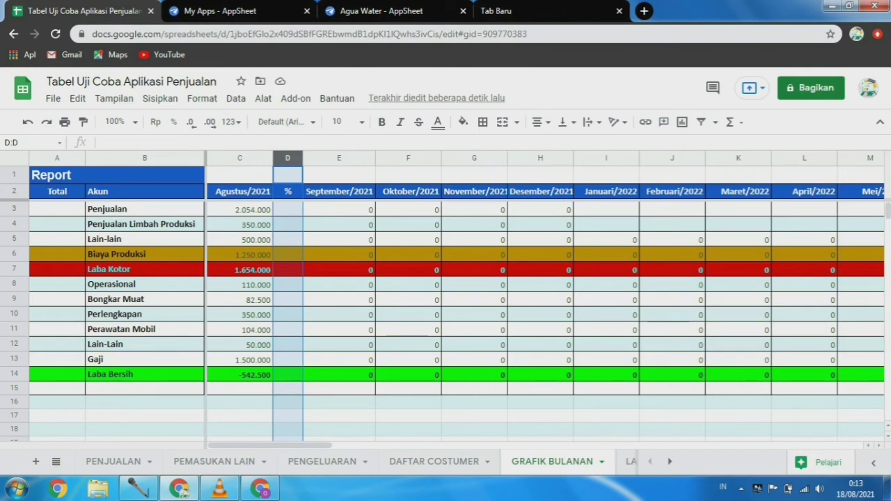
Step: Insert a row above Biaya Produksi and label it "Total Pemasukan" in B6
left_click(287, 254)
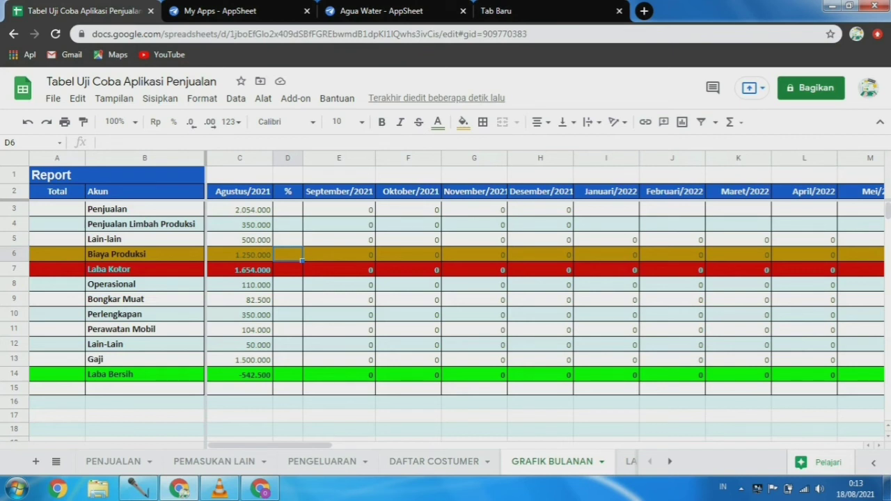
left_click(14, 255)
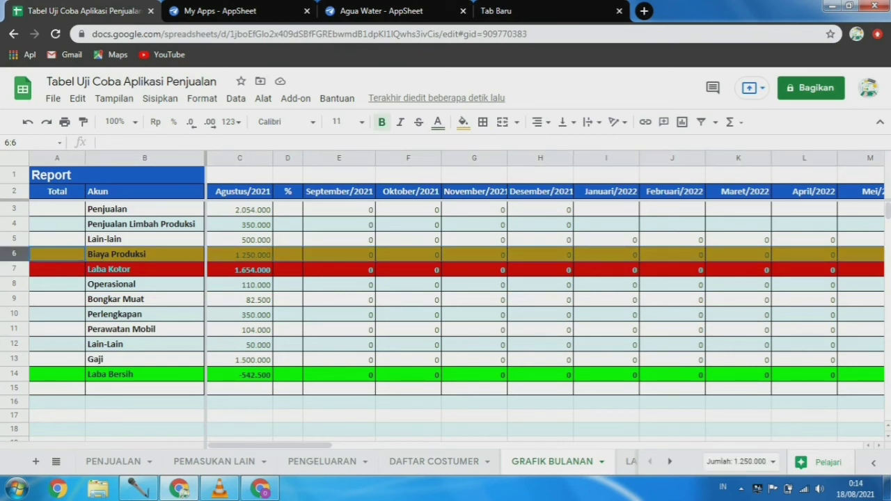
right_click(13, 254)
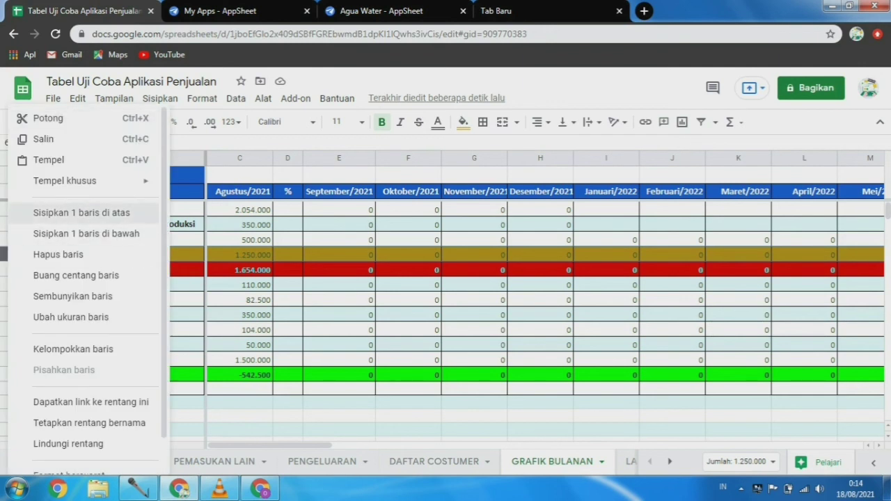
left_click(82, 212)
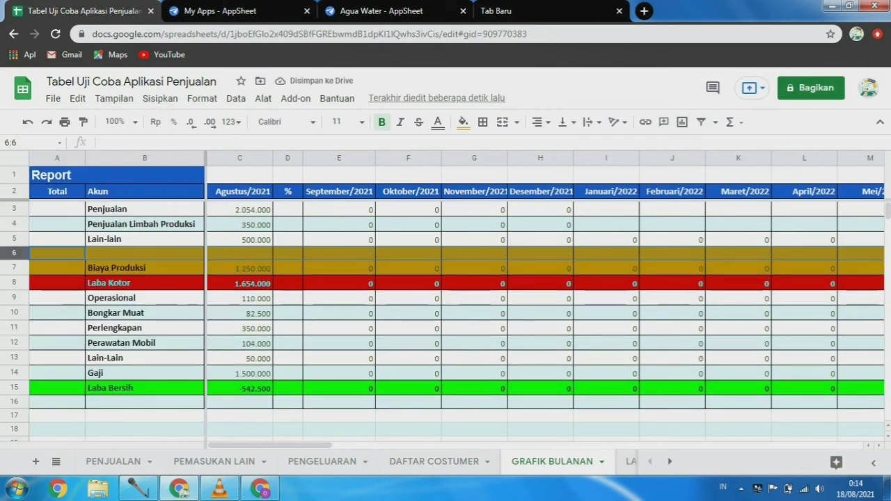
left_click(145, 253)
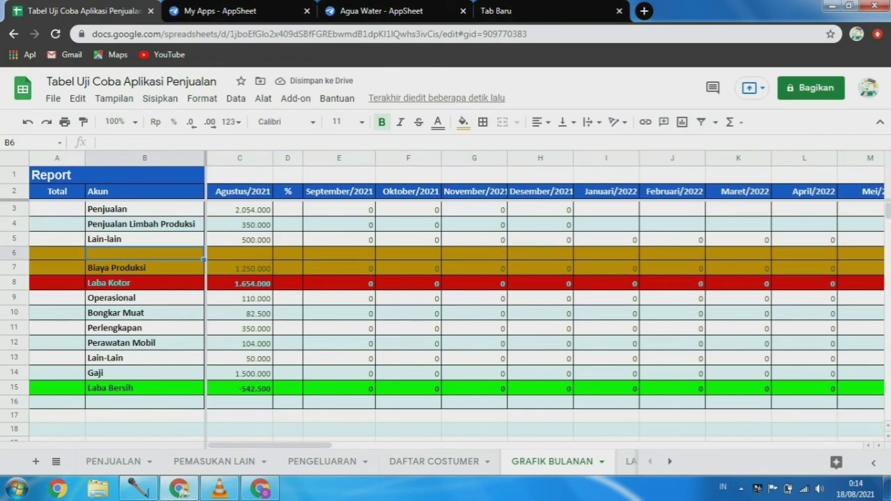
type("T")
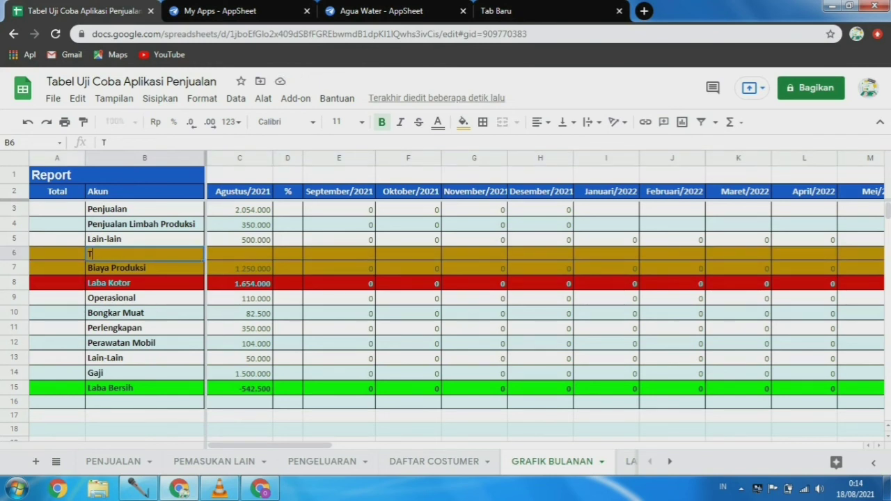
type("otal Pemasukan")
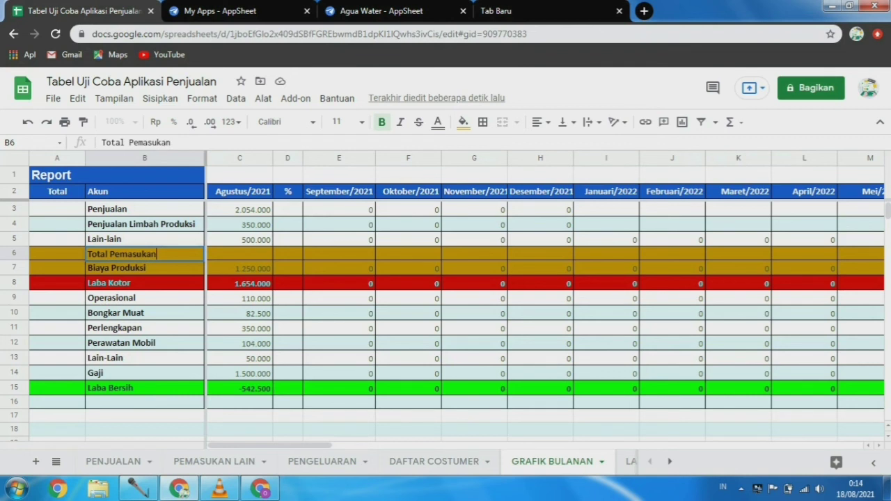
key("Return")
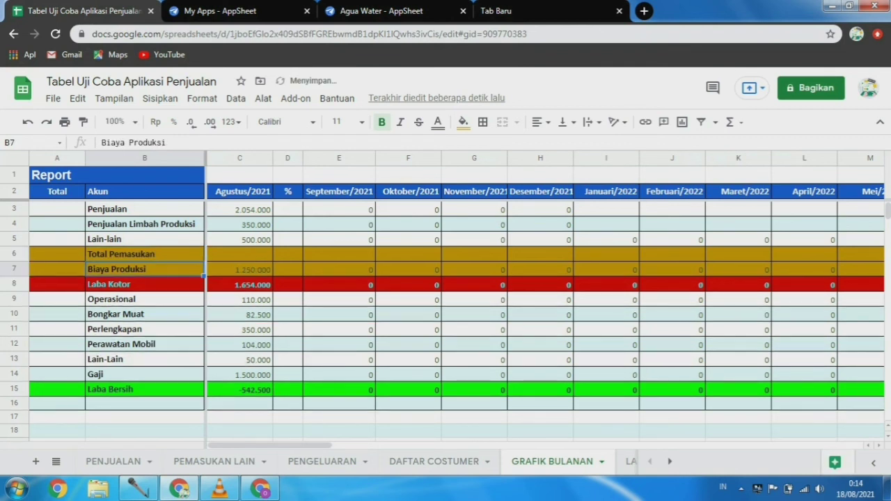
Step: Enter the formula =sum(C3:C5) in C6 to total the August 2021 income
left_click(268, 254)
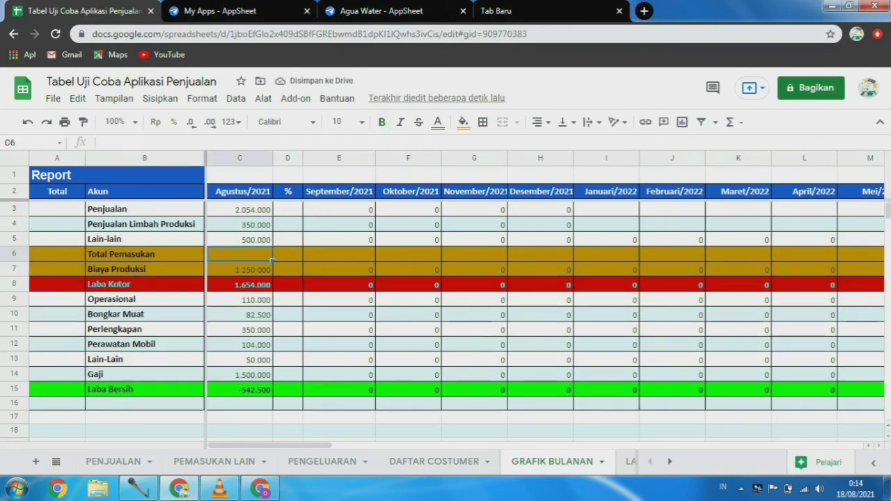
type("=")
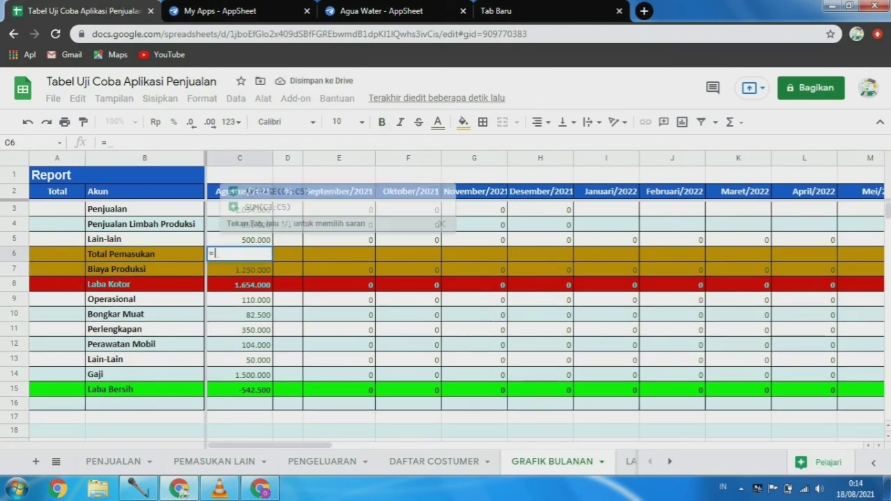
type("su")
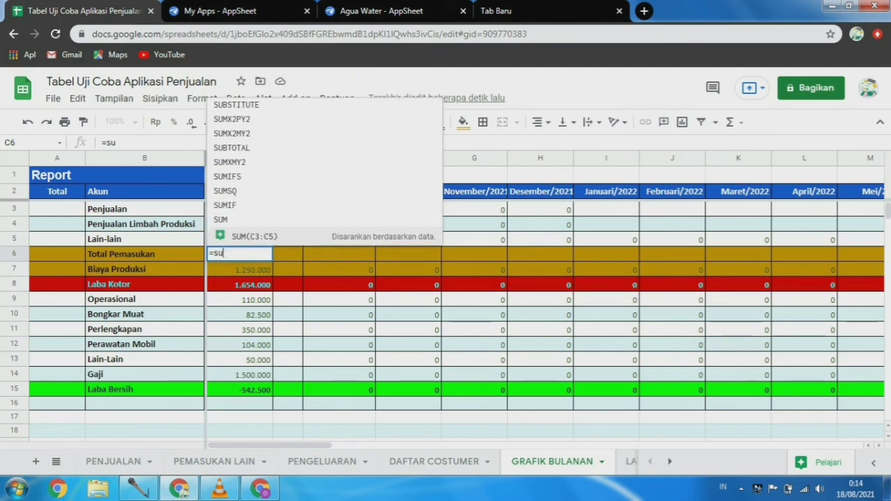
type("m(")
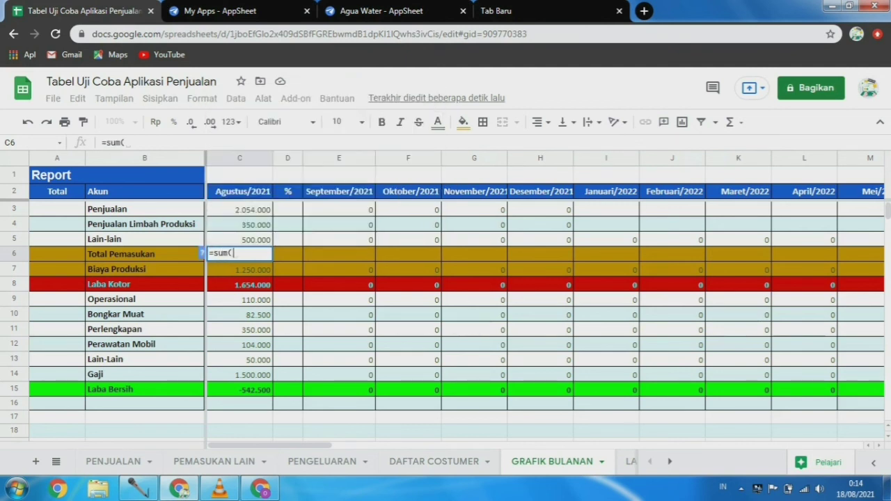
left_click_drag(240, 209, 239, 239)
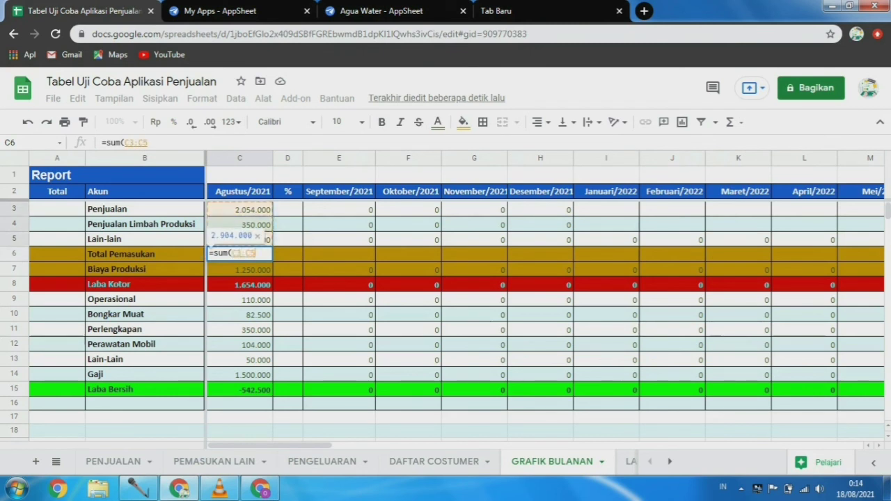
type(")")
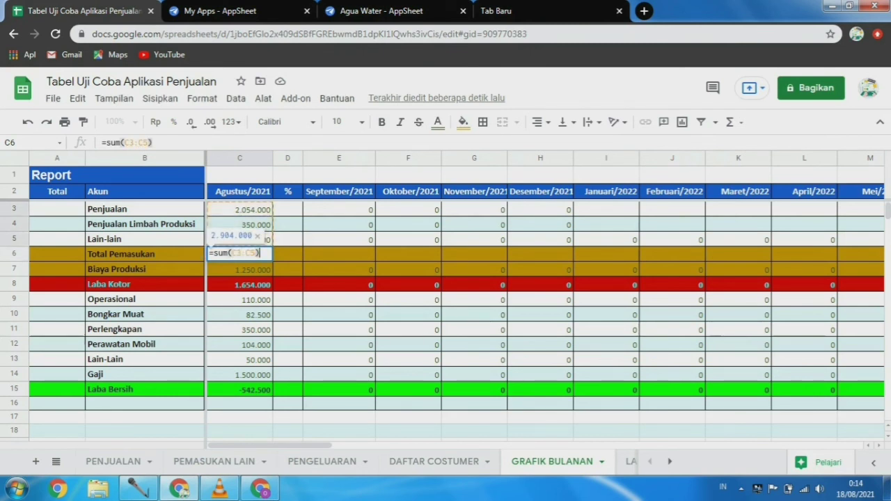
key("Return")
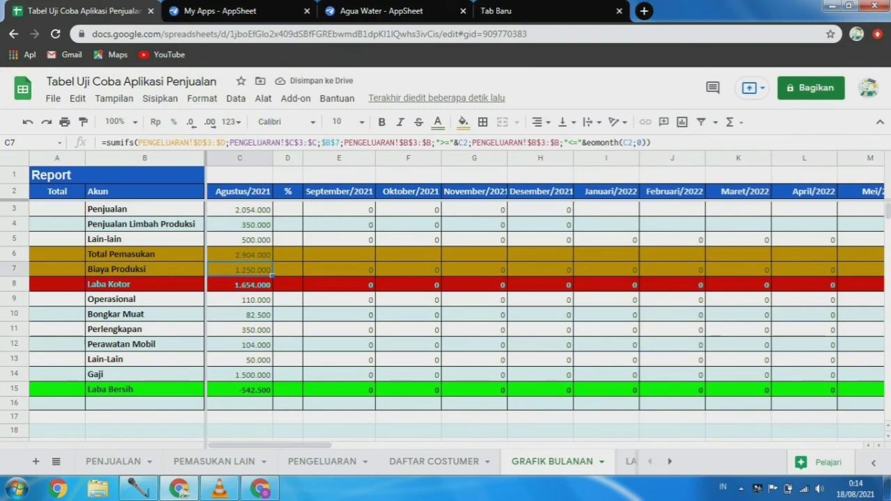
Step: Fill the Total Pemasukan formula from C6 across to Juli/2022 in O6, and clear the copy in D6 of the % column
left_click(239, 254)
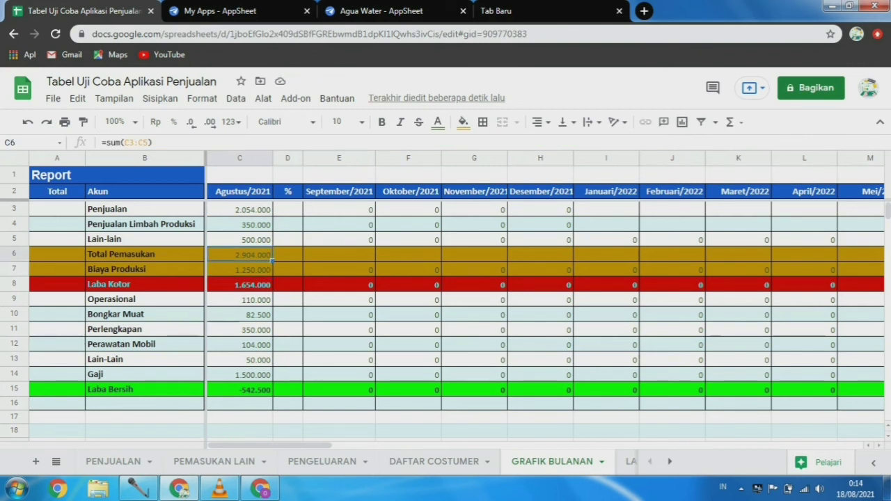
left_click_drag(273, 261, 734, 258)
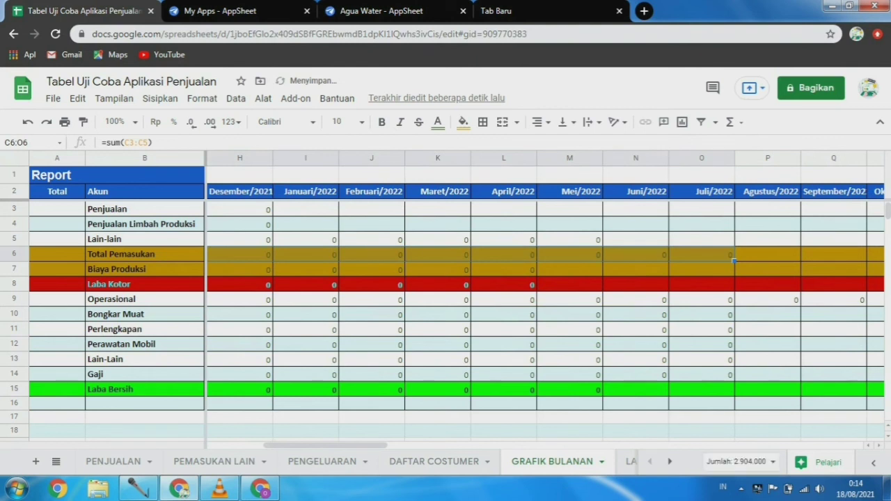
left_click_drag(325, 446, 269, 446)
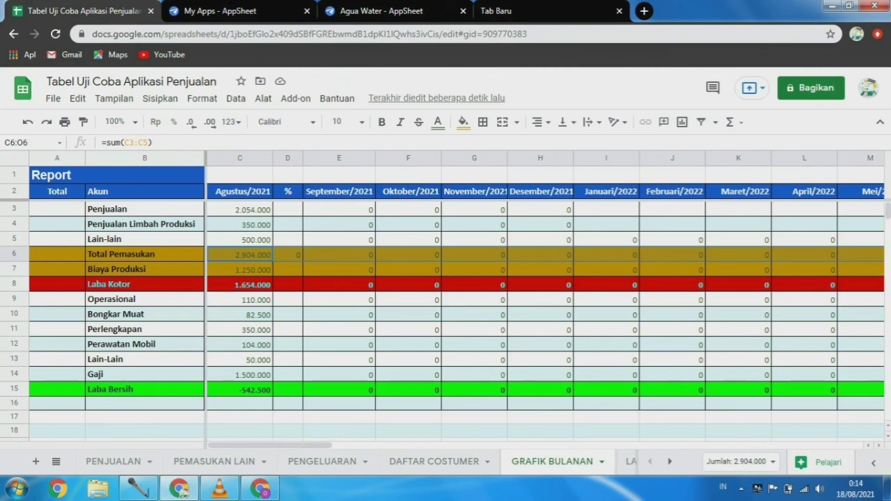
left_click(299, 256)
key("Delete")
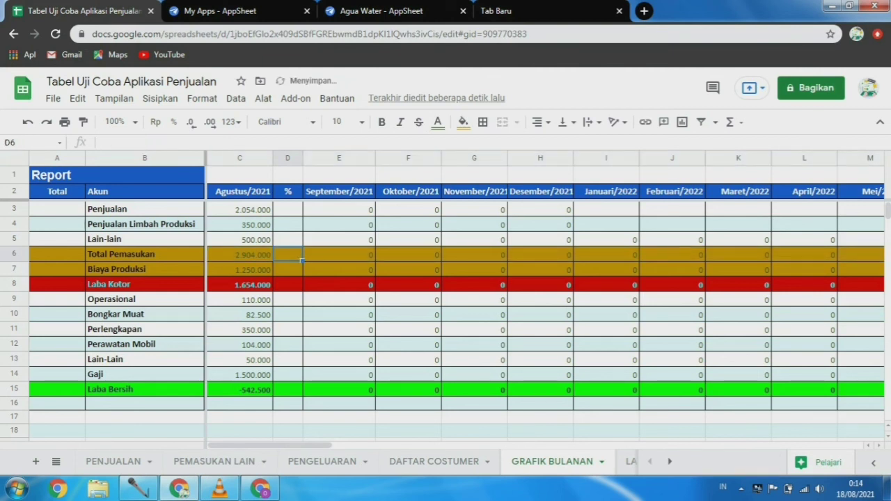
Step: Enter the formula =C3/C6 in D3 to calculate the Penjualan share of Total Pemasukan
left_click(287, 270)
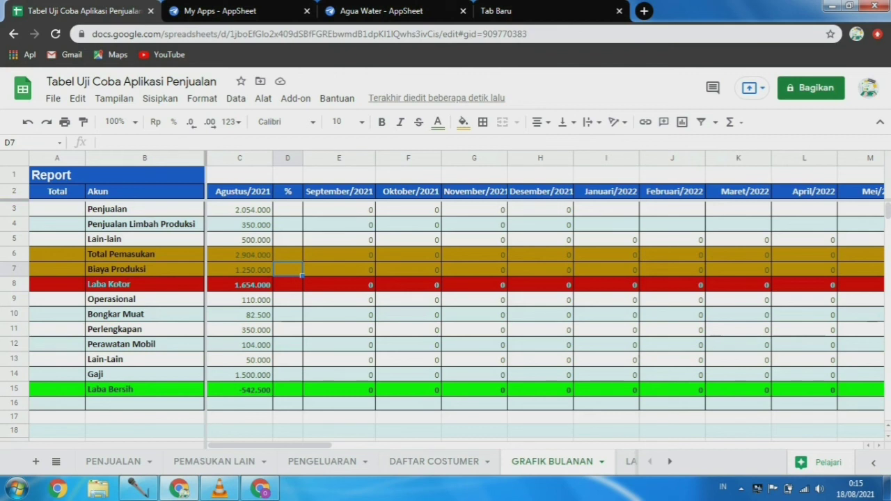
left_click(287, 209)
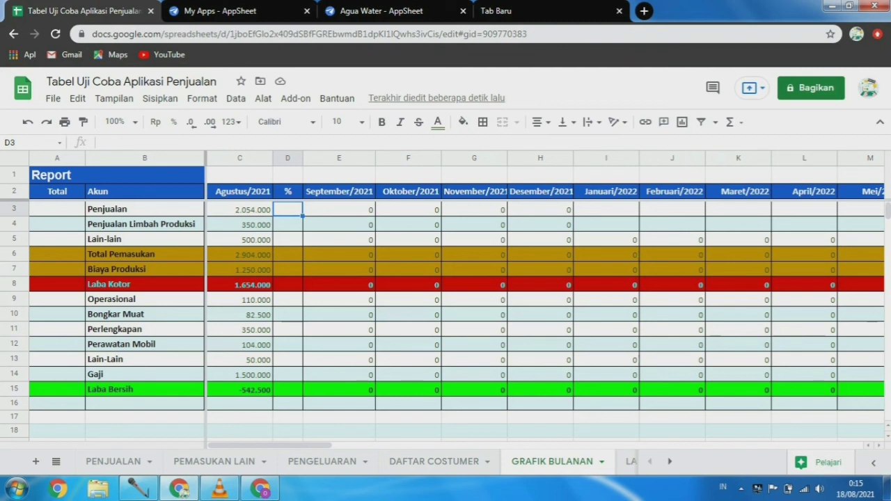
type("=")
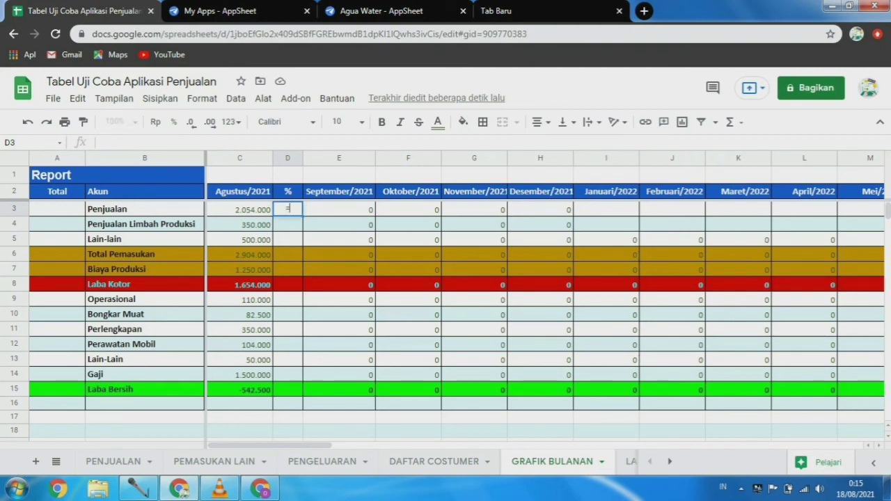
left_click(239, 210)
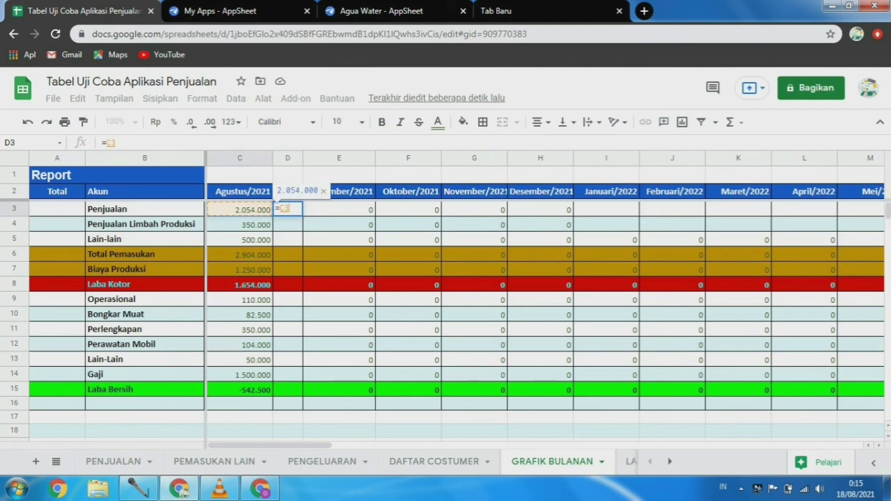
type("/")
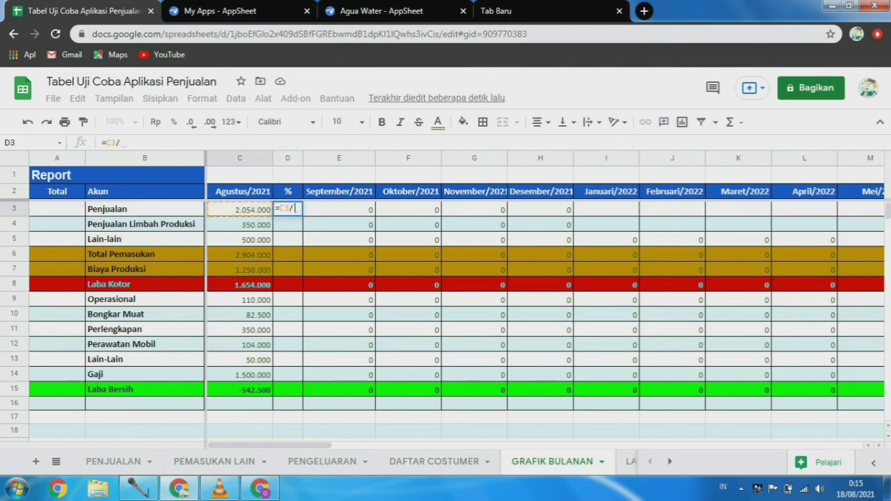
left_click(240, 255)
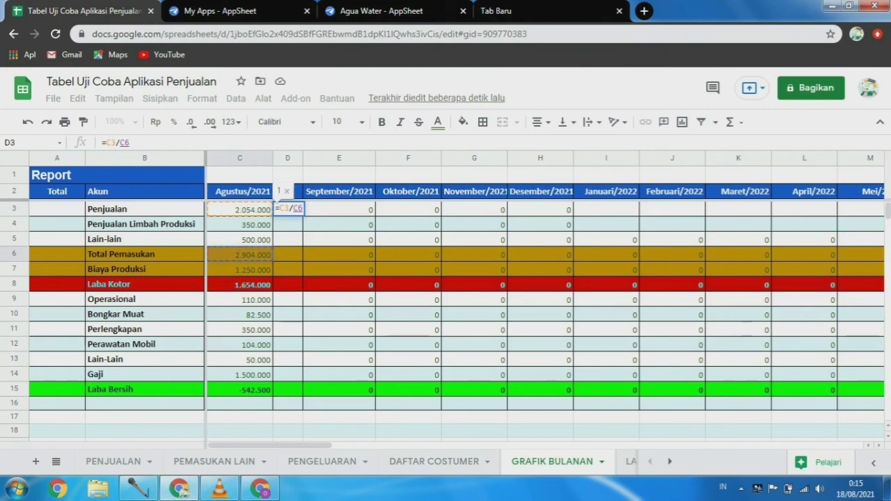
key("Return")
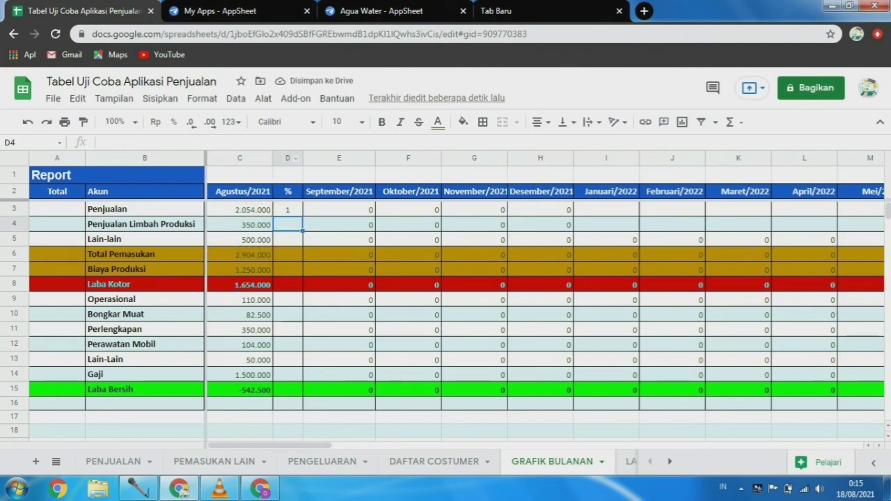
Step: Format column D as percent and change the Penjualan share formula in D3 to =C3/$C$6
left_click(286, 159)
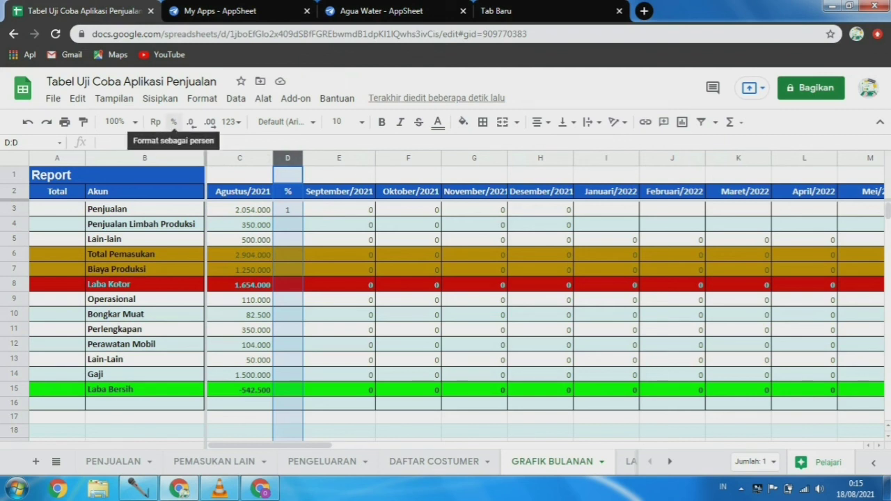
left_click(173, 122)
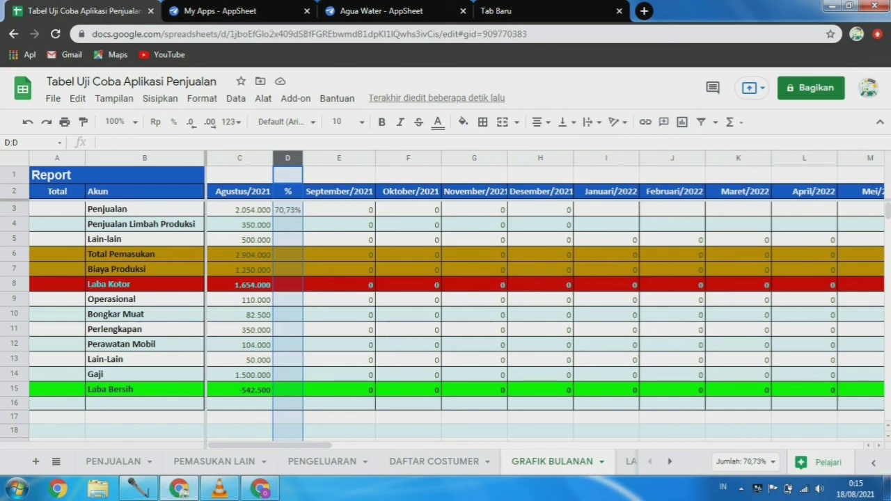
left_click(288, 224)
left_click(288, 209)
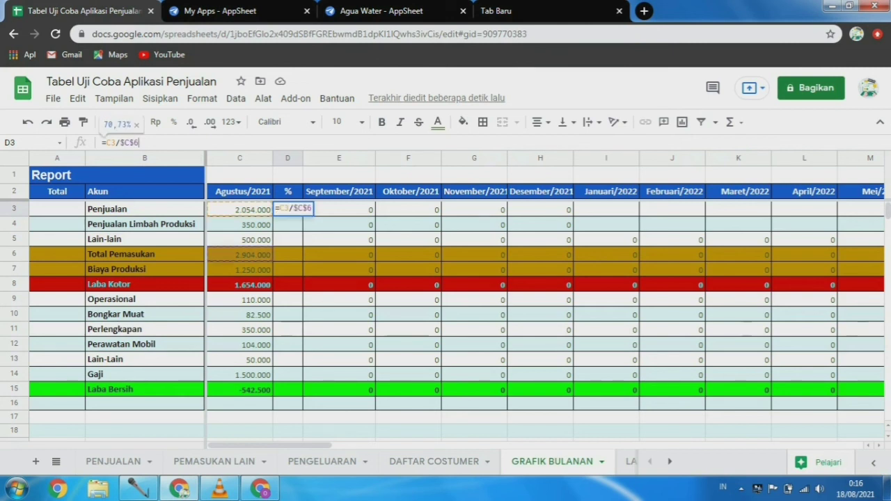
key("Return")
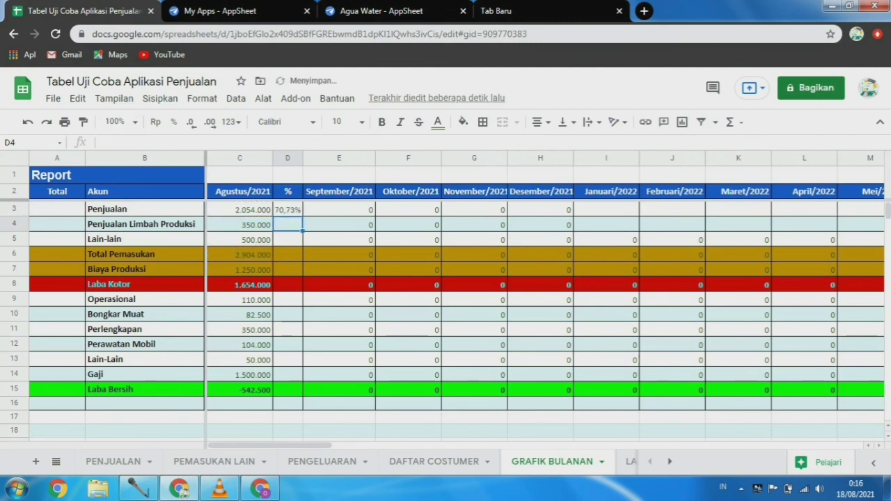
Step: Fill the Penjualan percentage formula from D3 down to D5, and show these percentages without decimals
left_click(287, 209)
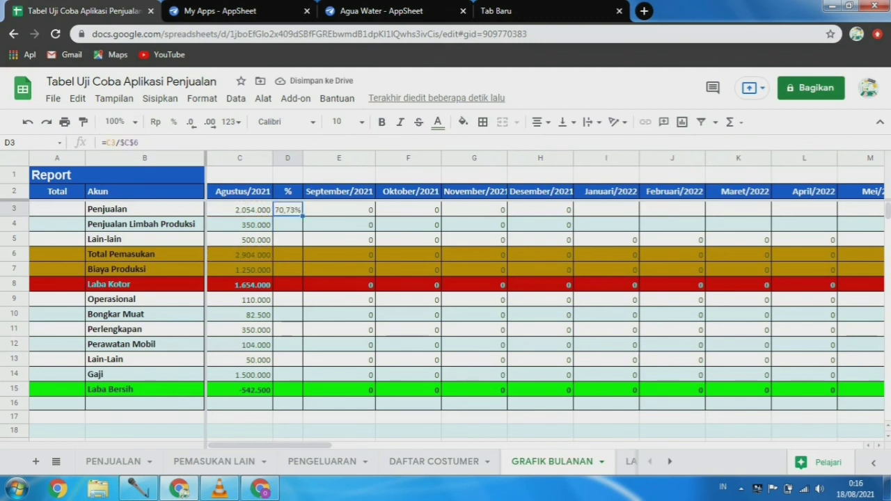
left_click_drag(303, 217, 301, 244)
left_click_drag(301, 244, 301, 244)
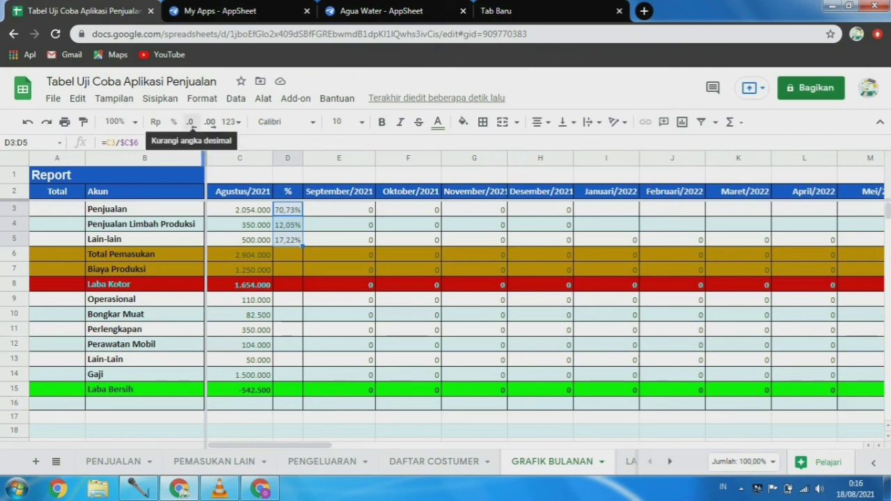
left_click(191, 122)
left_click(190, 122)
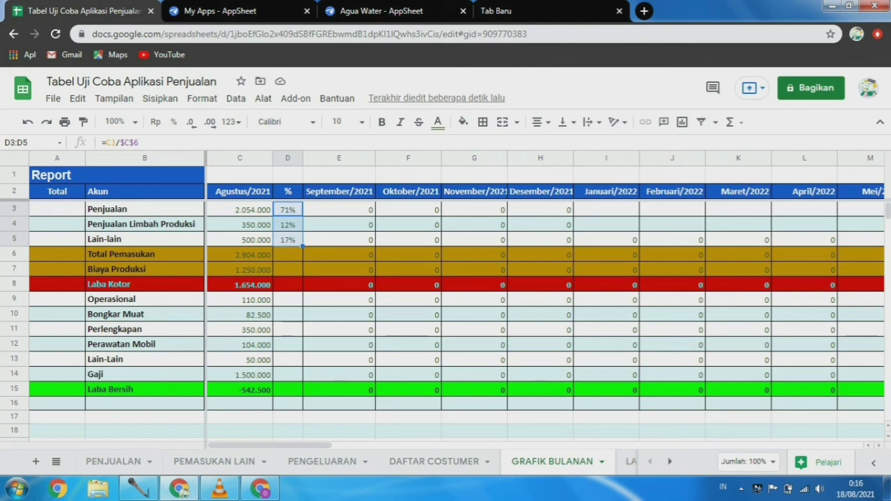
Step: Enter the formula =C7/$C$6 in D7 to calculate the Biaya Produksi share of Total Pemasukan
left_click(288, 269)
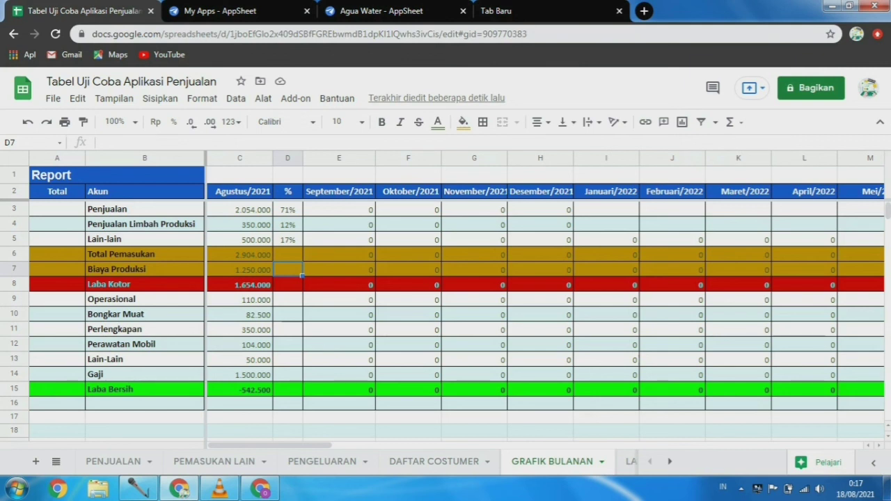
type("=")
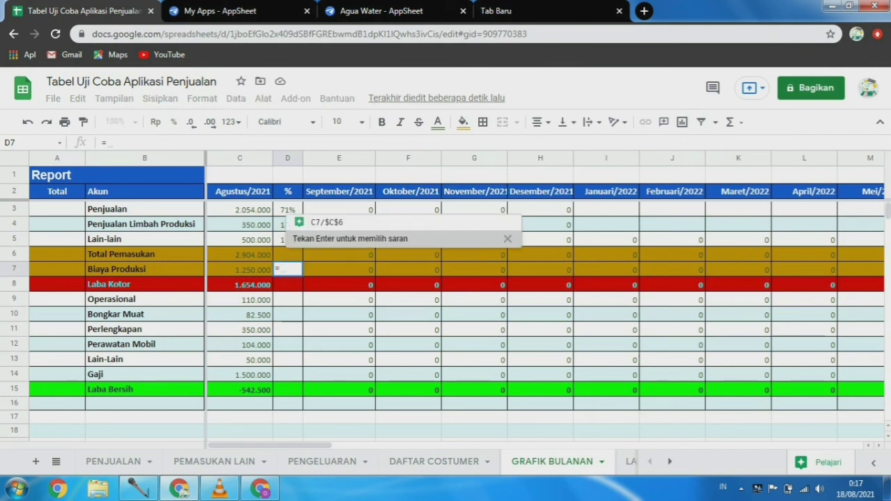
type("C7")
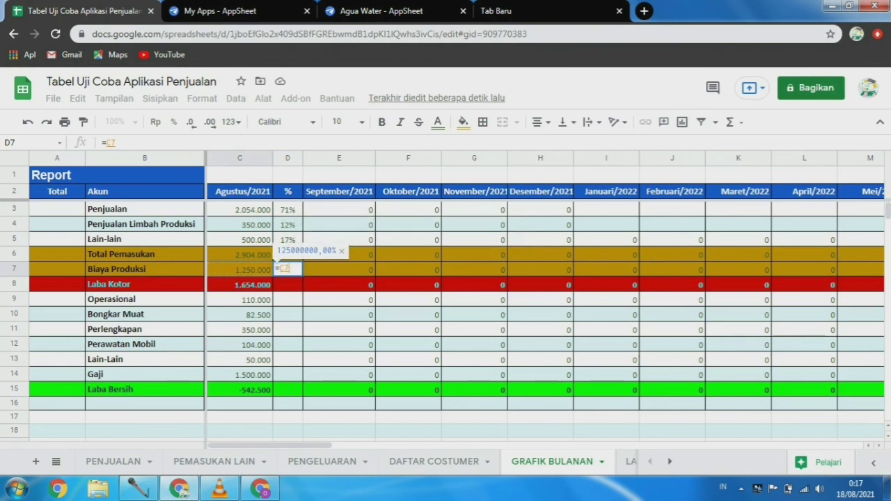
type("/C6")
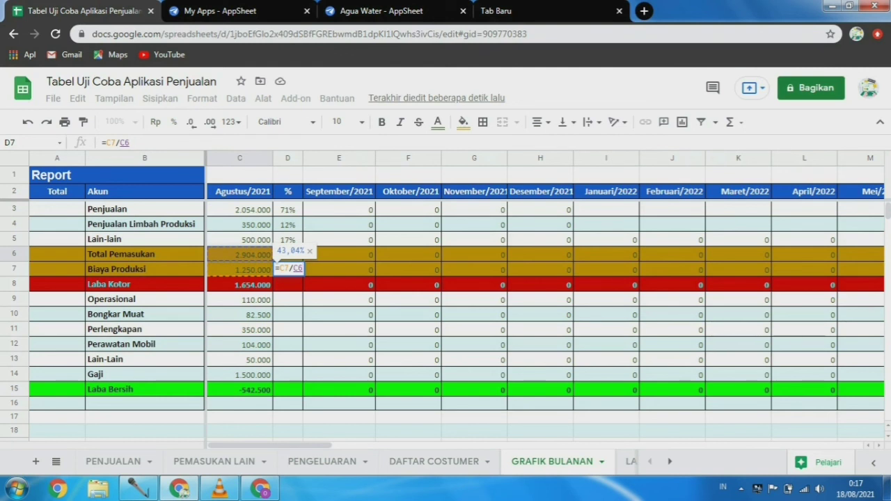
key("F4")
key("Return")
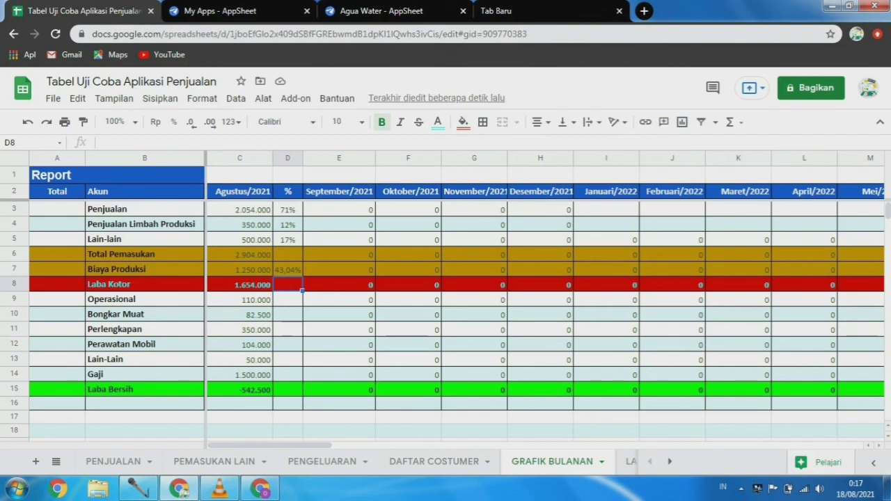
Step: Fill the Biaya Produksi percentage formula from D7 down to the Gaji row in D14
left_click(288, 269)
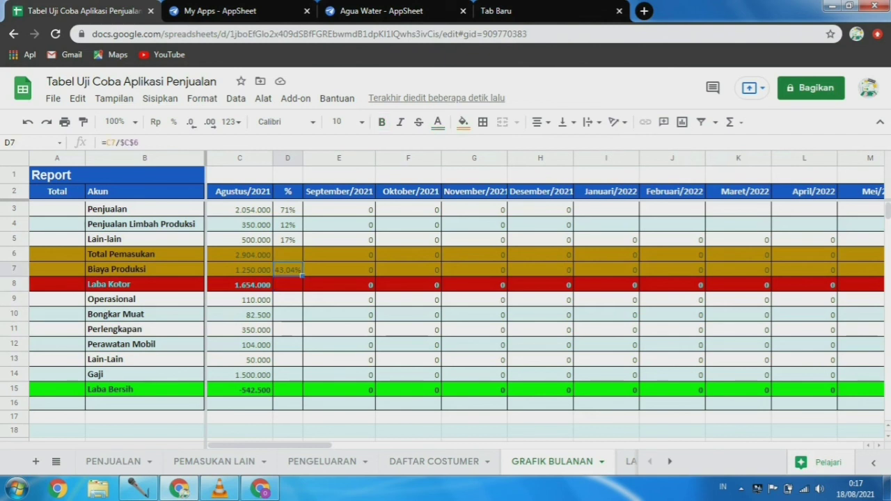
left_click_drag(303, 276, 296, 376)
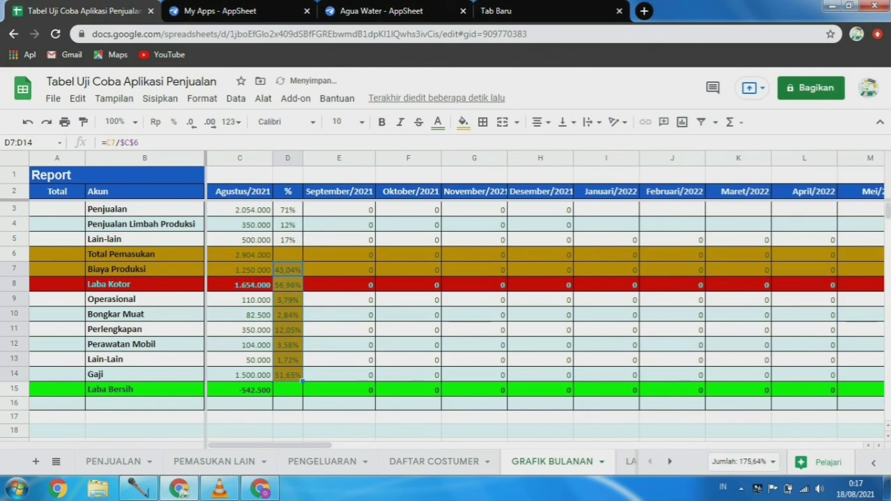
left_click(339, 345)
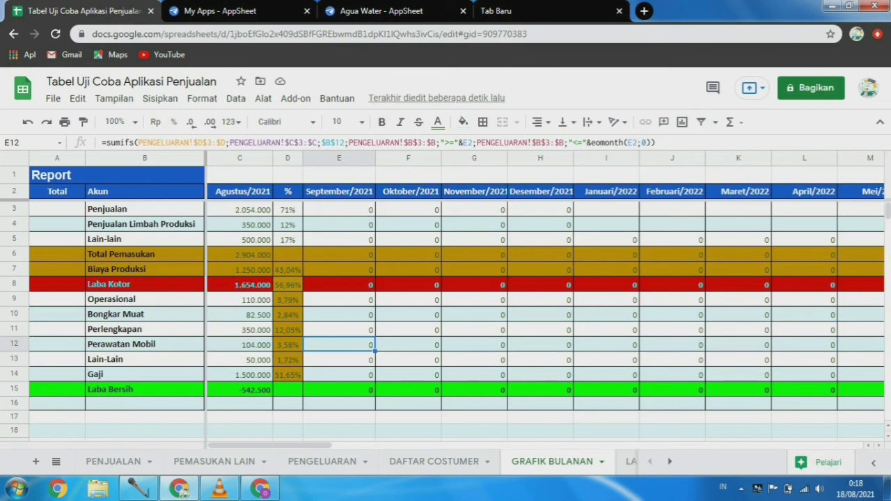
Step: Clear the Laba Kotor percentage in D8, and refill the cell with the formula from D7
left_click(288, 284)
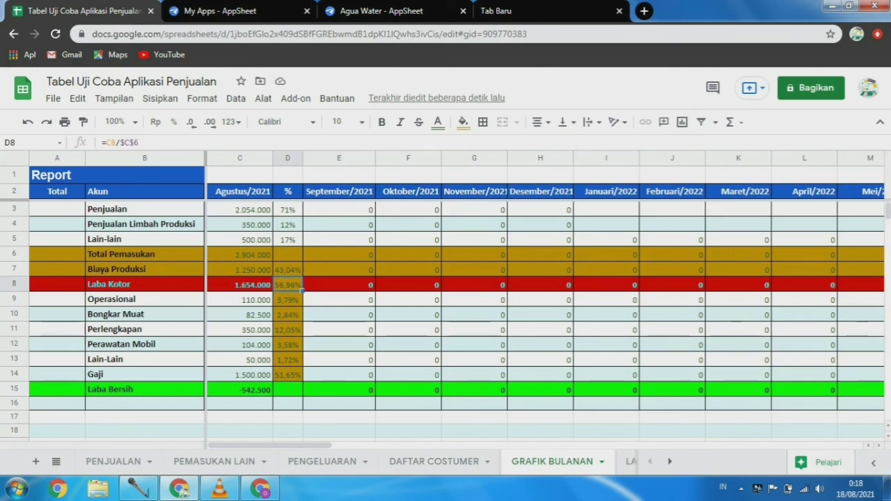
key("Delete")
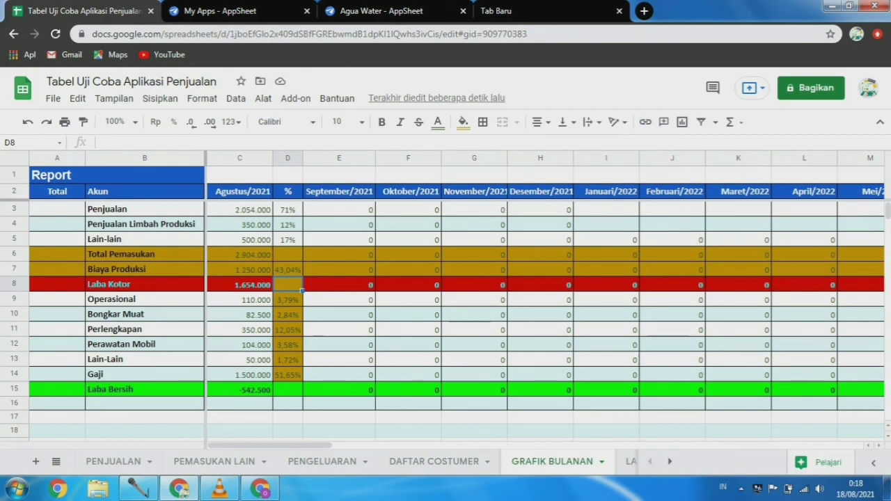
left_click(287, 270)
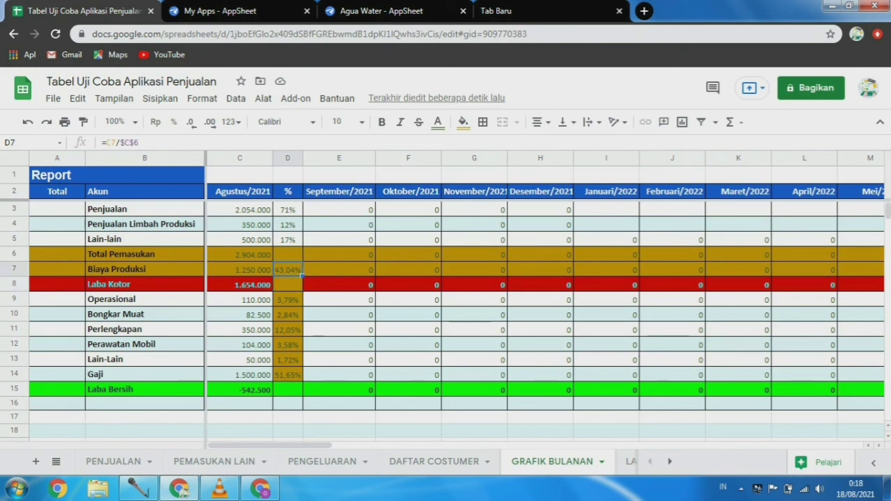
left_click_drag(302, 278, 302, 292)
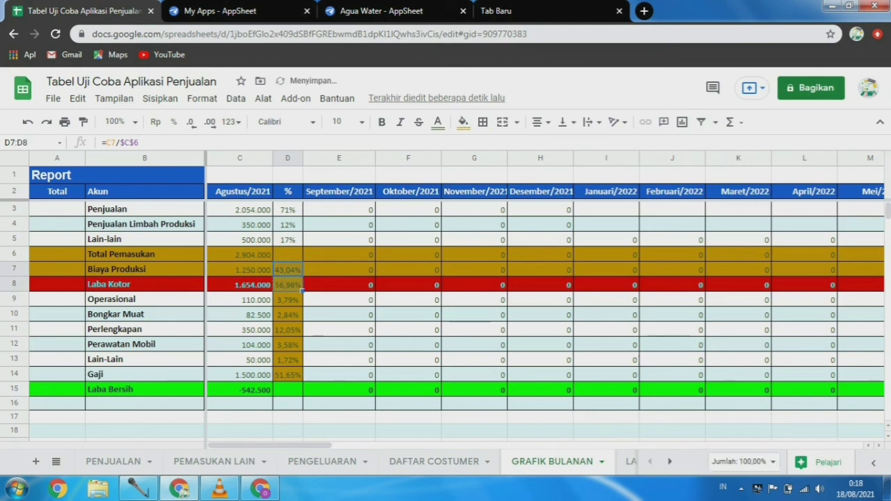
Step: Extend the percentage formula from D14 to Laba Bersih in D15, and show all of column D without decimals
left_click(288, 375)
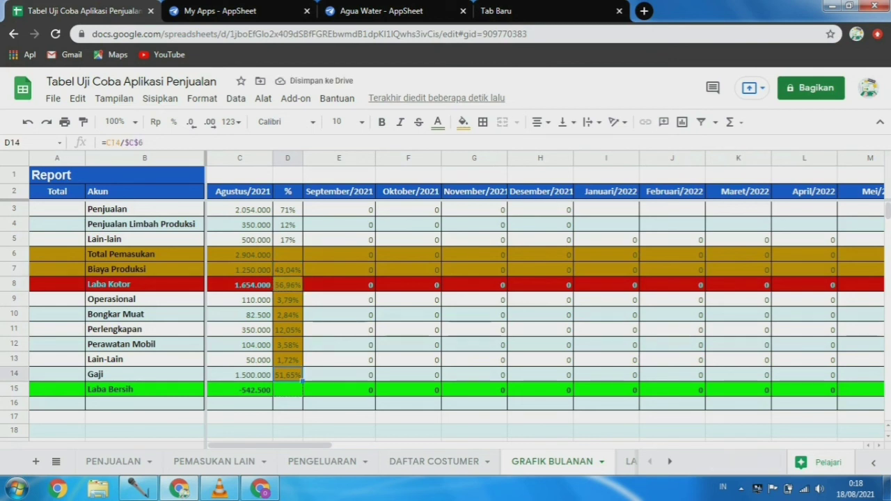
left_click_drag(302, 382, 302, 394)
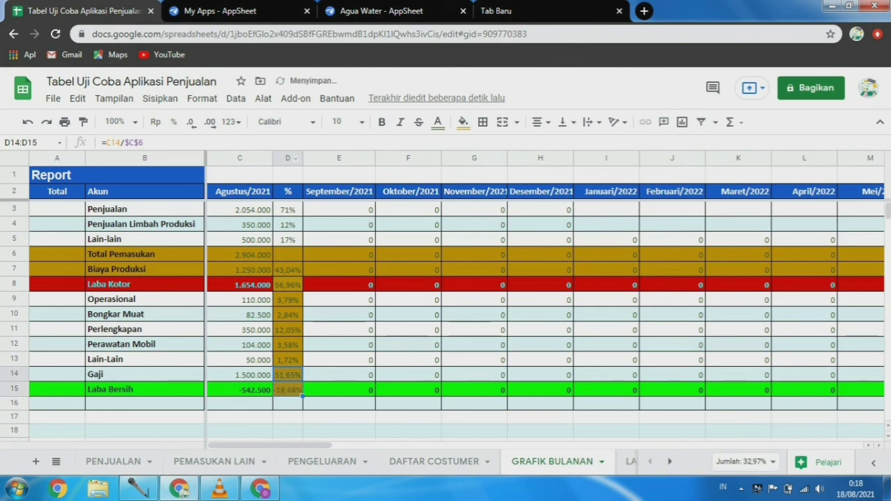
left_click(288, 158)
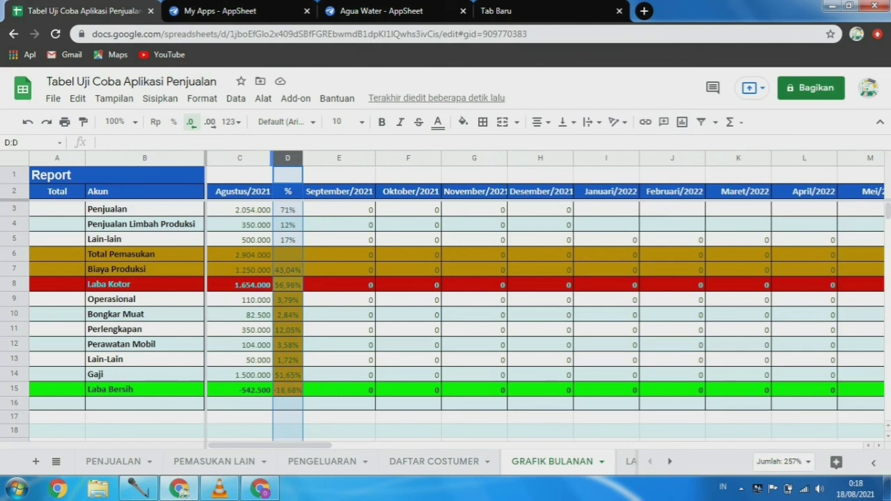
left_click(190, 122)
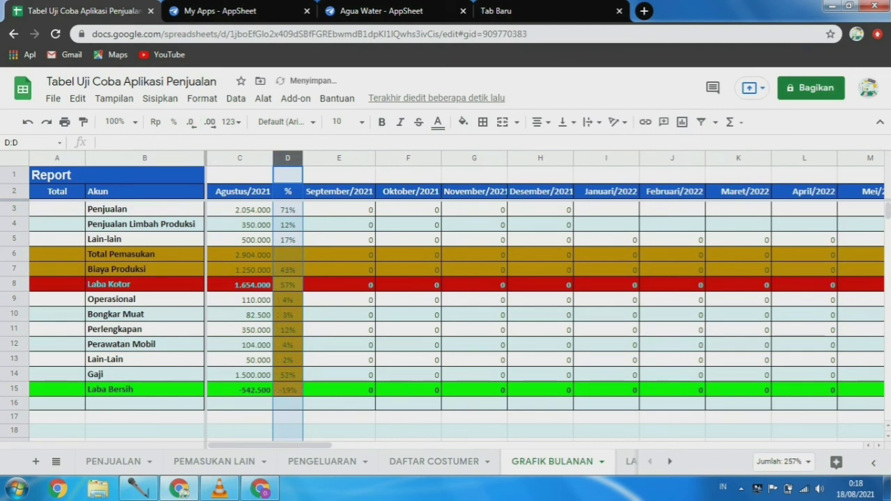
left_click(339, 315)
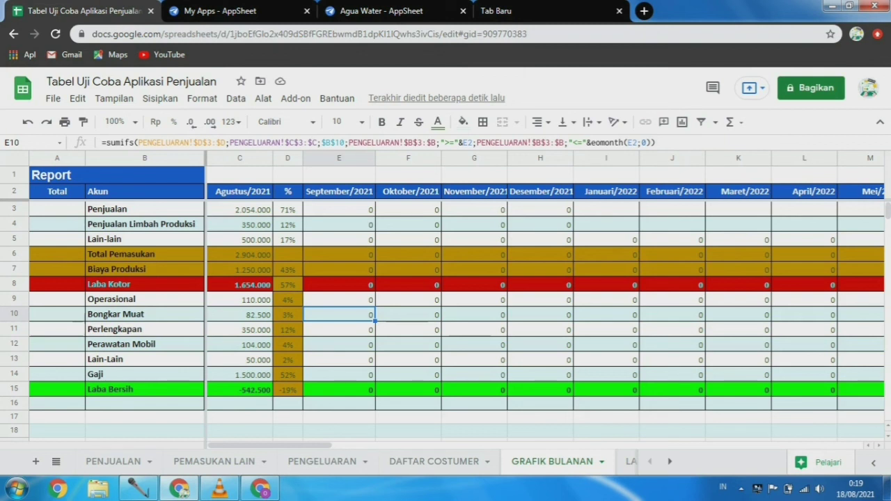
scroll(446, 321, "down", 1)
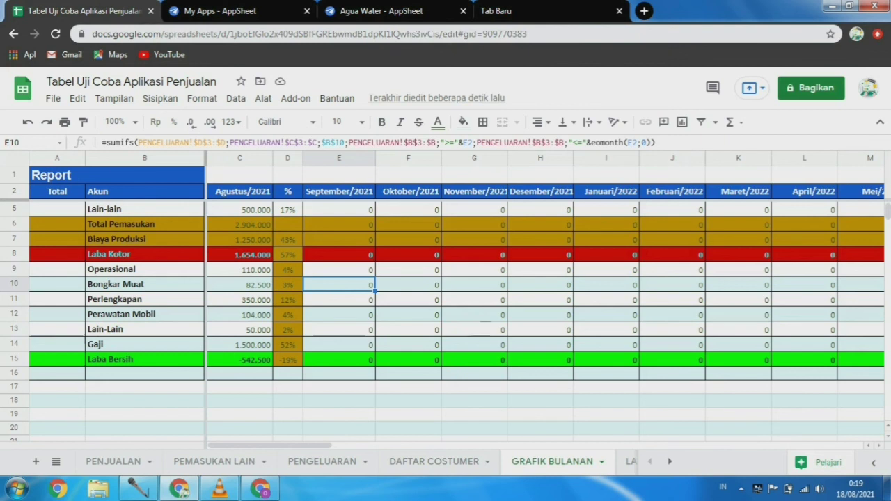
scroll(445, 320, "up", 1)
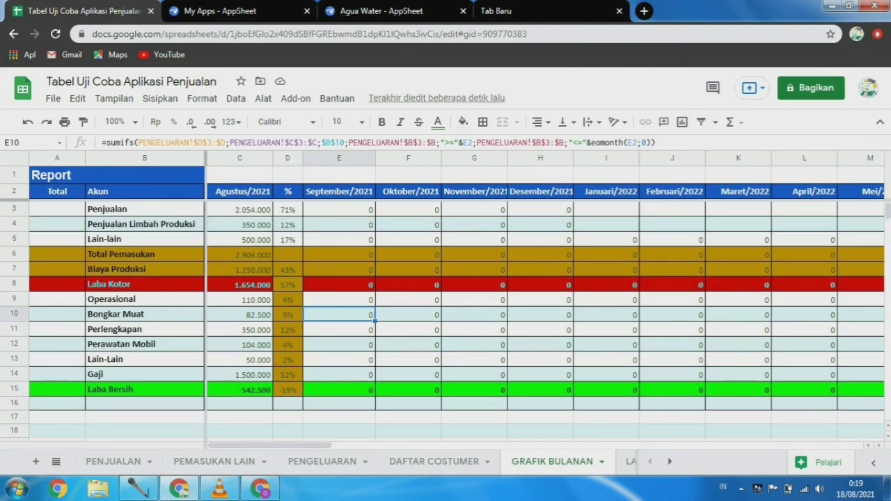
scroll(446, 320, "down", 1)
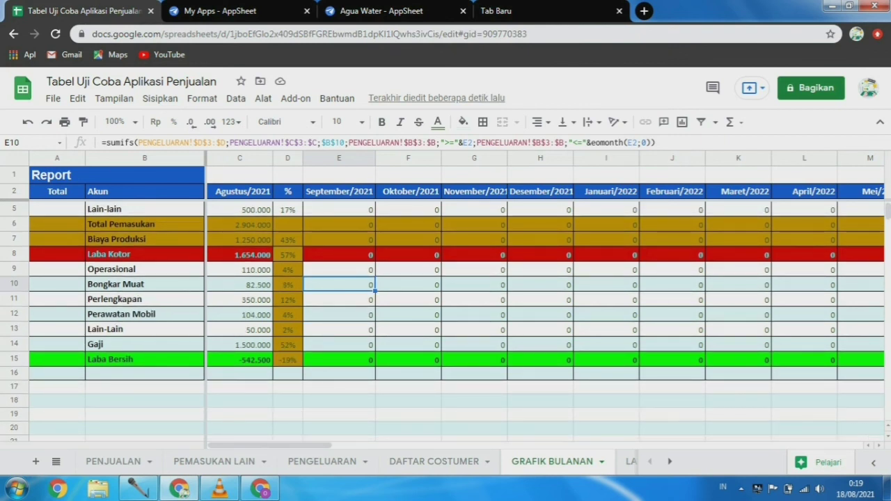